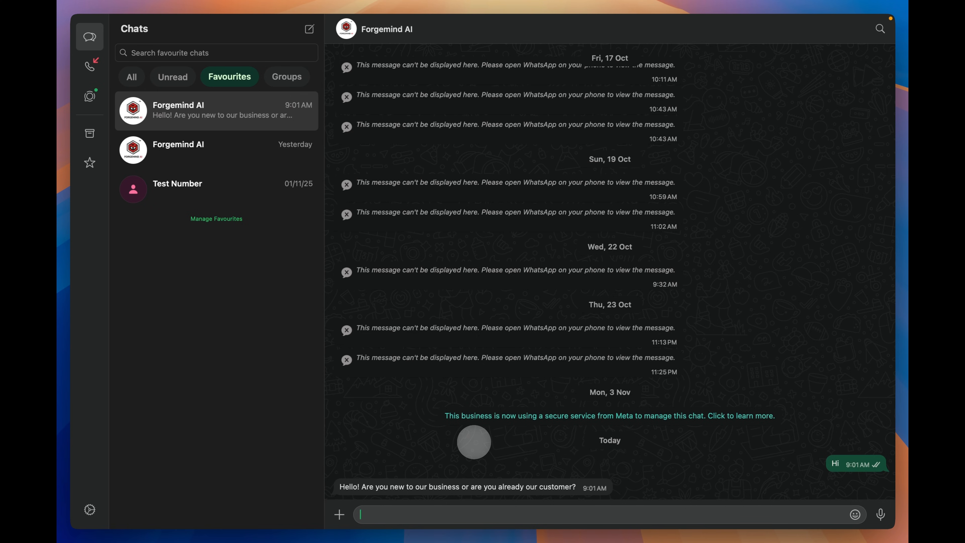
# - Answer the Forgemind AI bot with 'new to business', the name, the contact e-mail and 'pricing details'
pyautogui.write('new to business')
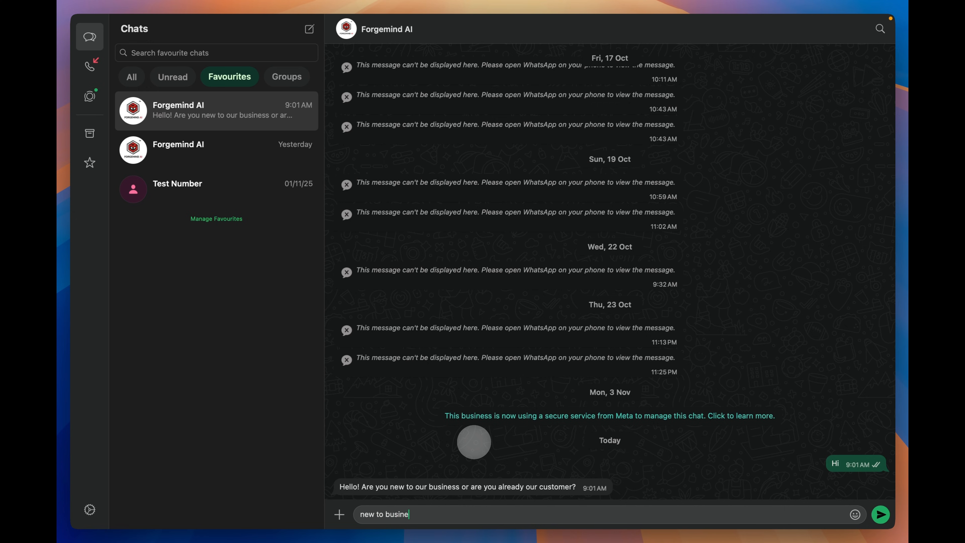
pyautogui.press('Return')
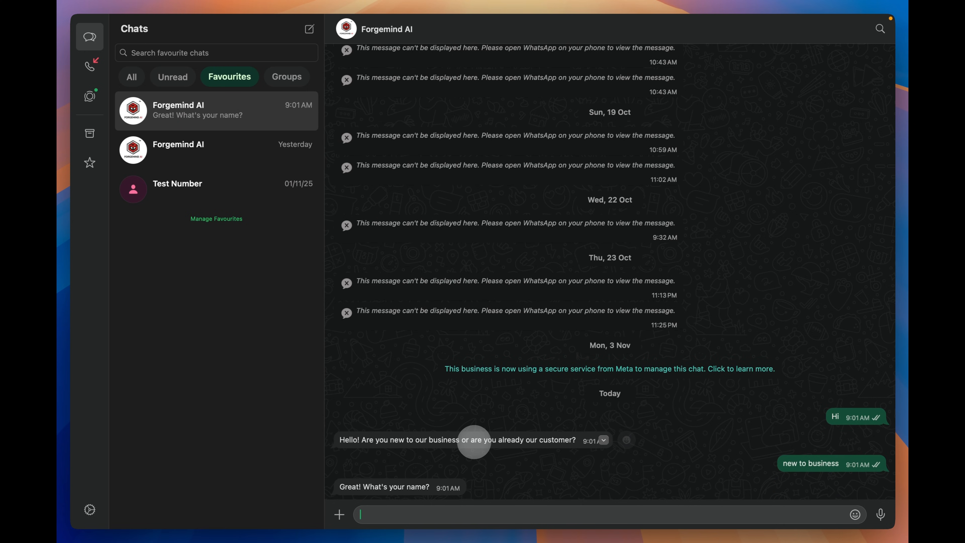
pyautogui.write('Forge')
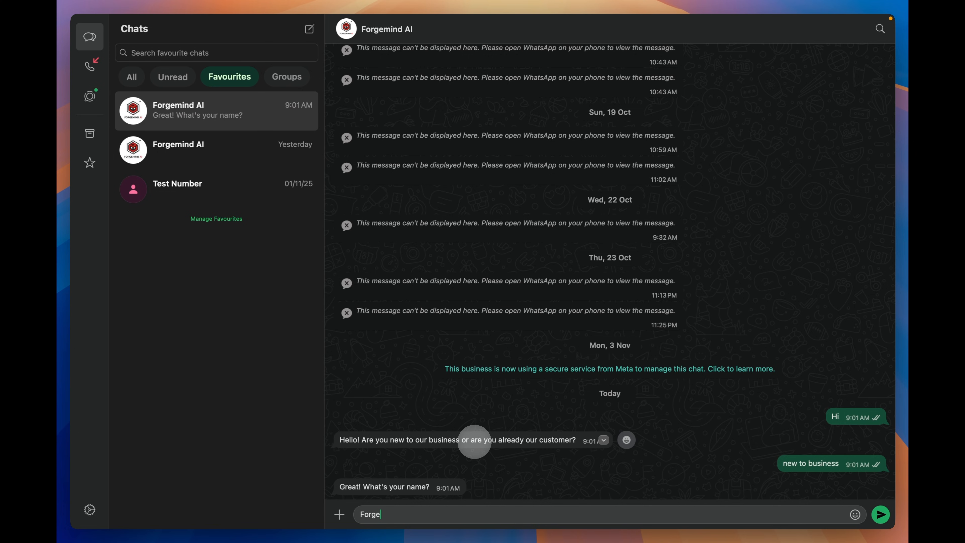
pyautogui.press('Return')
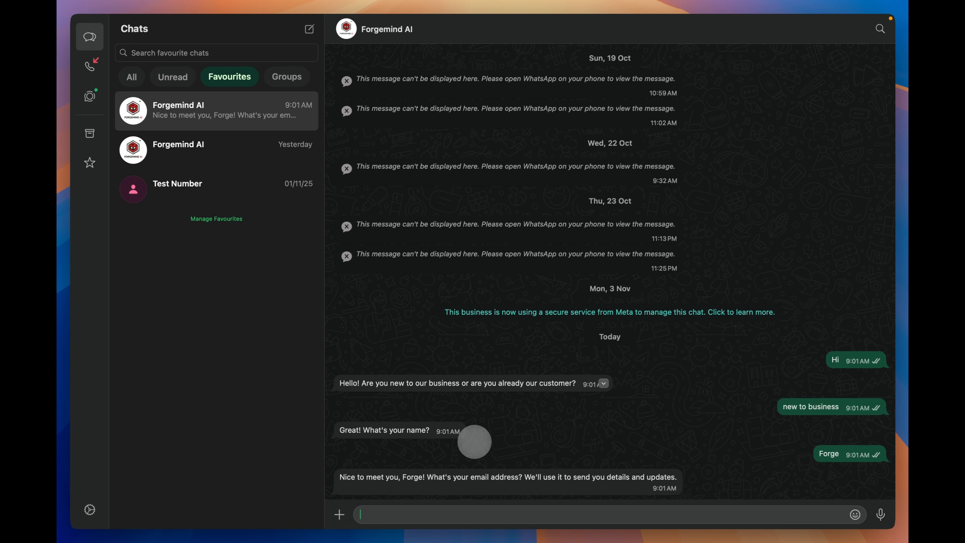
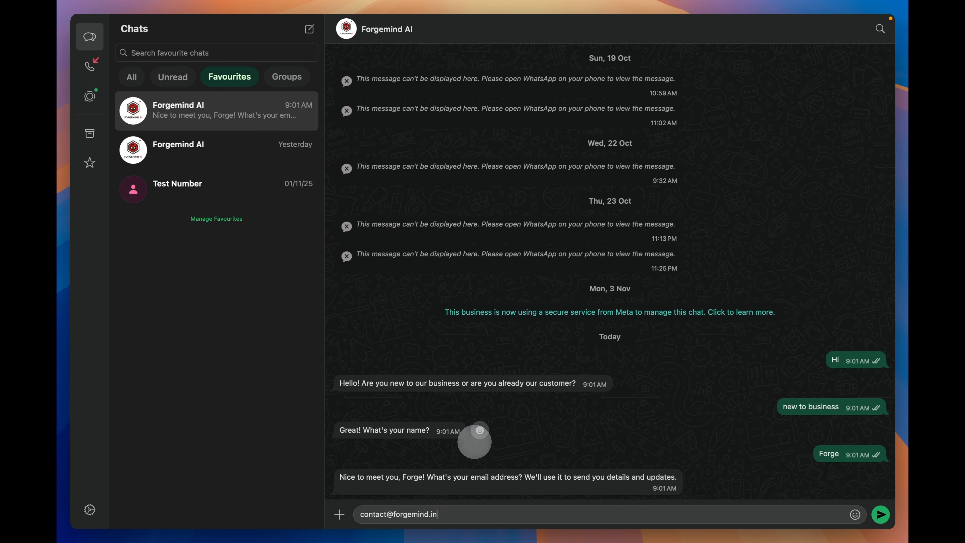
pyautogui.press('Return')
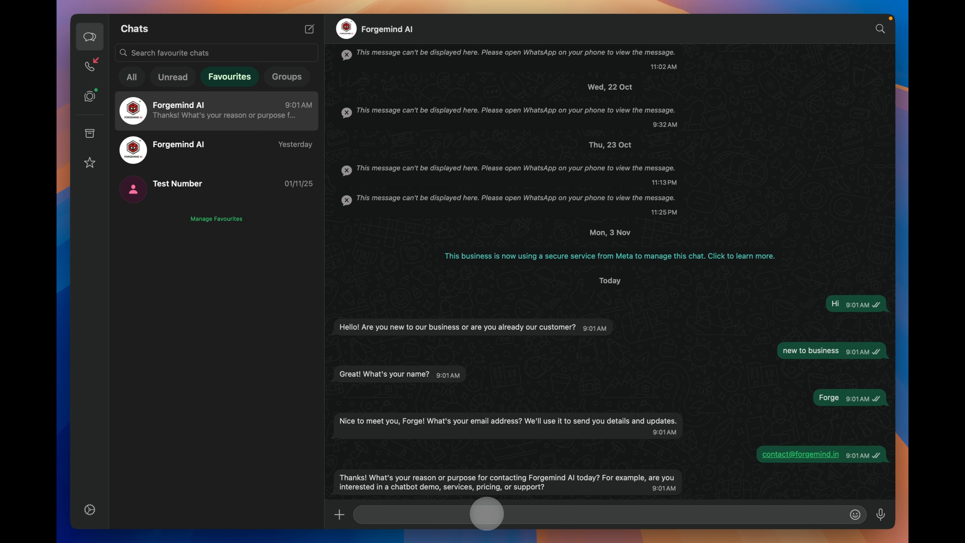
pyautogui.write('pricing details')
pyautogui.press('Return')
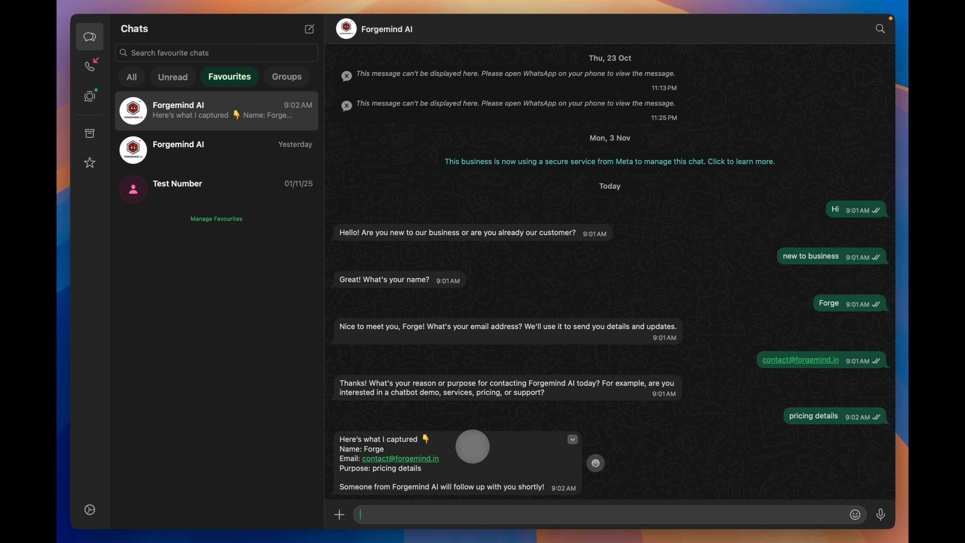
pyautogui.moveTo(425, 459)
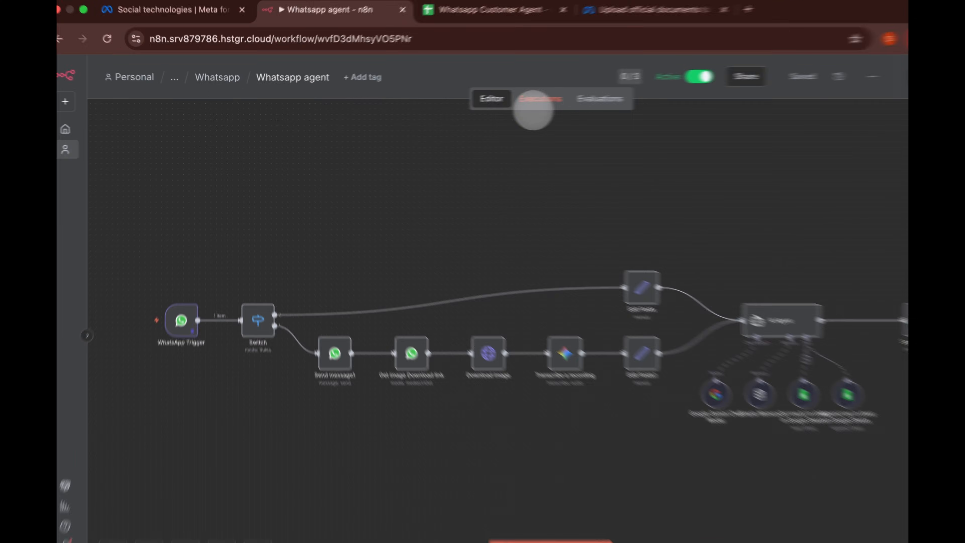
# - Open the 09:02:13 execution and inspect the WhatsApp Trigger's received data as a schema
pyautogui.click(493, 100)
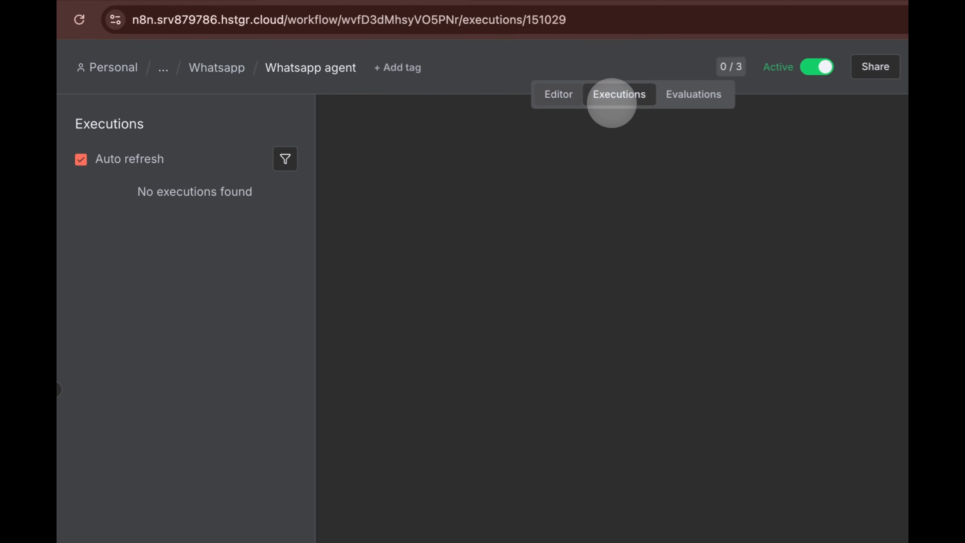
pyautogui.click(212, 209)
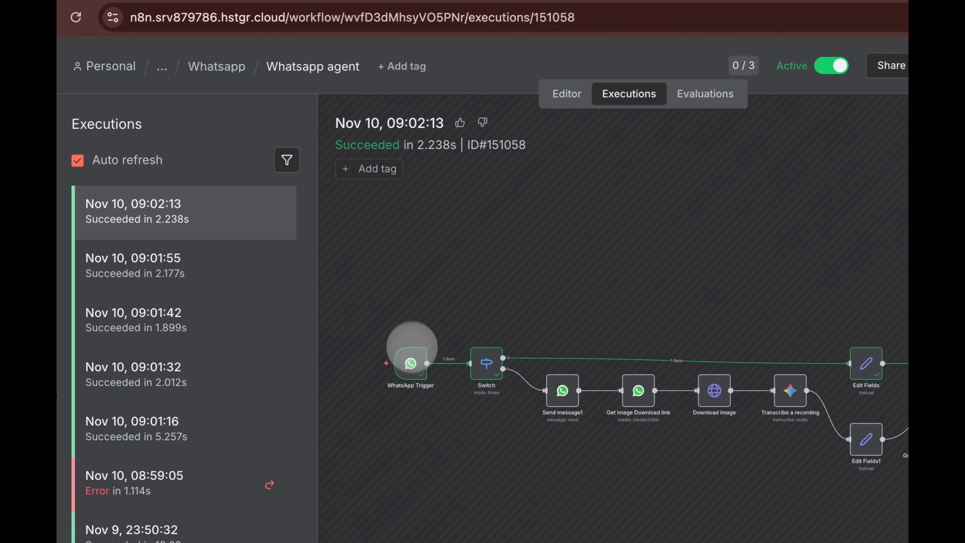
pyautogui.doubleClick(410, 363)
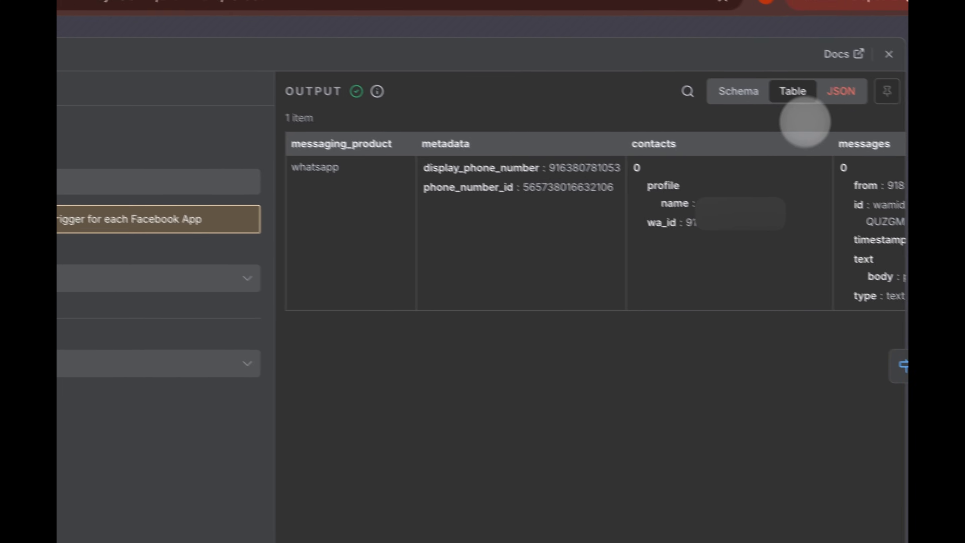
pyautogui.click(738, 91)
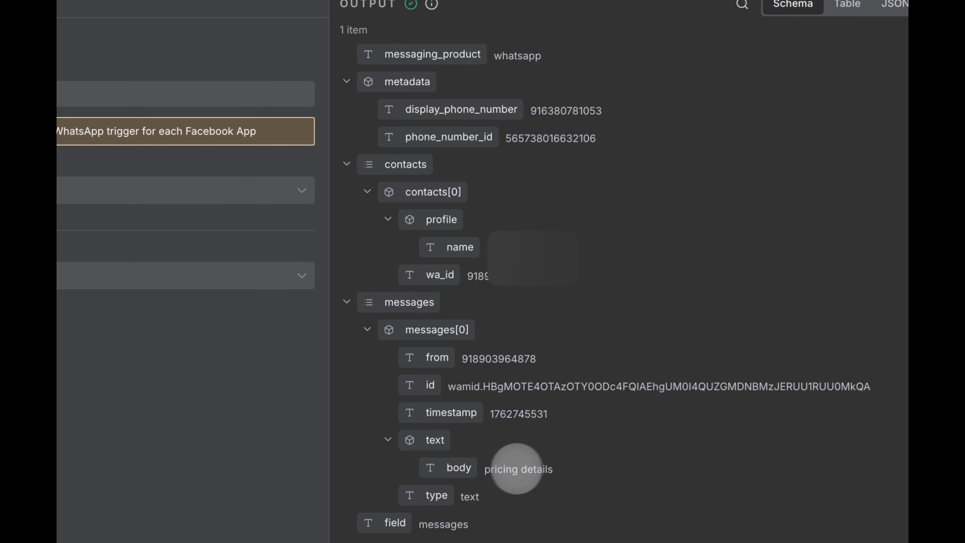
pyautogui.click(600, 39)
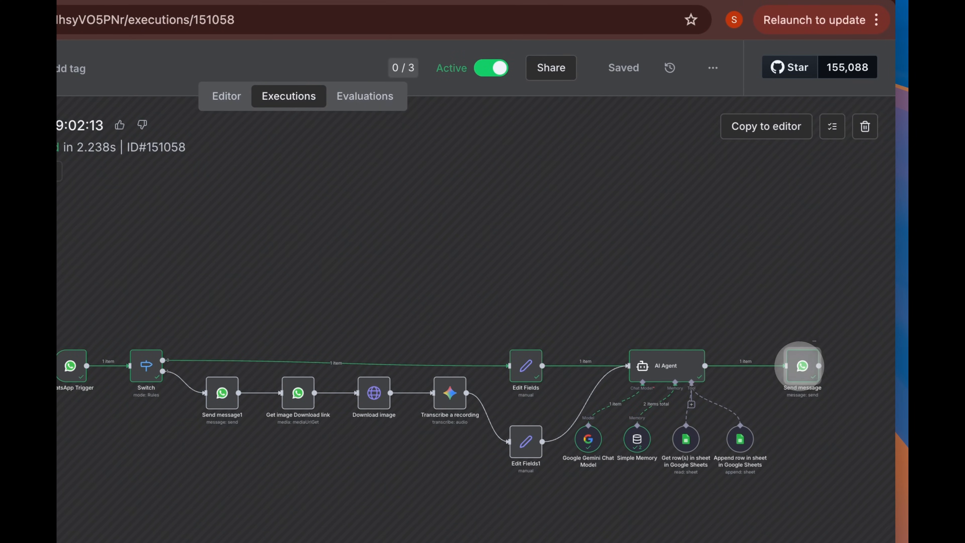
# - Review the Send message node's text body, then confirm the new pricing-details row in the sheet
pyautogui.doubleClick(801, 366)
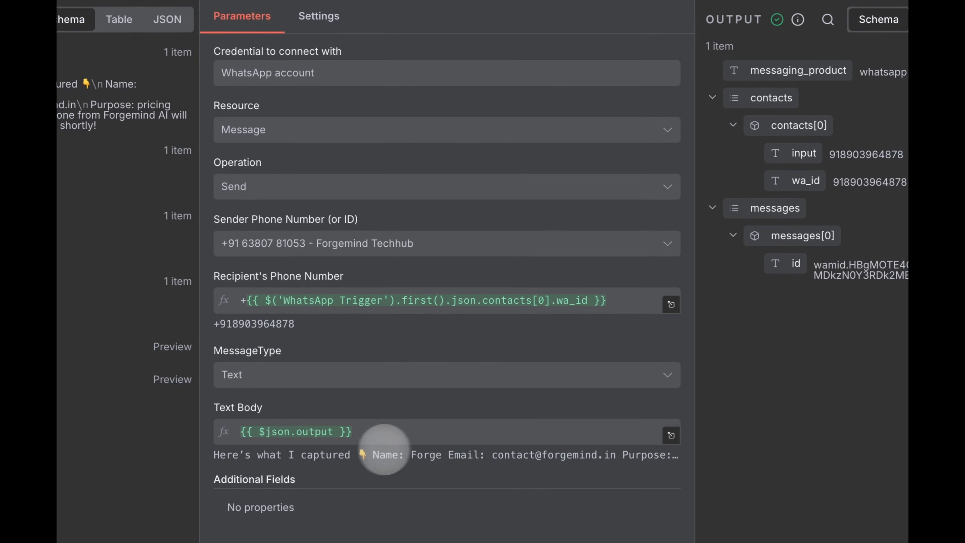
pyautogui.click(671, 434)
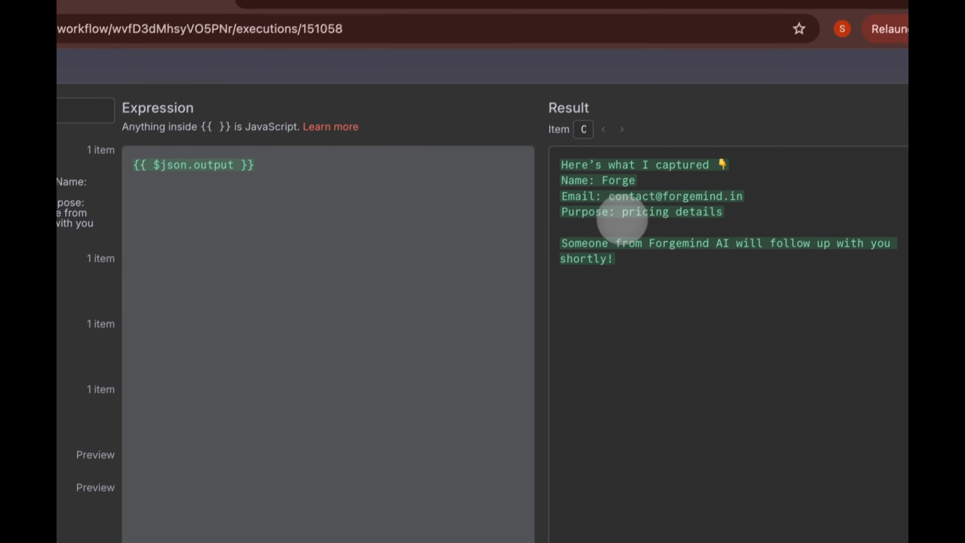
pyautogui.click(674, 74)
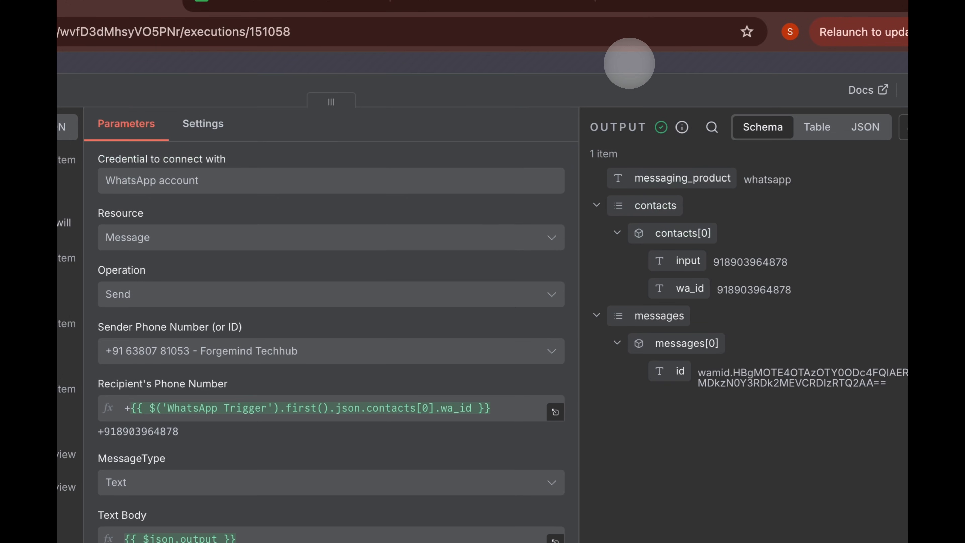
pyautogui.click(629, 63)
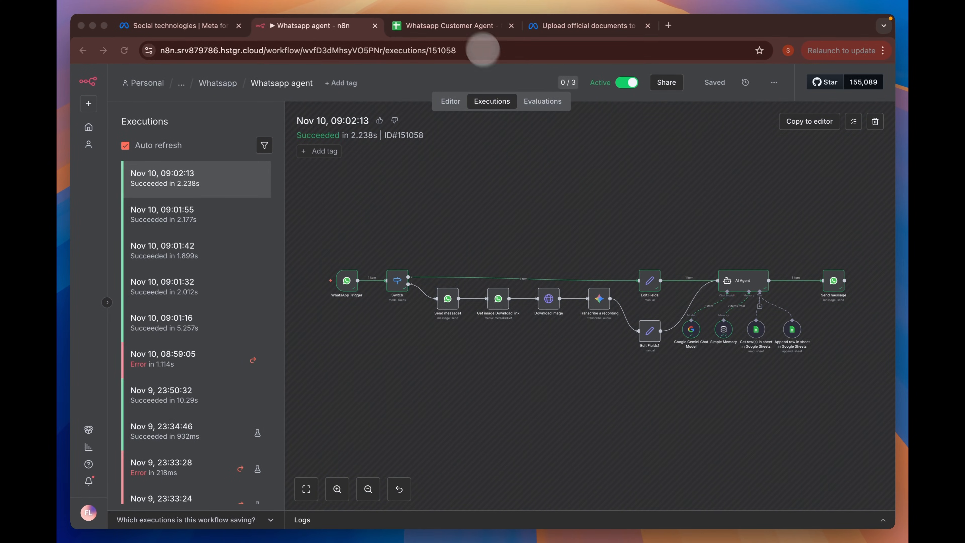
pyautogui.click(472, 28)
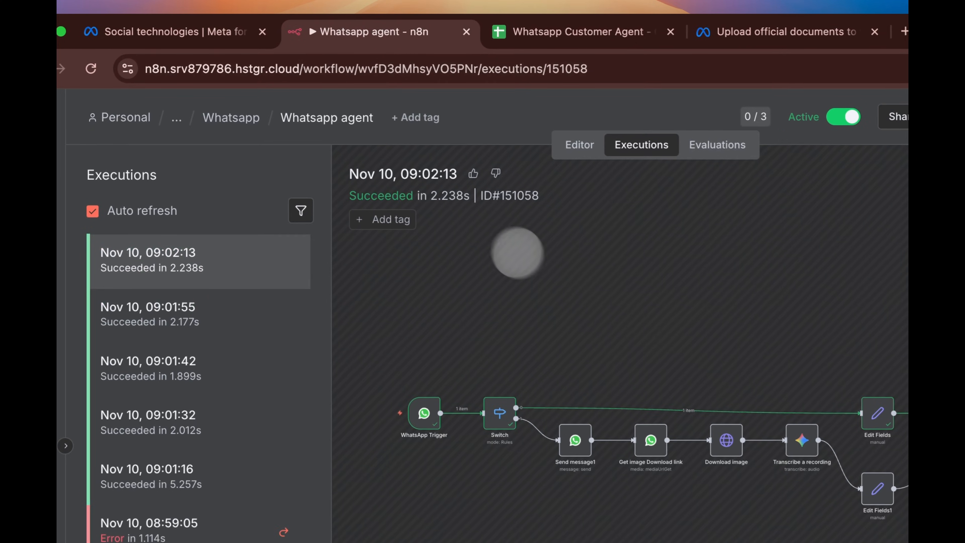
pyautogui.press('super+Tab')
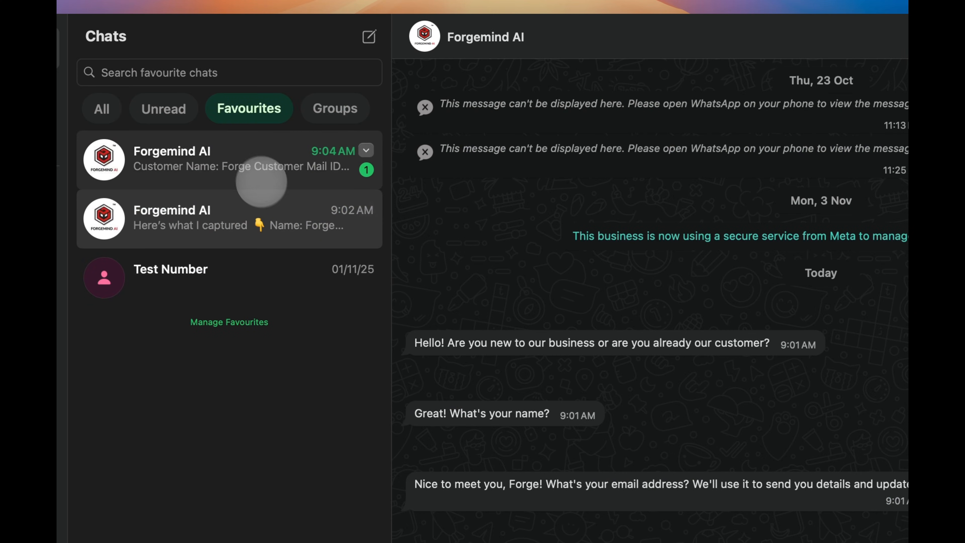
# - Read Forgemind AI's 9:04 AM customer-details message and the earlier chat, then return to n8n executions
pyautogui.click(254, 169)
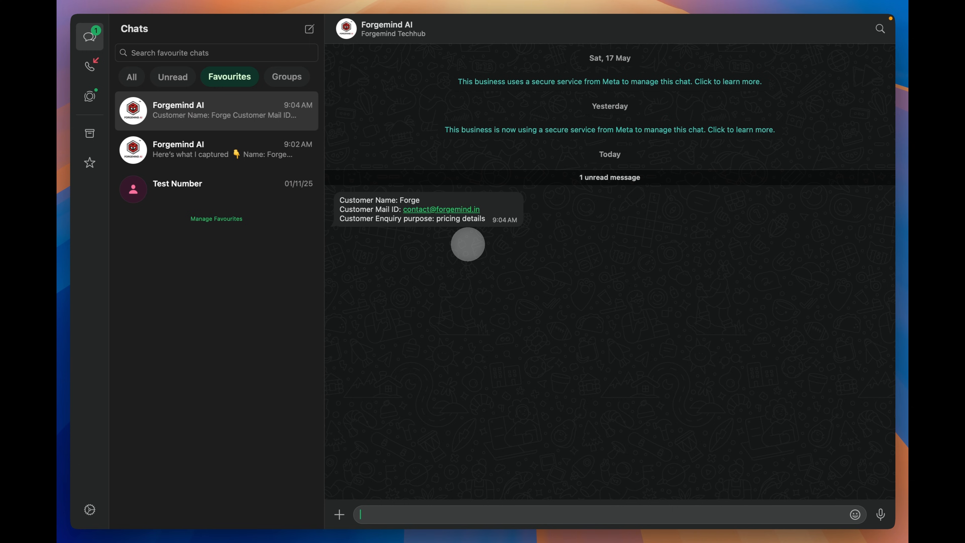
pyautogui.click(243, 154)
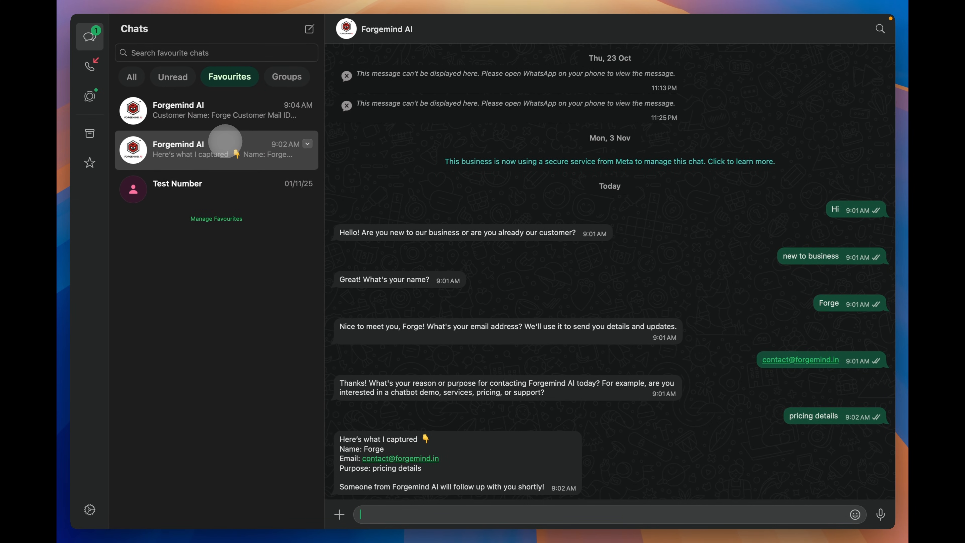
pyautogui.press('super+Tab')
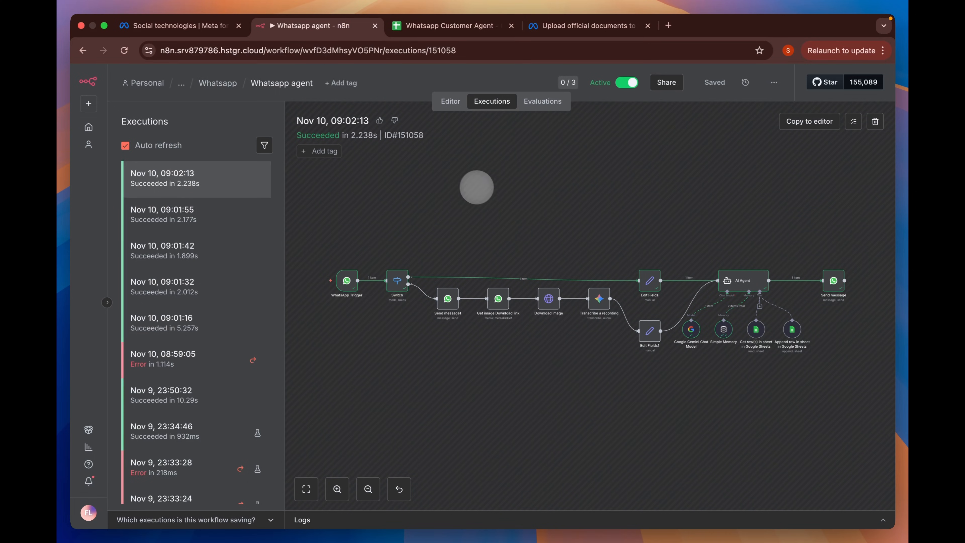
# - Review the Whatsapp agent workflow on the editor canvas, then move to the Meta for Developers page
pyautogui.click(450, 101)
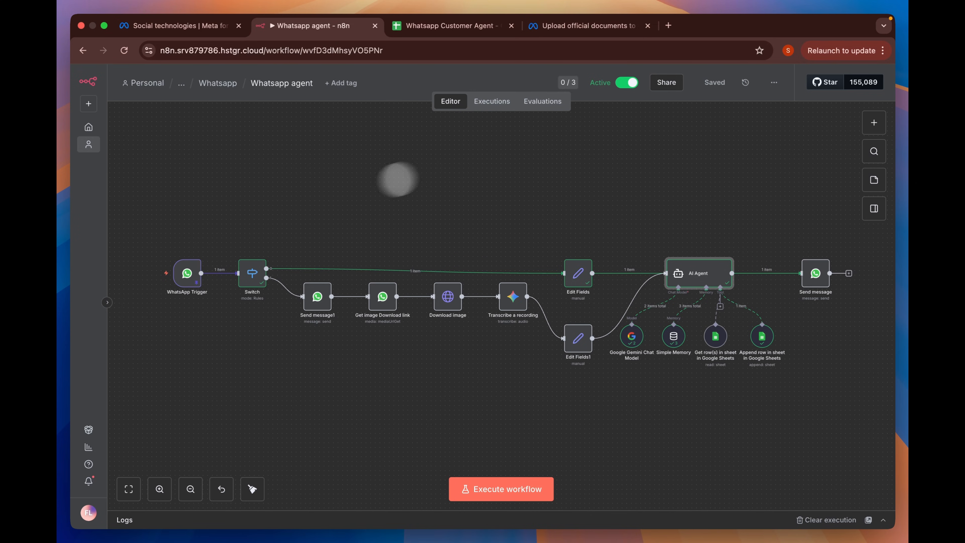
pyautogui.moveTo(190, 268)
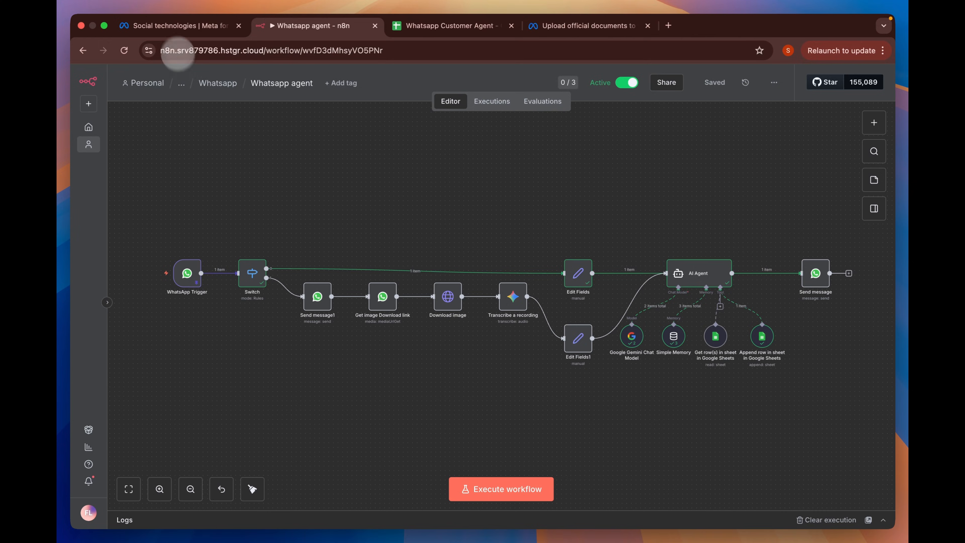
pyautogui.click(178, 25)
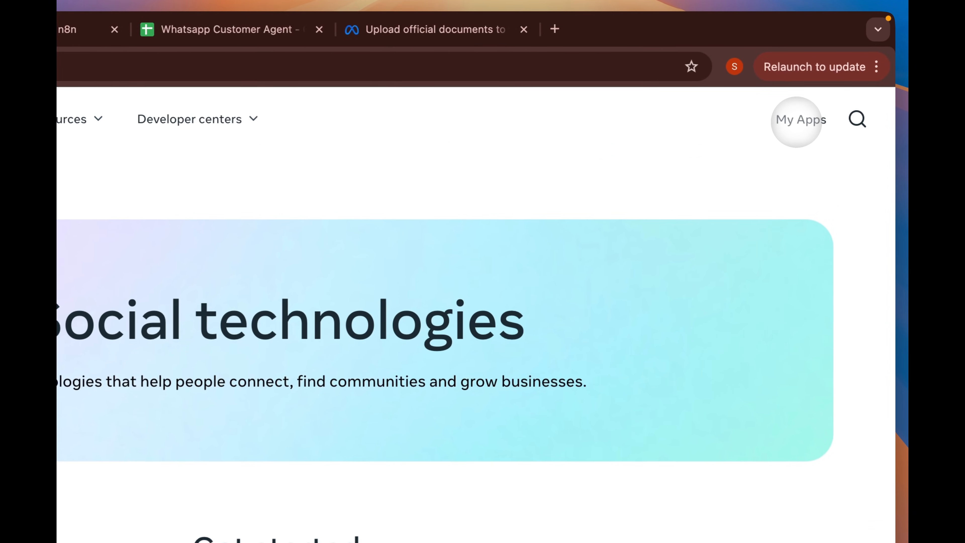
# - Search Google for 'meta developer' and reach the Meta for Developers apps dashboard listing nine apps
pyautogui.click(800, 120)
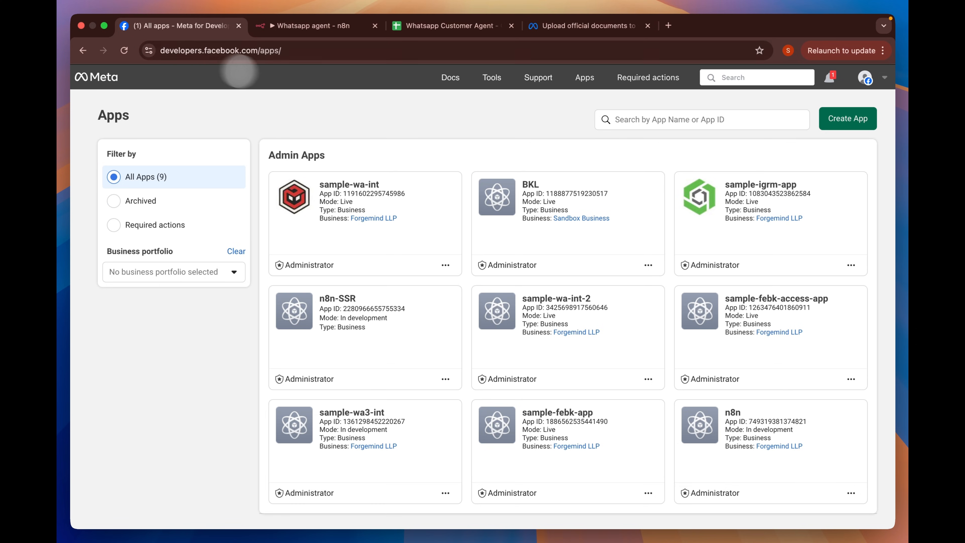
pyautogui.click(491, 77)
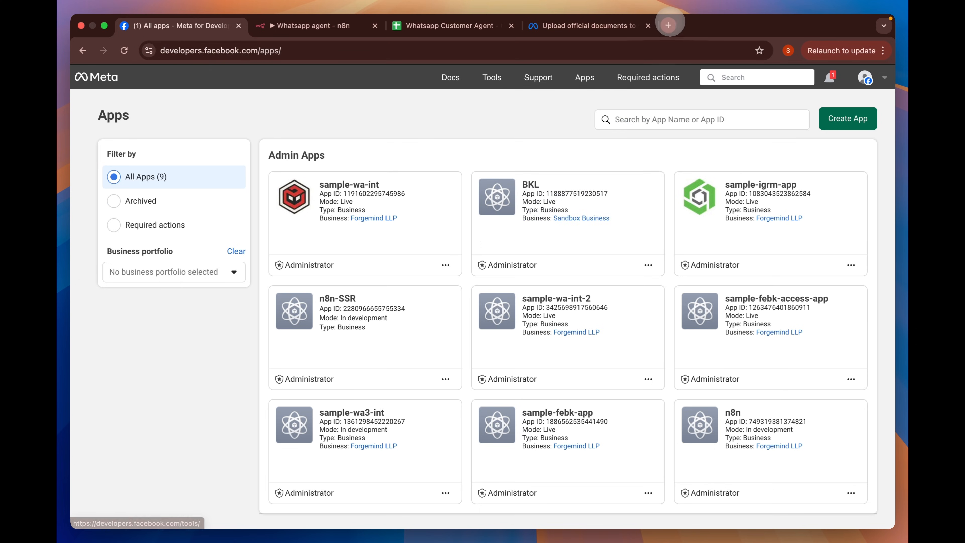
pyautogui.click(668, 25)
pyautogui.write('meta developer')
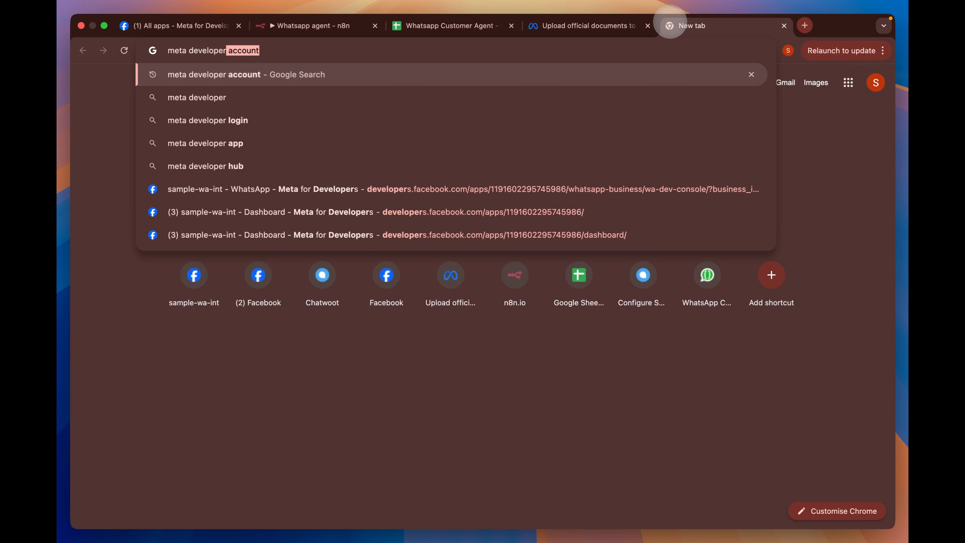
pyautogui.press('Return')
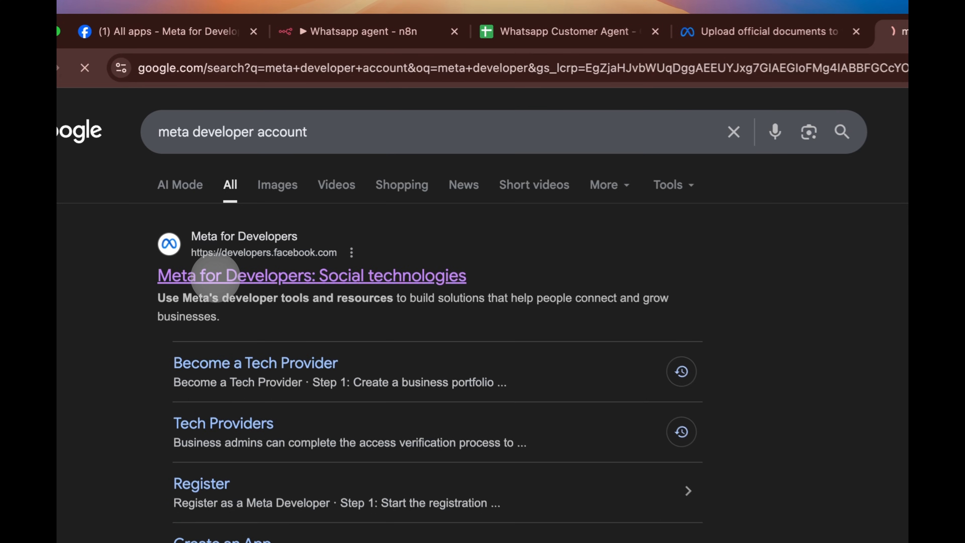
pyautogui.click(214, 231)
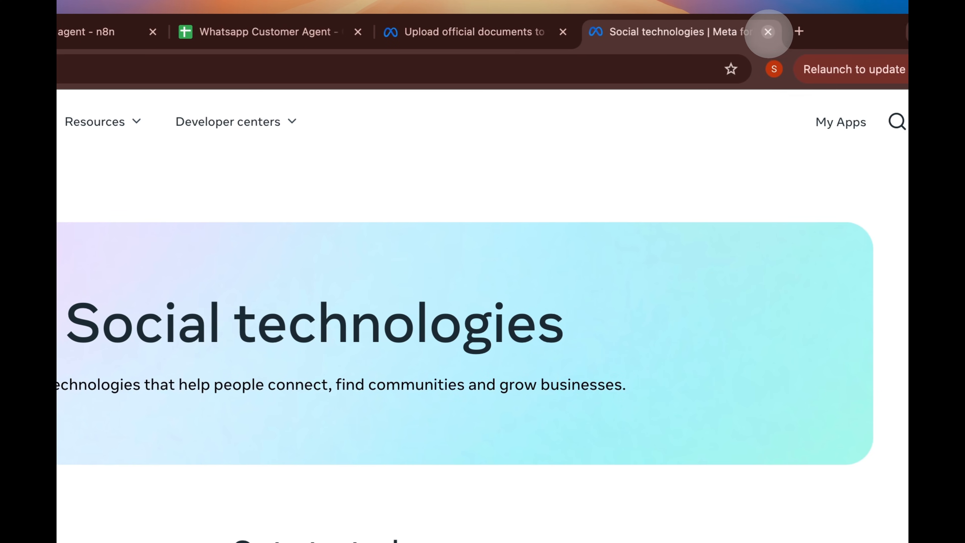
pyautogui.click(769, 30)
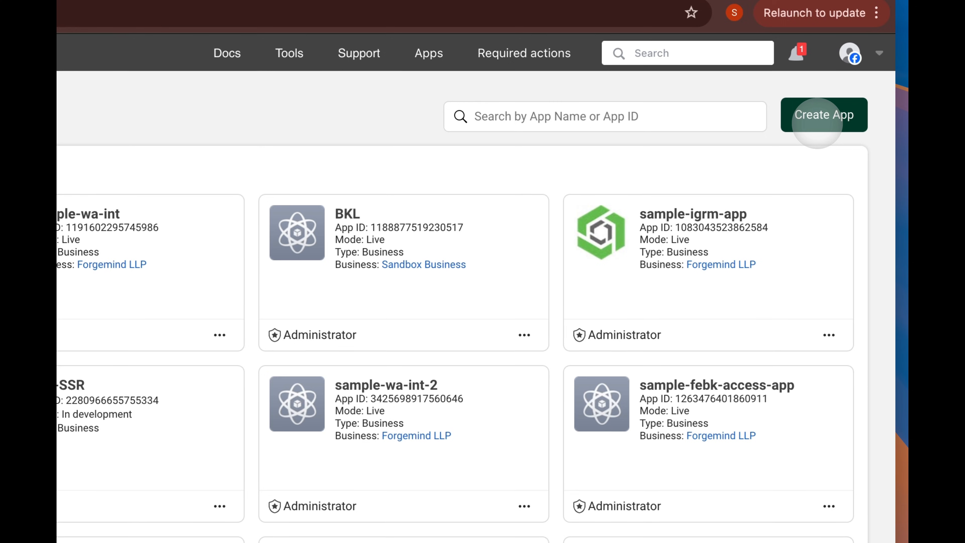
# - Create a new app named 'youtube-agent' with the business contact e-mail and advance to use cases
pyautogui.click(817, 121)
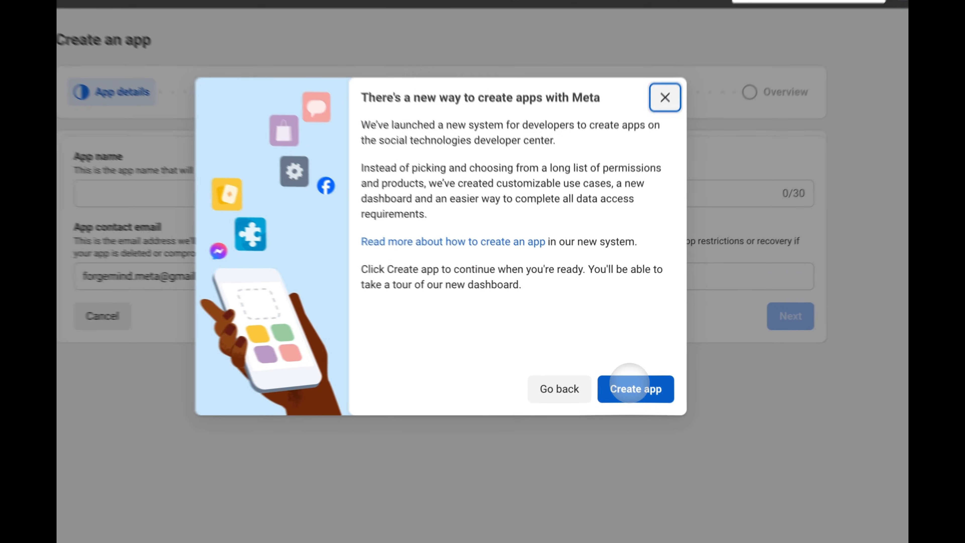
pyautogui.click(628, 373)
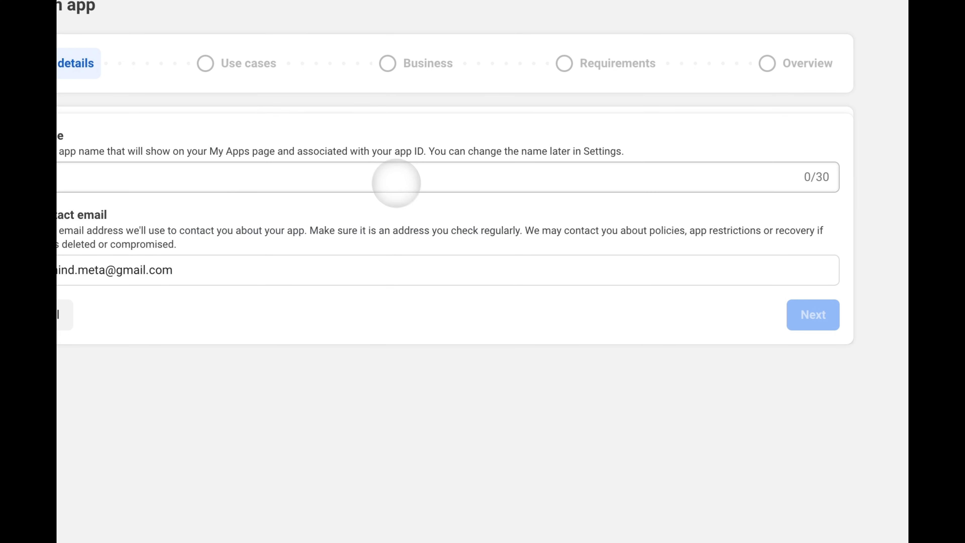
pyautogui.click(395, 182)
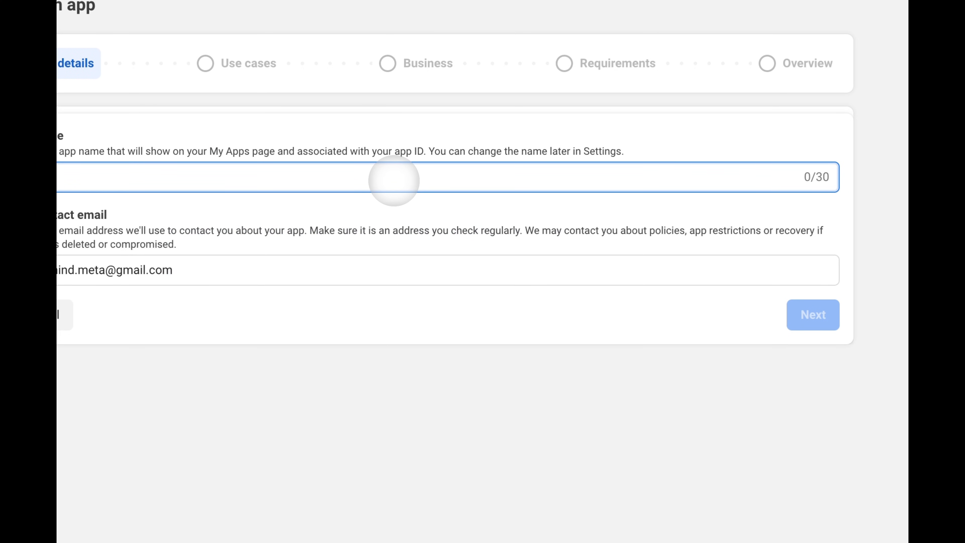
pyautogui.write('youtube-')
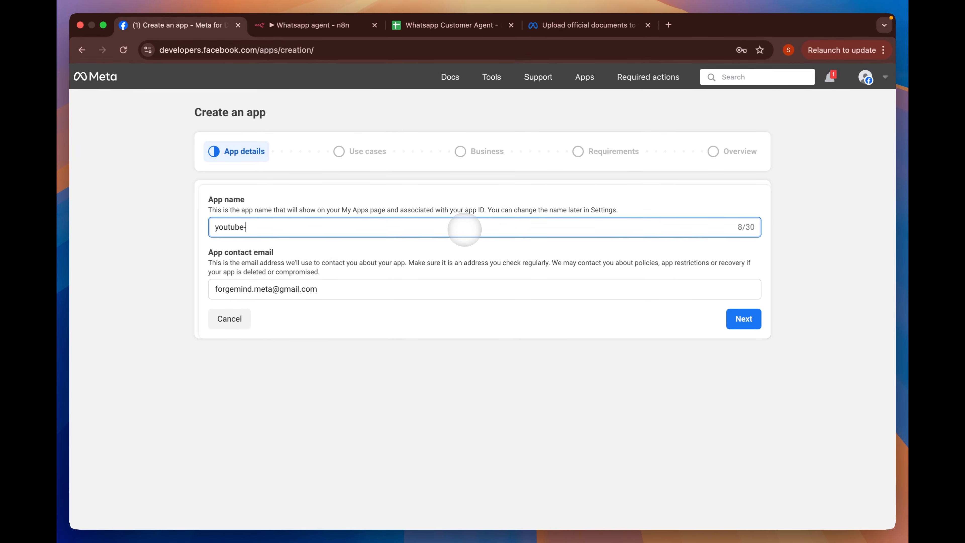
pyautogui.write('agent')
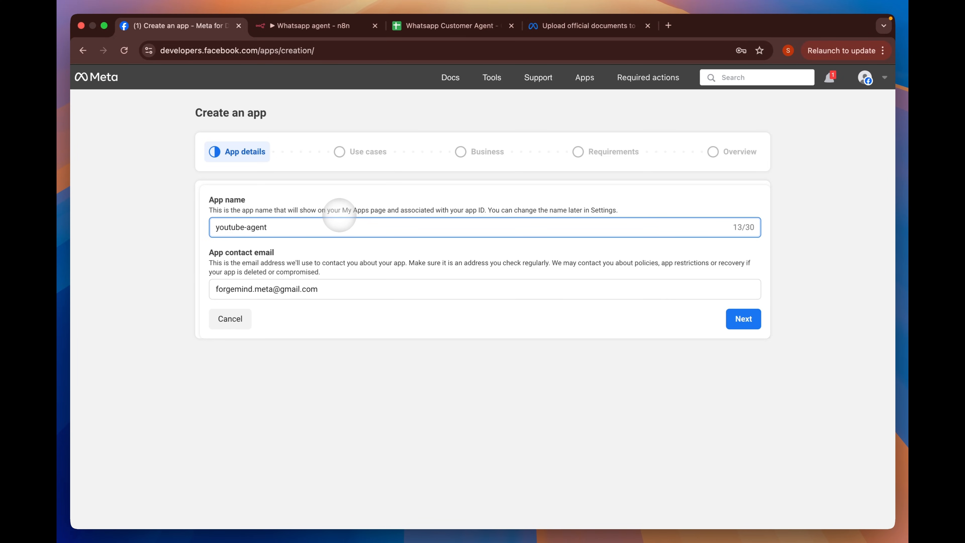
pyautogui.click(365, 289)
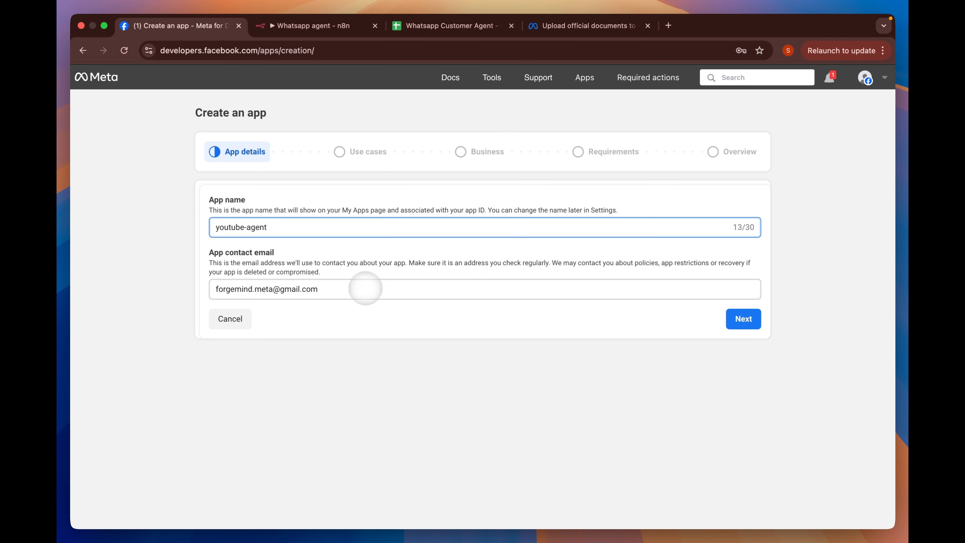
pyautogui.press('super+a')
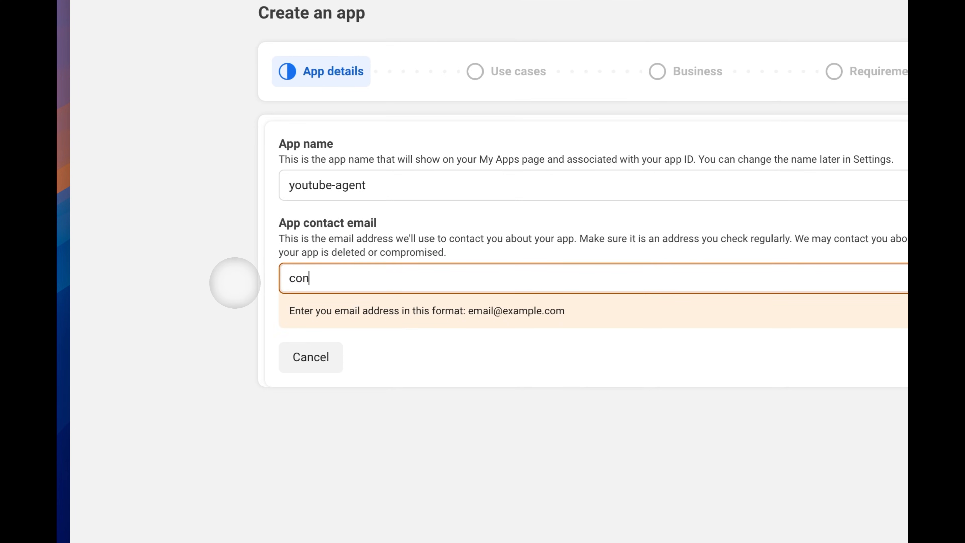
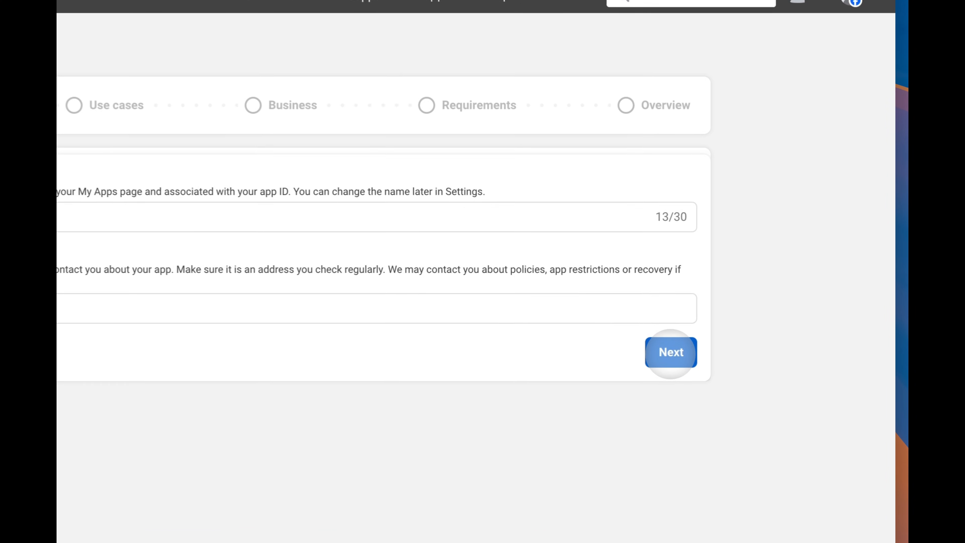
pyautogui.click(743, 319)
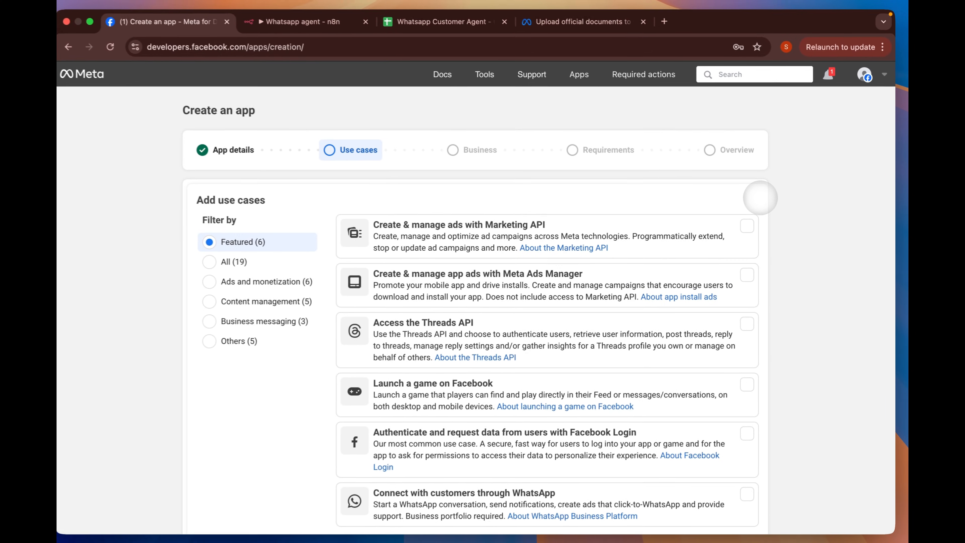
# - Filter use cases to Others and pick the Other option to move on to app type selection
pyautogui.scroll(-2, 744, 191)
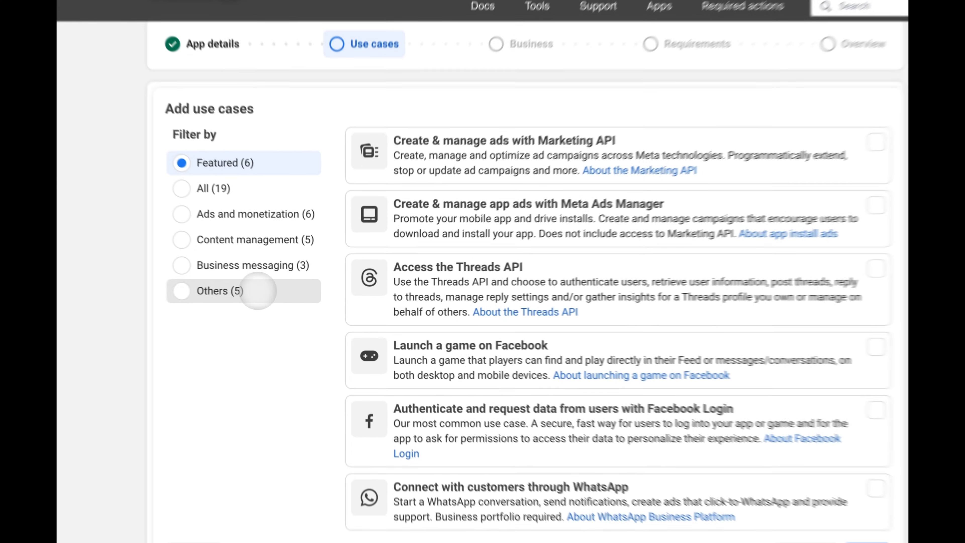
pyautogui.click(279, 294)
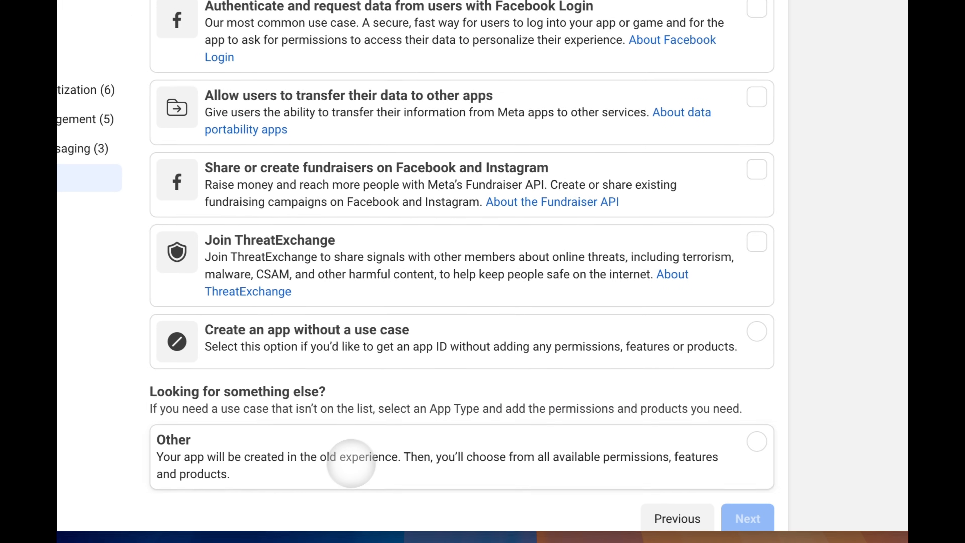
pyautogui.click(345, 463)
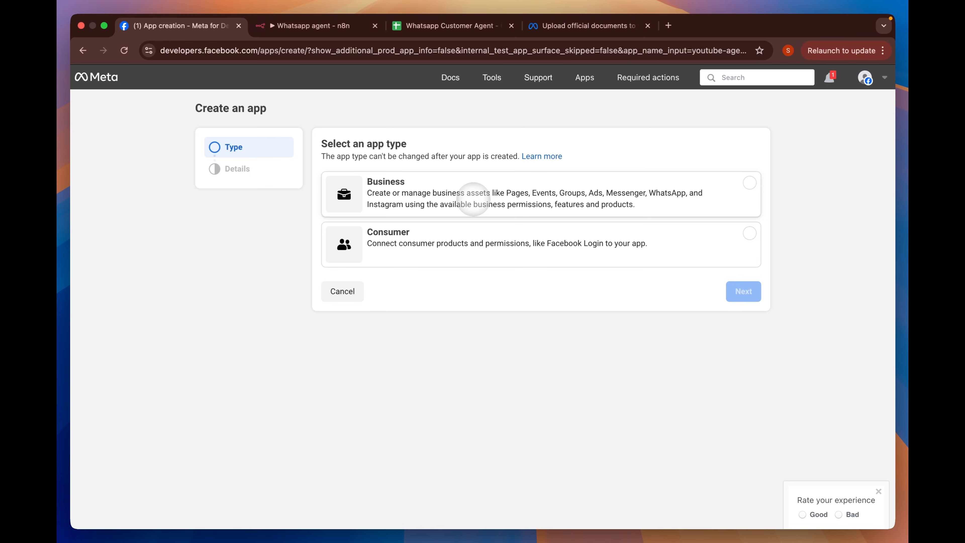
# - Choose the Business app type and continue to the youtube-agent Details step
pyautogui.click(474, 200)
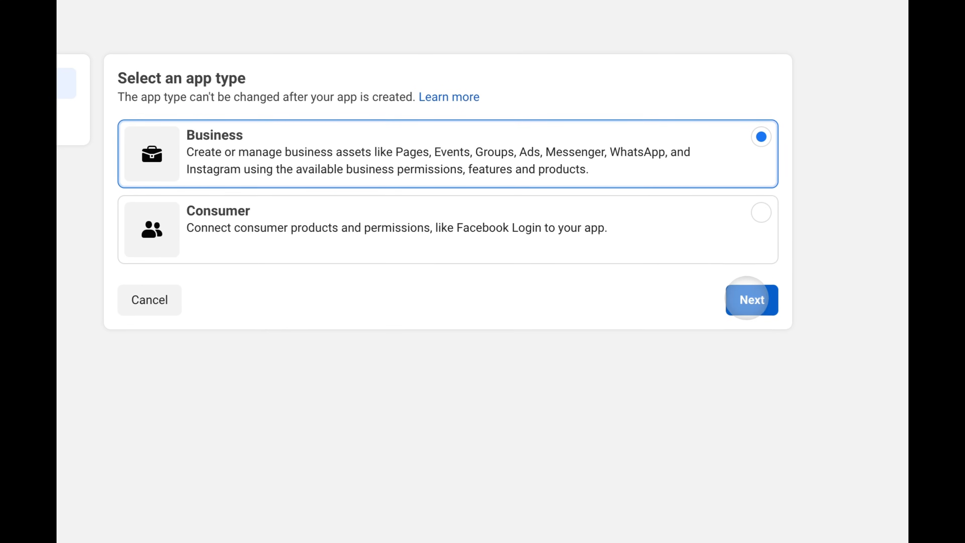
pyautogui.click(743, 291)
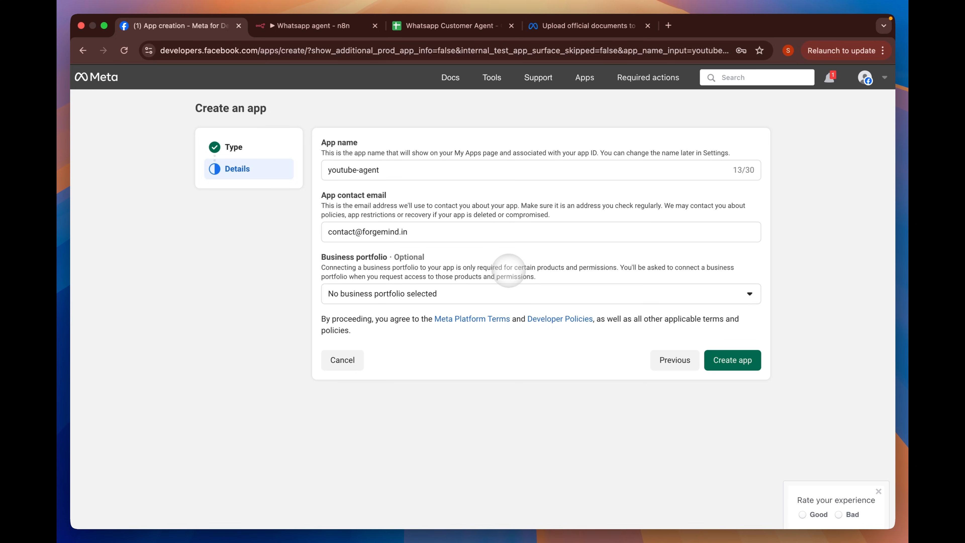
# - Search Google for 'meta business suite' in a new tab and open the Meta Business Suite home
pyautogui.click(668, 26)
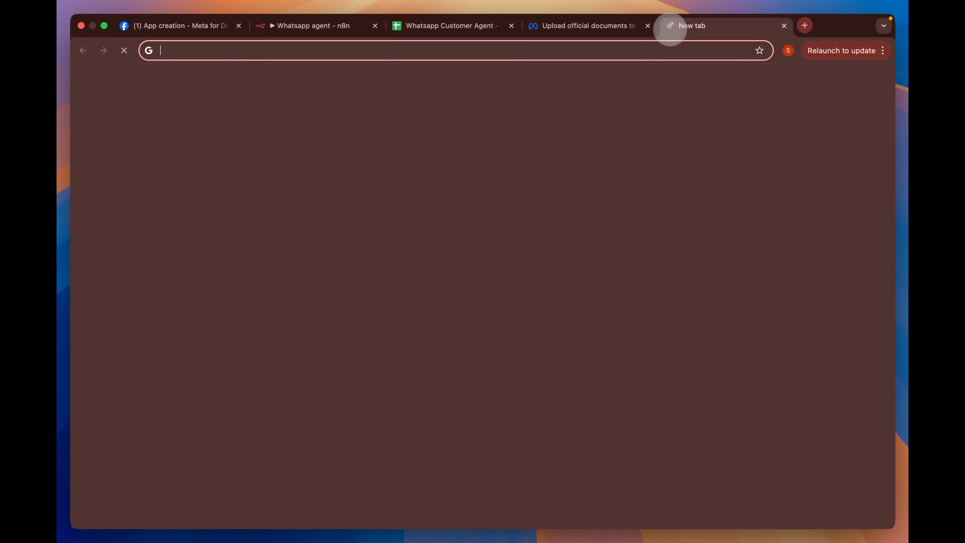
pyautogui.write('meta busines')
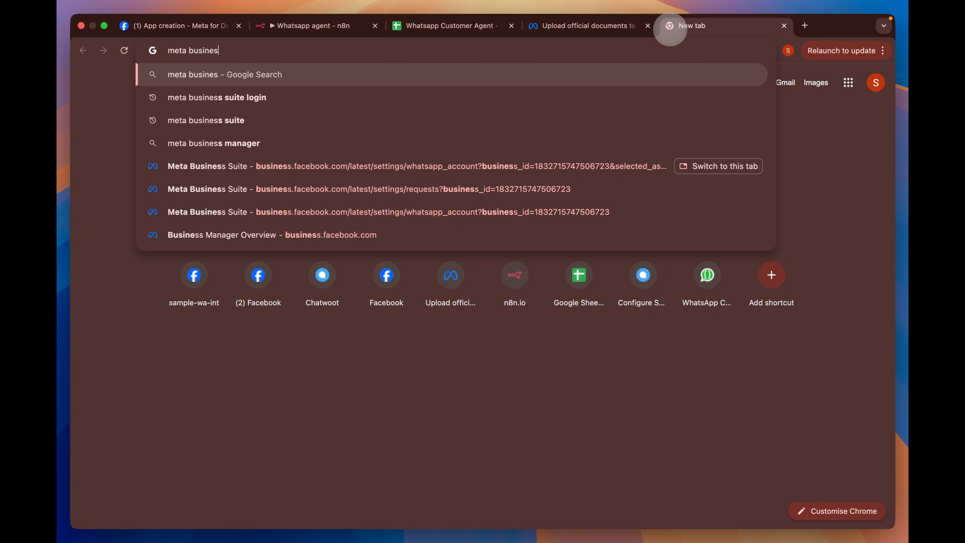
pyautogui.write('s suite')
pyautogui.press('Return')
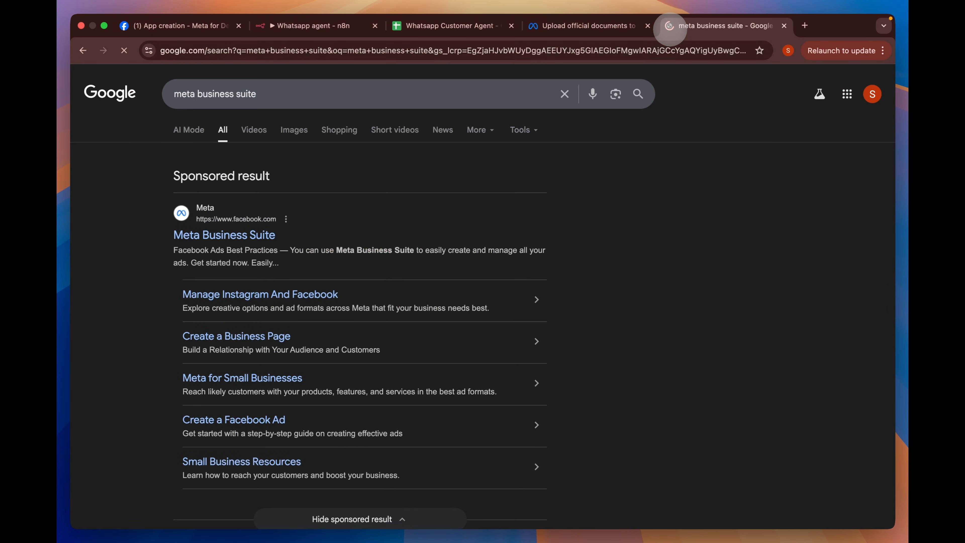
pyautogui.click(234, 227)
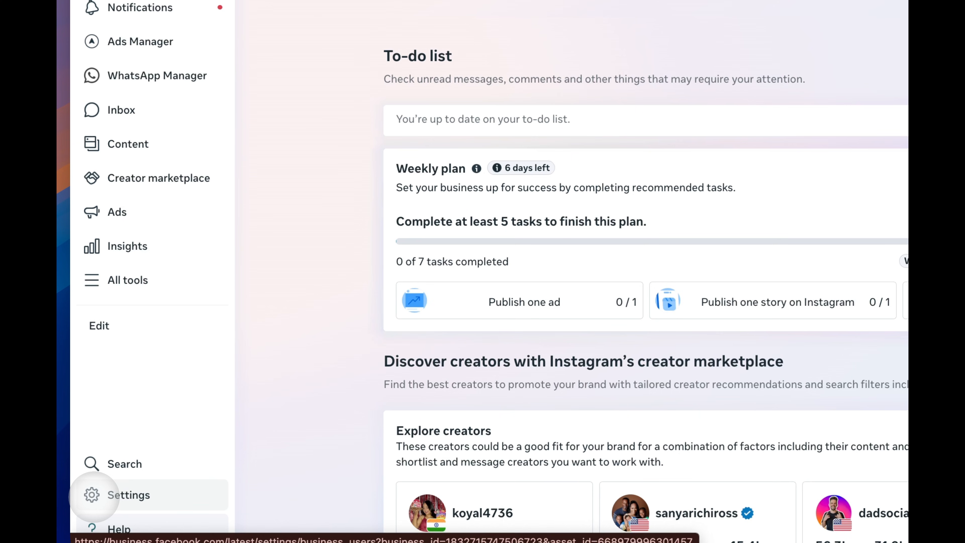
# - Review the Verified business portfolio info in Settings, then view the official-documents verification help article
pyautogui.click(94, 494)
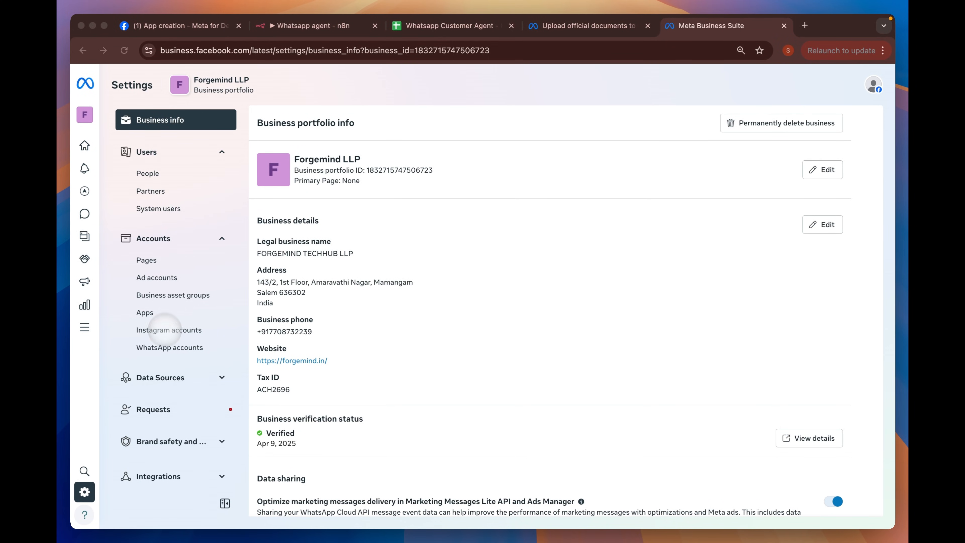
pyautogui.scroll(-1, 417, 201)
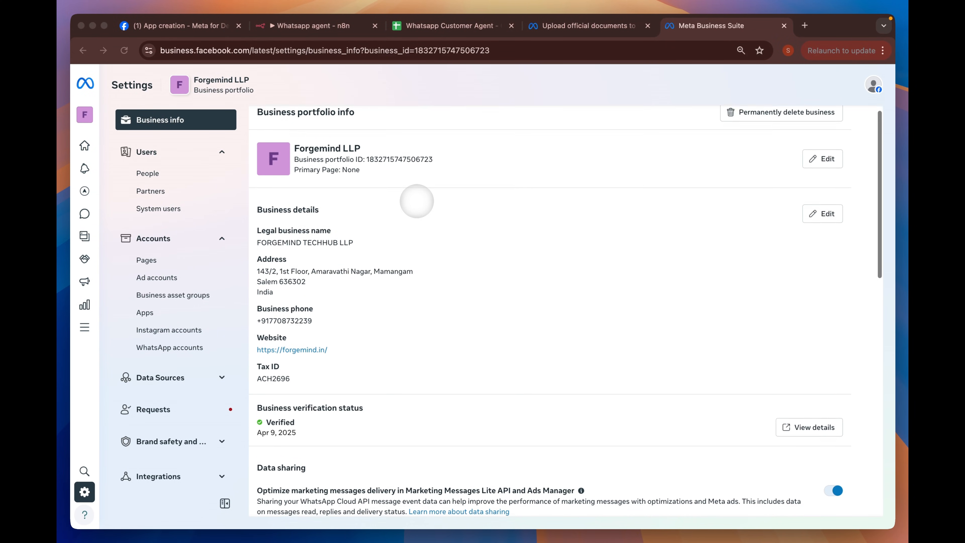
pyautogui.scroll(-3, 416, 201)
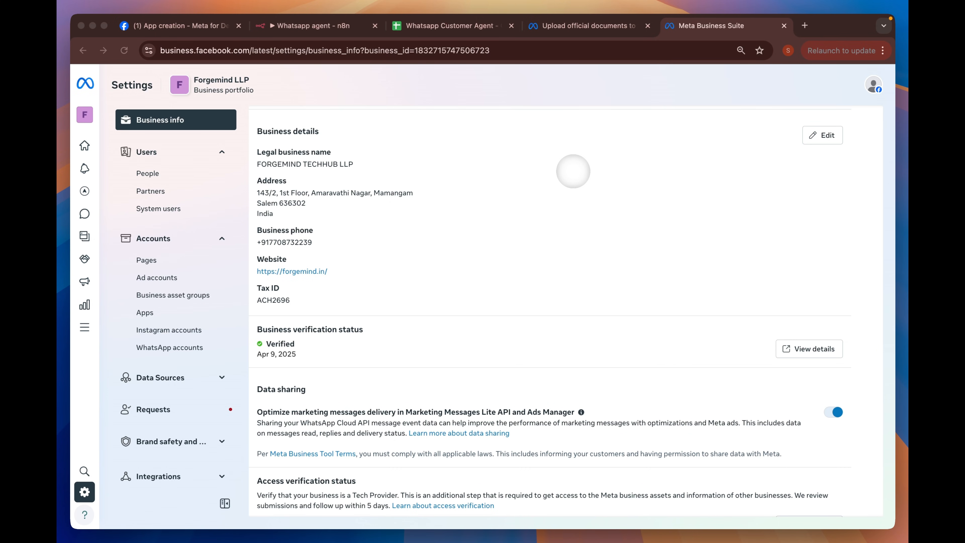
pyautogui.click(582, 26)
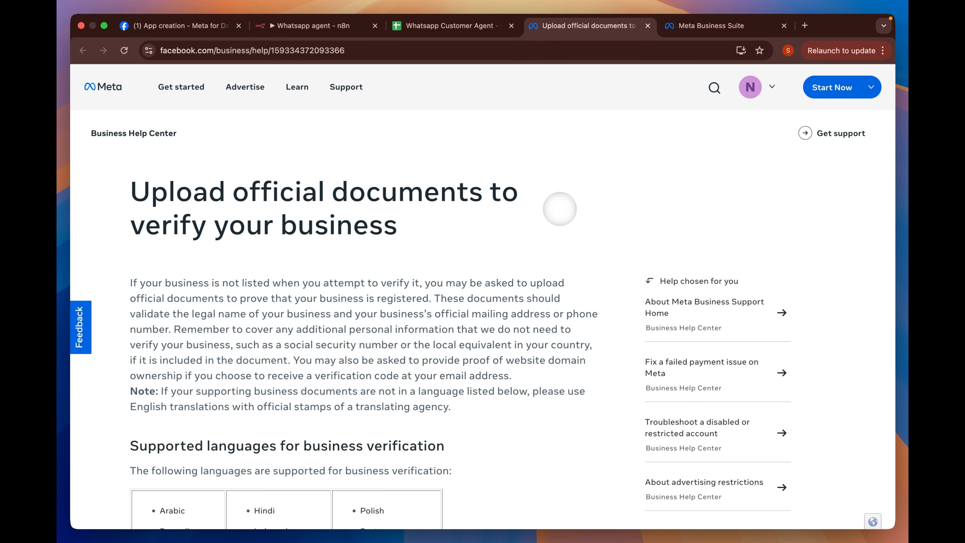
# - Read the accepted verification documents, then return to the Forgemind LLP portfolio info in Business Suite
pyautogui.scroll(-10, 559, 209)
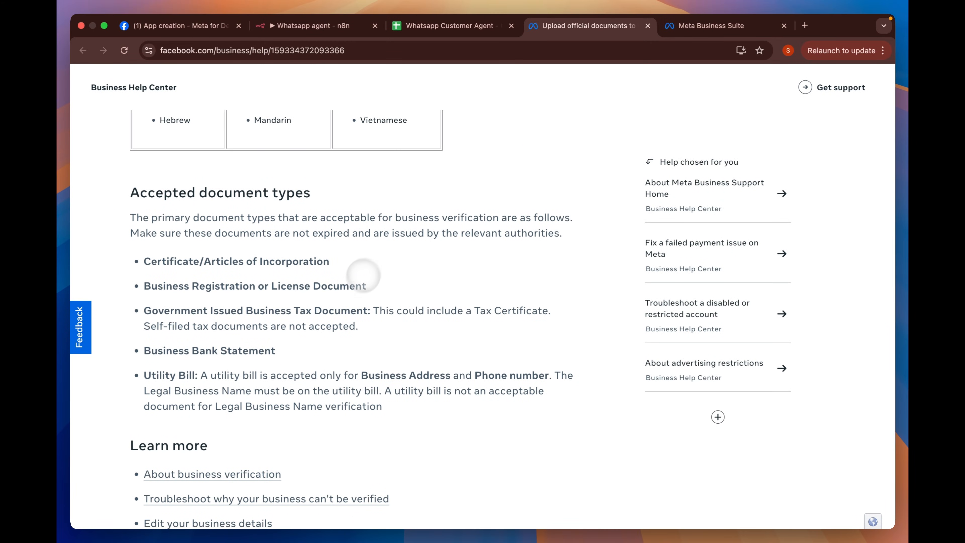
pyautogui.scroll(-7, 342, 292)
pyautogui.scroll(15, 341, 293)
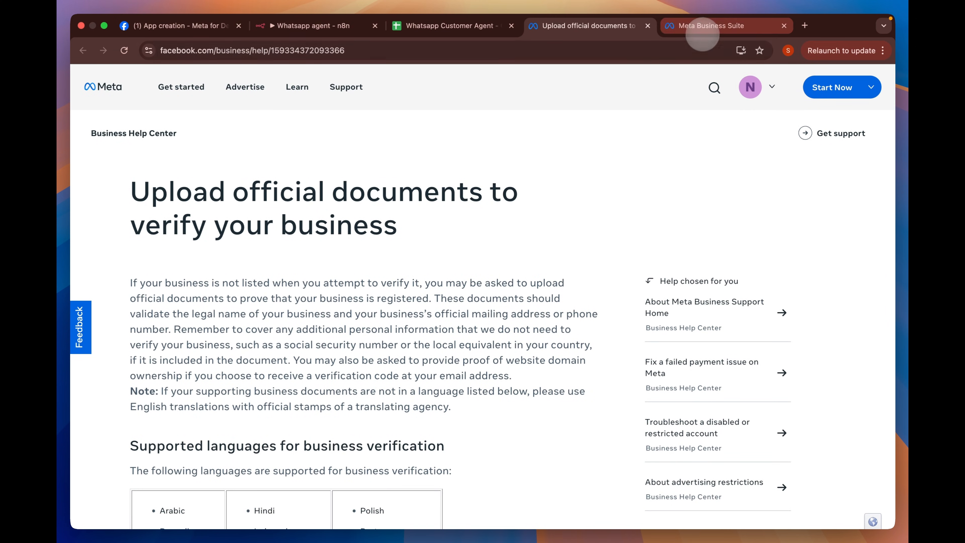
pyautogui.click(710, 25)
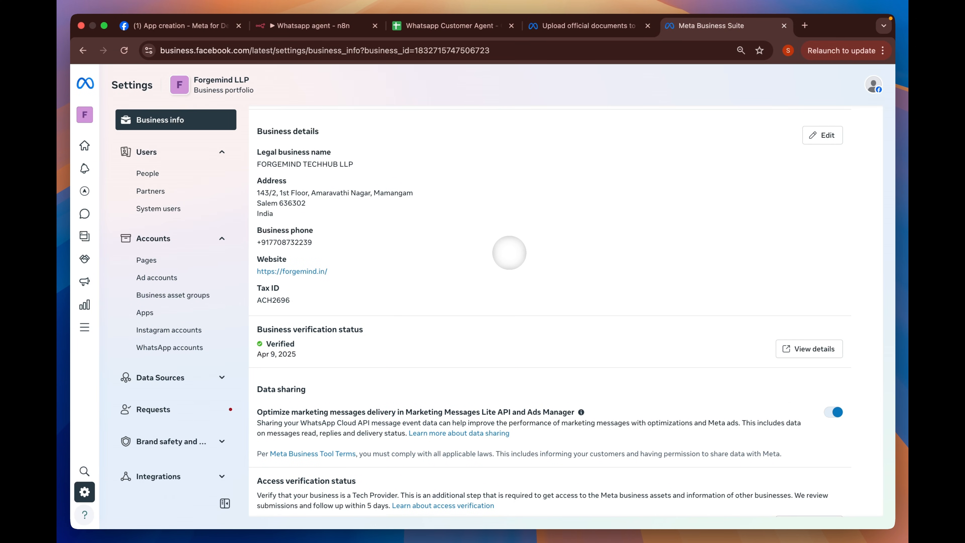
pyautogui.scroll(3, 509, 253)
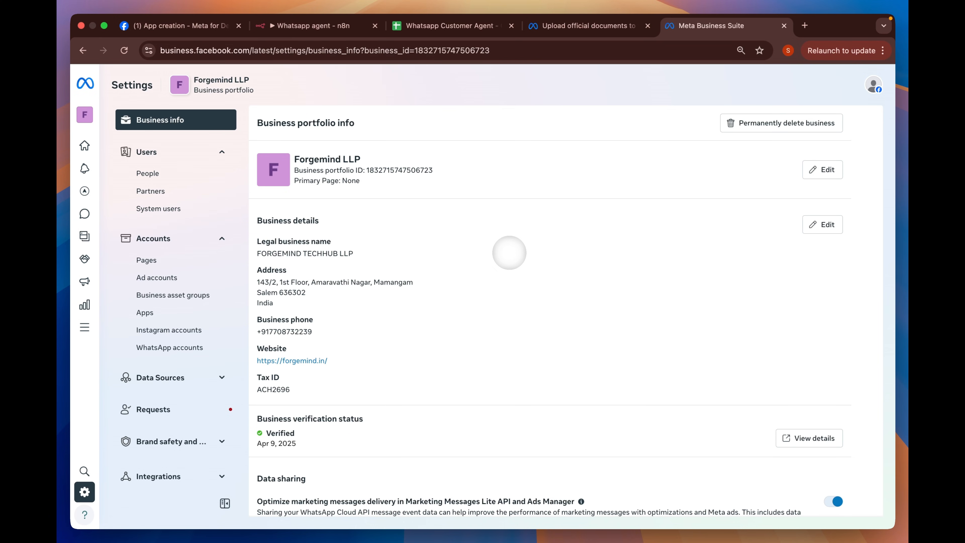
# - Attach the youtube-agent app to the Sandbox Business portfolio, cross-checking it in Business Suite
pyautogui.click(159, 25)
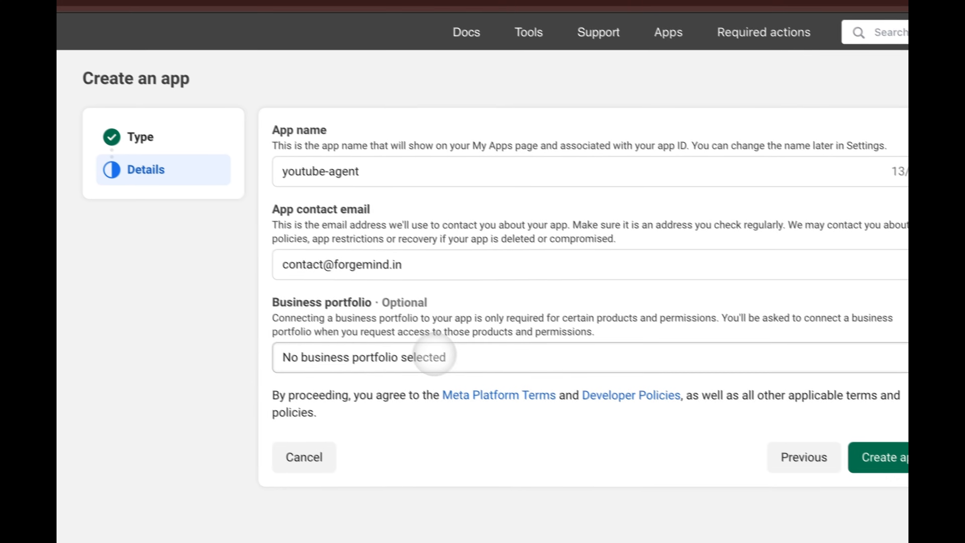
pyautogui.click(434, 355)
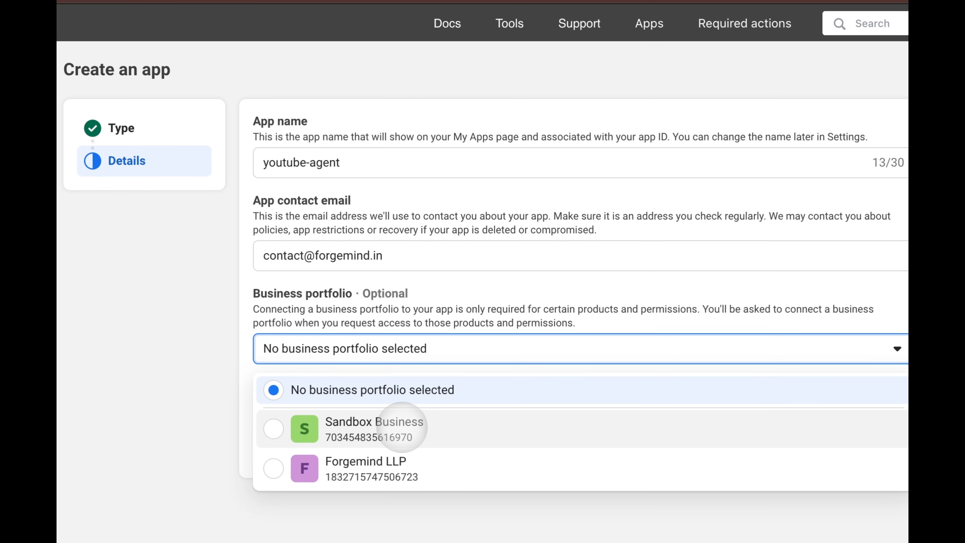
pyautogui.click(401, 428)
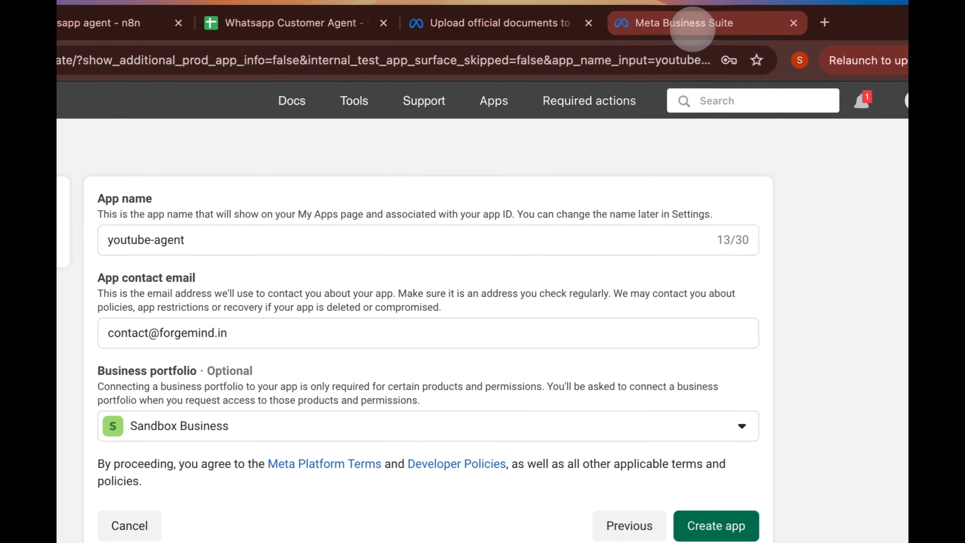
pyautogui.click(688, 26)
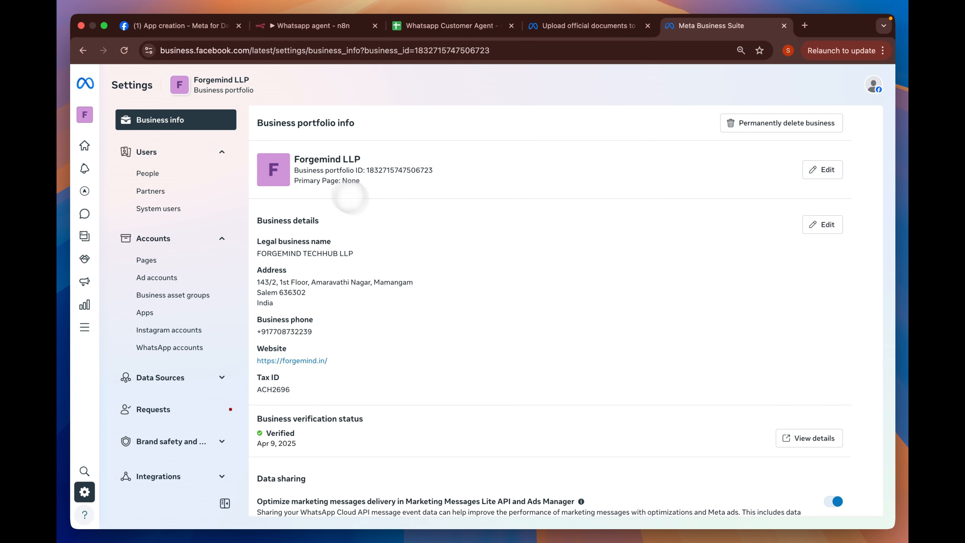
pyautogui.scroll(-3, 378, 246)
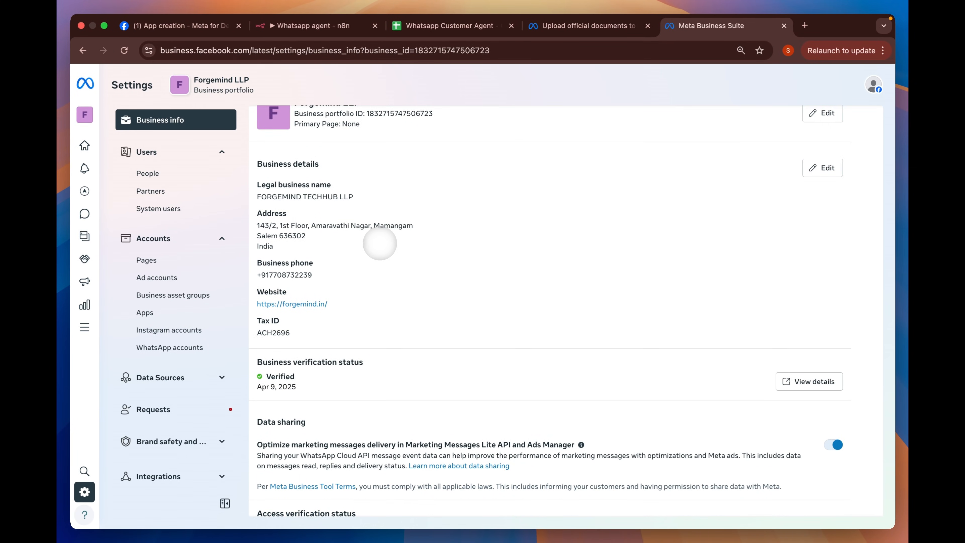
pyautogui.scroll(3, 380, 243)
pyautogui.click(167, 26)
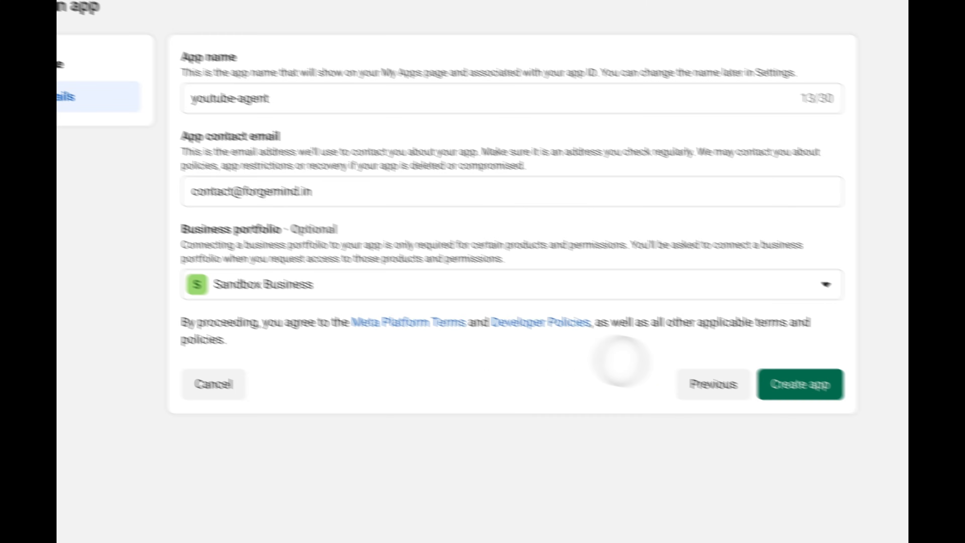
# - Create the youtube-agent app, confirming with the saved account password and declining Chrome's save-password offer
pyautogui.click(964, 441)
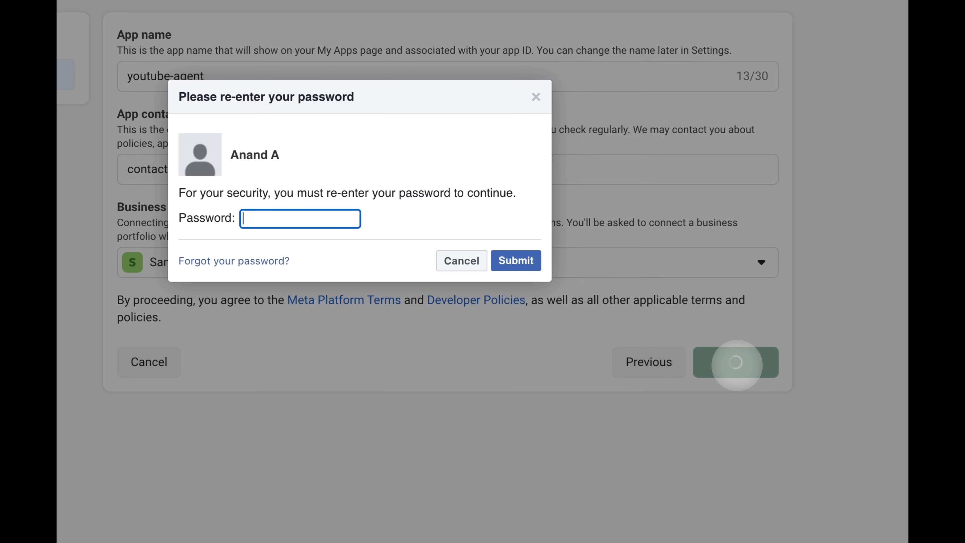
pyautogui.click(343, 220)
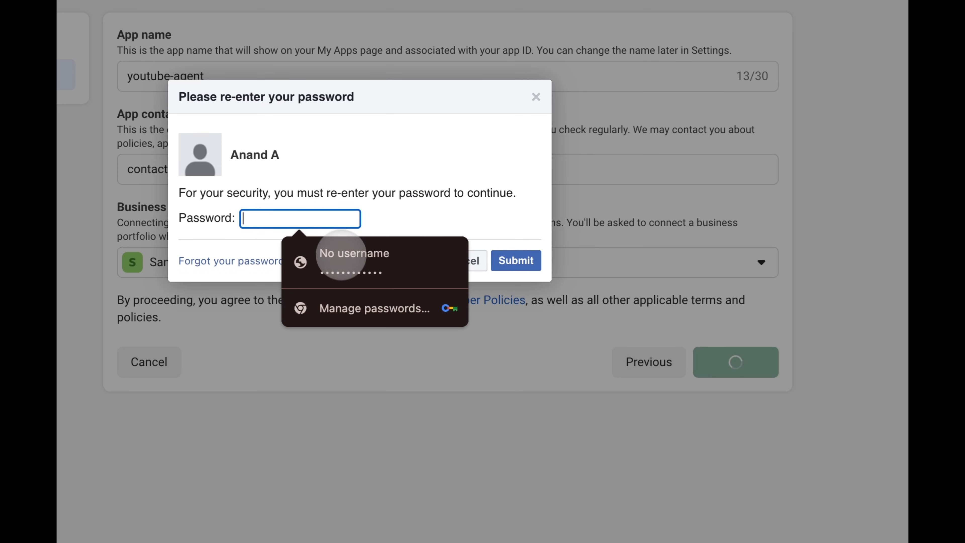
pyautogui.click(331, 258)
pyautogui.click(509, 260)
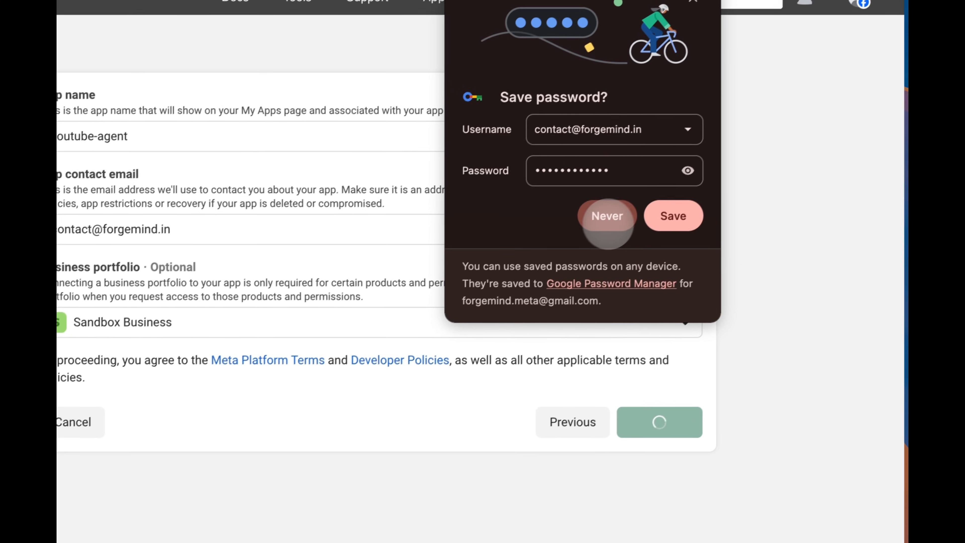
pyautogui.click(683, 155)
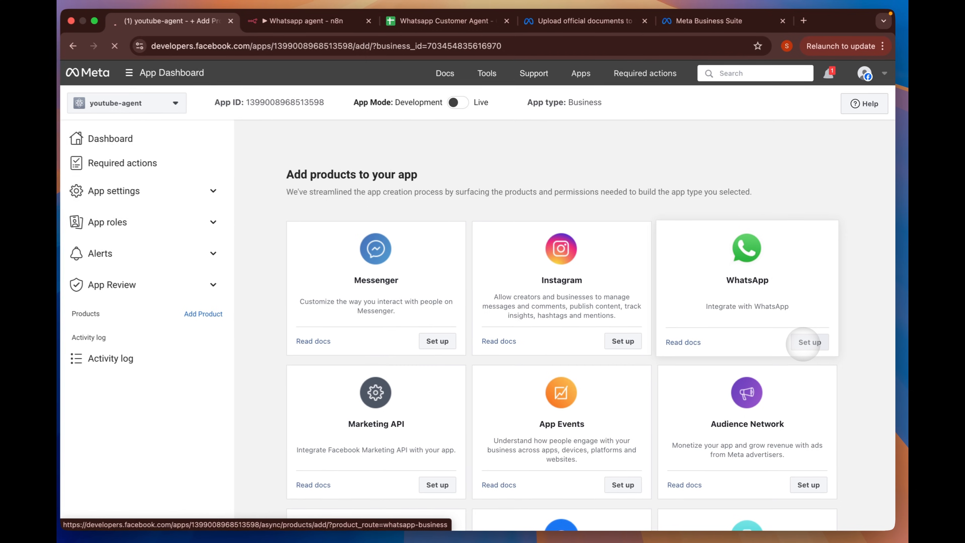
# - Set up the WhatsApp product on the youtube-agent app
pyautogui.click(757, 308)
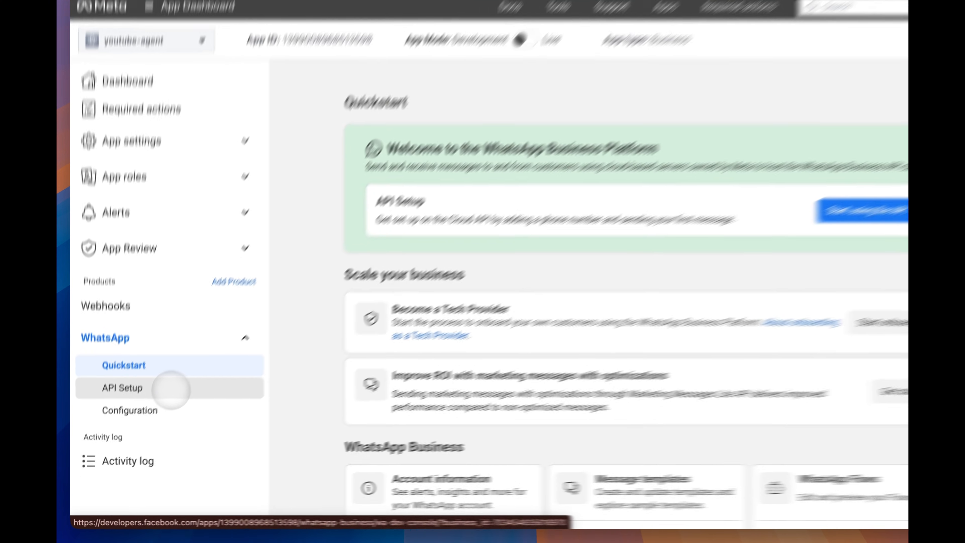
# - Go to WhatsApp API Setup and keep the test number as the sender
pyautogui.click(157, 408)
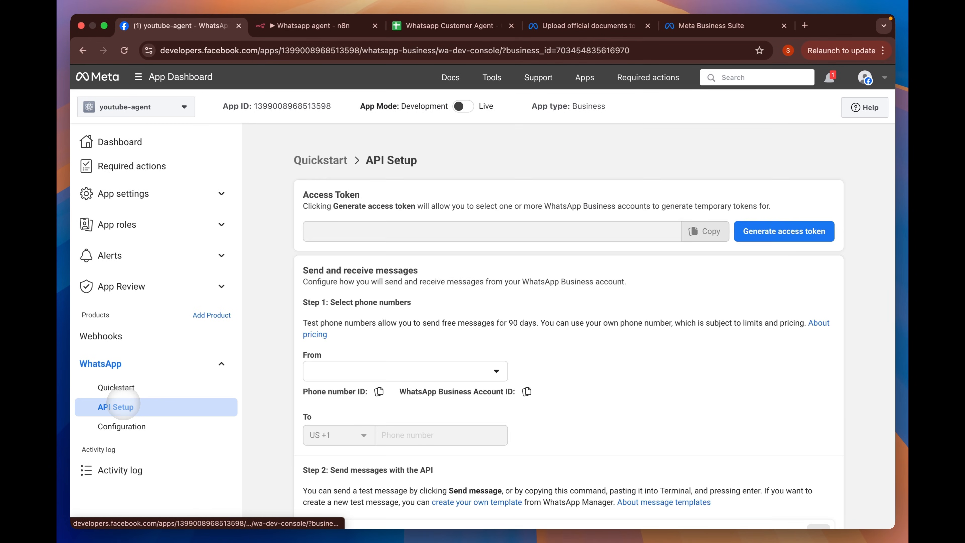
pyautogui.click(124, 406)
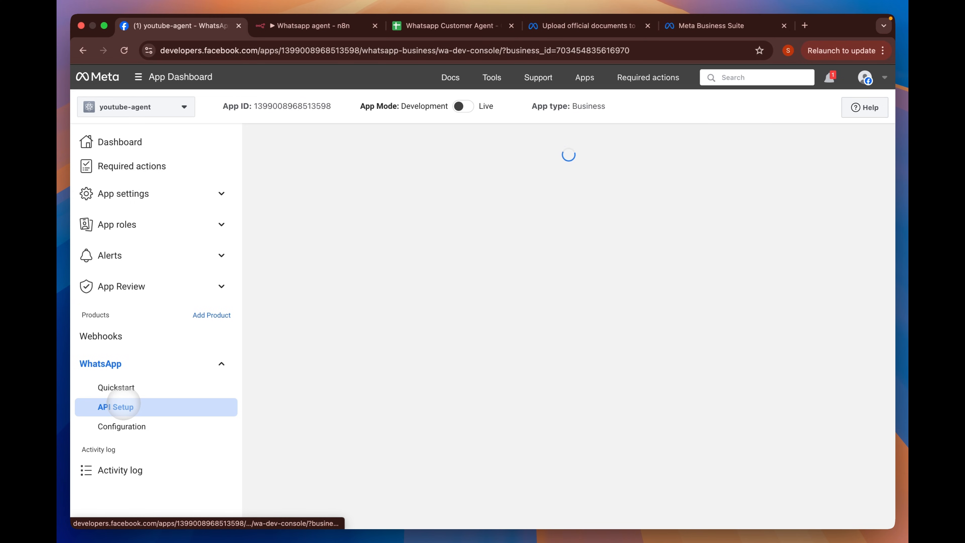
pyautogui.scroll(-2, 432, 309)
pyautogui.scroll(-2, 432, 309)
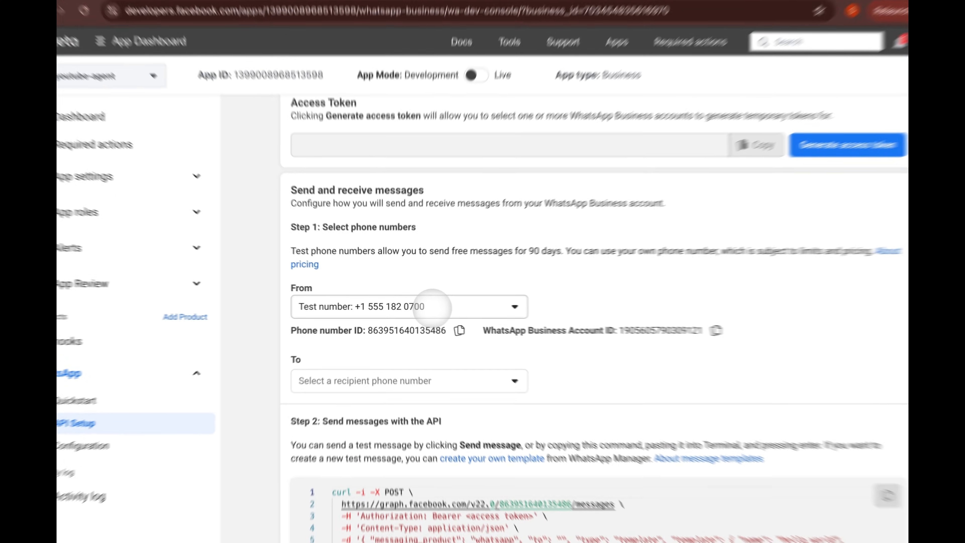
pyautogui.click(432, 309)
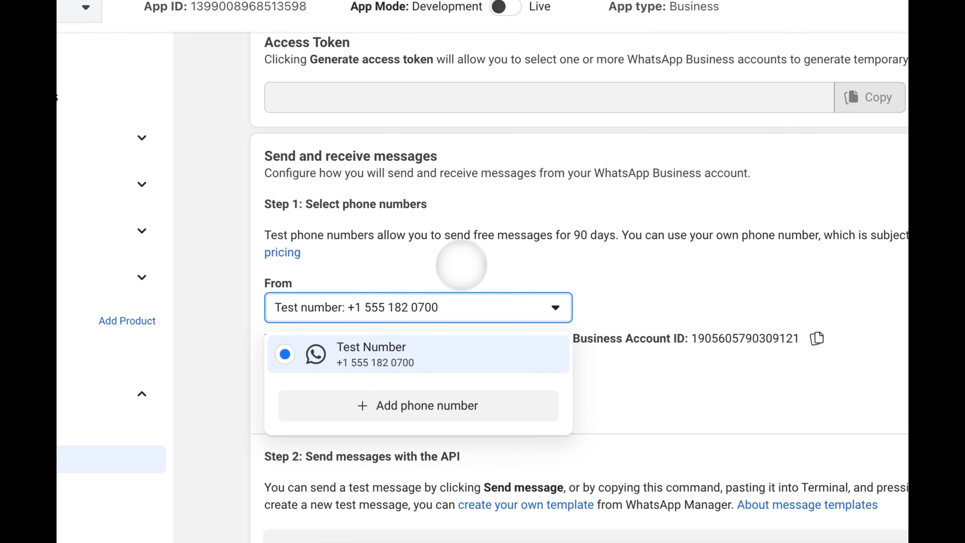
pyautogui.click(461, 265)
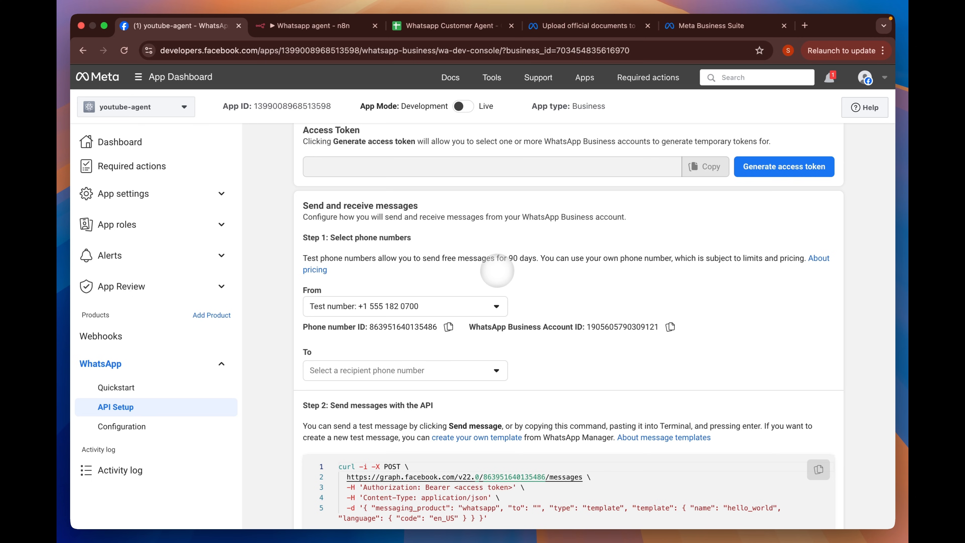
# - Choose the registered phone number as the message recipient in the To list
pyautogui.scroll(3, 493, 273)
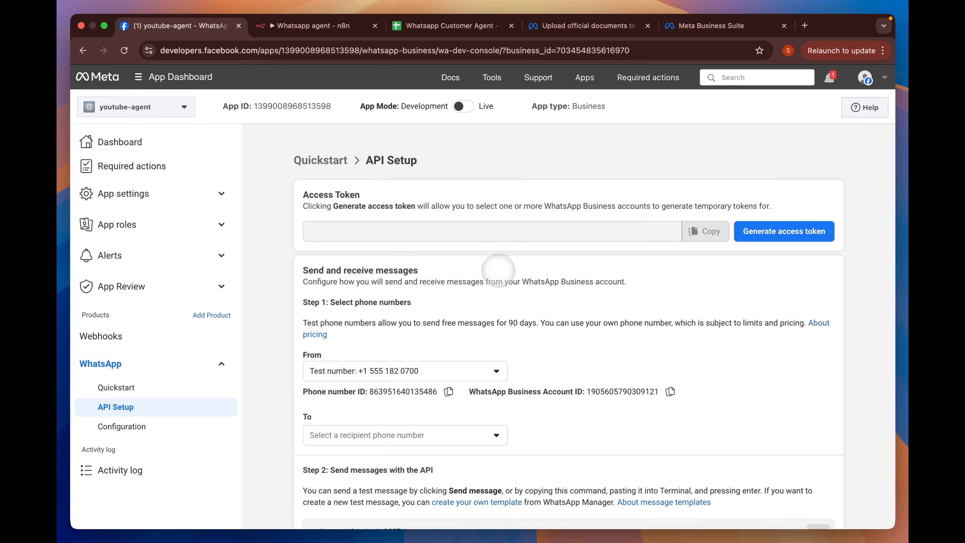
pyautogui.scroll(-3, 498, 270)
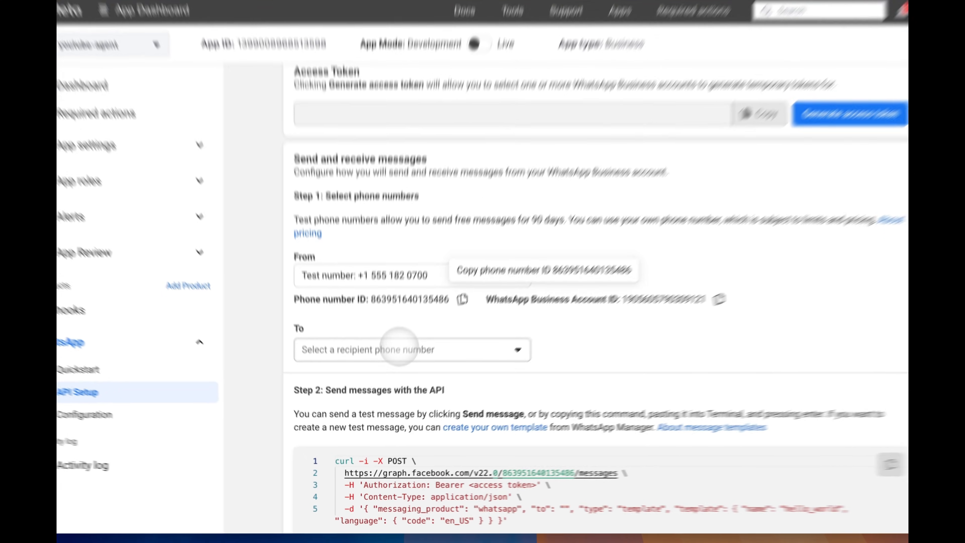
pyautogui.click(384, 370)
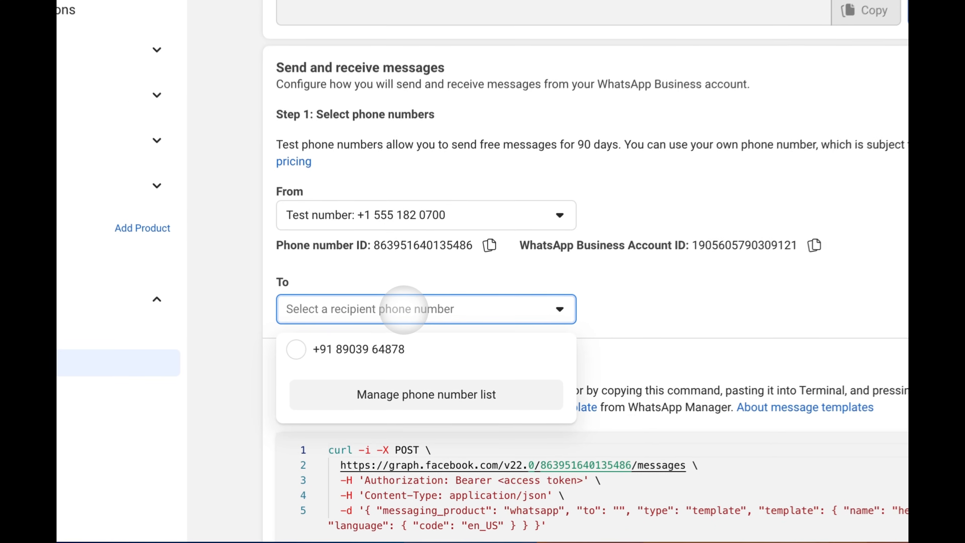
pyautogui.click(387, 345)
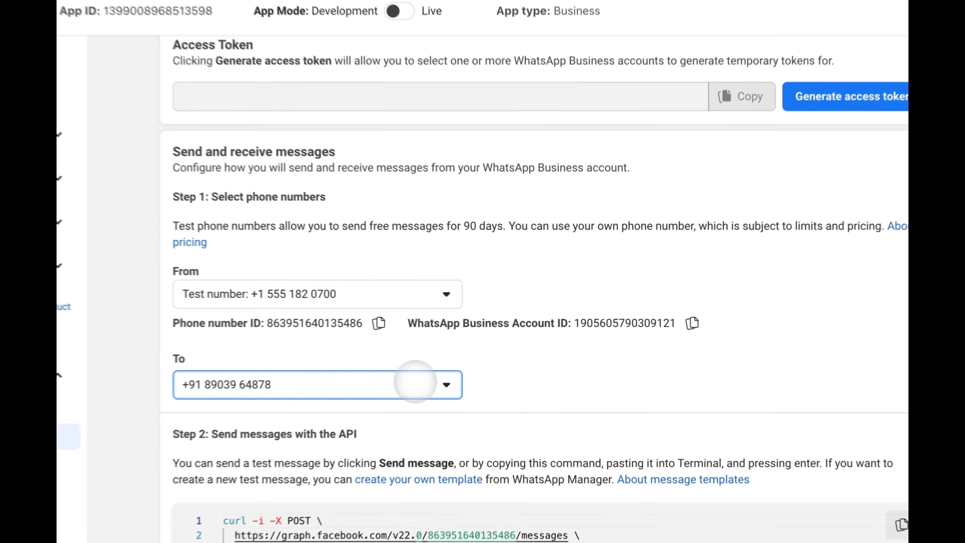
pyautogui.click(475, 370)
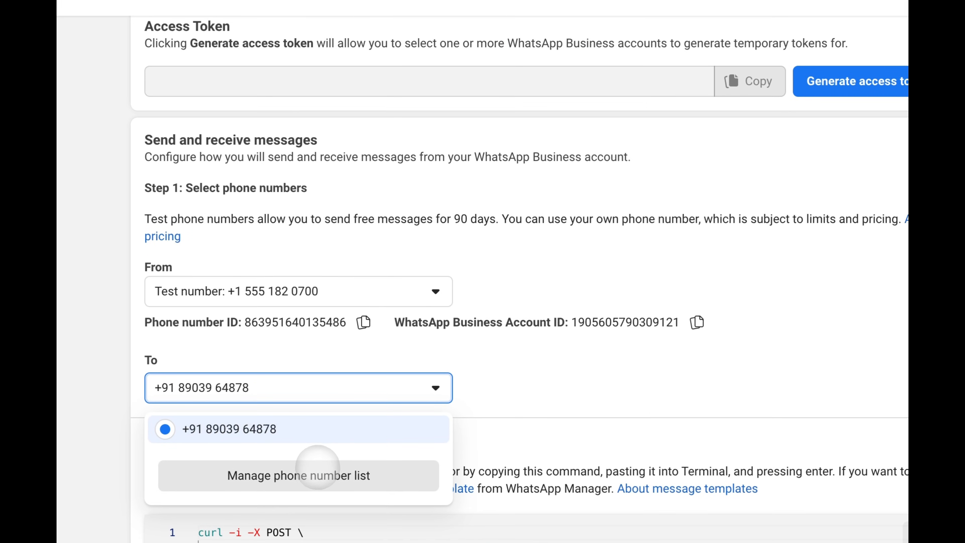
pyautogui.click(308, 467)
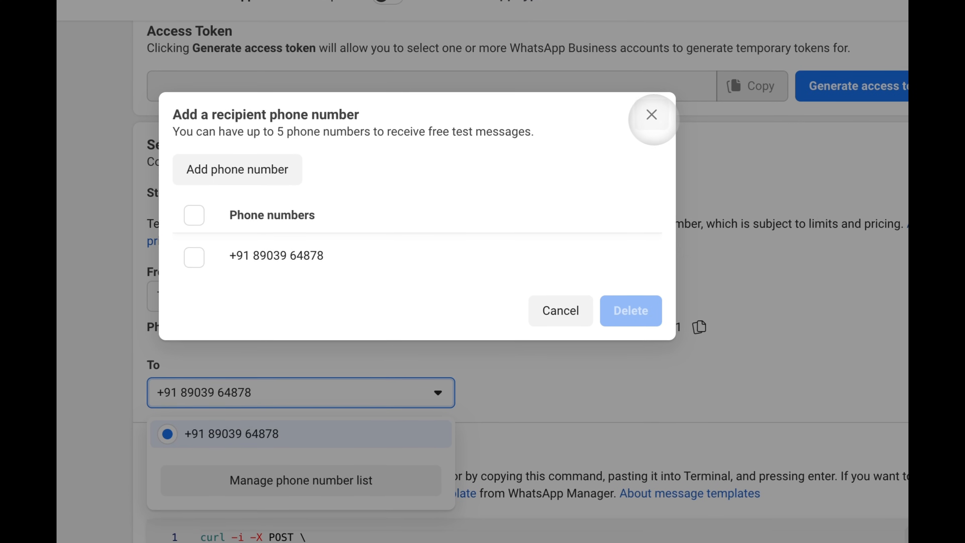
pyautogui.click(649, 111)
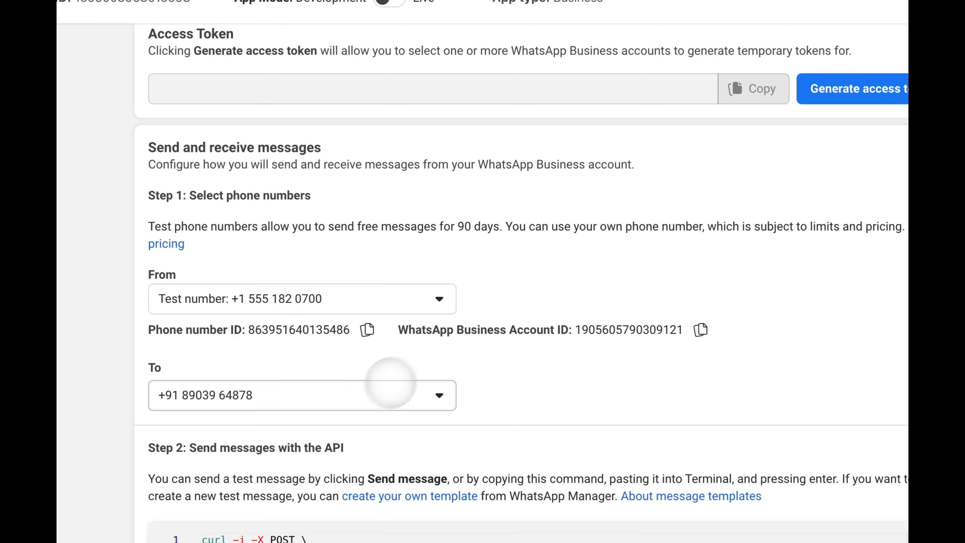
pyautogui.click(387, 394)
pyautogui.click(303, 477)
pyautogui.click(293, 166)
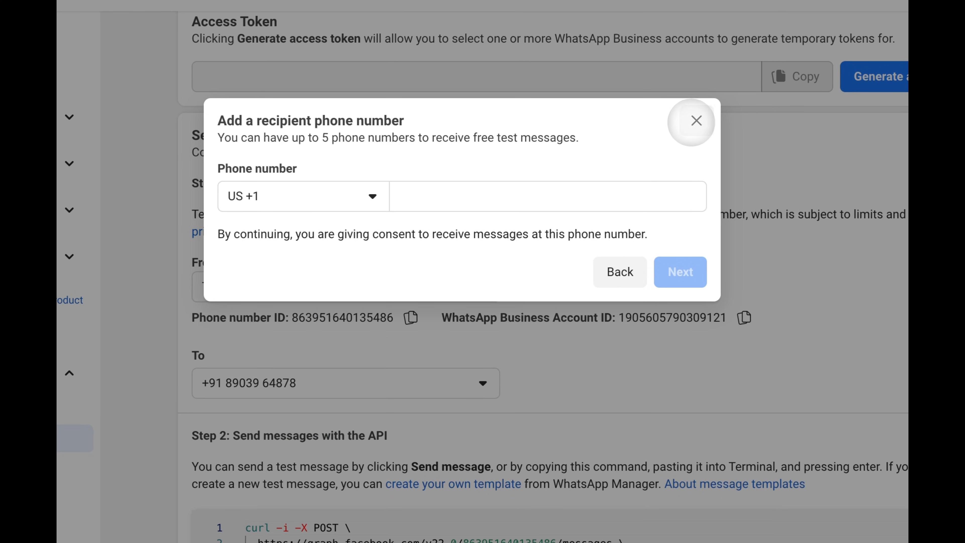
pyautogui.click(695, 120)
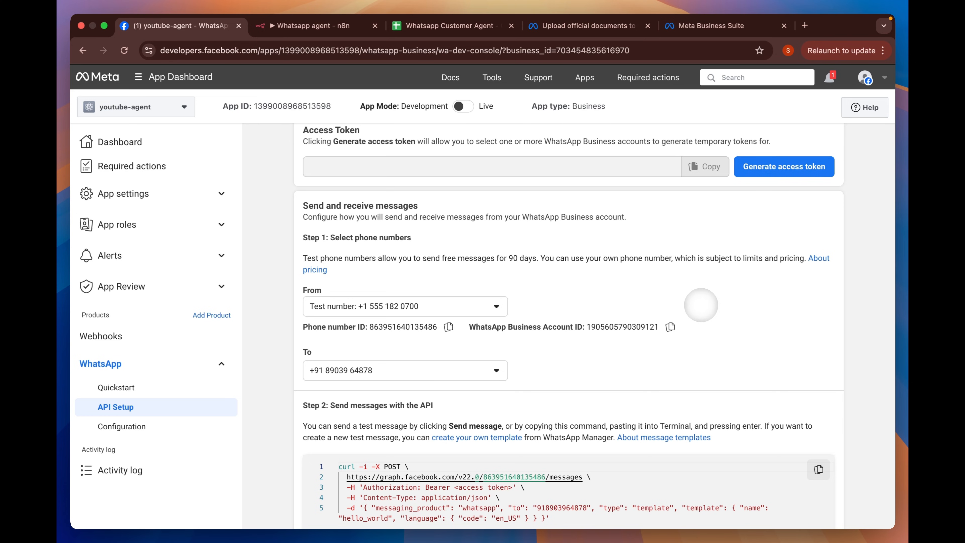
pyautogui.click(302, 28)
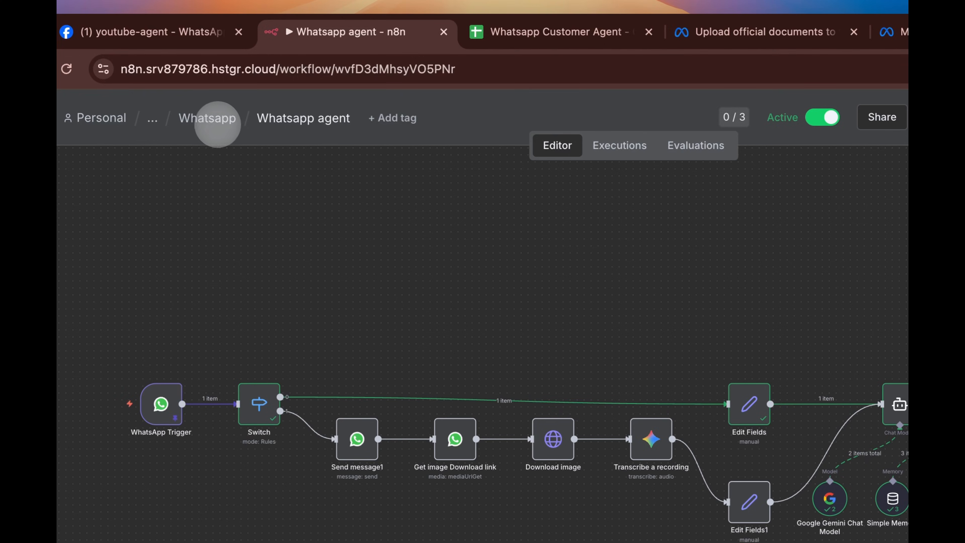
# - Create a new workflow in the Whatsapp folder named 'Youtbe customer support agent'
pyautogui.click(217, 118)
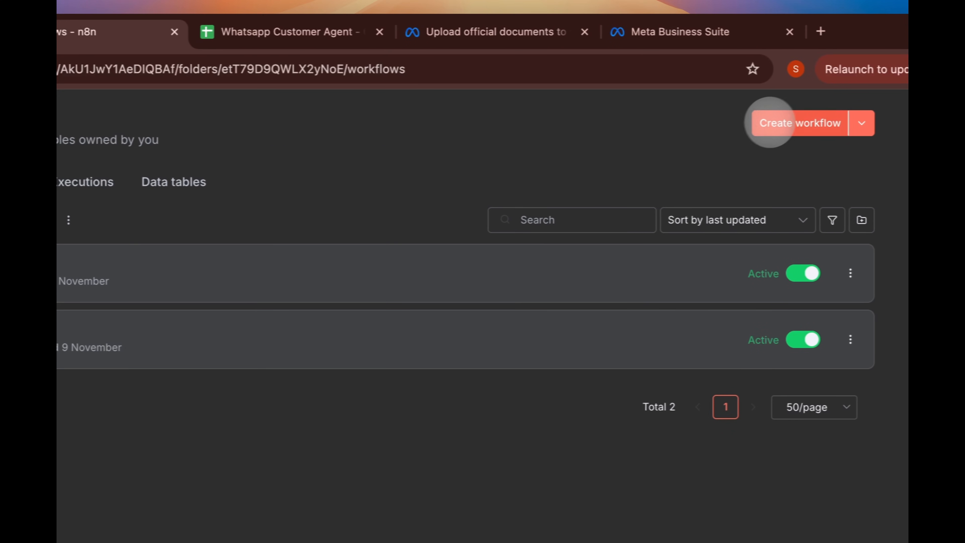
pyautogui.click(766, 121)
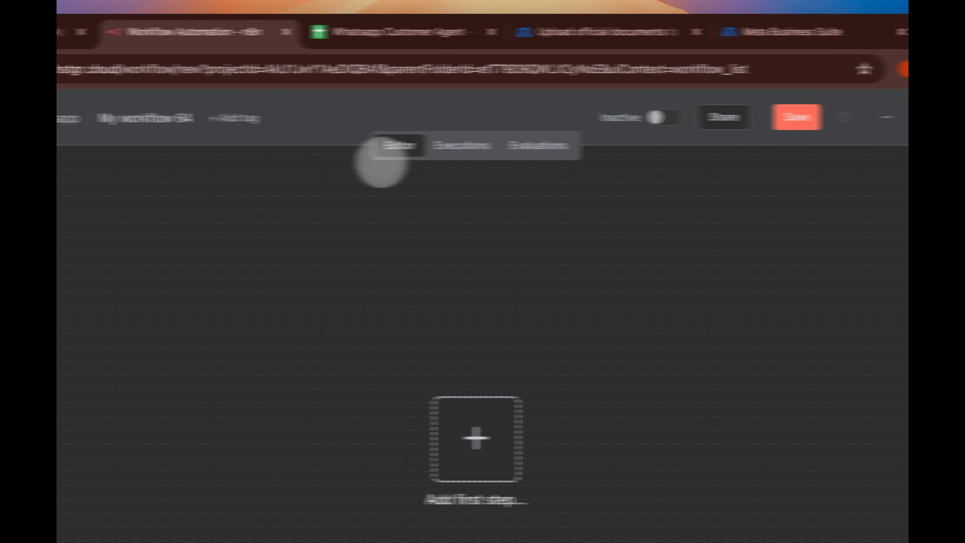
pyautogui.click(285, 119)
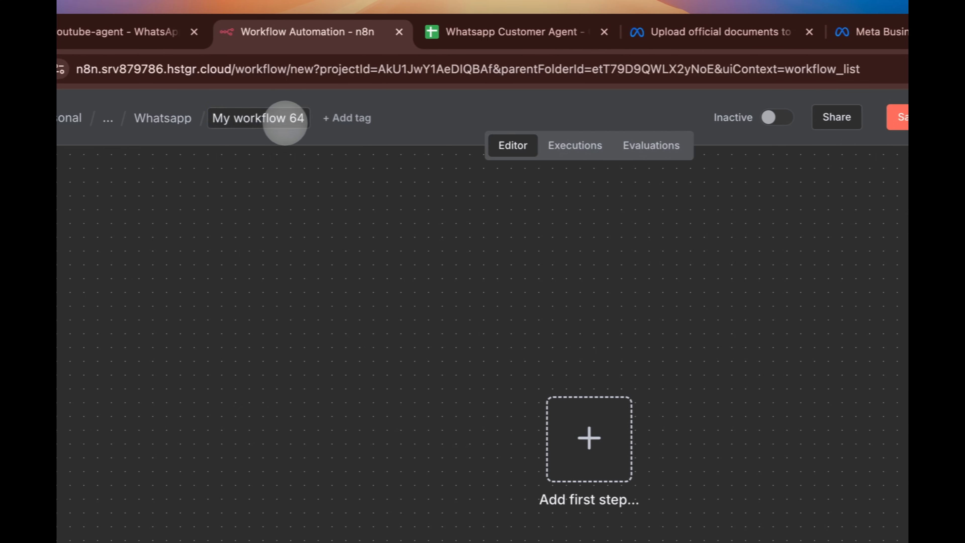
pyautogui.write('You')
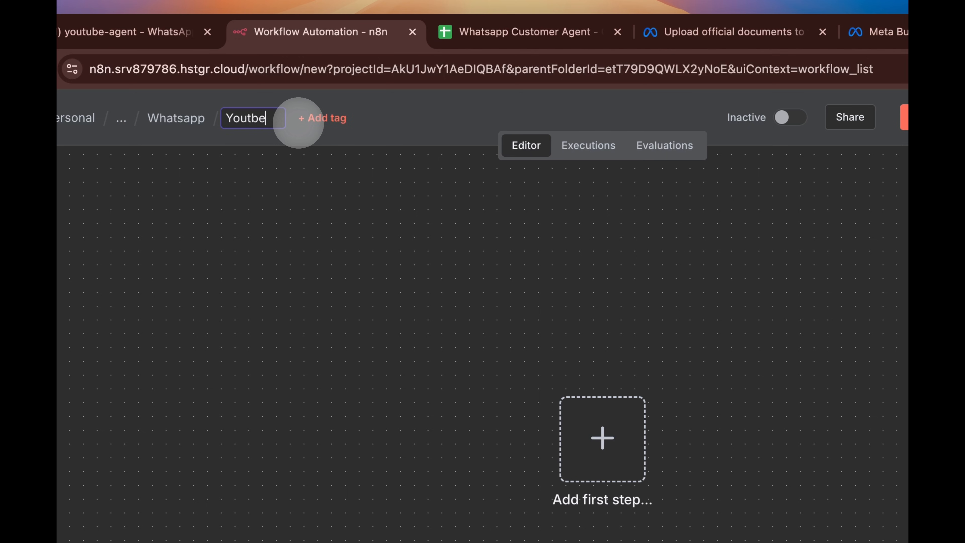
pyautogui.write('tbe customer support agent')
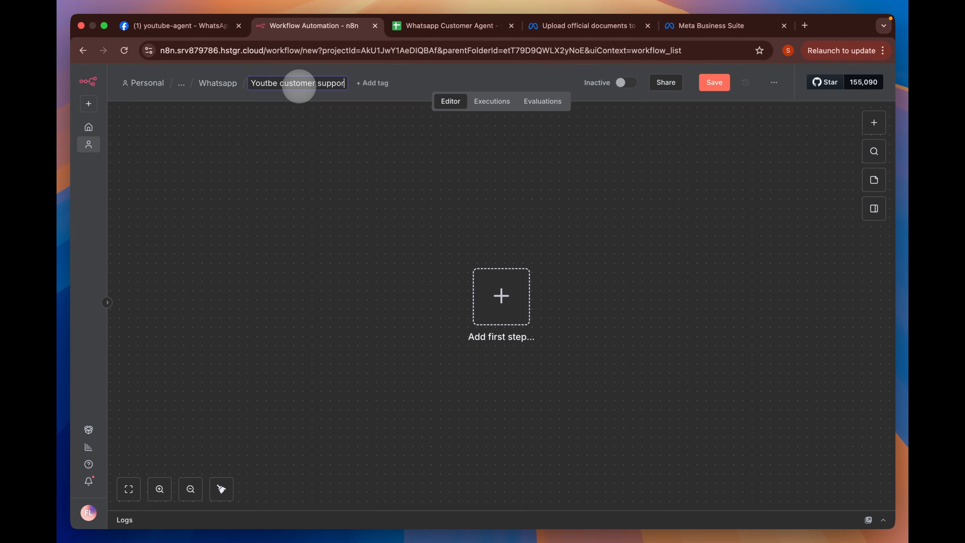
pyautogui.press('Return')
# - Replace 'Youtbe' with 'Whatsapp' in the workflow name
pyautogui.click(308, 82)
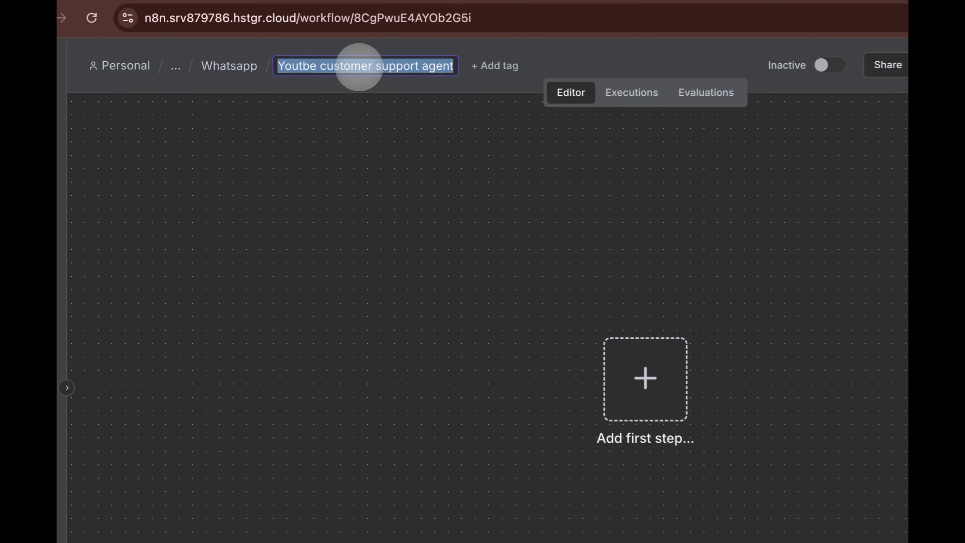
pyautogui.doubleClick(297, 66)
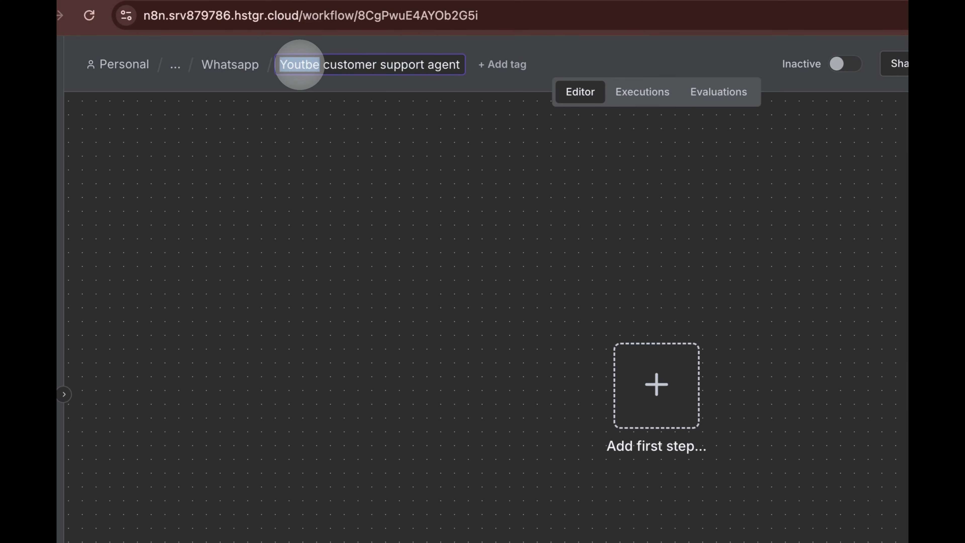
pyautogui.write('Whatsapp')
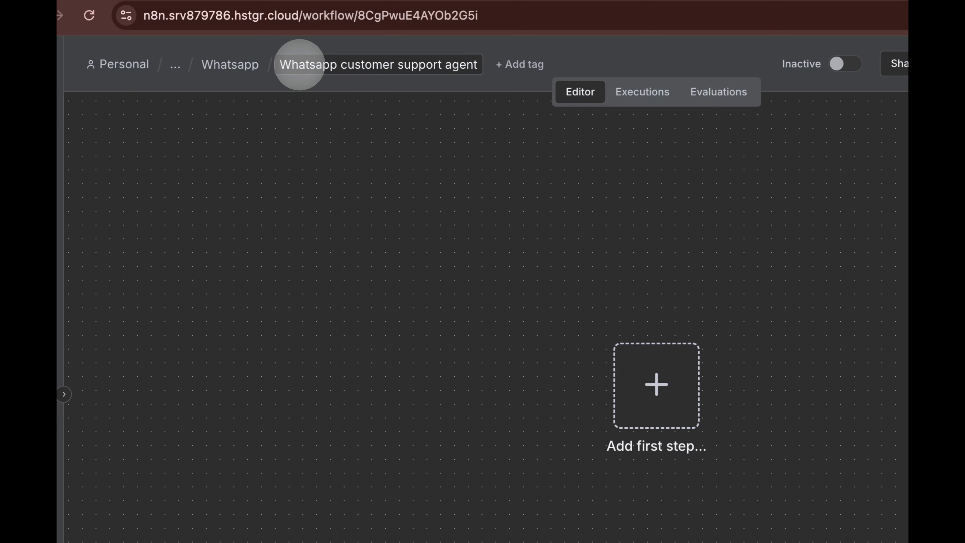
pyautogui.press('Return')
# - Add a WhatsApp Business Cloud Send message node as the workflow's first step
pyautogui.click(656, 384)
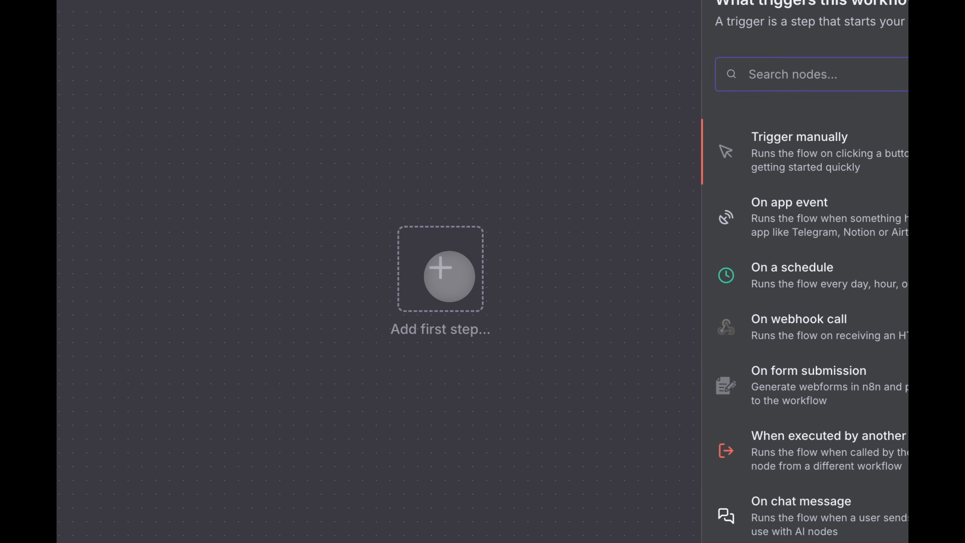
pyautogui.write('whatsapp')
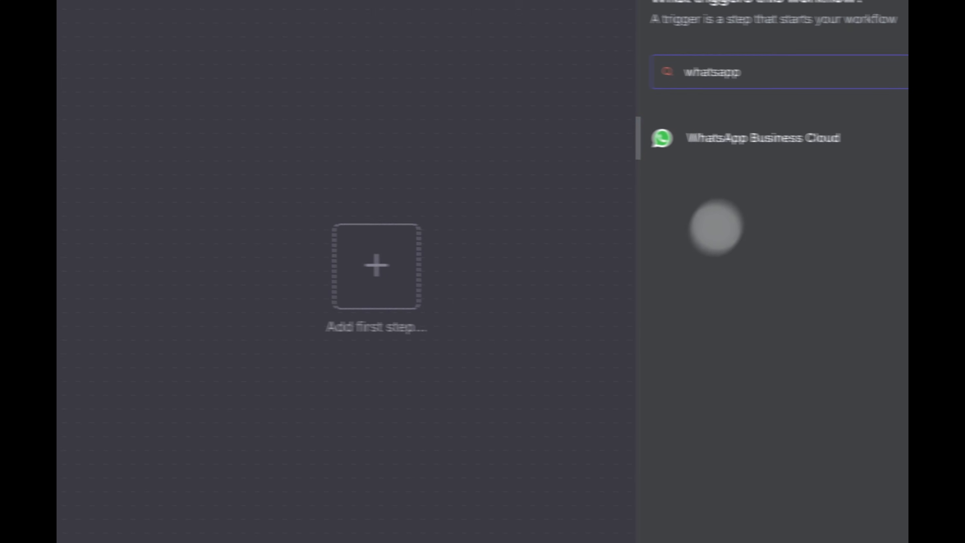
pyautogui.click(798, 139)
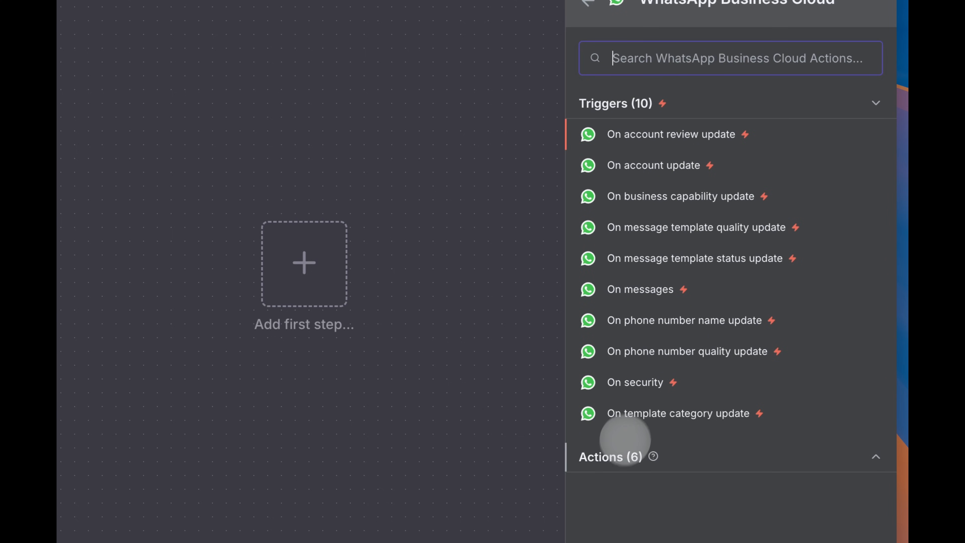
pyautogui.click(610, 456)
pyautogui.scroll(-3, 696, 241)
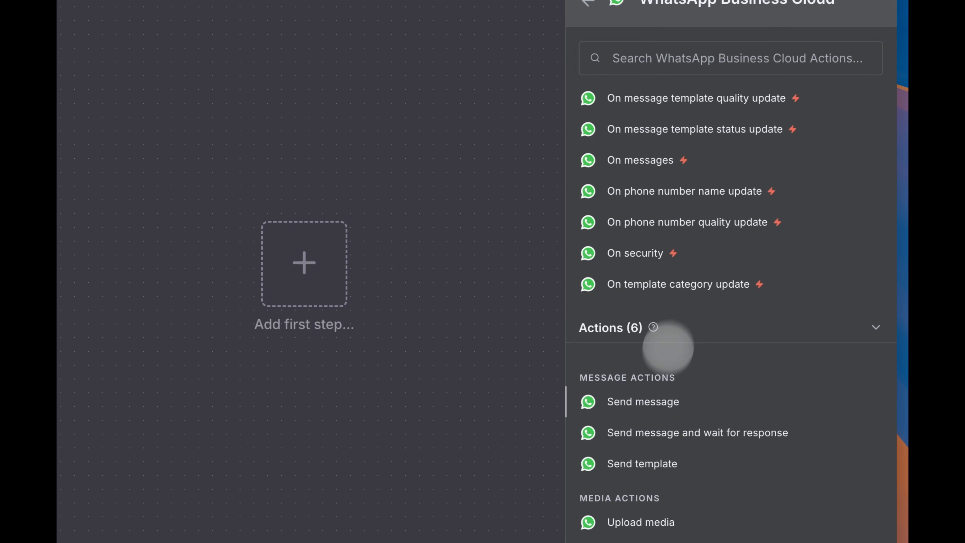
pyautogui.click(647, 402)
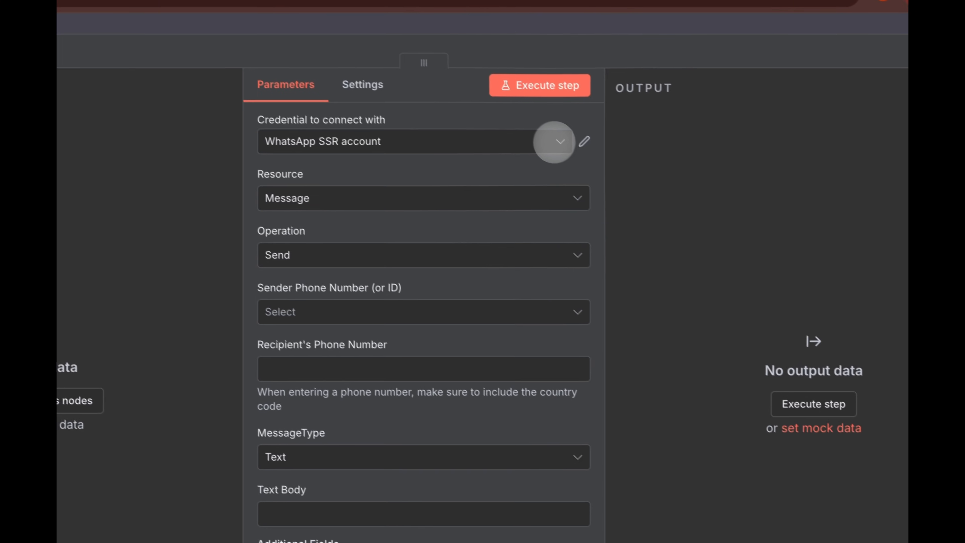
# - Start a new WhatsApp credential and open its help documentation
pyautogui.click(403, 43)
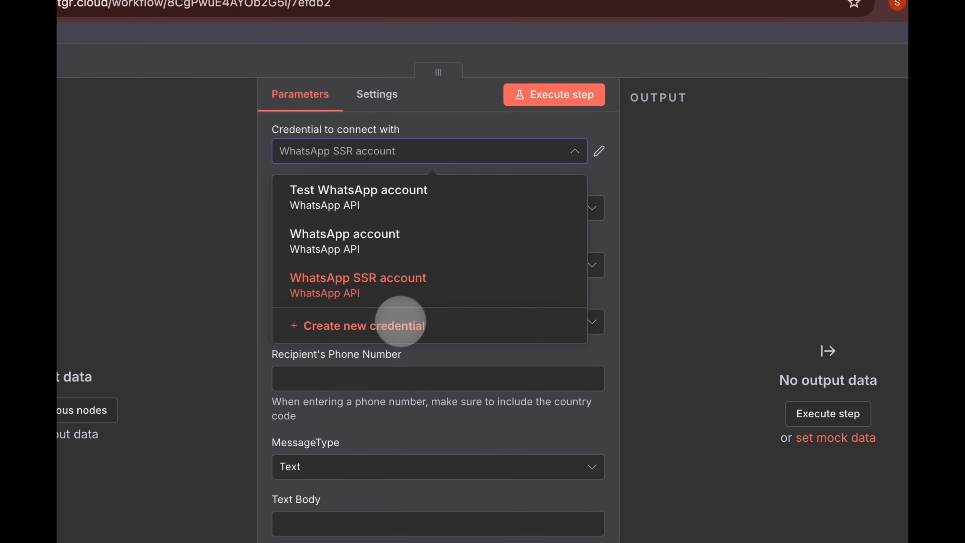
pyautogui.click(400, 321)
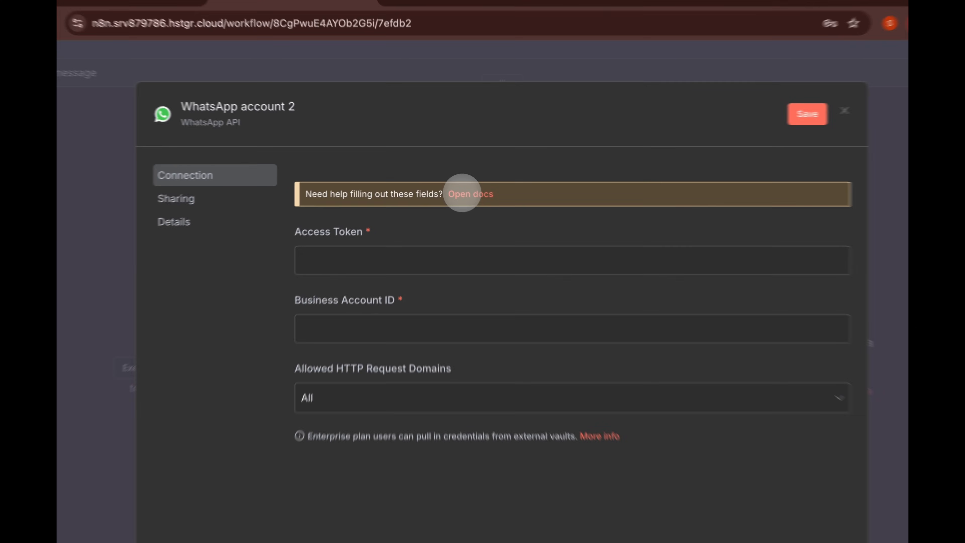
pyautogui.click(458, 184)
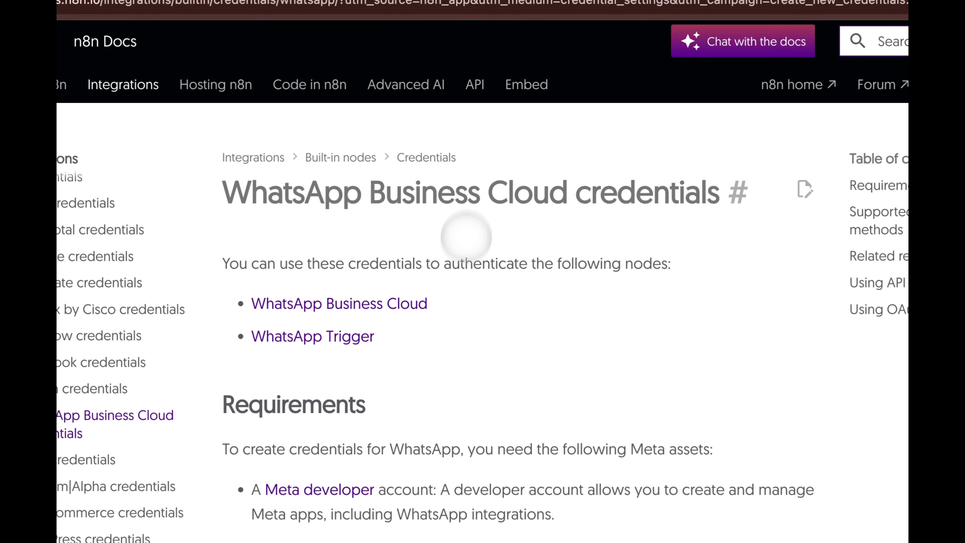
# - Read through the WhatsApp Business Cloud credentials docs, then close them
pyautogui.scroll(-5, 459, 286)
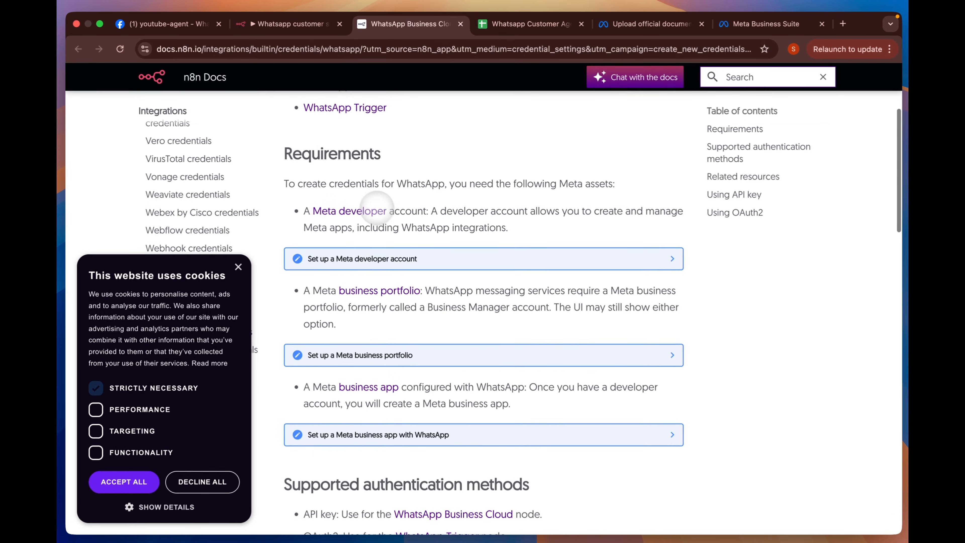
pyautogui.scroll(-1, 359, 369)
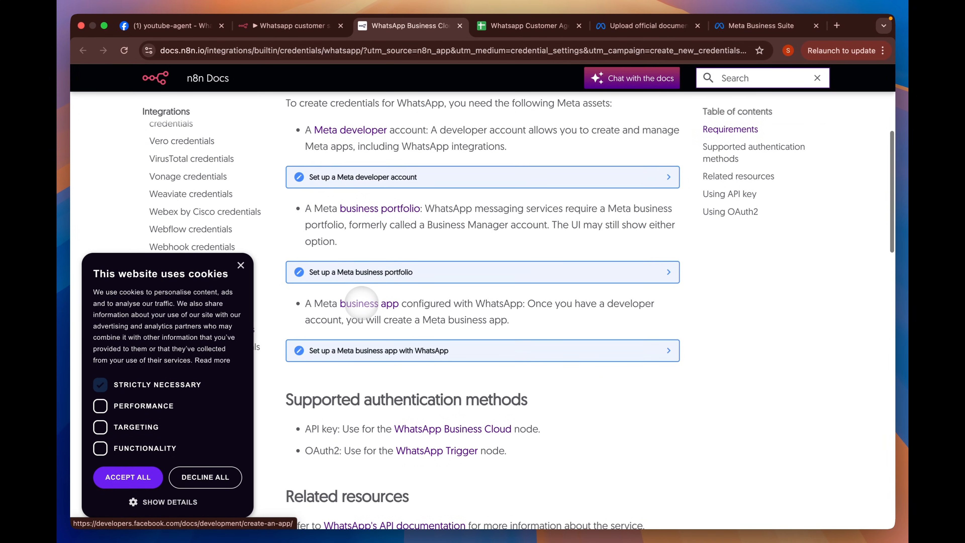
pyautogui.scroll(-2, 365, 296)
pyautogui.scroll(-1, 406, 250)
pyautogui.scroll(-15, 406, 250)
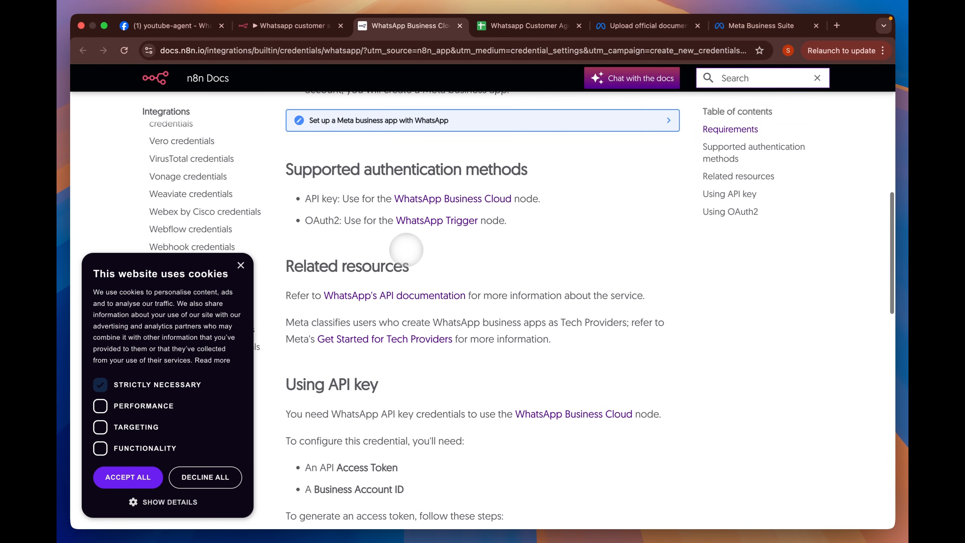
pyautogui.scroll(-5, 406, 250)
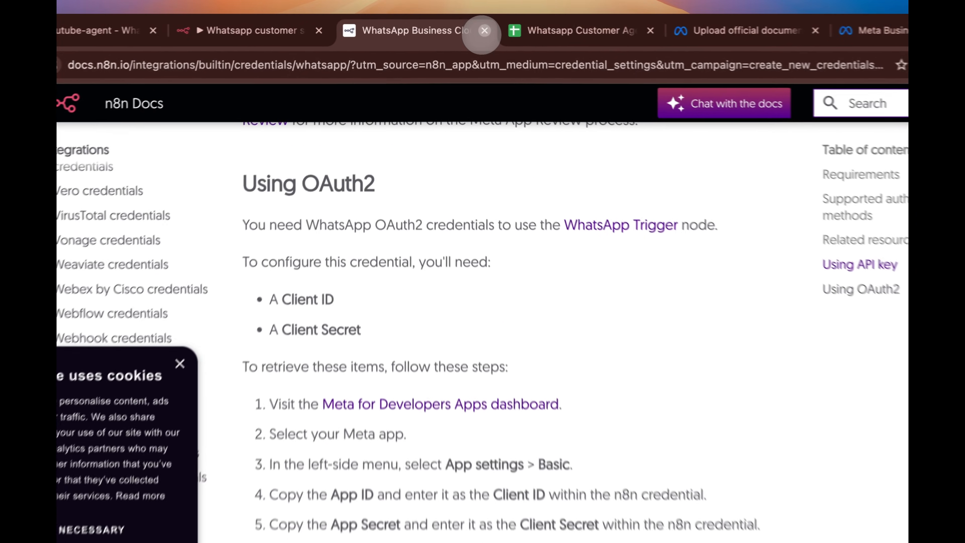
pyautogui.click(485, 31)
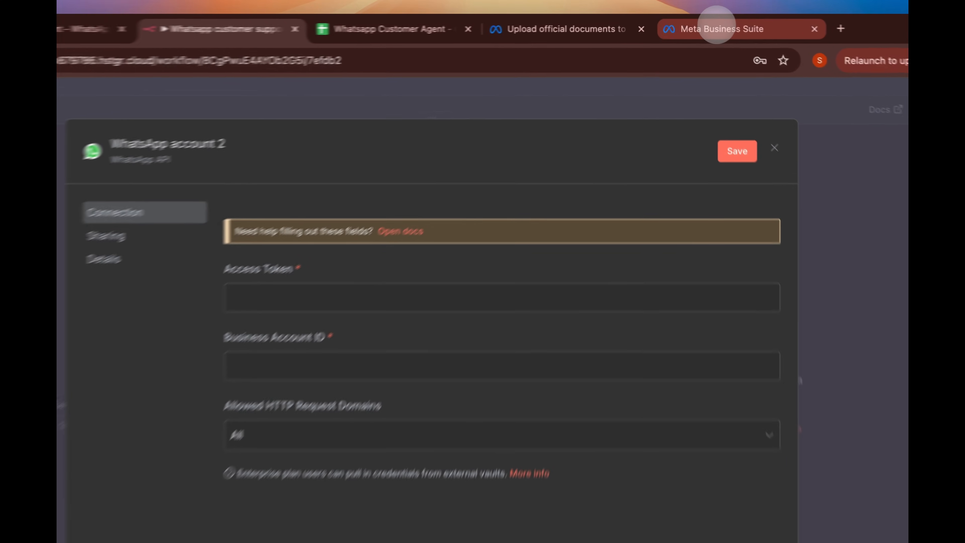
# - Copy the WhatsApp Business Account ID from API Setup into the n8n credential's field
pyautogui.click(716, 24)
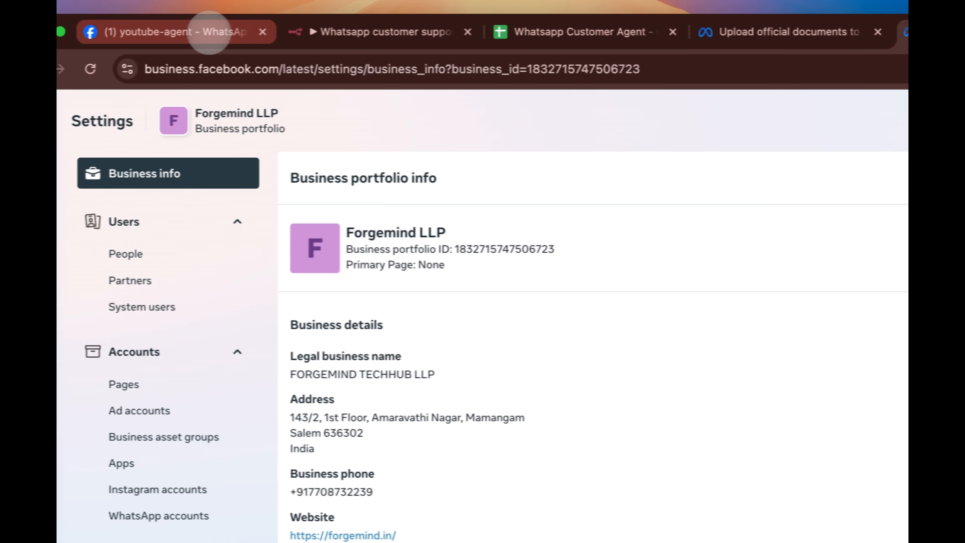
pyautogui.click(209, 33)
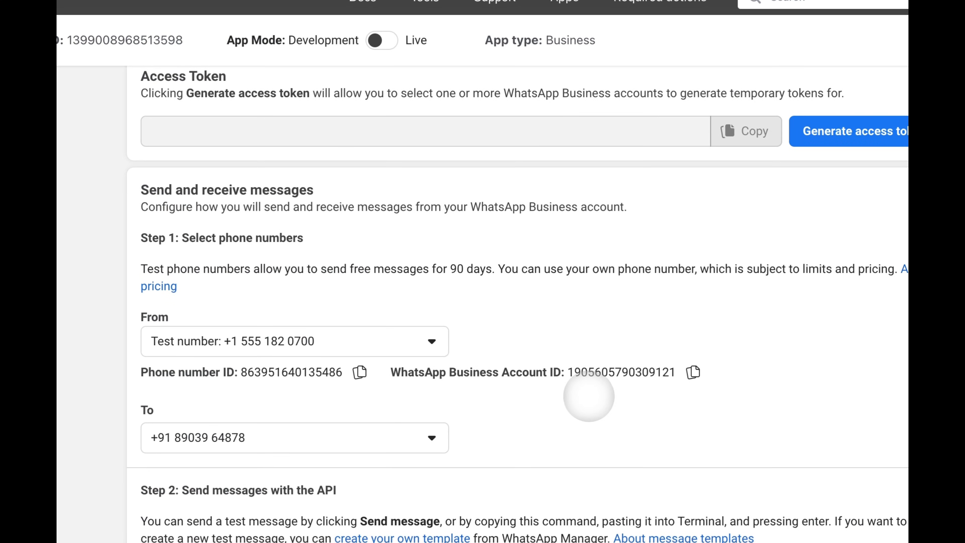
pyautogui.click(693, 371)
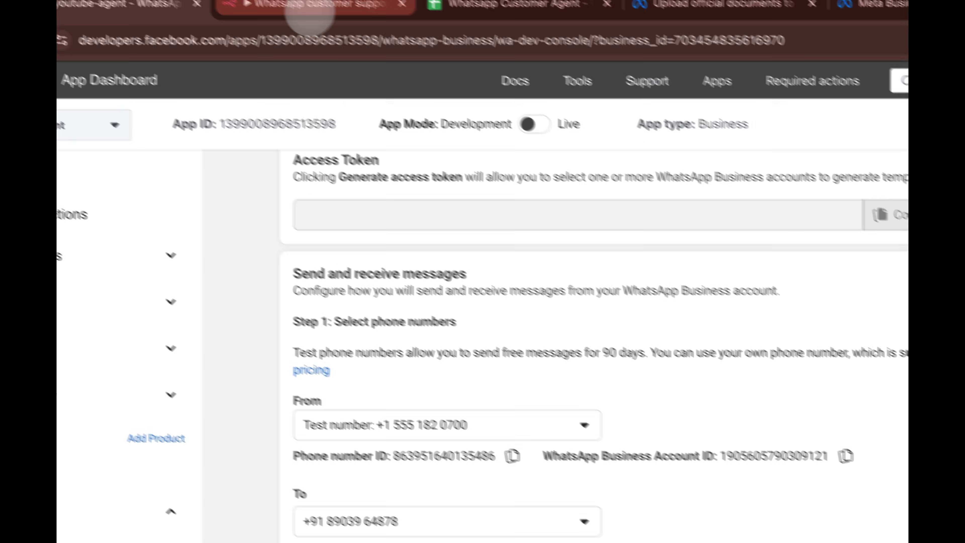
pyautogui.click(310, 11)
pyautogui.click(479, 401)
pyautogui.press('super+v')
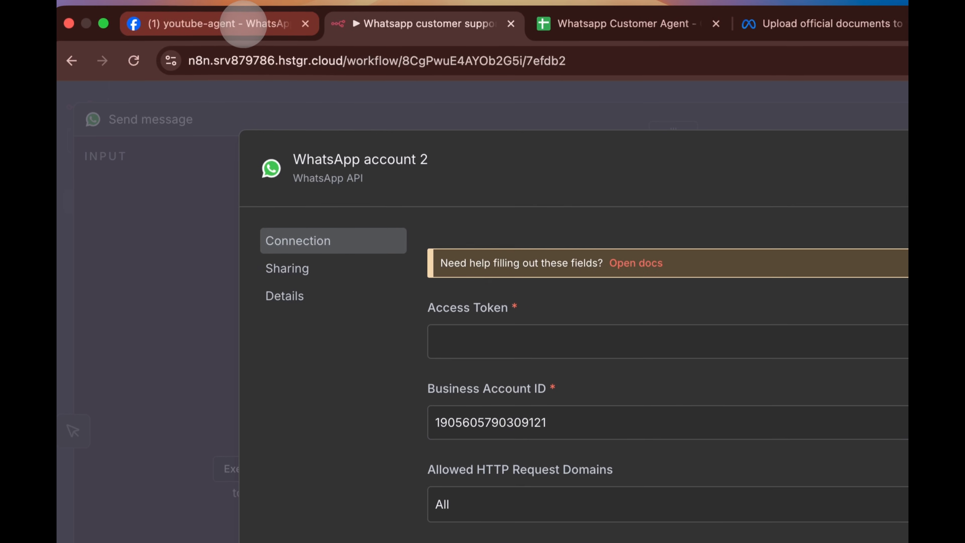
# - Generate a new access token, granting access to all current and future WhatsApp accounts
pyautogui.click(213, 6)
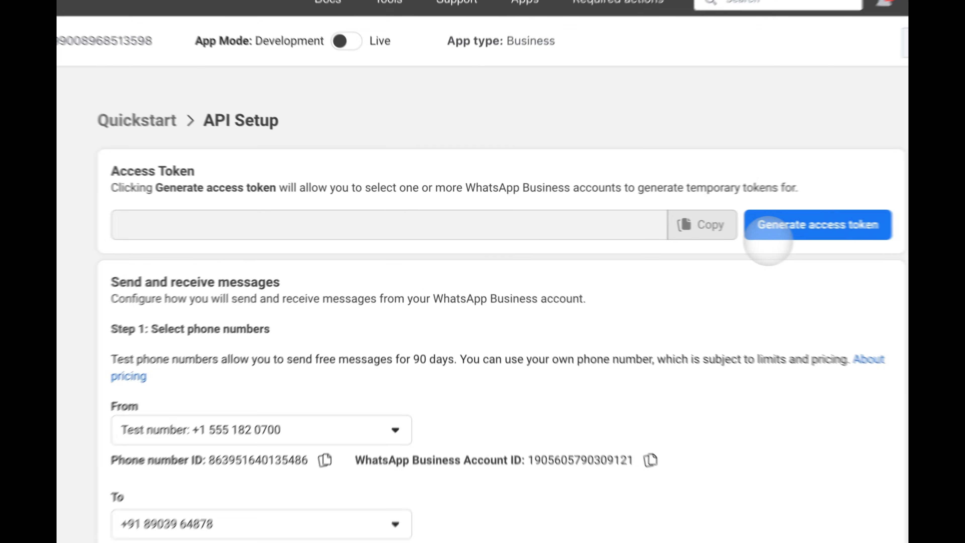
pyautogui.click(900, 243)
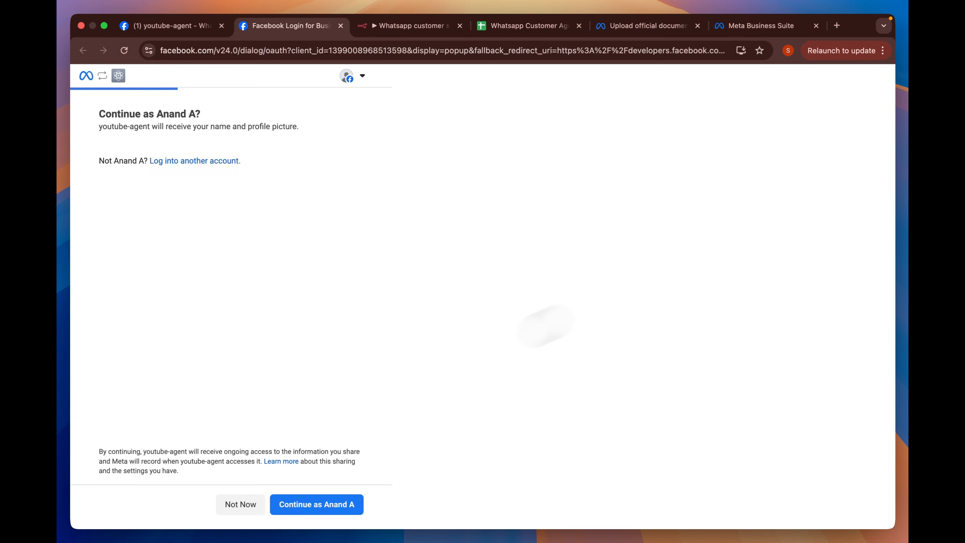
pyautogui.click(301, 503)
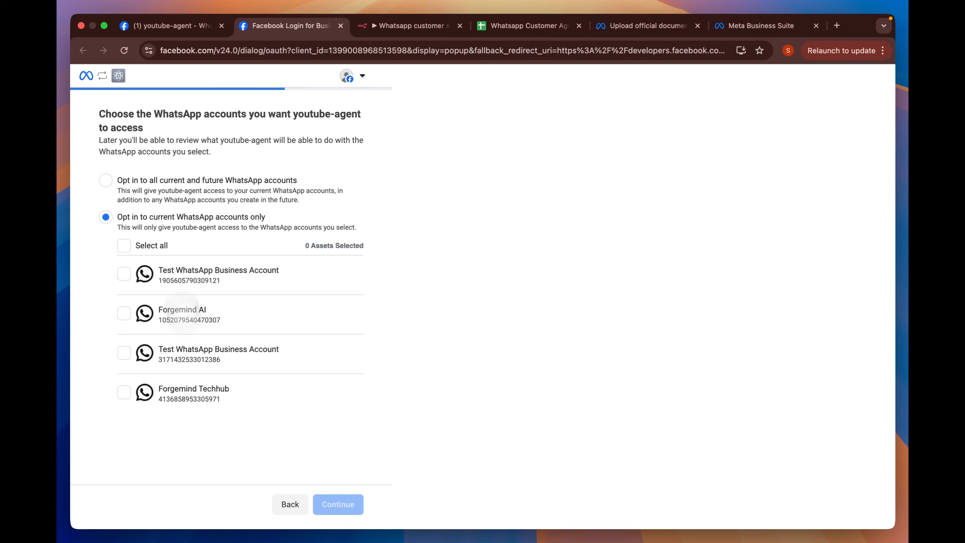
pyautogui.click(194, 181)
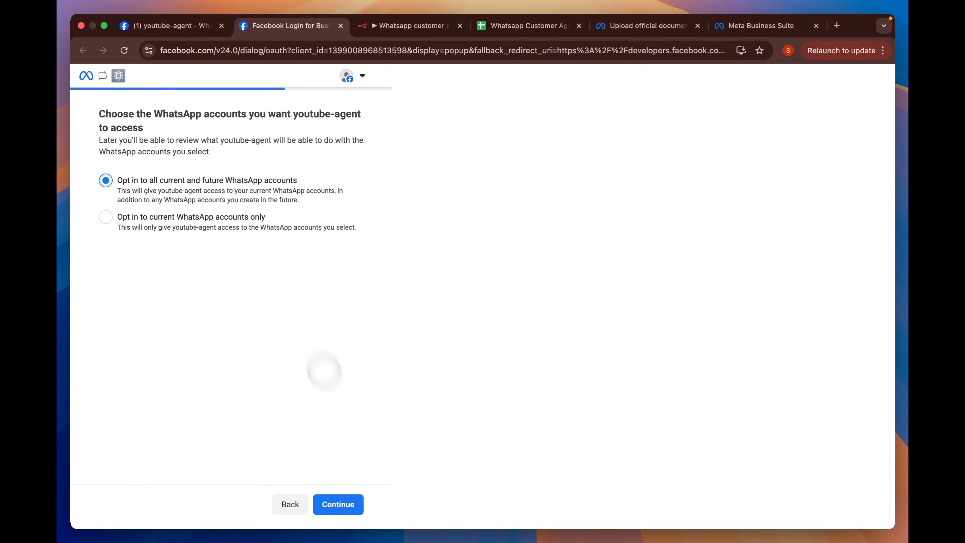
pyautogui.click(340, 503)
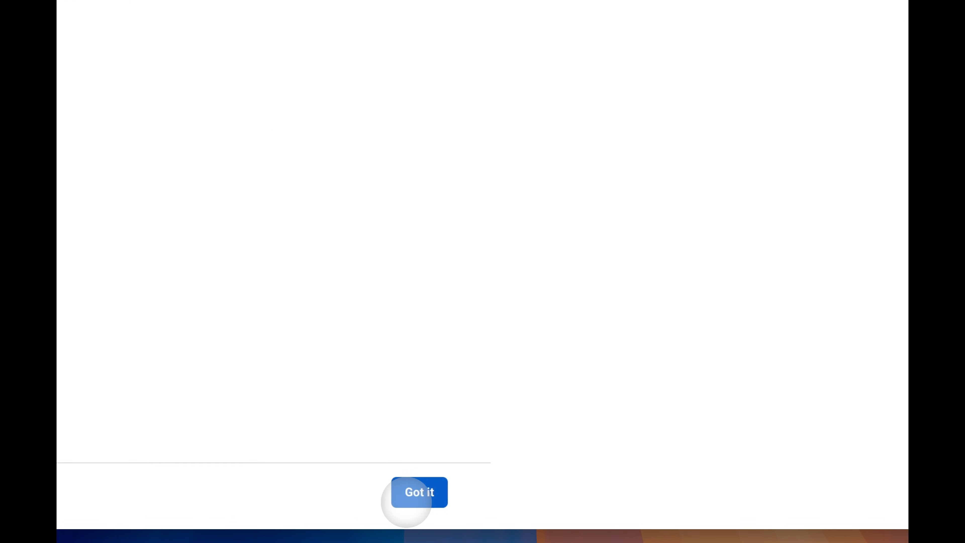
pyautogui.click(408, 502)
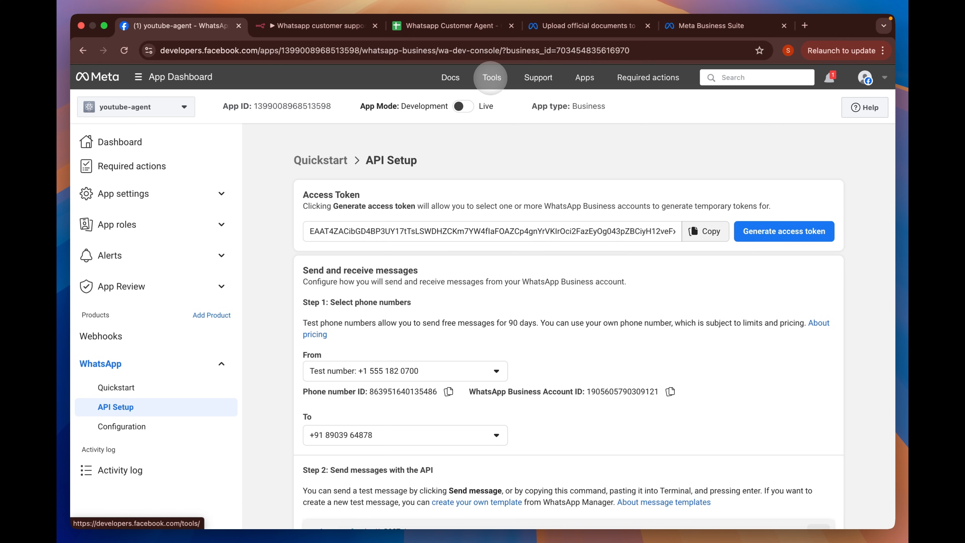
# - Paste the new access token into the Access Token Debugger and debug it
pyautogui.moveTo(492, 82)
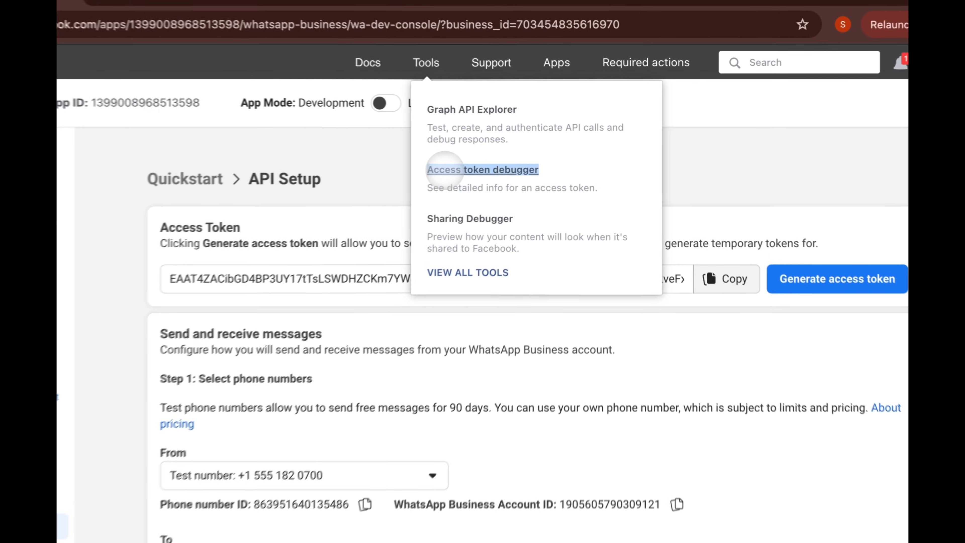
pyautogui.rightClick(444, 168)
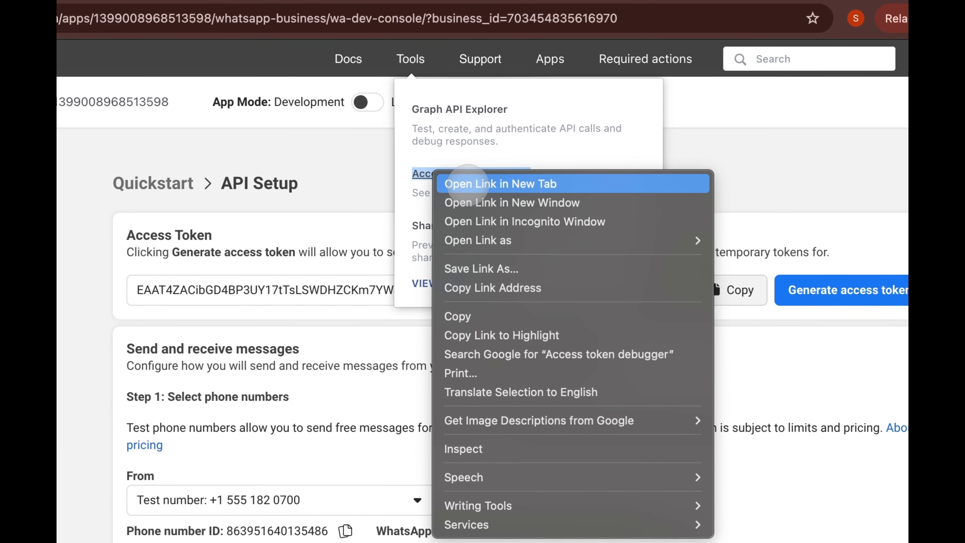
pyautogui.click(467, 184)
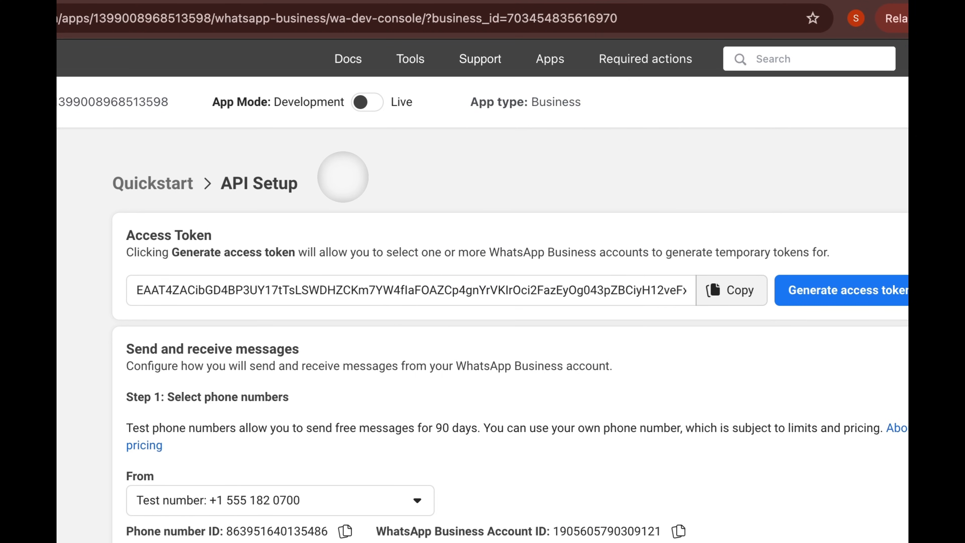
pyautogui.click(729, 290)
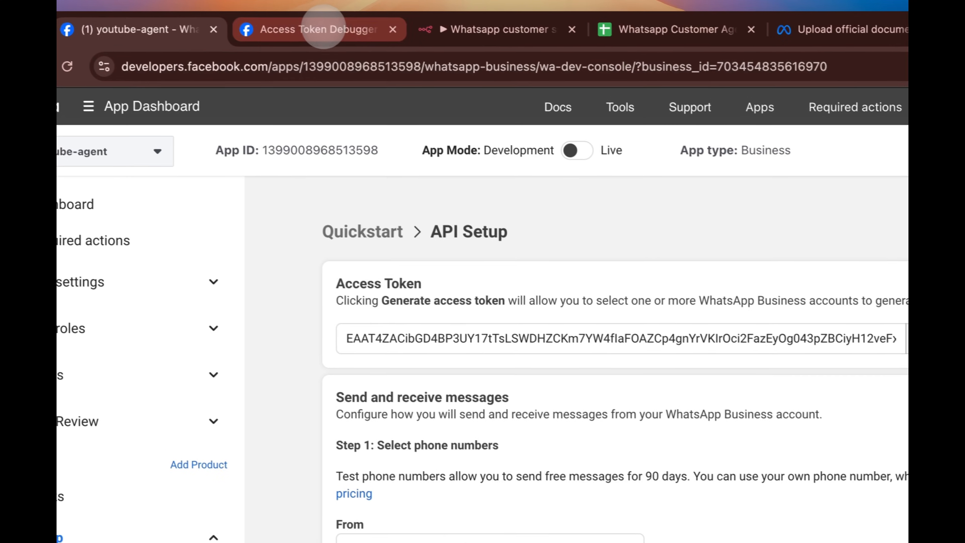
pyautogui.click(323, 27)
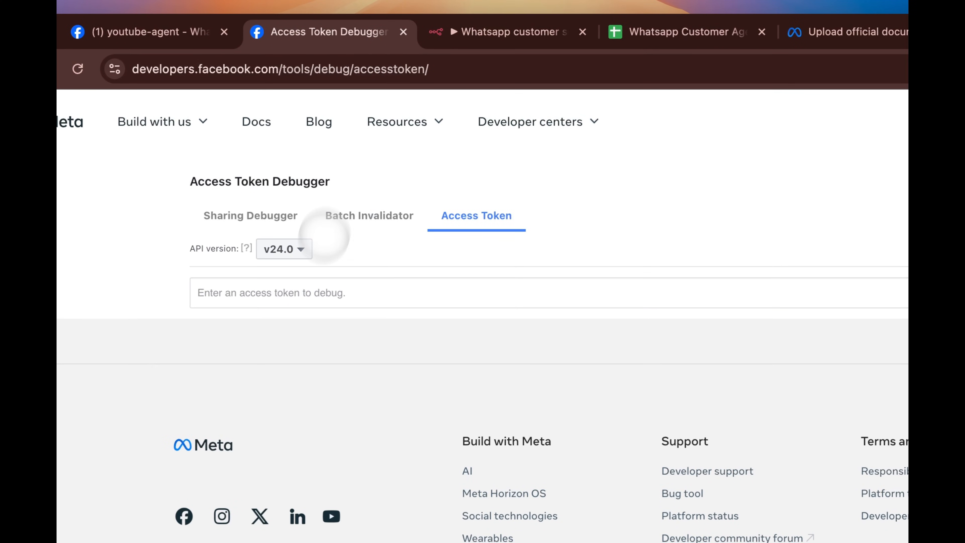
pyautogui.click(307, 288)
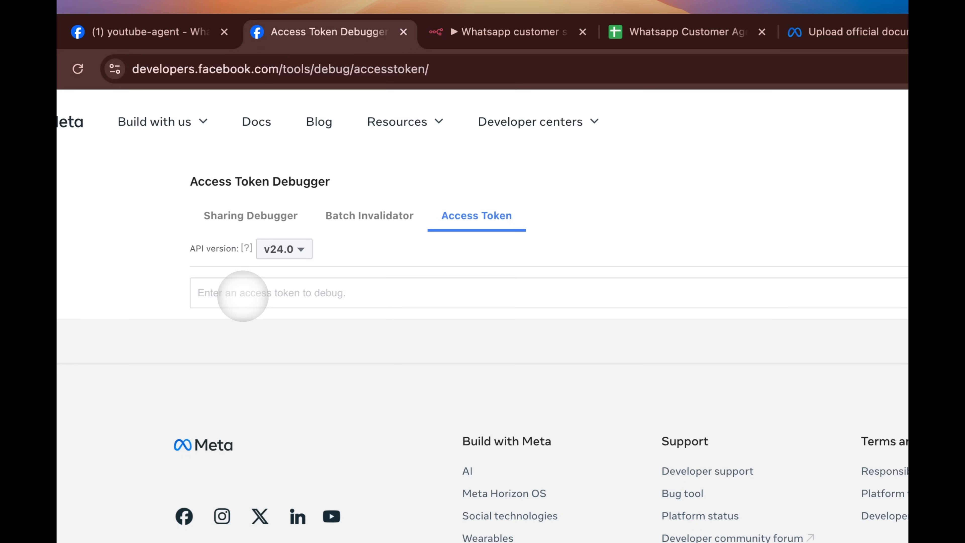
pyautogui.press('super+v')
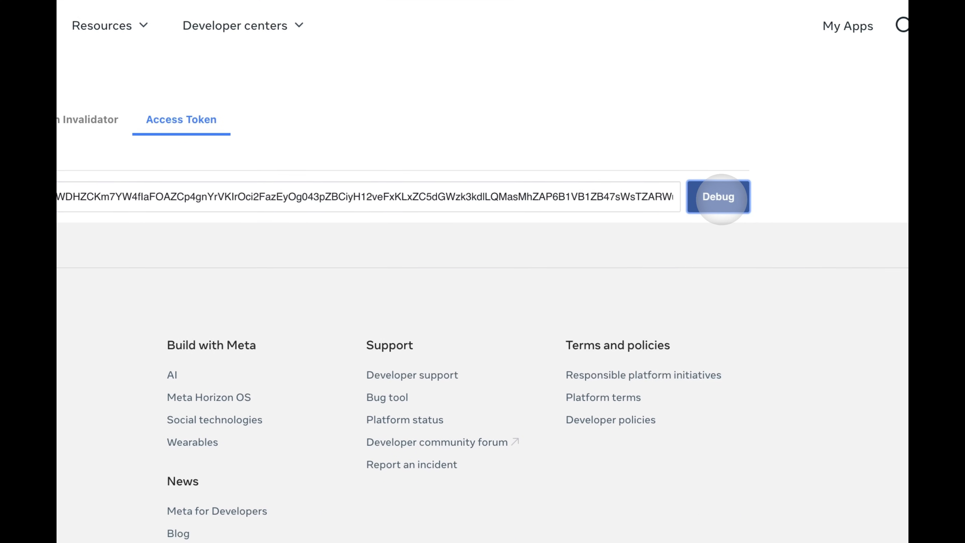
pyautogui.click(718, 196)
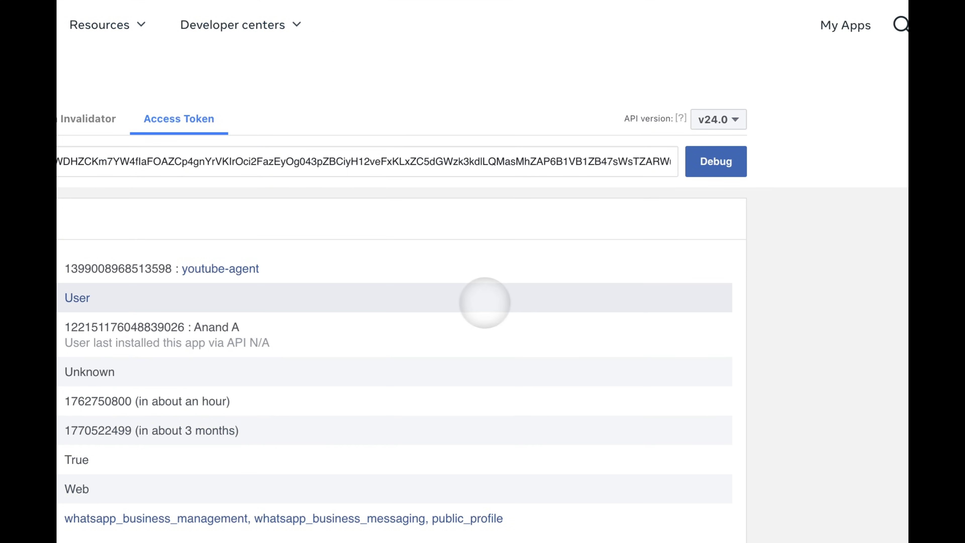
# - Extend it to a long-lived access token expiring January 9, 2026, and select it
pyautogui.scroll(-2, 485, 301)
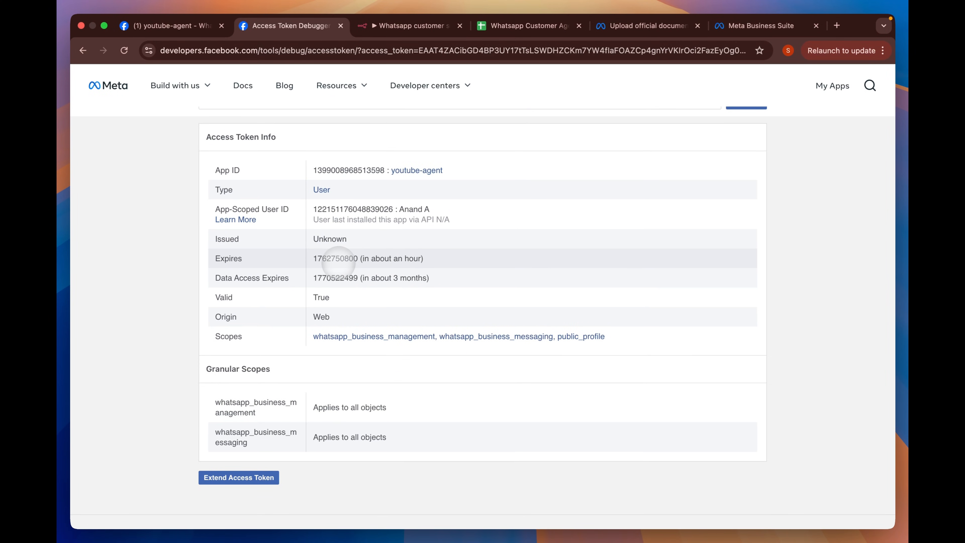
pyautogui.scroll(-3, 403, 266)
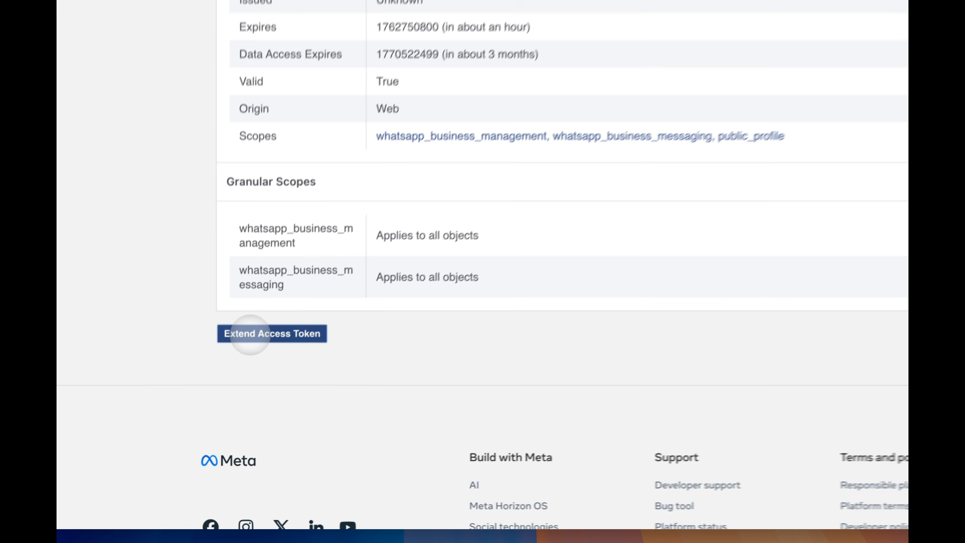
pyautogui.click(222, 390)
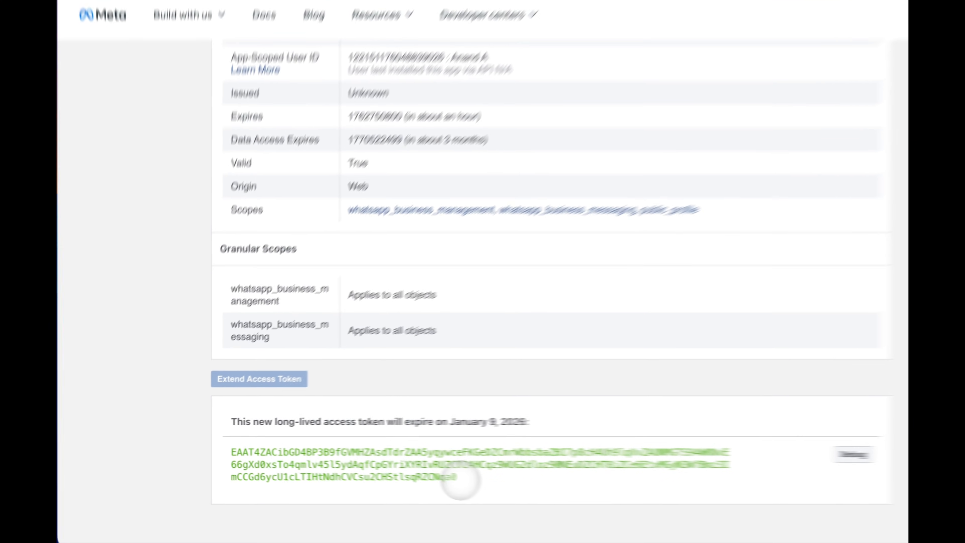
pyautogui.moveTo(410, 473); pyautogui.dragTo(212, 448)
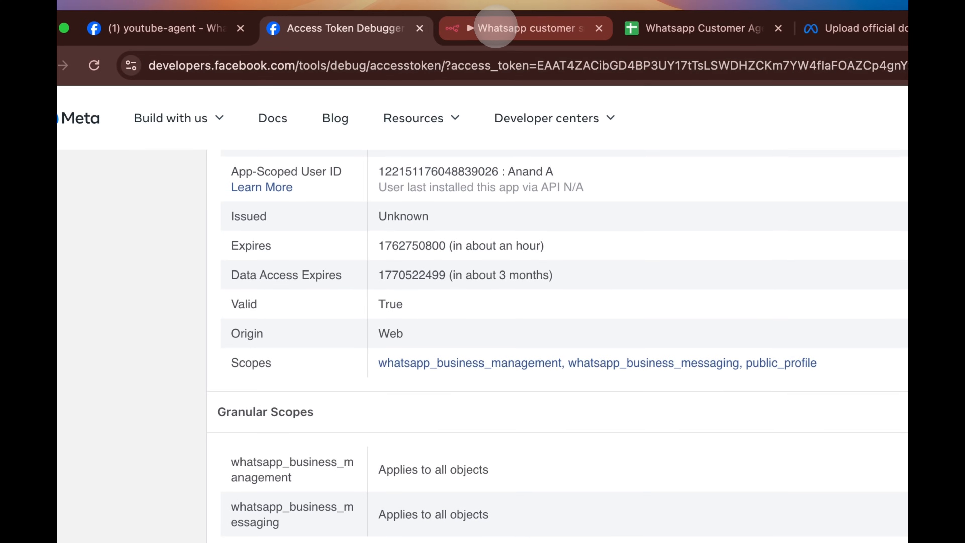
# - Paste the long-lived token into WhatsApp account 2's Access Token, then save and test the credential
pyautogui.click(463, 28)
pyautogui.click(498, 358)
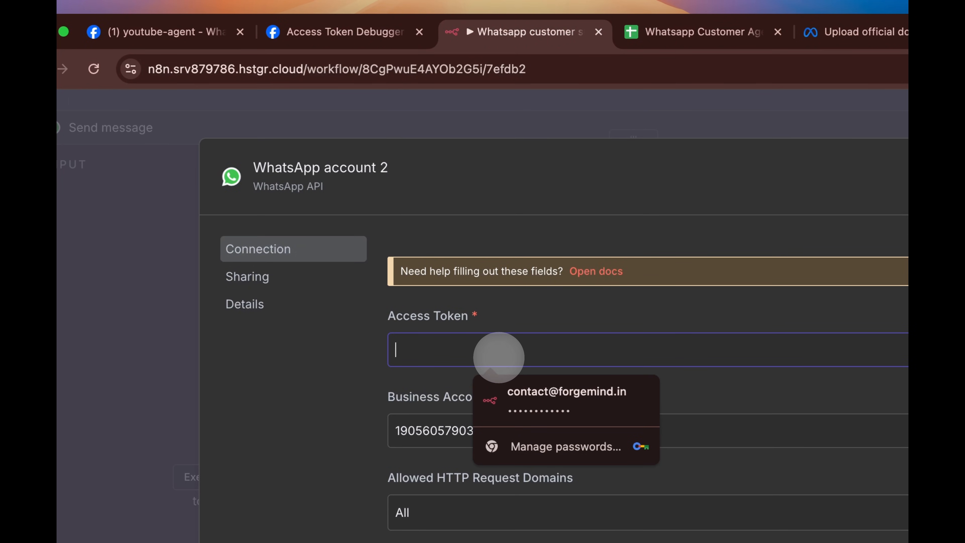
pyautogui.press('super+v')
pyautogui.click(964, 176)
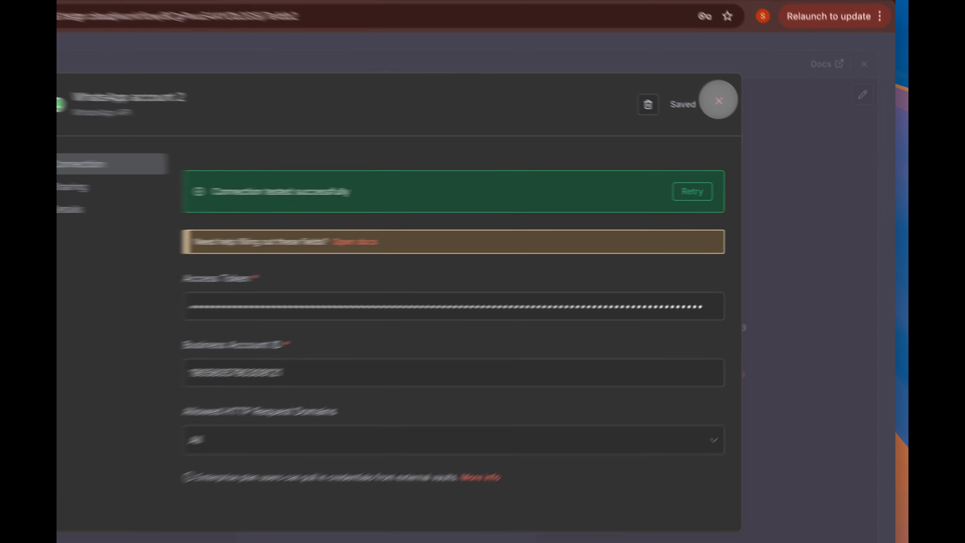
pyautogui.click(752, 118)
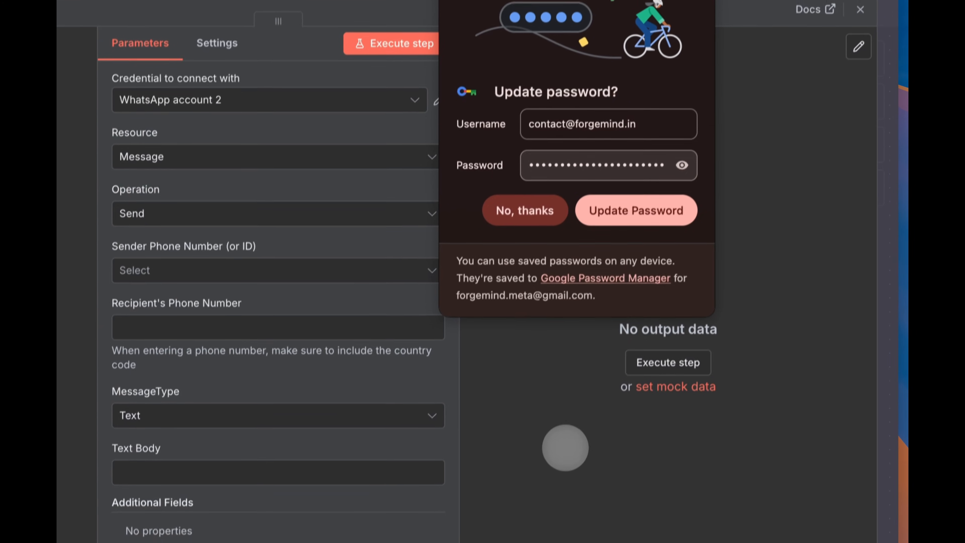
pyautogui.click(565, 448)
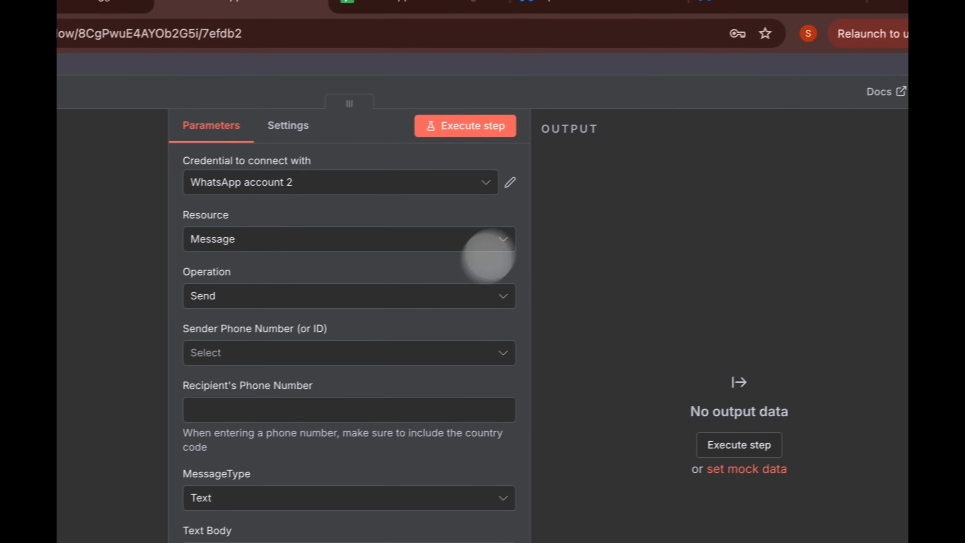
# - Replace the manual trigger with a WhatsApp Business Cloud 'On messages' trigger
pyautogui.click(667, 68)
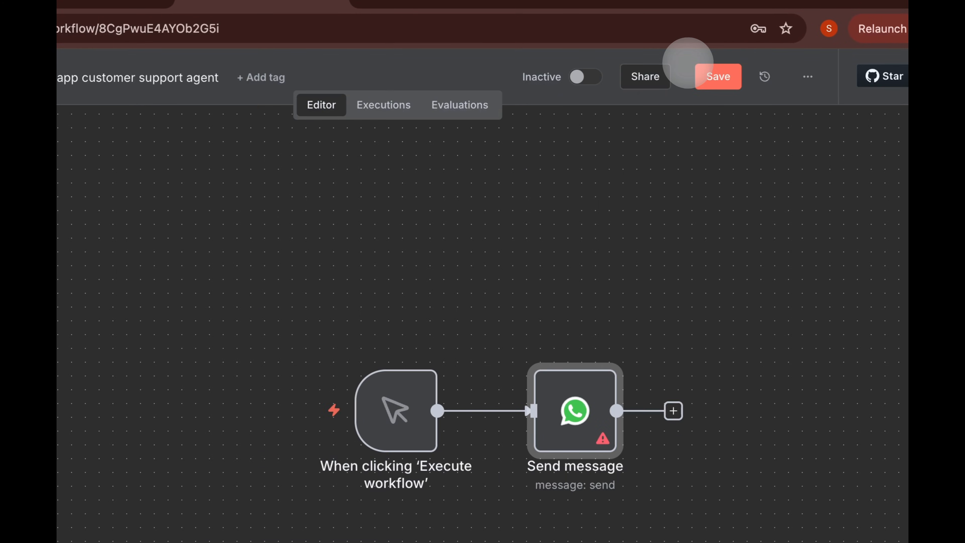
pyautogui.click(403, 345)
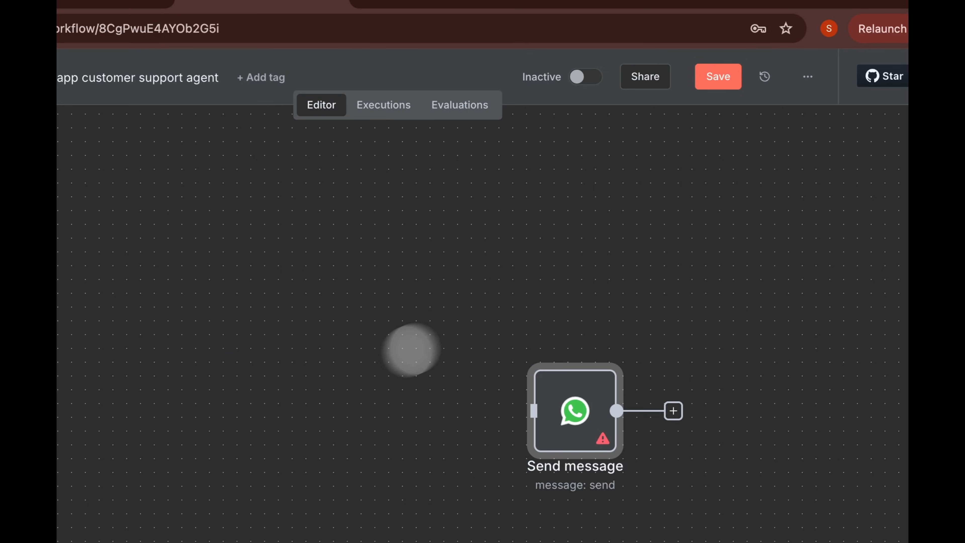
pyautogui.click(867, 106)
pyautogui.write('wha')
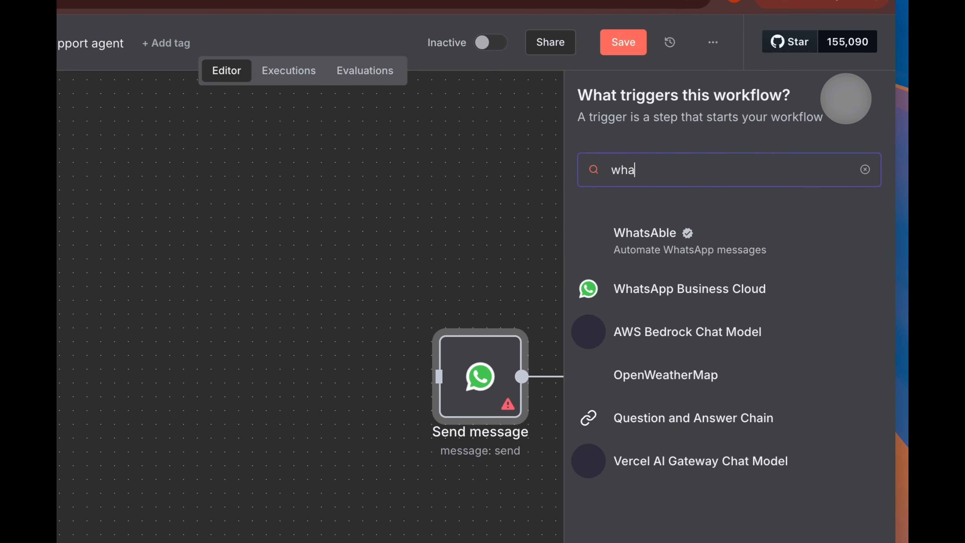
pyautogui.click(690, 291)
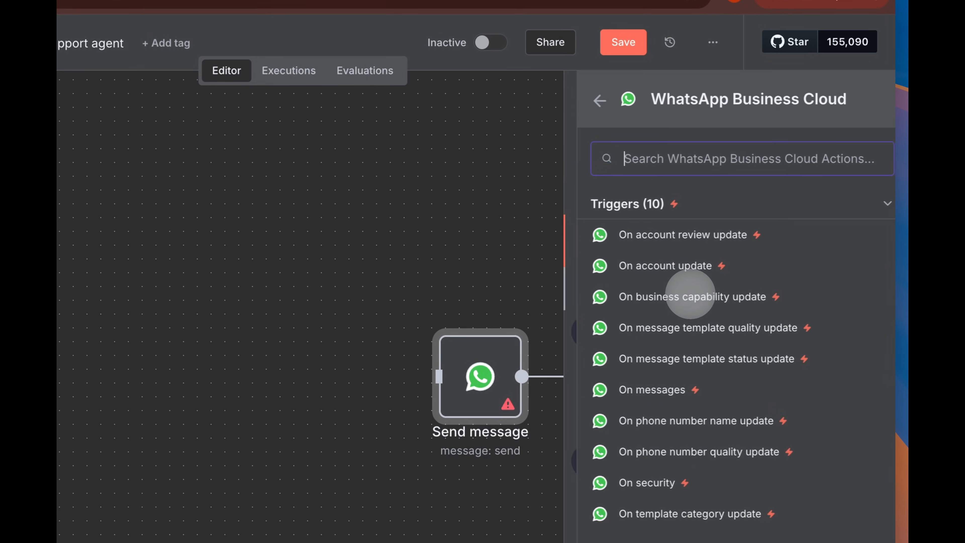
pyautogui.click(634, 387)
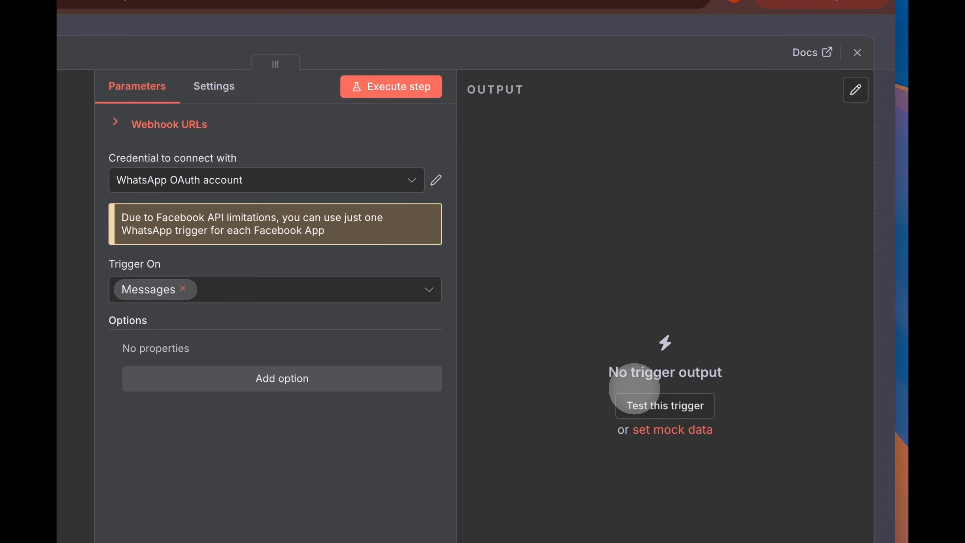
# - Create a new WhatsApp OAuth credential for the trigger, clearing the wrongly pasted Client Secret
pyautogui.click(404, 181)
pyautogui.click(456, 259)
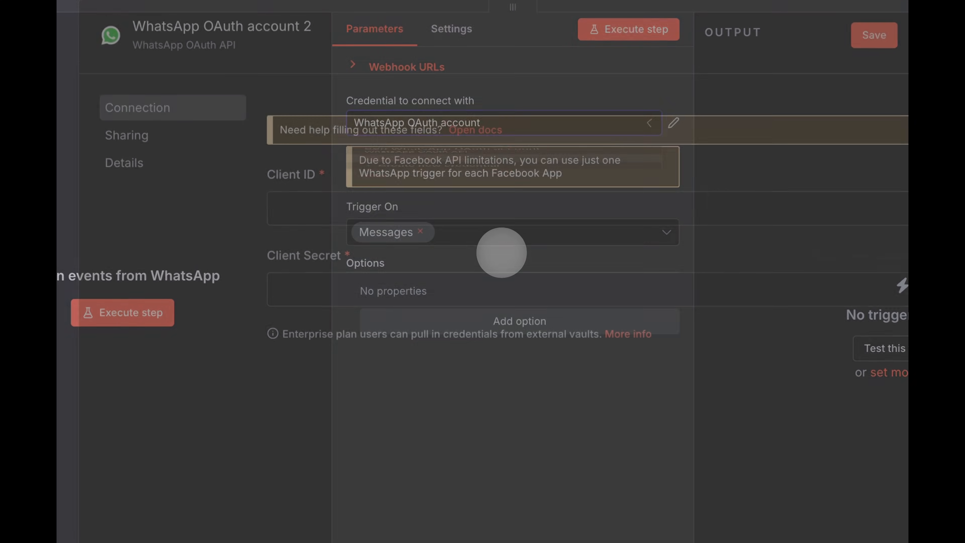
pyautogui.click(469, 298)
pyautogui.hotkey('ctrl', 'v')
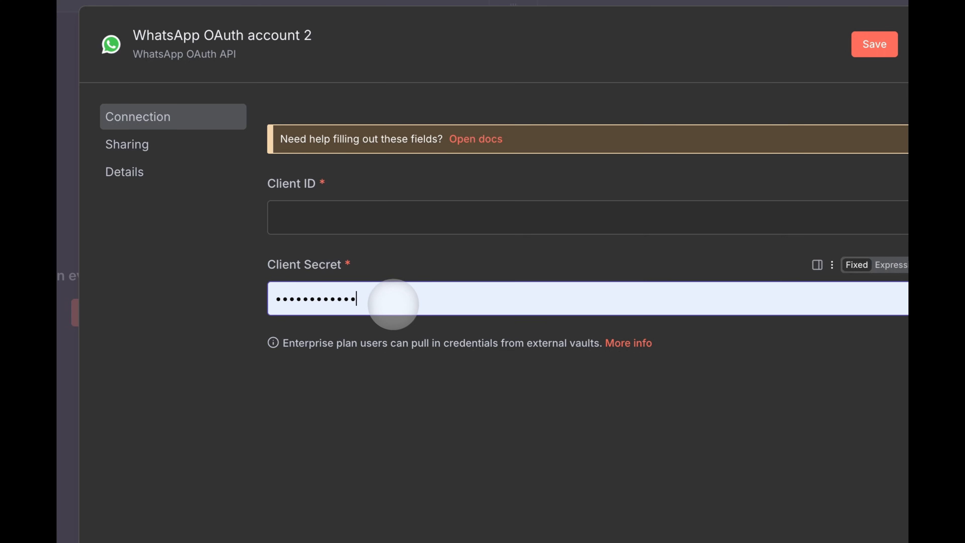
pyautogui.click(390, 301)
pyautogui.click(242, 424)
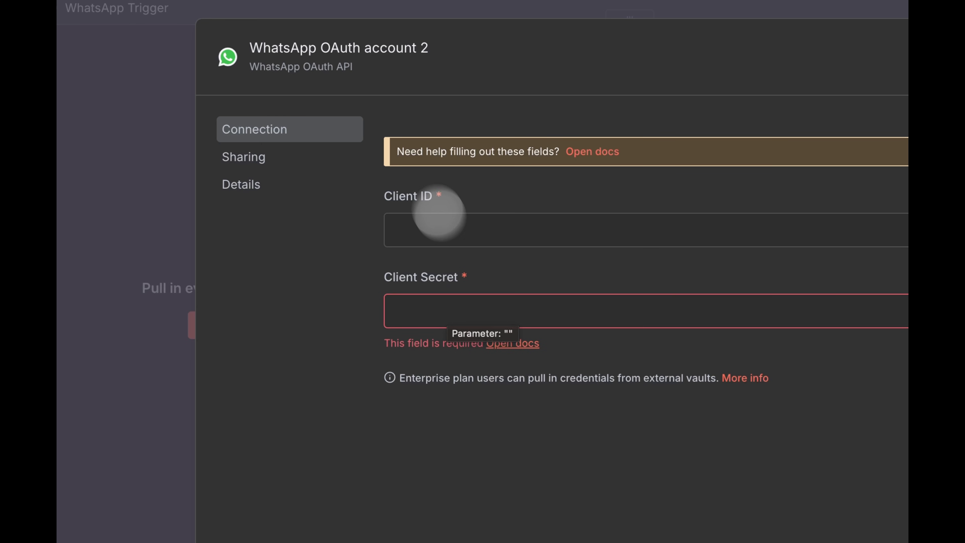
# - Copy the youtube-agent App ID from Meta and paste it into the credential's Client ID
pyautogui.click(254, 26)
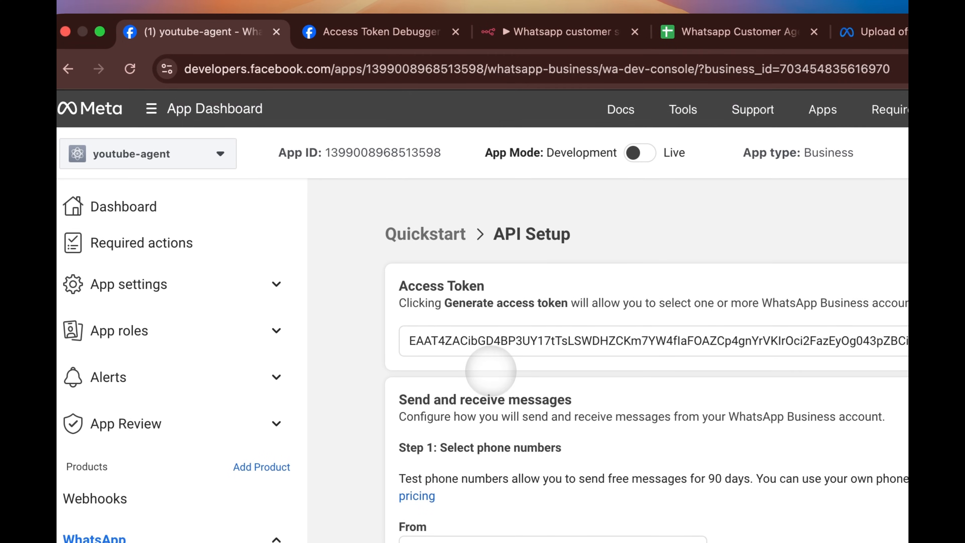
pyautogui.click(377, 150)
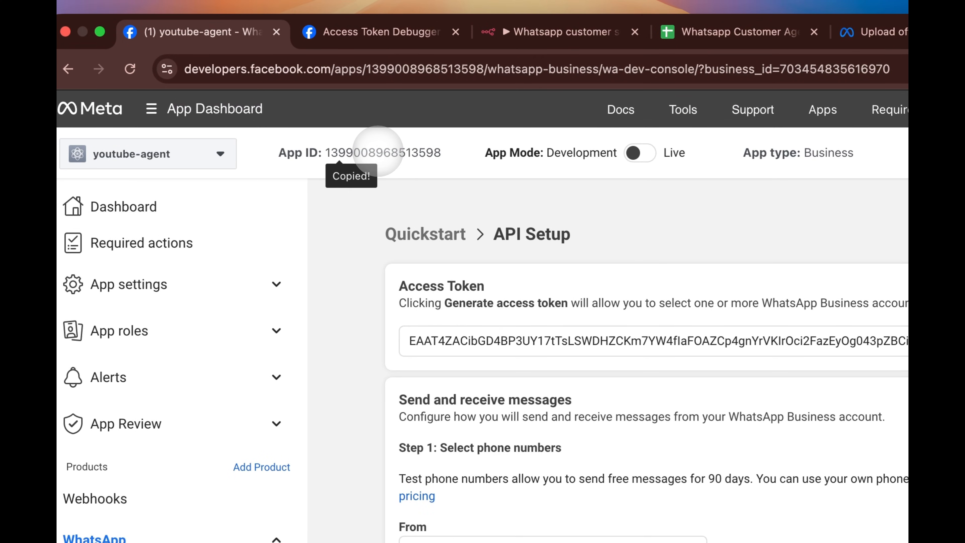
pyautogui.click(513, 31)
pyautogui.click(478, 348)
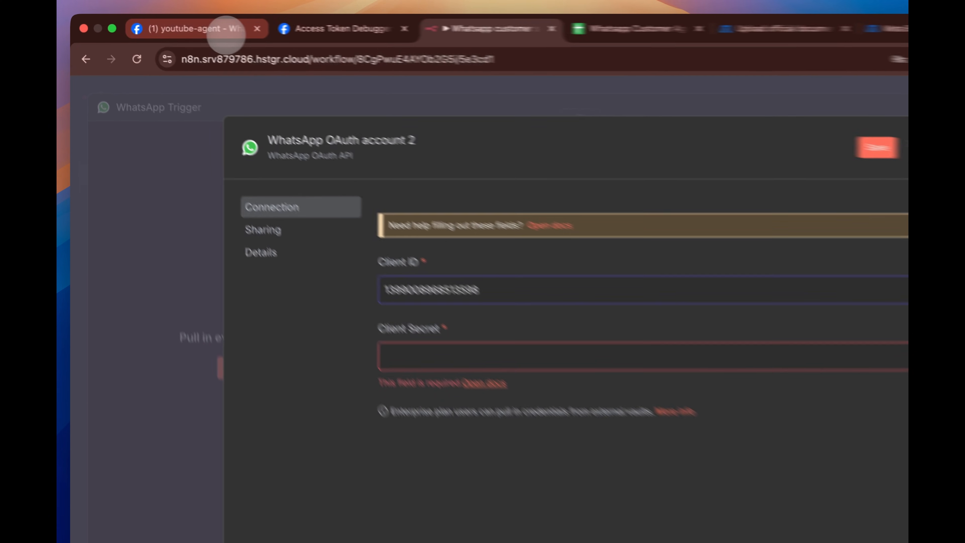
pyautogui.click(171, 25)
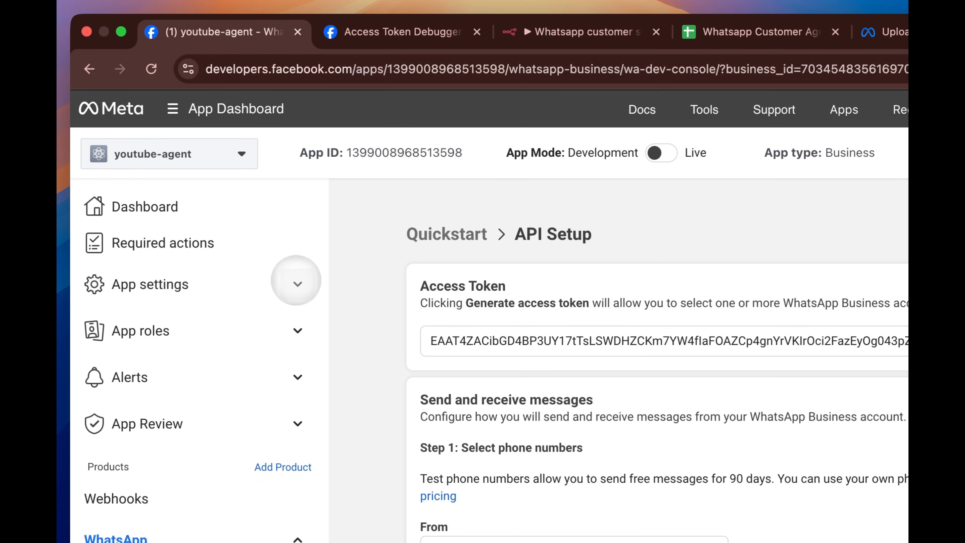
# - Reveal and select the youtube-agent App secret under App settings > Basic
pyautogui.click(298, 284)
pyautogui.click(185, 320)
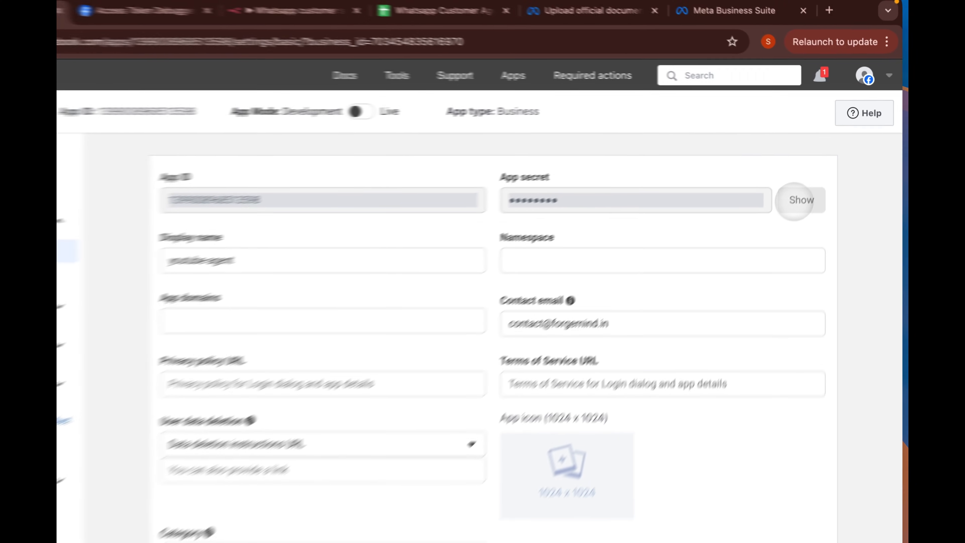
pyautogui.click(814, 177)
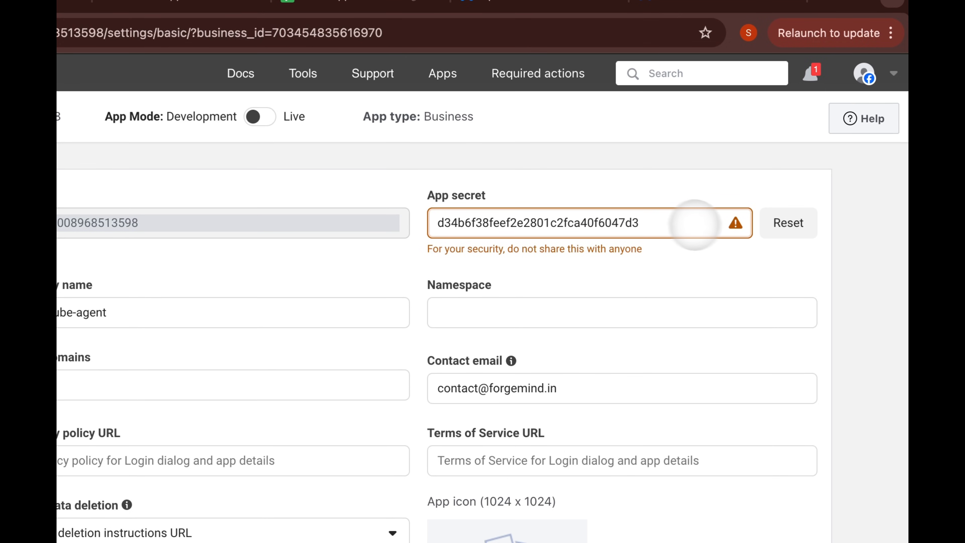
pyautogui.moveTo(657, 220); pyautogui.dragTo(437, 224)
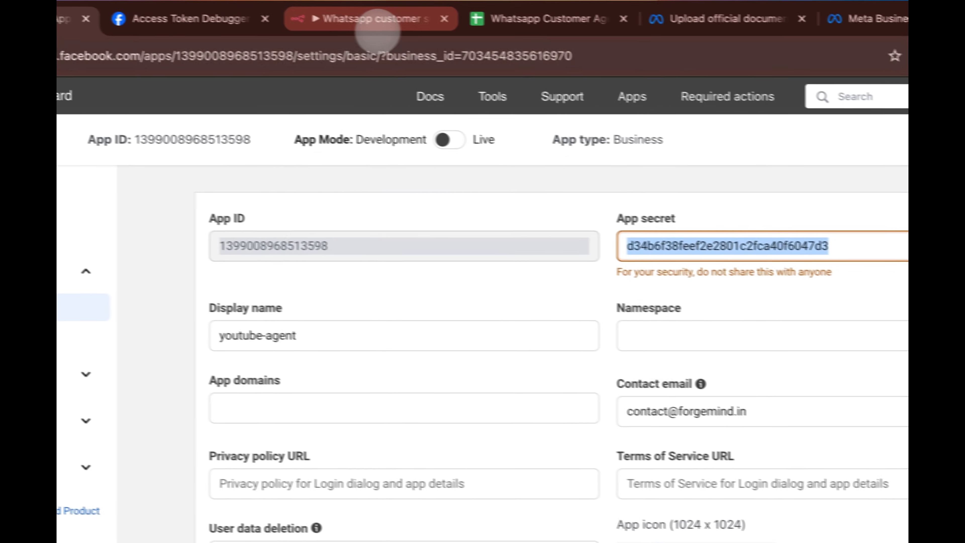
pyautogui.click(374, 21)
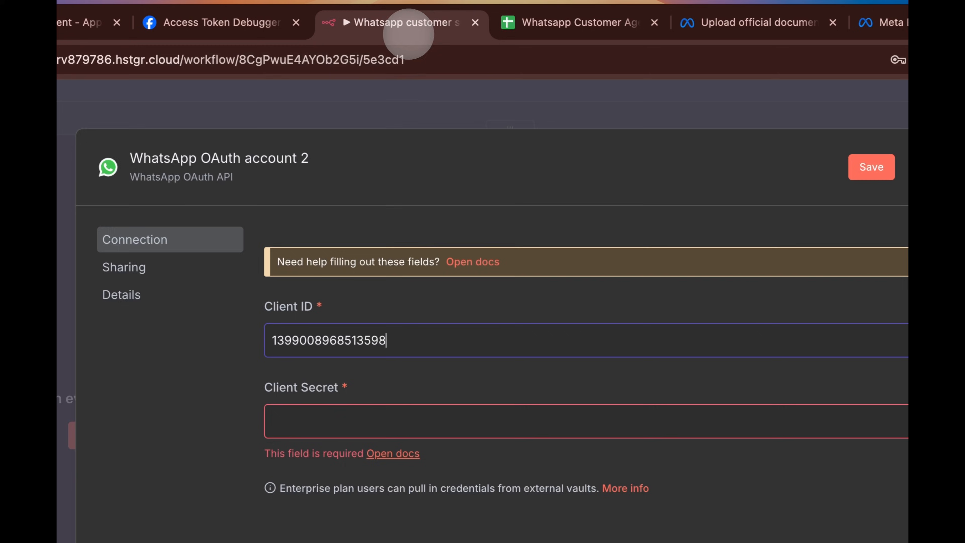
# - Paste the App secret as the OAuth credential's Client Secret, then save and test it
pyautogui.click(336, 407)
pyautogui.press('super+v')
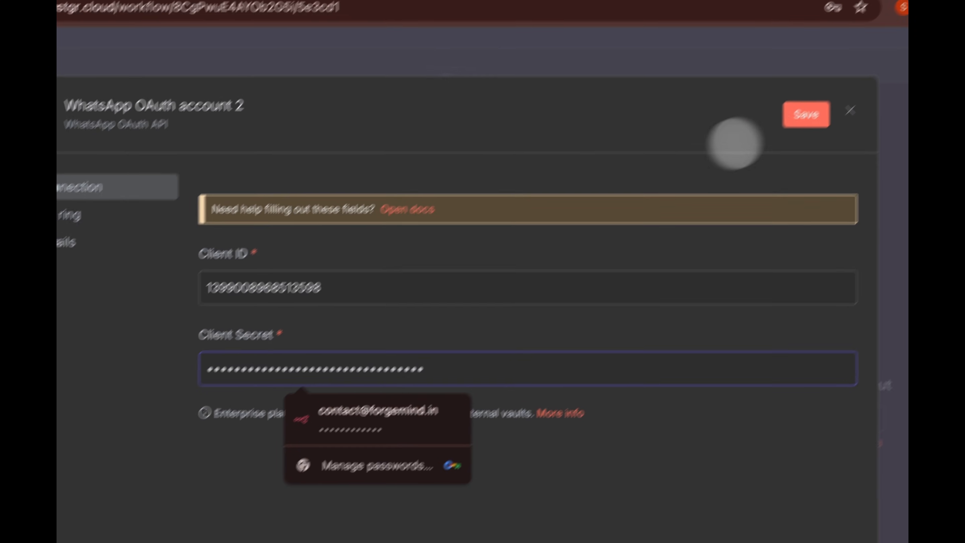
pyautogui.click(874, 158)
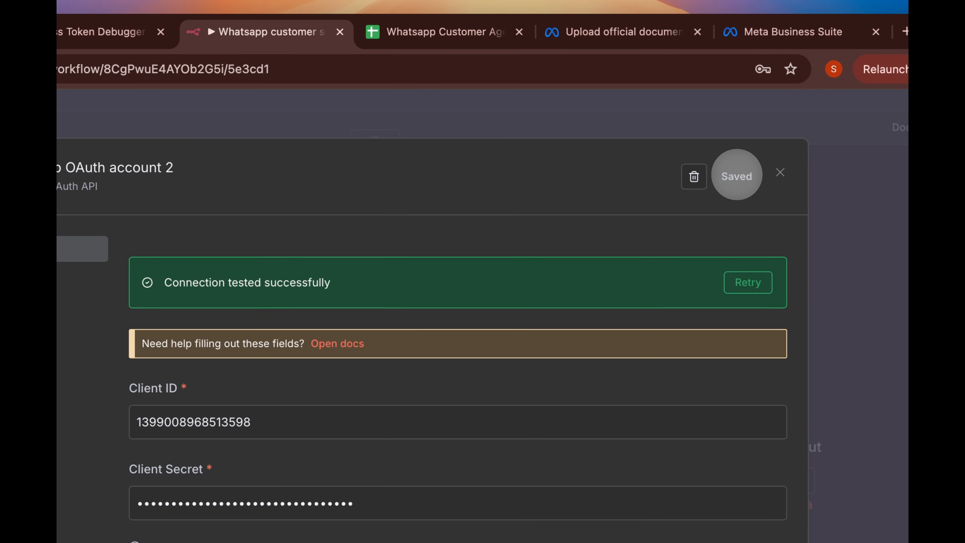
pyautogui.click(194, 31)
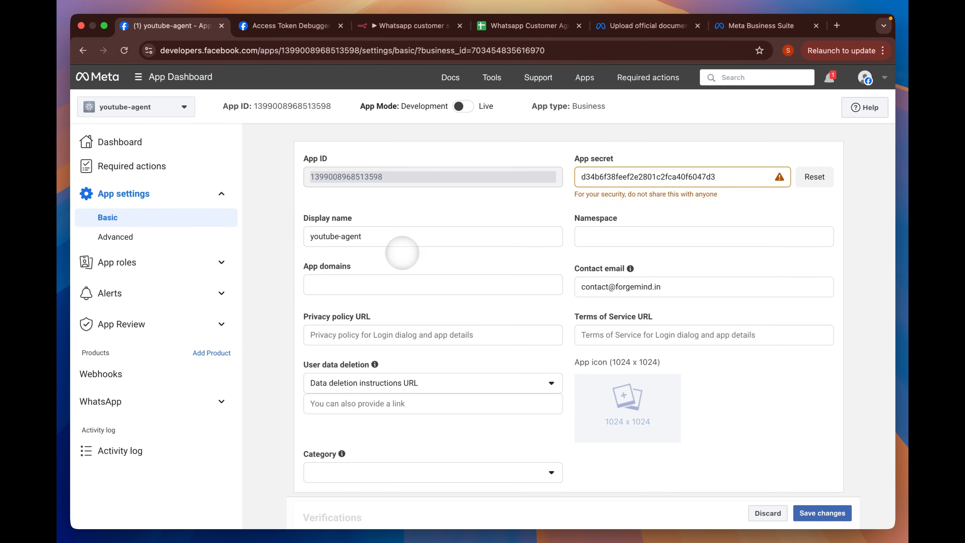
pyautogui.press('super+t')
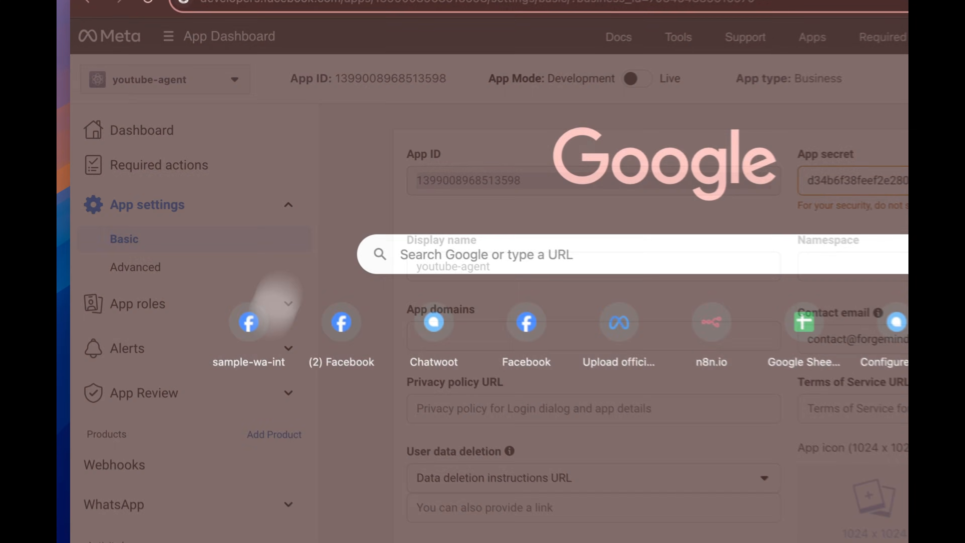
pyautogui.write('www.forgemin')
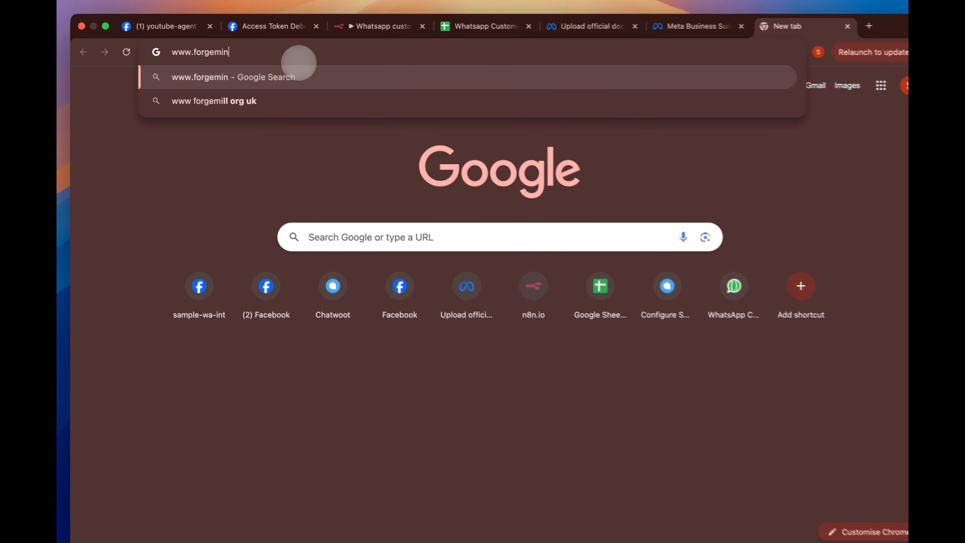
pyautogui.write('d.tech')
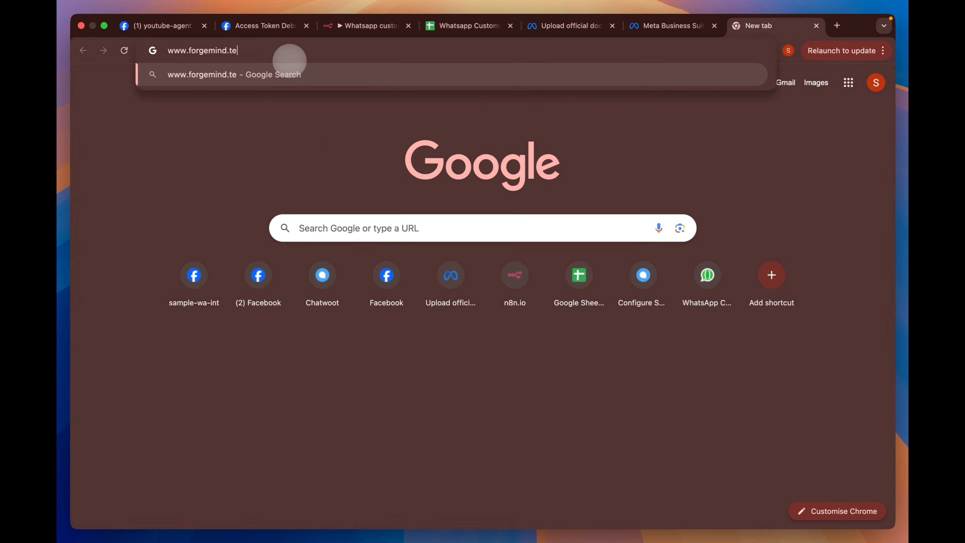
pyautogui.press('Return')
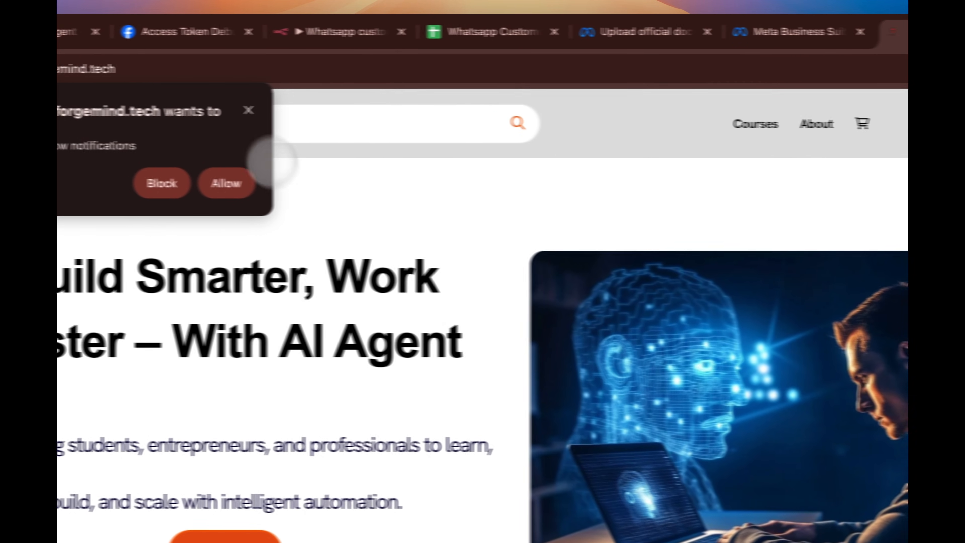
pyautogui.click(248, 110)
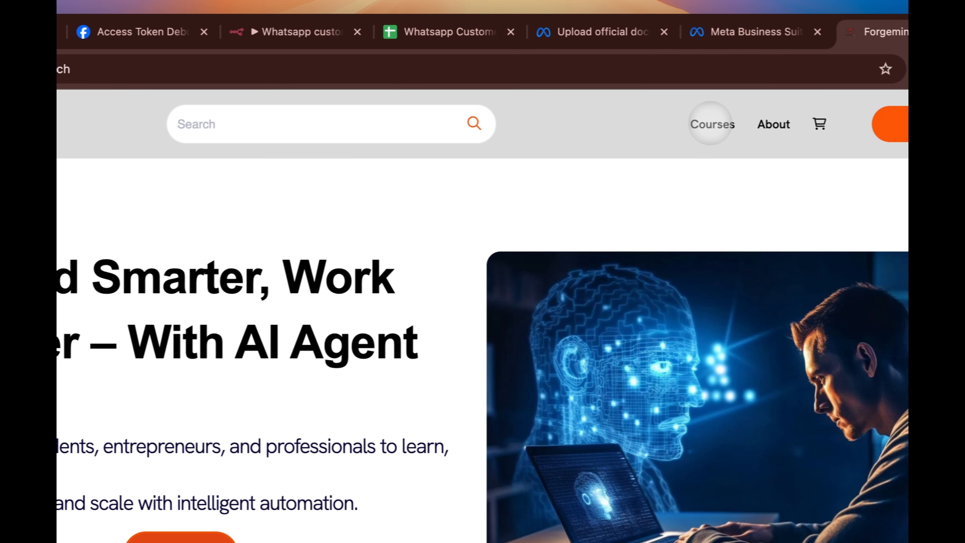
pyautogui.click(755, 124)
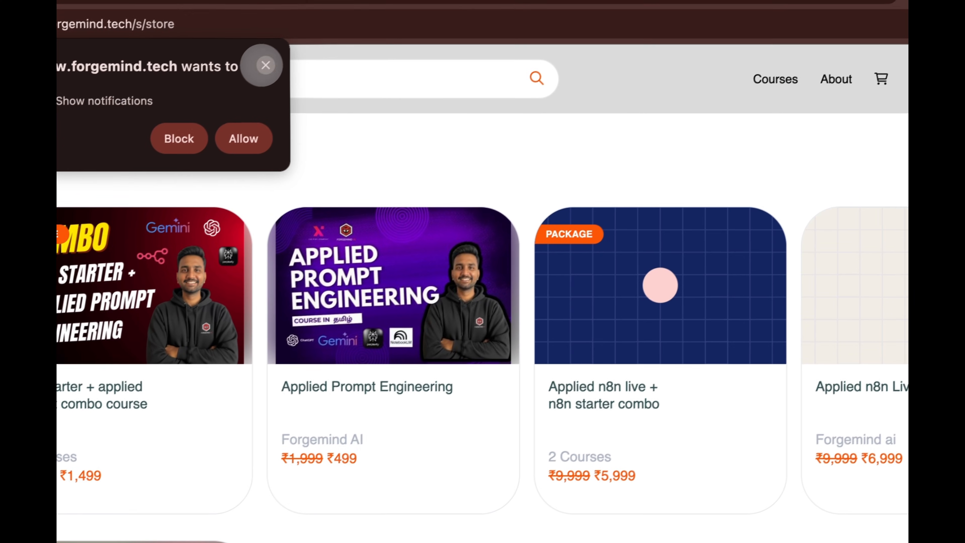
pyautogui.click(275, 59)
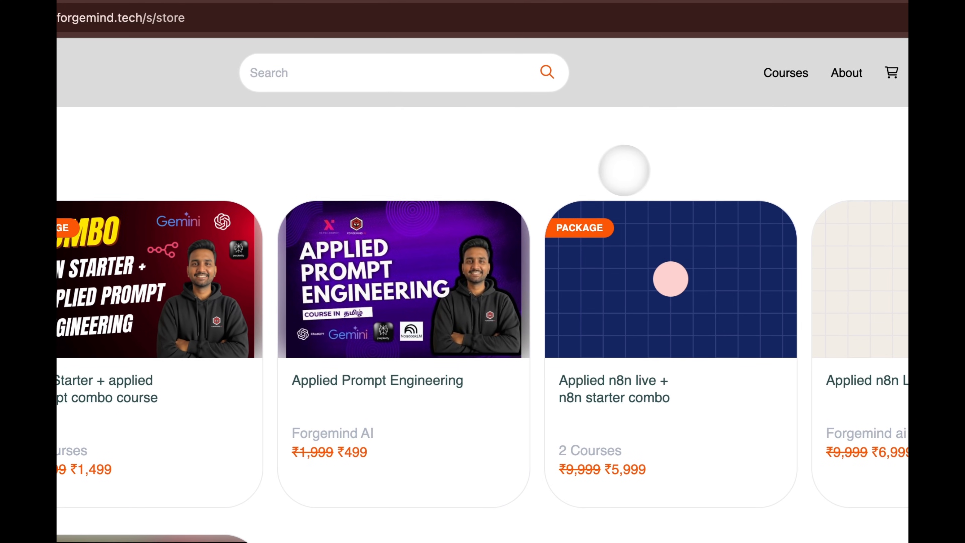
pyautogui.scroll(-5, 355, 381)
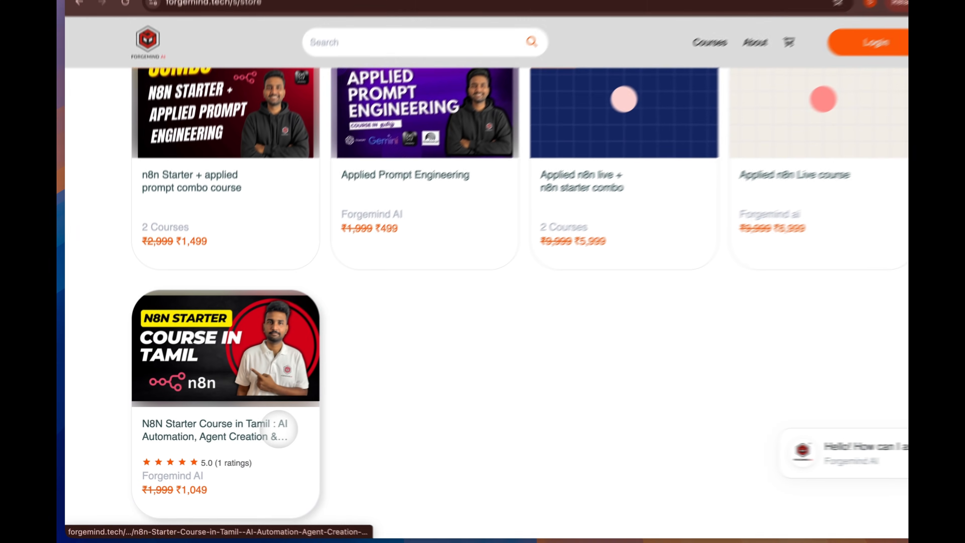
pyautogui.scroll(3, 429, 371)
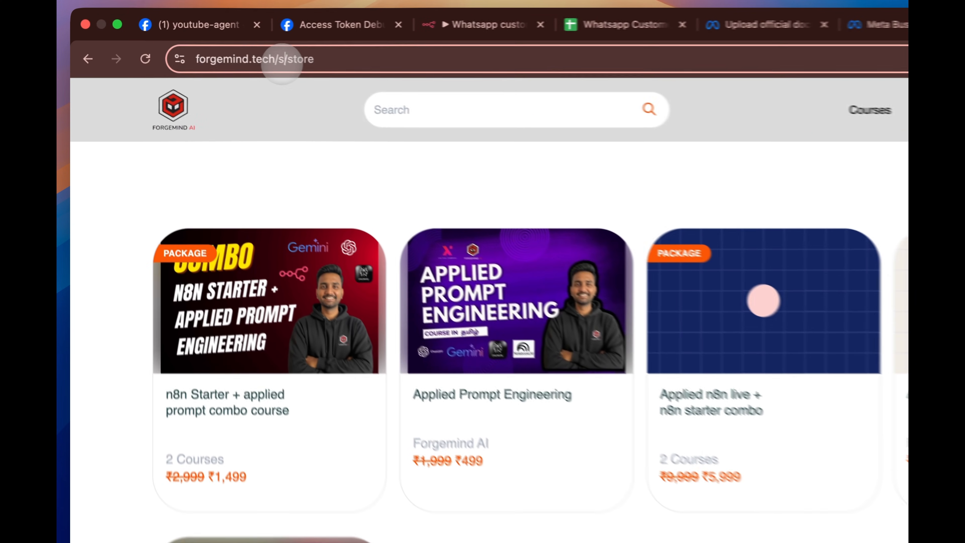
# - Select the site's base URL in the address bar for copying
pyautogui.click(213, 51)
pyautogui.click(221, 52)
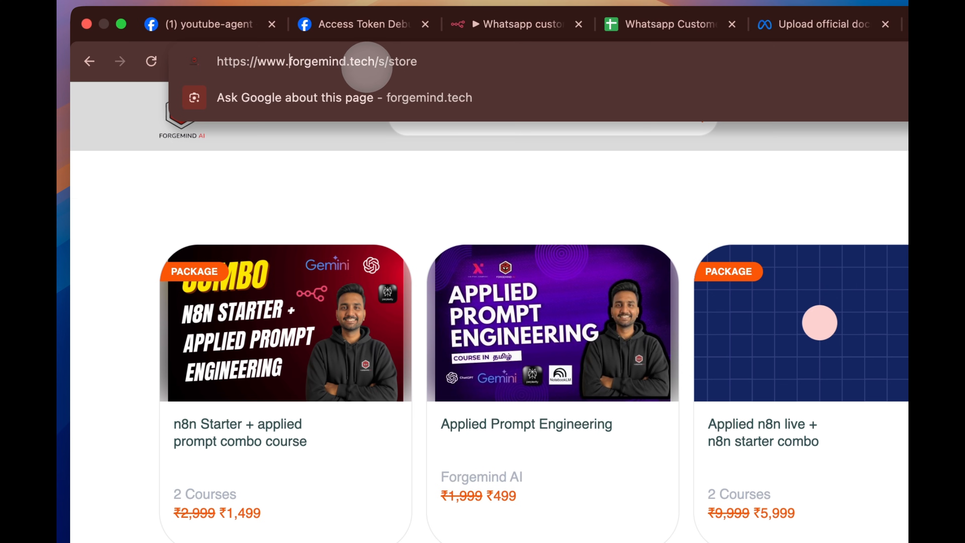
pyautogui.moveTo(374, 63); pyautogui.dragTo(228, 62)
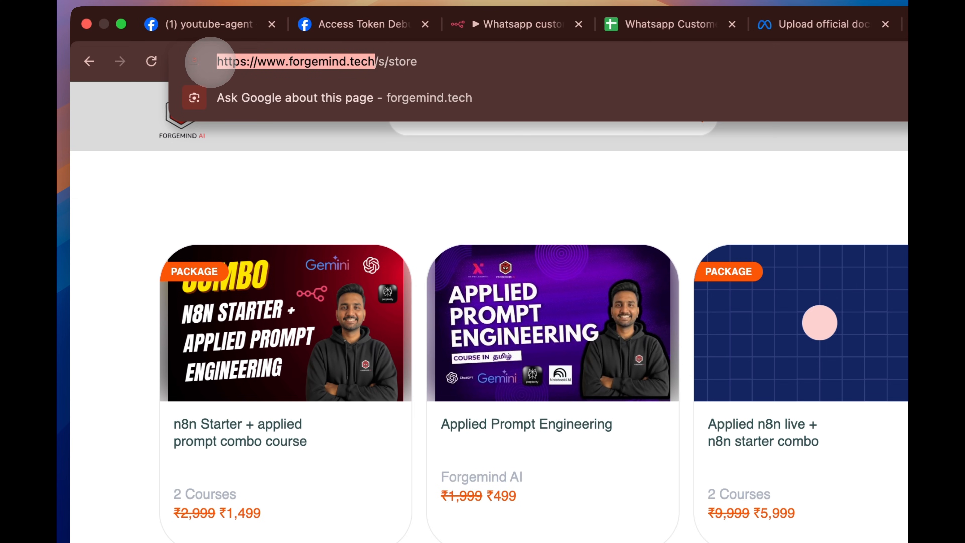
# - Fill forgemind.tech into the App domain, Terms, Privacy policy and Data deletion fields
pyautogui.click(202, 24)
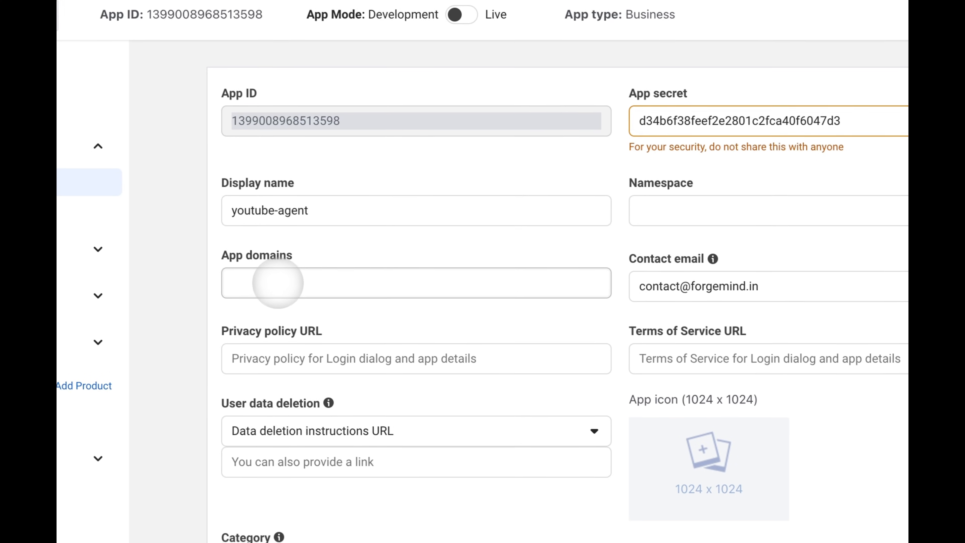
pyautogui.click(473, 413)
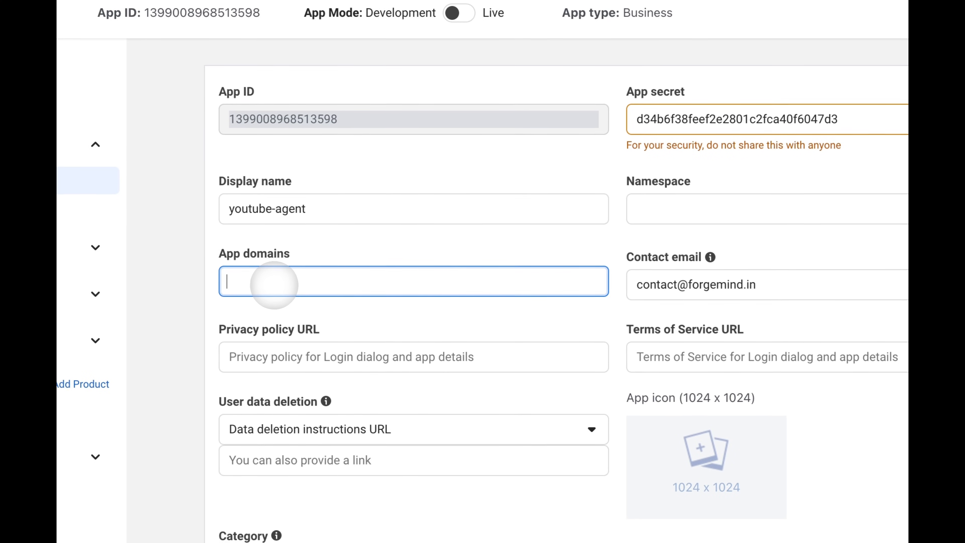
pyautogui.press('super+v')
pyautogui.click(312, 319)
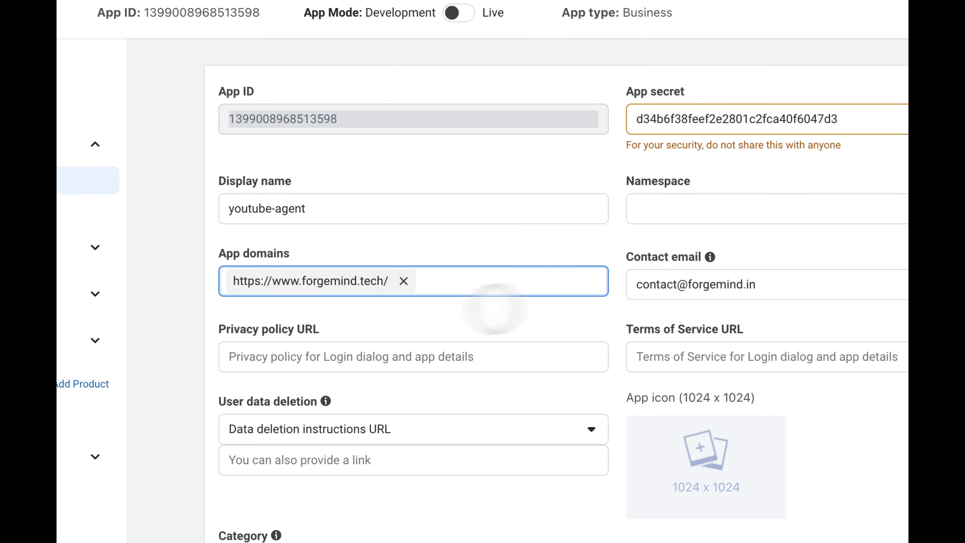
pyautogui.click(650, 327)
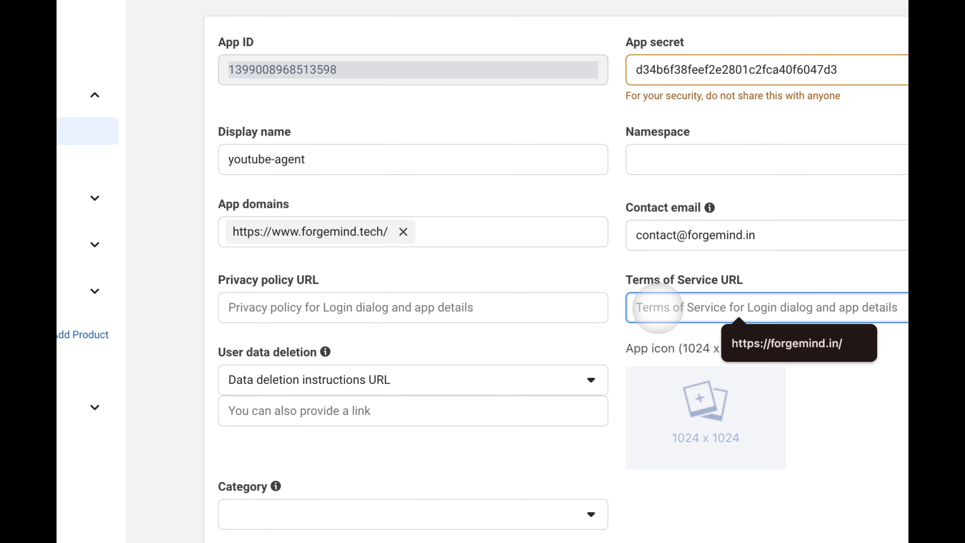
pyautogui.write('https://www.forgemind.tech/')
pyautogui.click(355, 307)
pyautogui.write('https://www.forgemind.tech/')
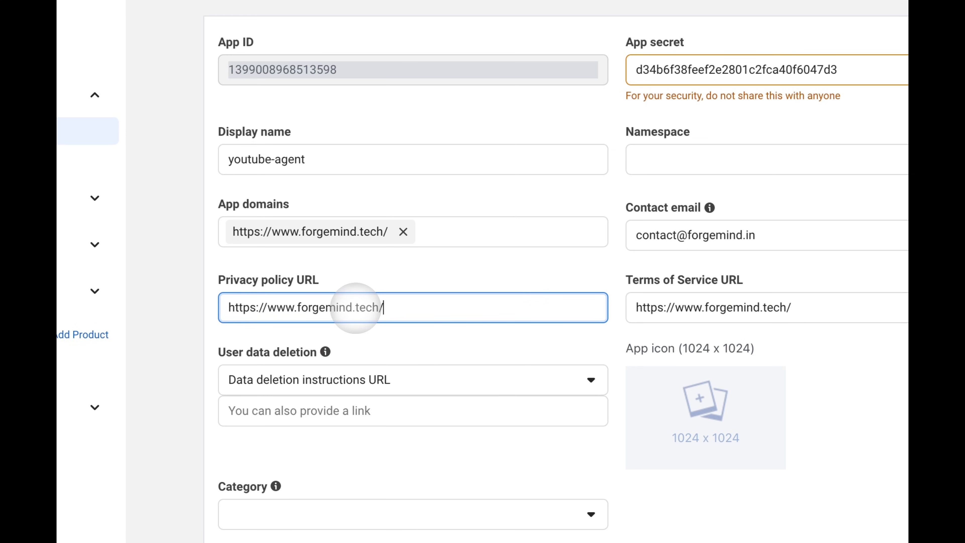
pyautogui.click(291, 410)
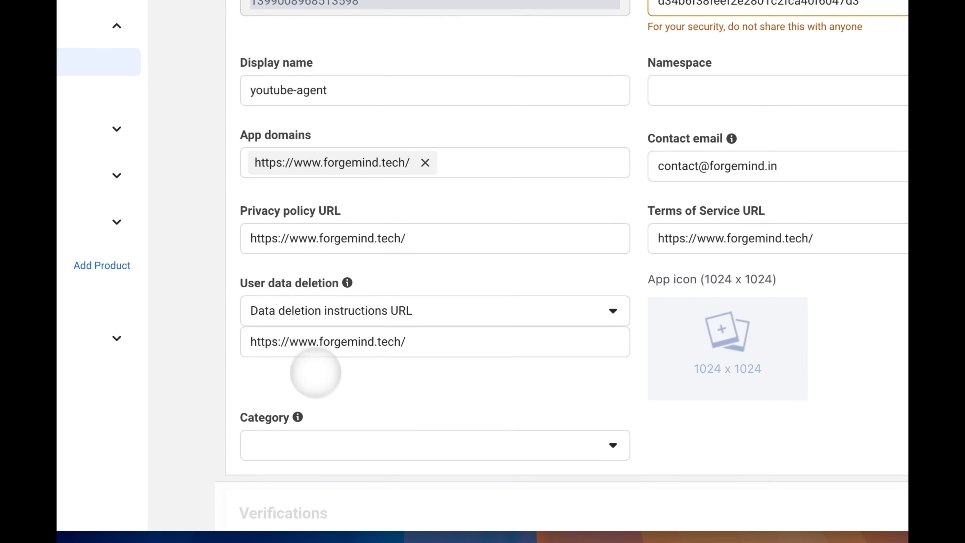
# - Set the app category to Education, save the changes and switch App Mode to Live
pyautogui.click(279, 521)
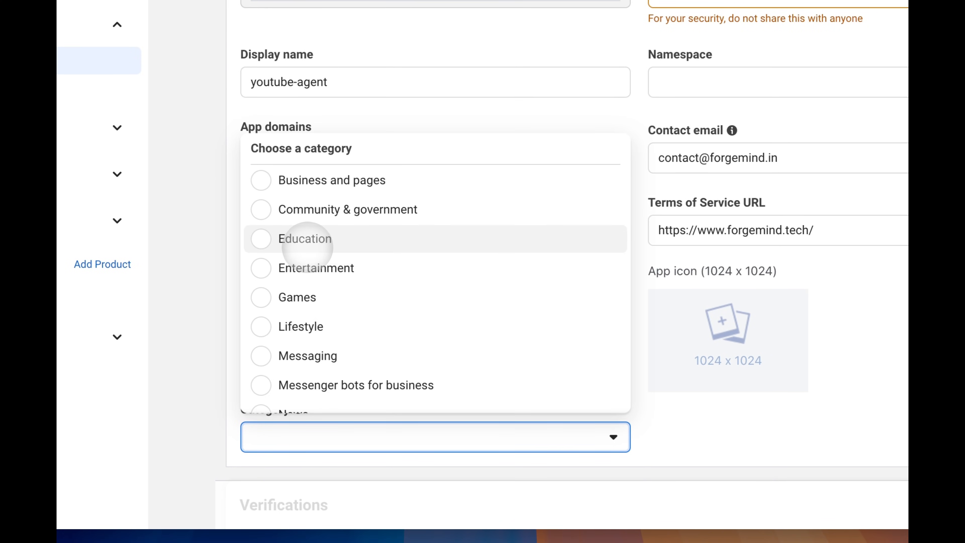
pyautogui.click(307, 239)
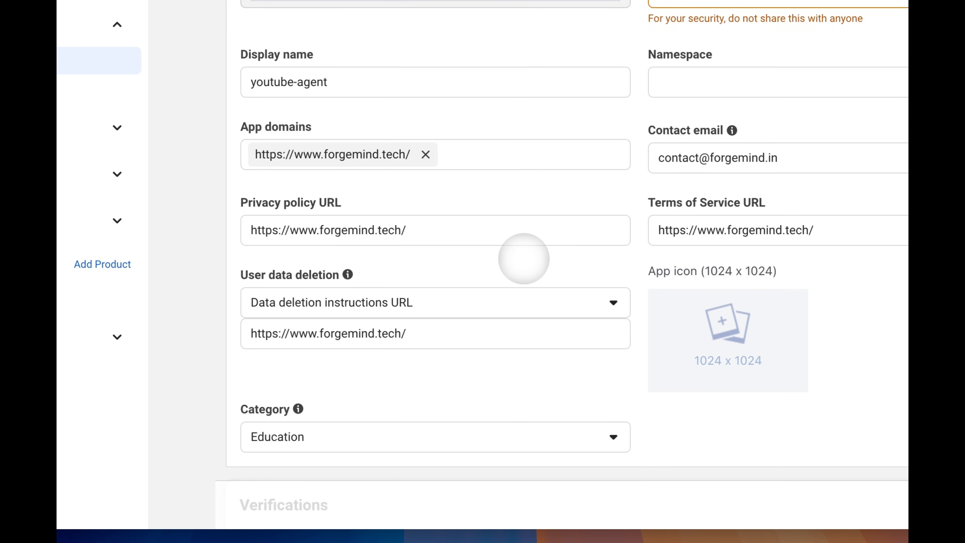
pyautogui.click(782, 501)
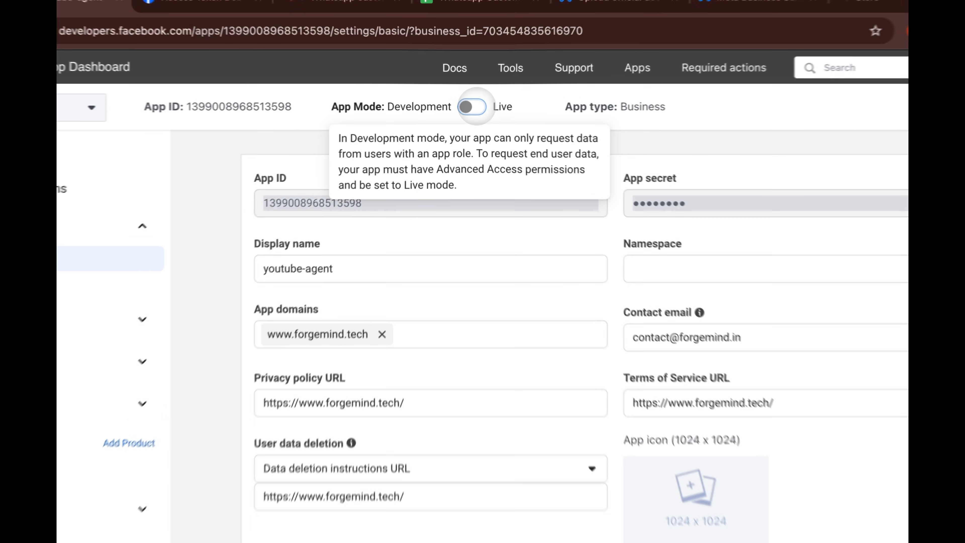
pyautogui.click(460, 106)
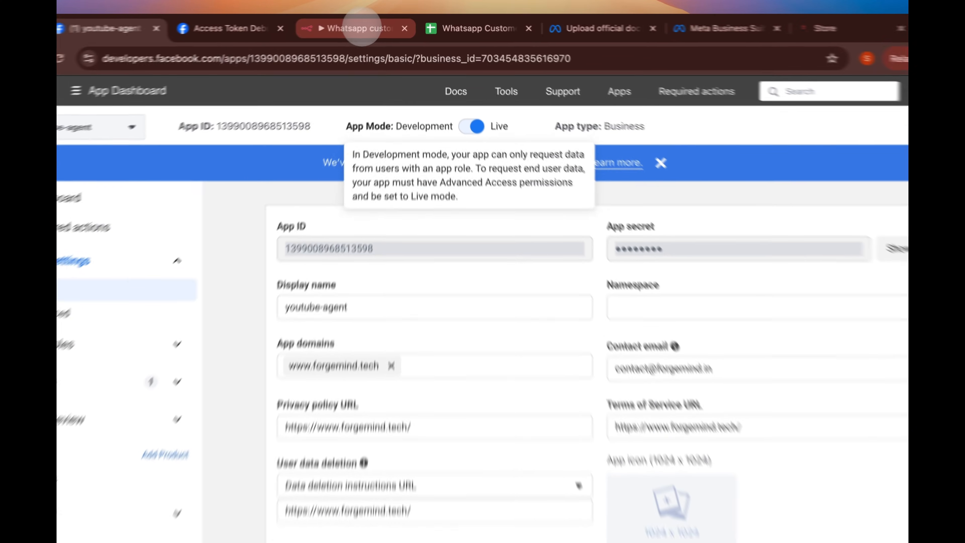
# - Move the WhatsApp Trigger left of Send message, save the workflow and open the trigger
pyautogui.click(364, 25)
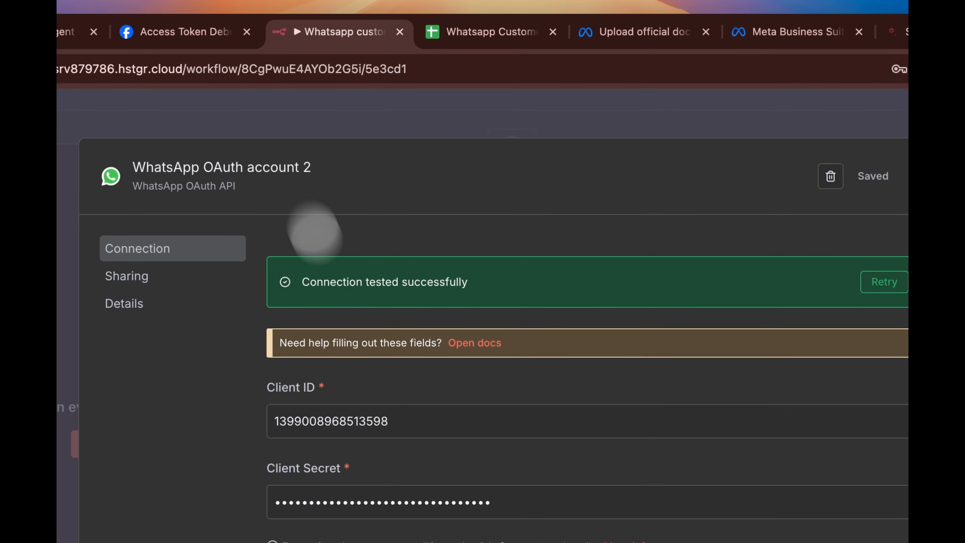
pyautogui.click(449, 136)
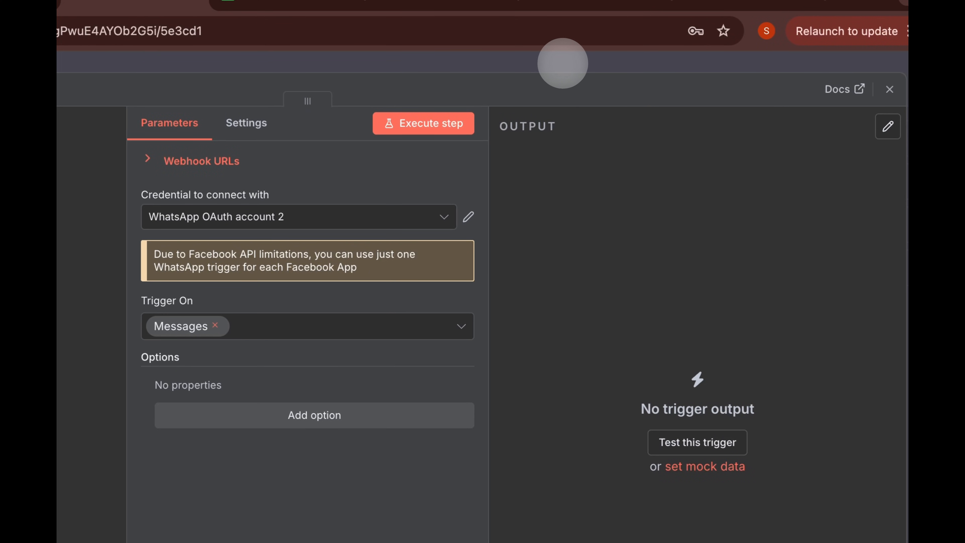
pyautogui.click(563, 63)
pyautogui.moveTo(695, 411); pyautogui.dragTo(253, 293)
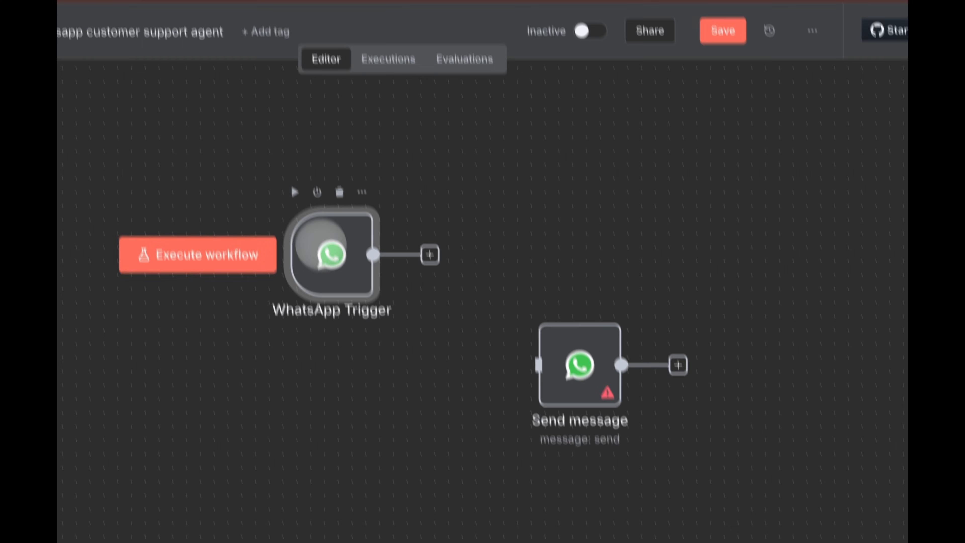
pyautogui.click(721, 36)
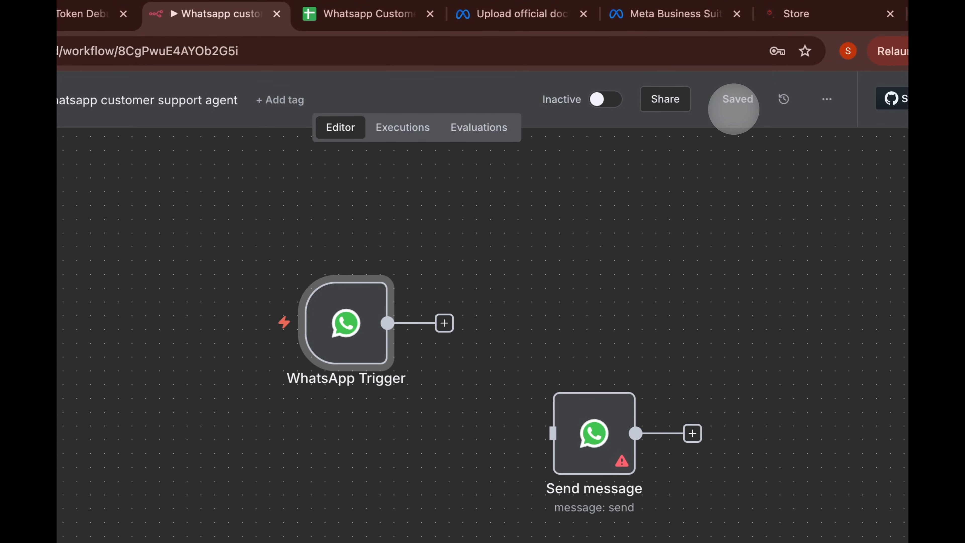
pyautogui.doubleClick(346, 323)
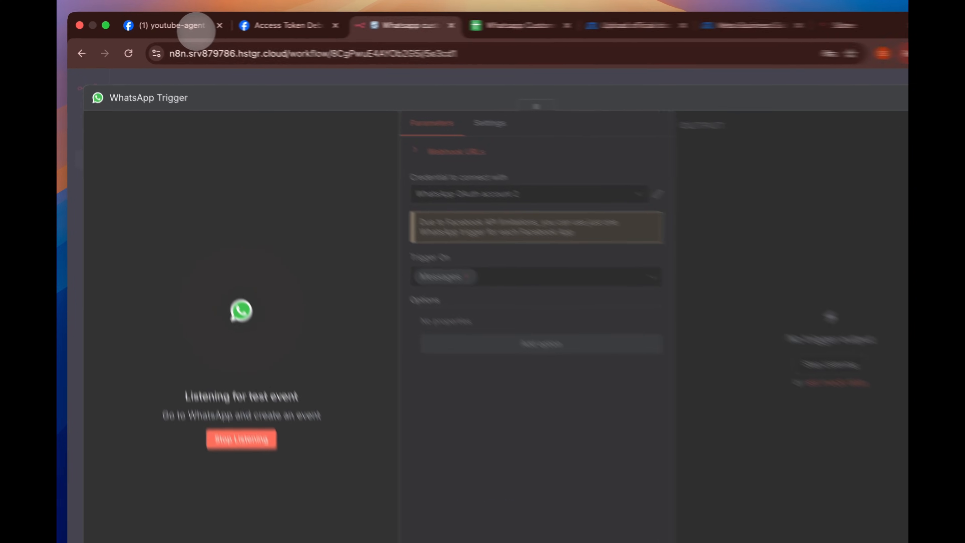
# - Open WhatsApp > API Setup in Meta, then send 'Hi' to the test number in WhatsApp
pyautogui.click(196, 30)
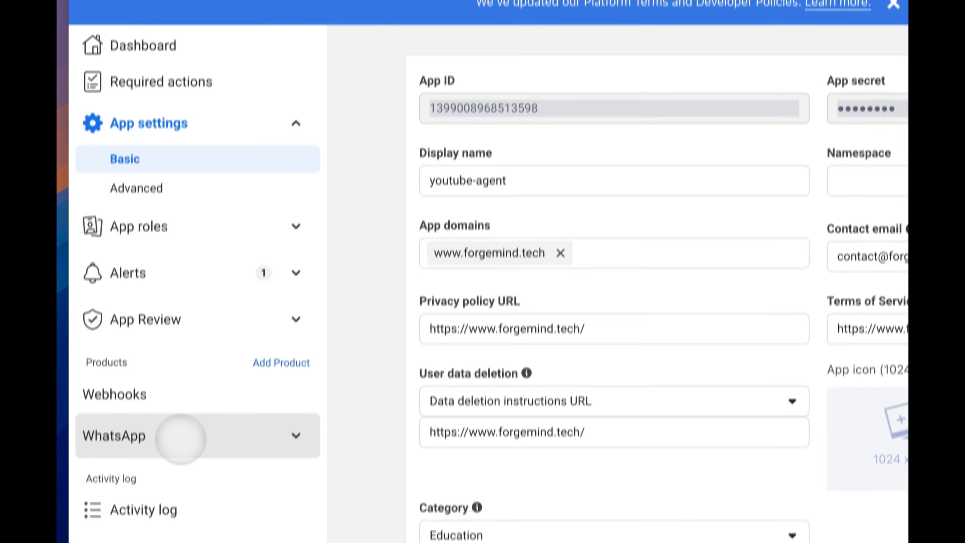
pyautogui.click(181, 439)
pyautogui.click(148, 466)
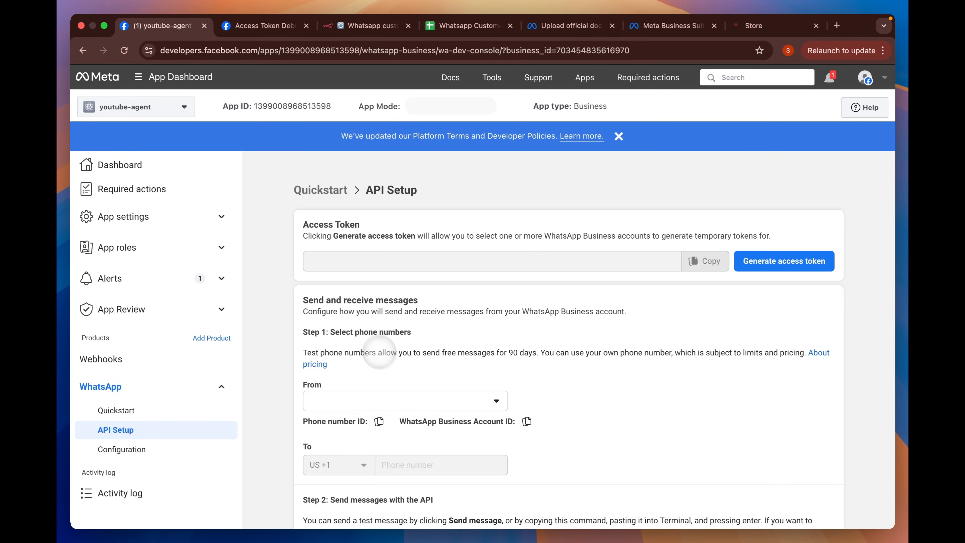
pyautogui.scroll(-4, 366, 333)
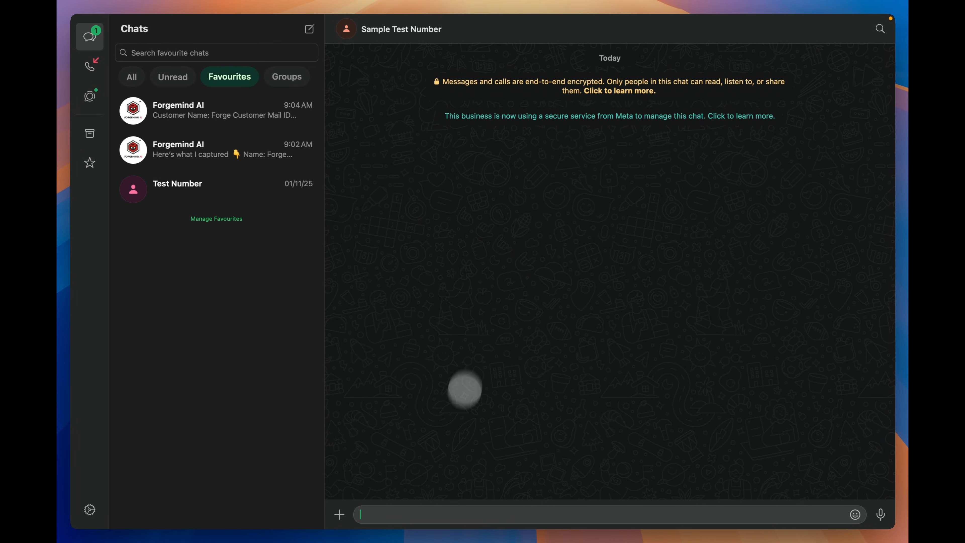
pyautogui.press('Return')
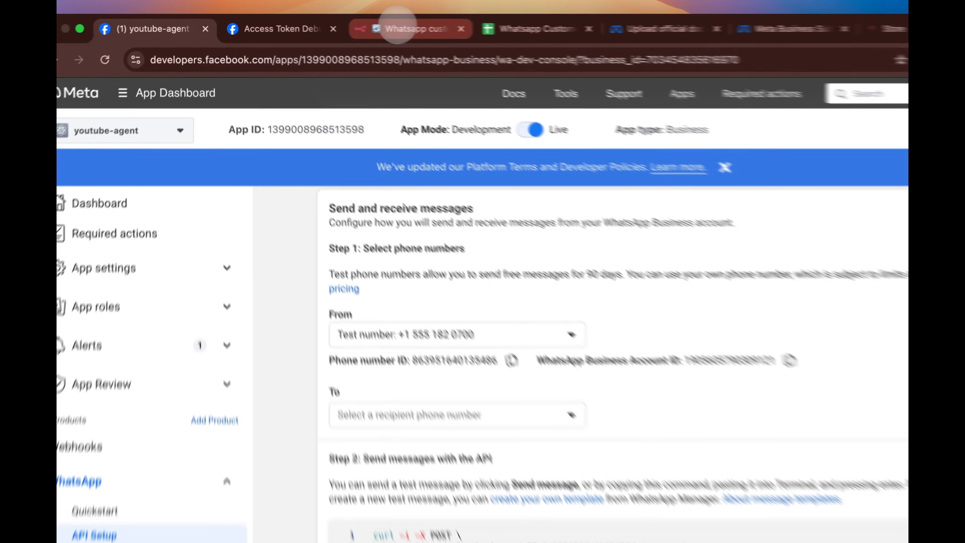
# - Execute the WhatsApp Trigger to capture the incoming Hi message
pyautogui.click(343, 17)
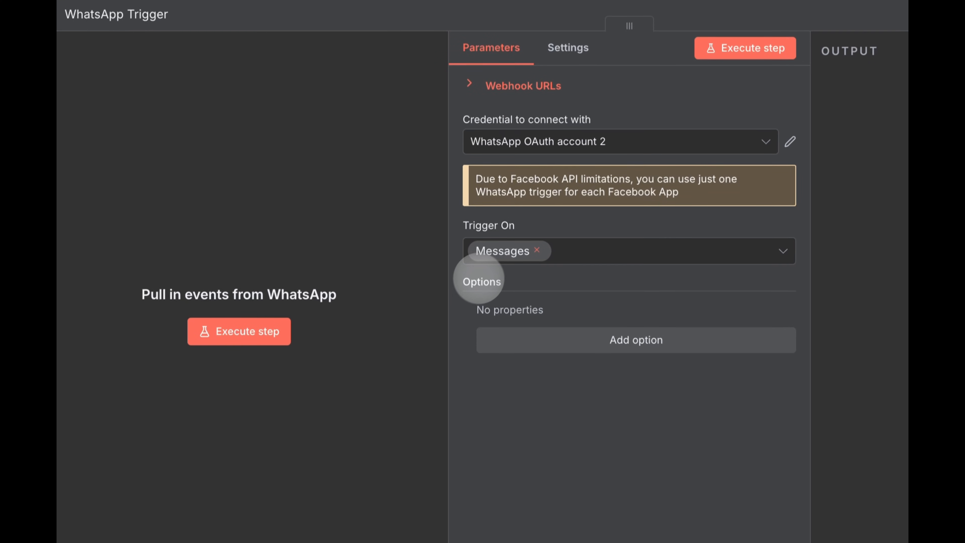
pyautogui.click(254, 333)
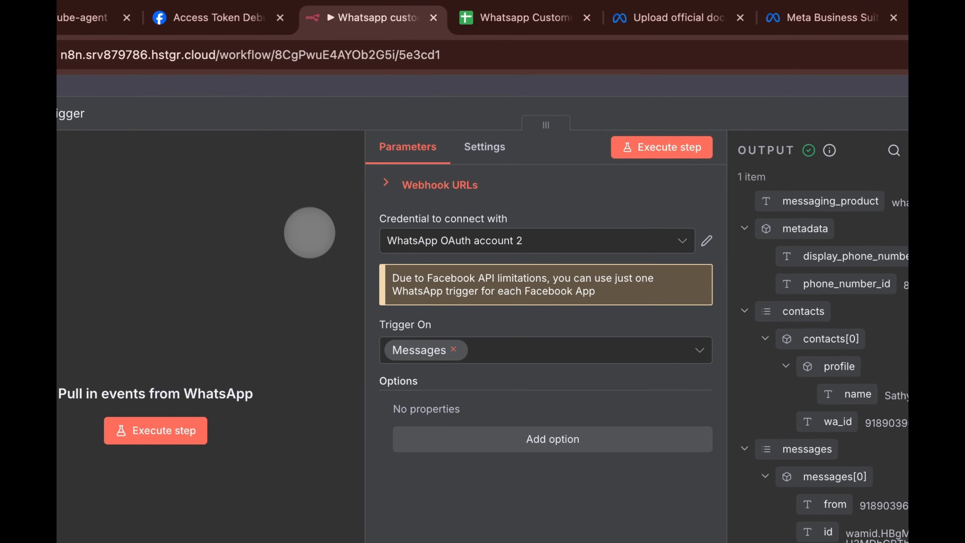
pyautogui.click(356, 83)
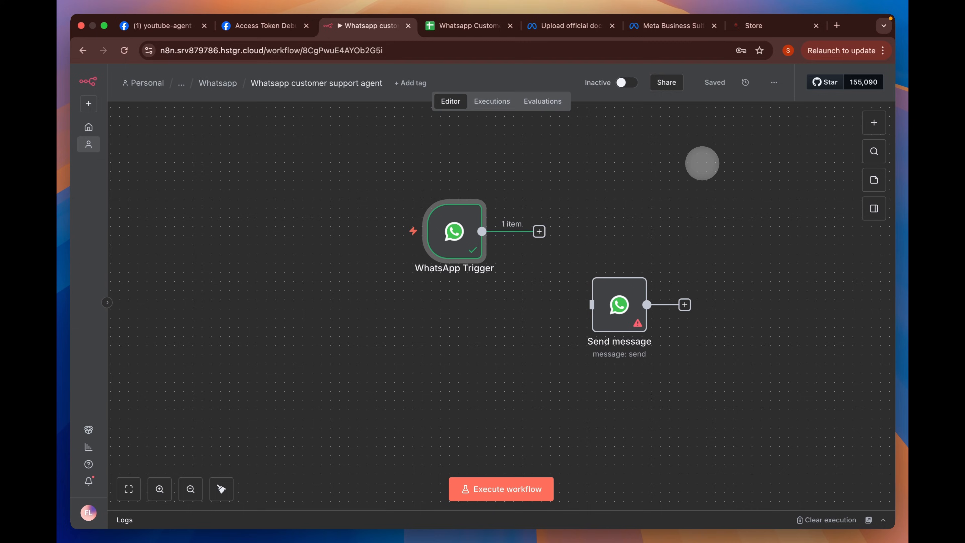
# - Set Send message to use the Test Number sender, a recipient phone number and body 'Hi', then execute it
pyautogui.doubleClick(619, 304)
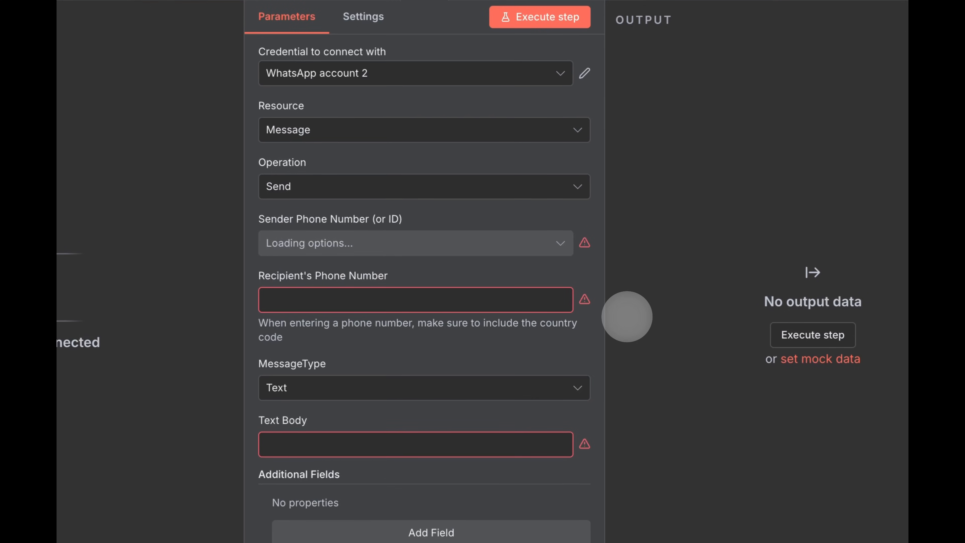
pyautogui.click(433, 244)
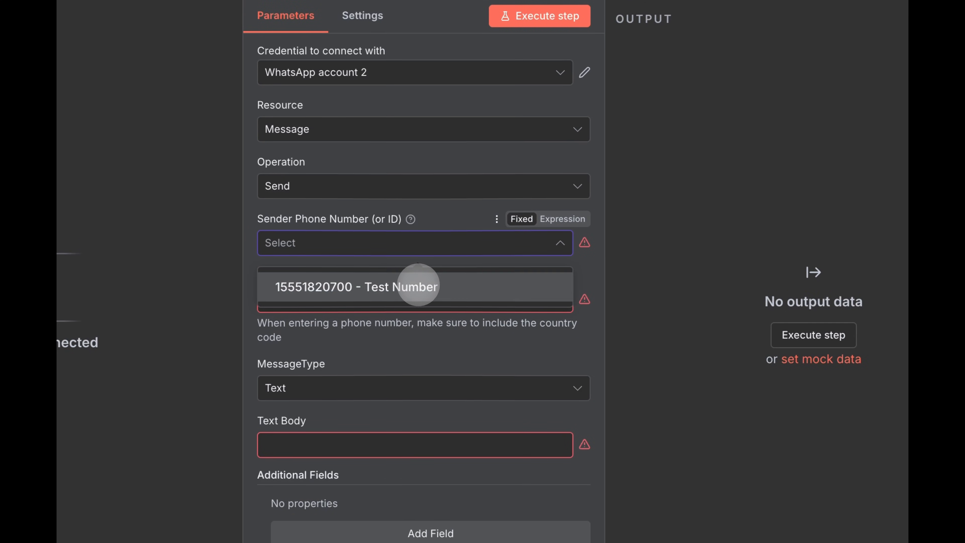
pyautogui.click(429, 282)
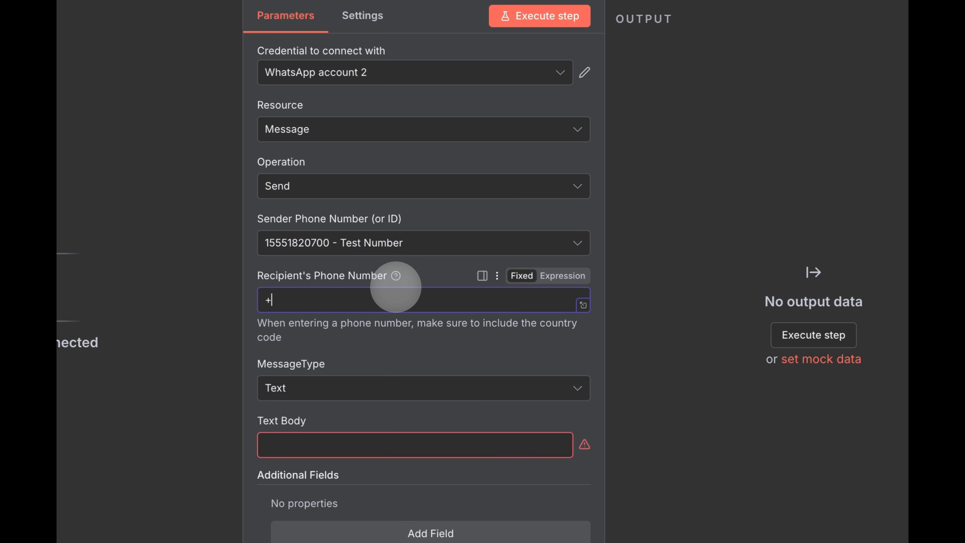
pyautogui.click(395, 288)
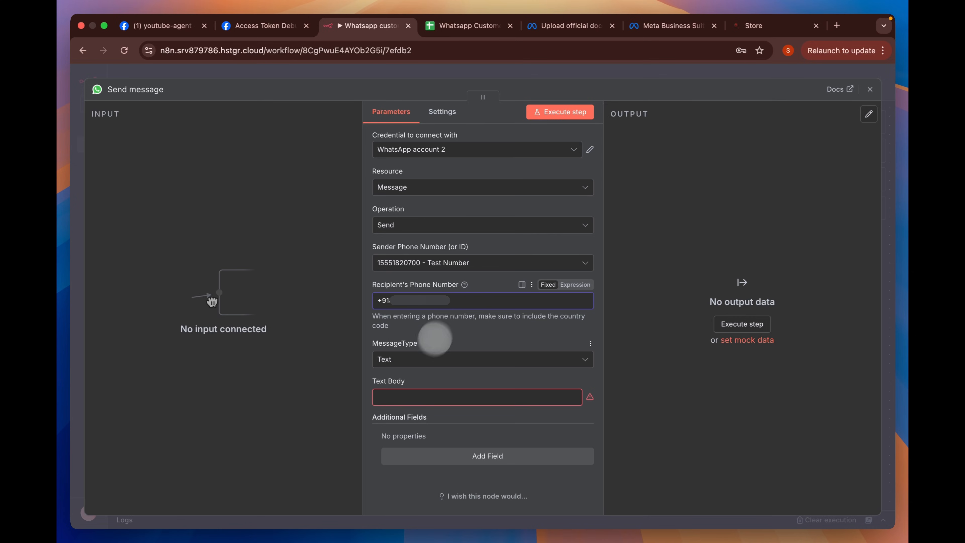
pyautogui.click(410, 395)
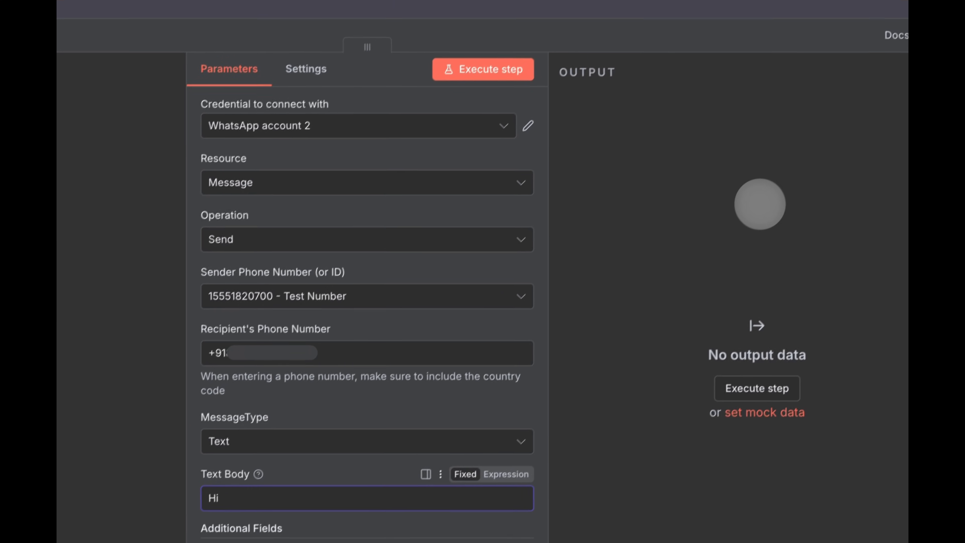
pyautogui.click(474, 89)
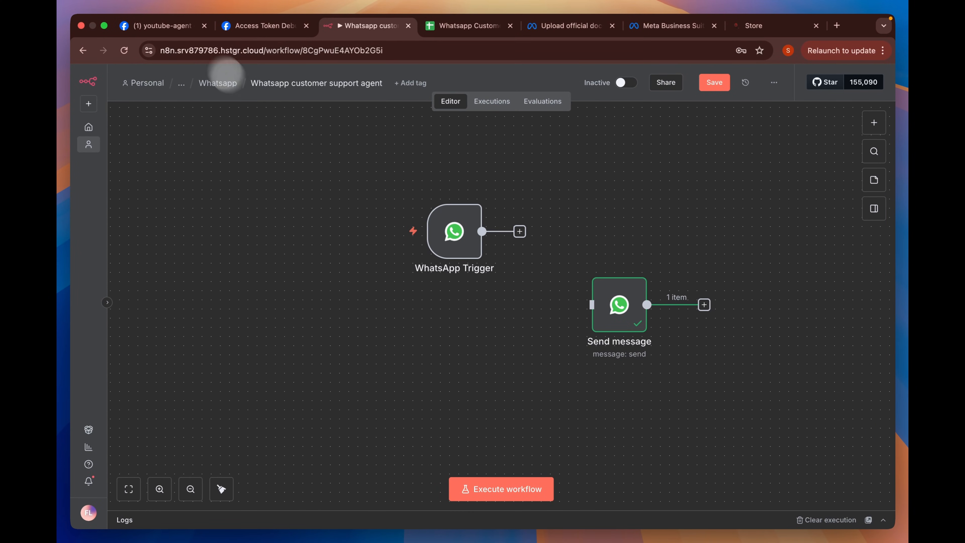
pyautogui.click(186, 25)
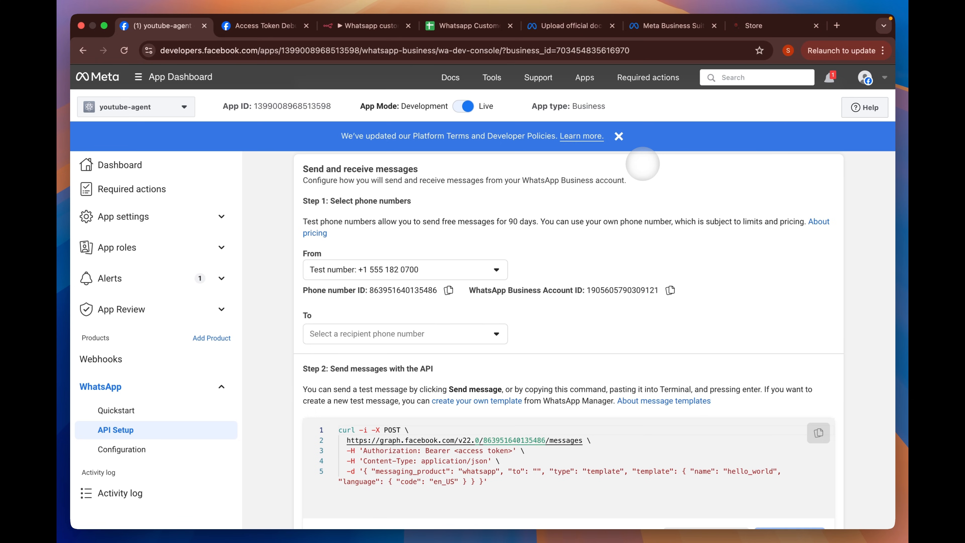
# - Leave the Meta API Setup page and return to the n8n WhatsApp support workflow tab
pyautogui.scroll(5, 434, 187)
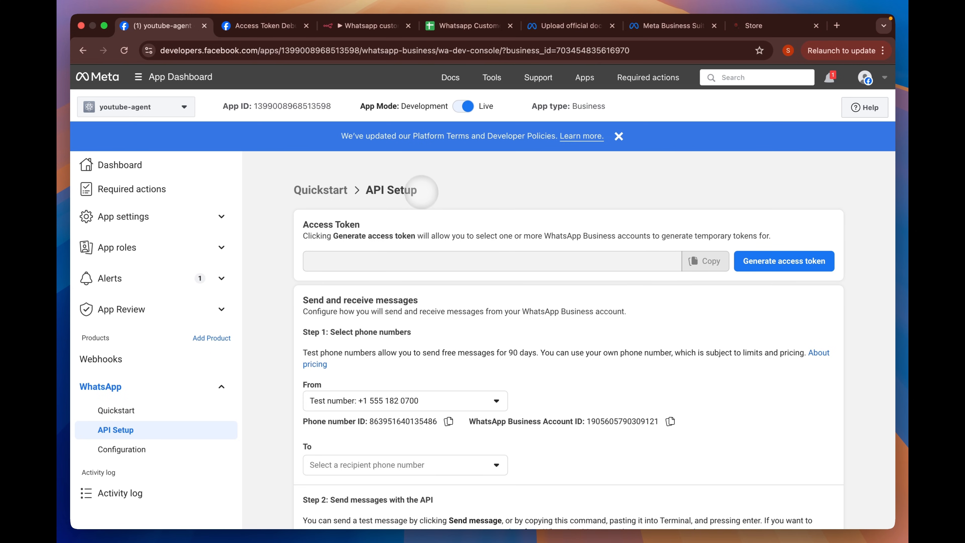
pyautogui.click(376, 26)
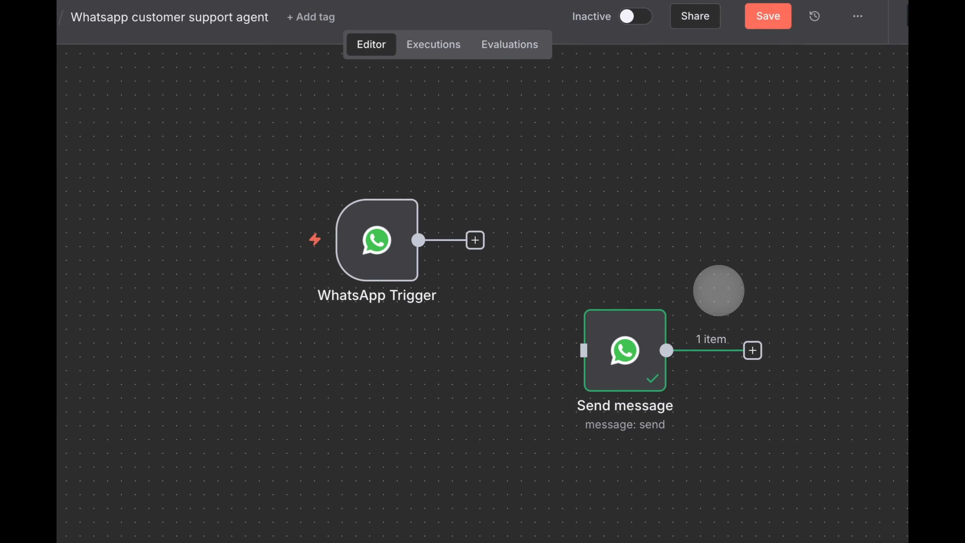
pyautogui.moveTo(390, 227)
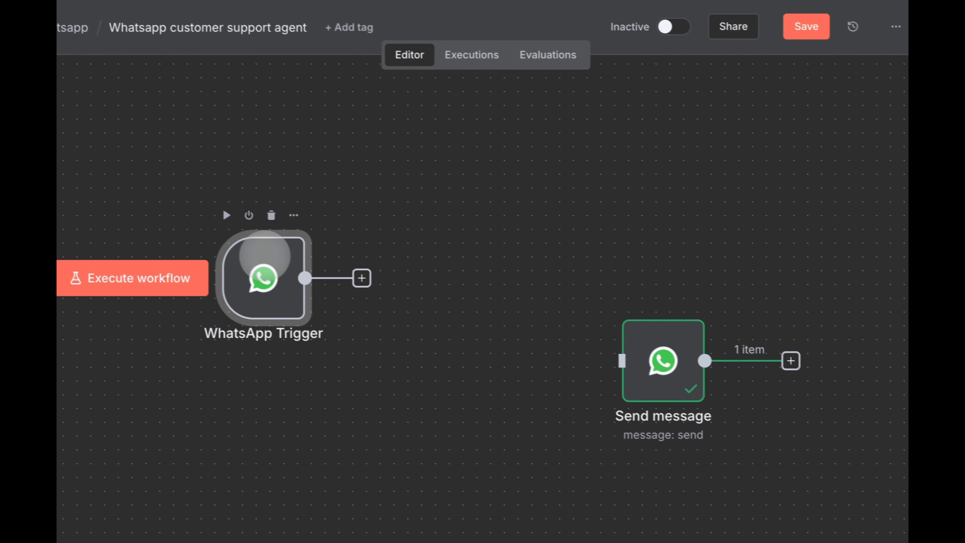
# - Add a Switch node after the WhatsApp Trigger
pyautogui.click(863, 143)
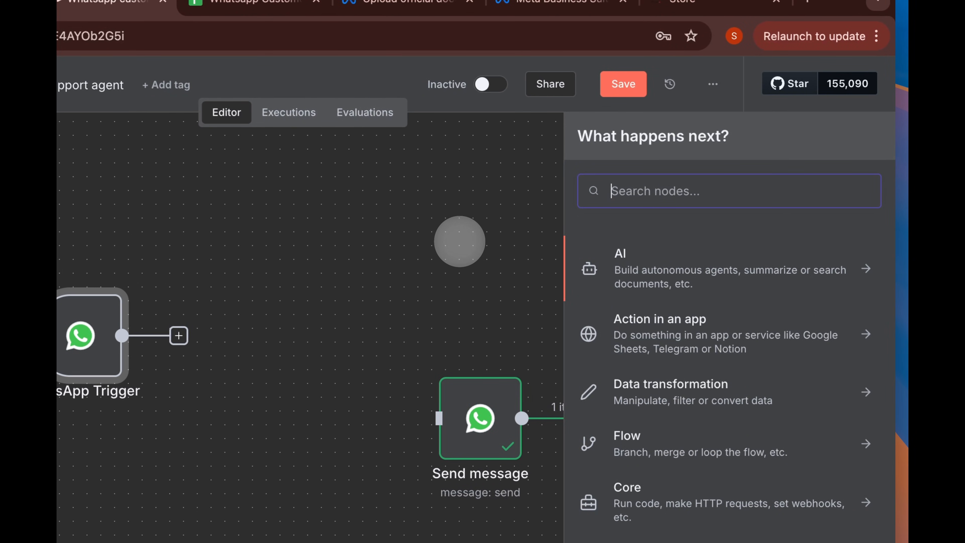
pyautogui.write('swi')
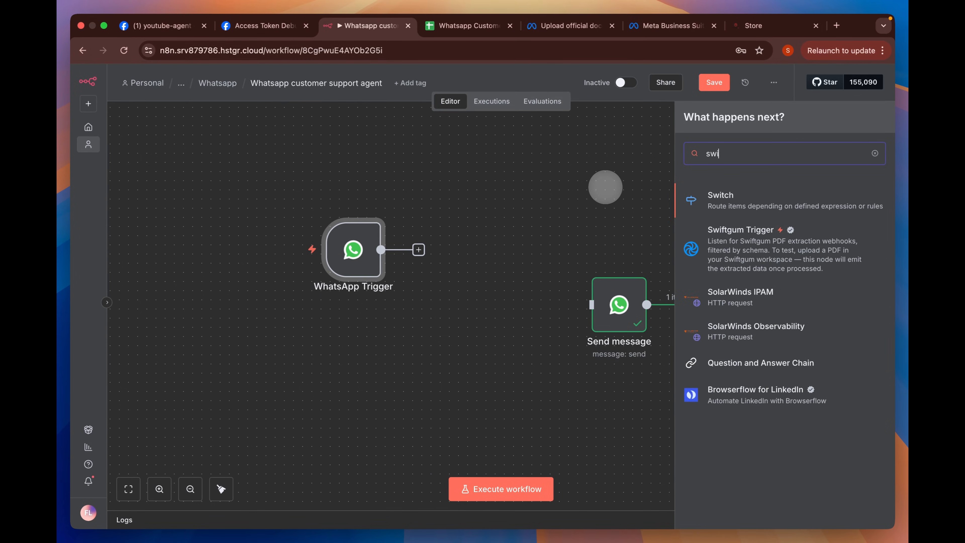
pyautogui.write('tch')
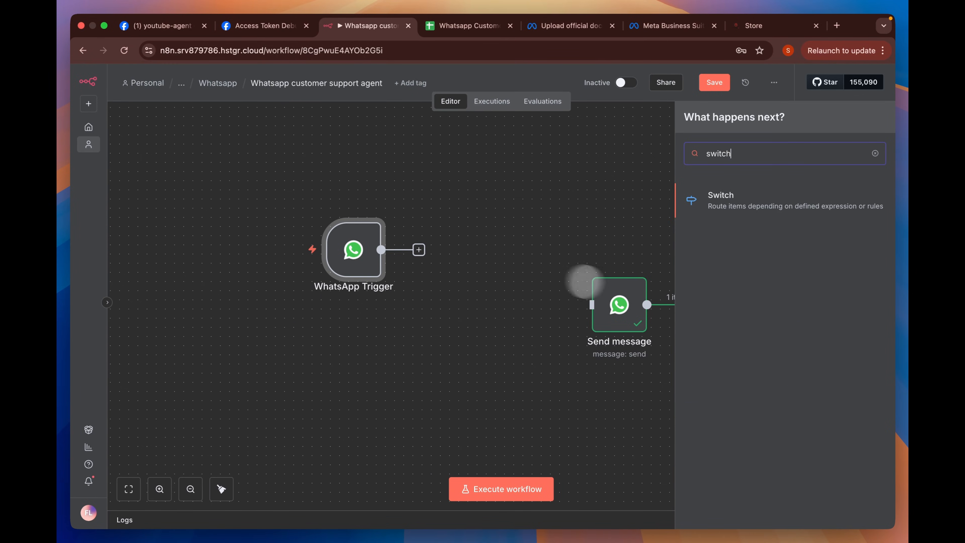
pyautogui.click(720, 201)
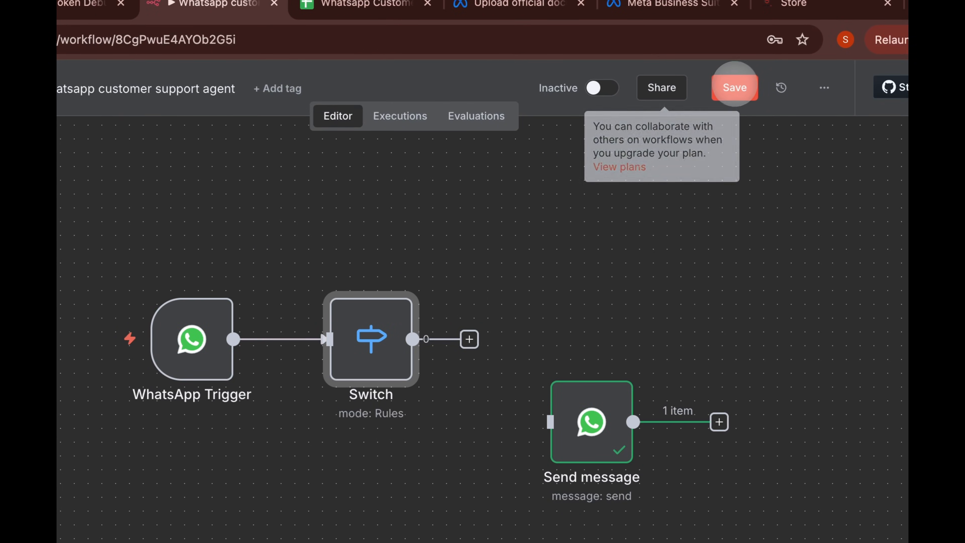
# - Load the earlier 09:25:38 execution's data into the editor and inspect the trigger
pyautogui.click(416, 115)
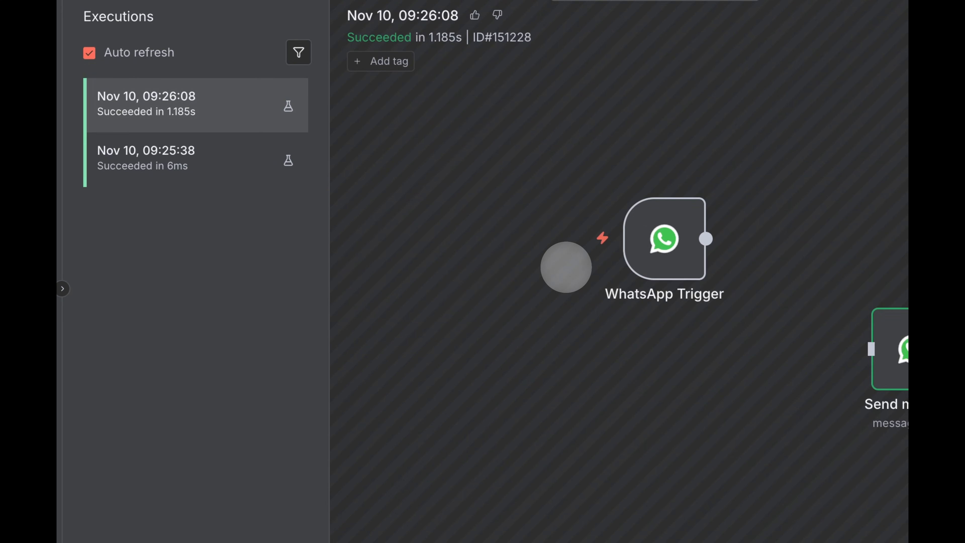
pyautogui.click(210, 165)
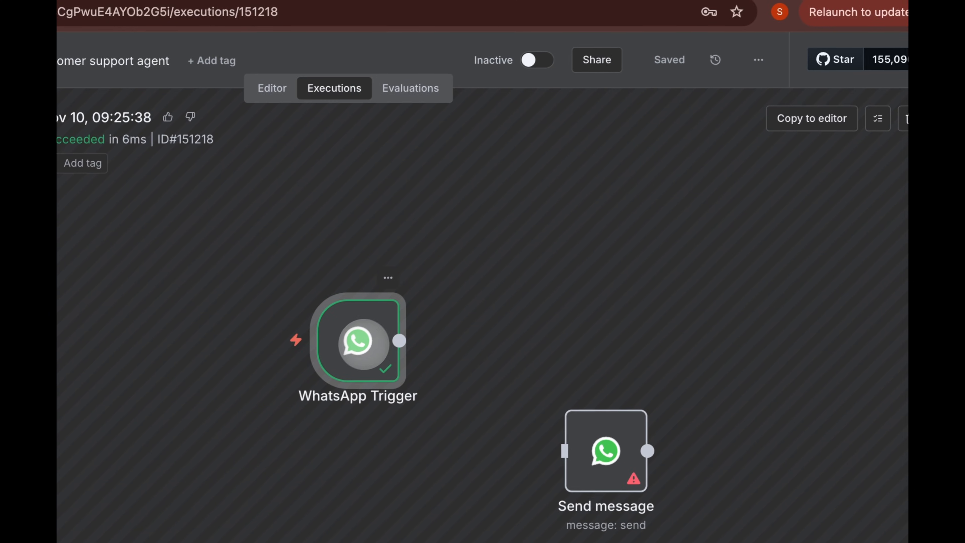
pyautogui.click(782, 118)
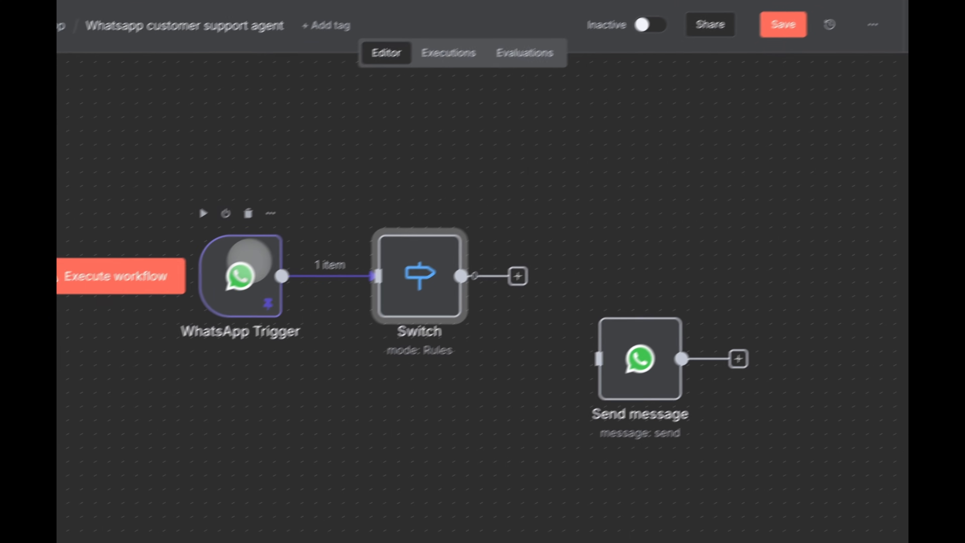
pyautogui.doubleClick(249, 260)
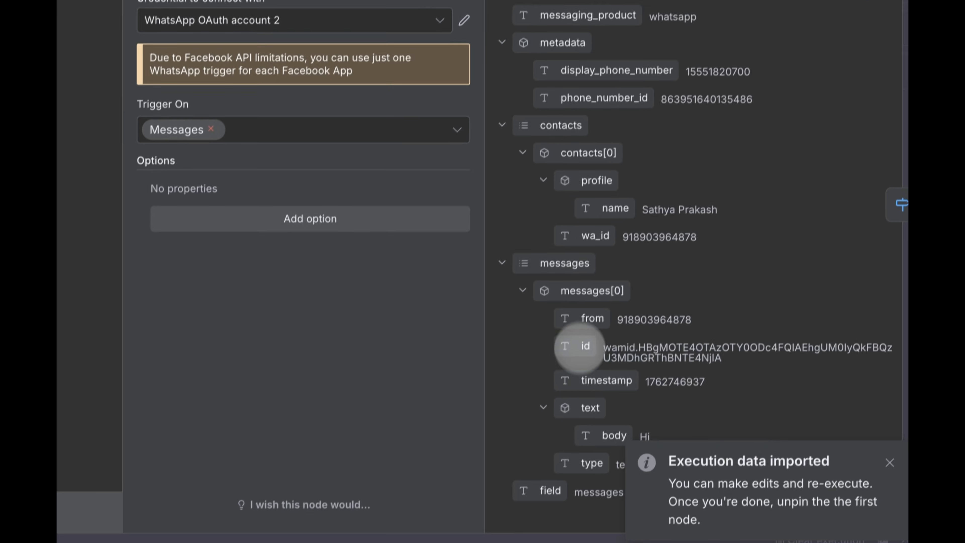
pyautogui.click(700, 64)
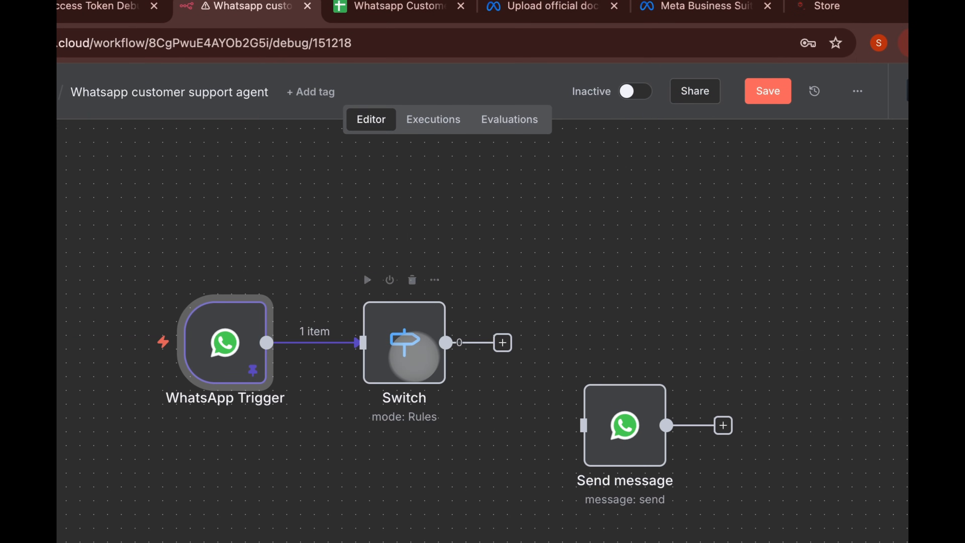
# - Route the Switch on messages[0].type into text and audio rules, then test-run it
pyautogui.doubleClick(414, 357)
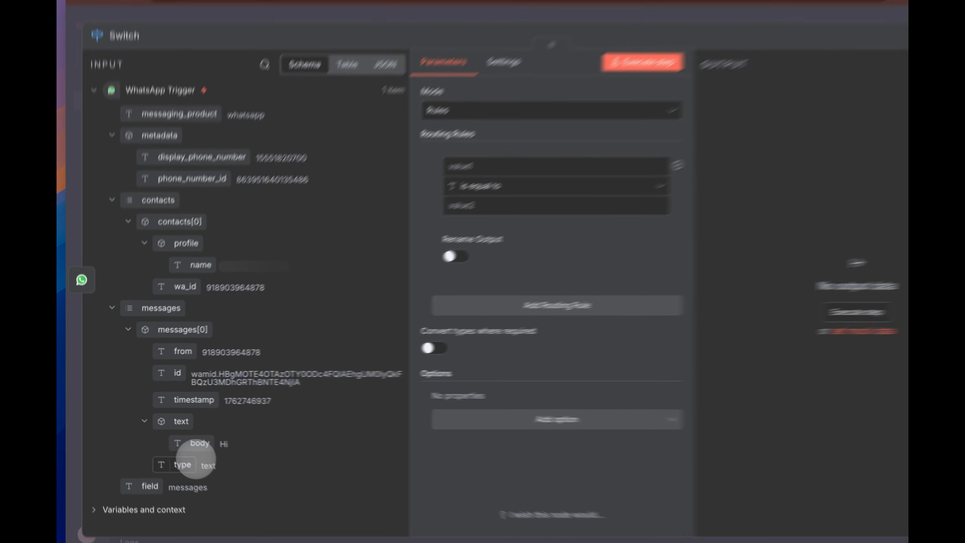
pyautogui.moveTo(170, 453); pyautogui.dragTo(417, 205)
pyautogui.moveTo(395, 155); pyautogui.dragTo(397, 154)
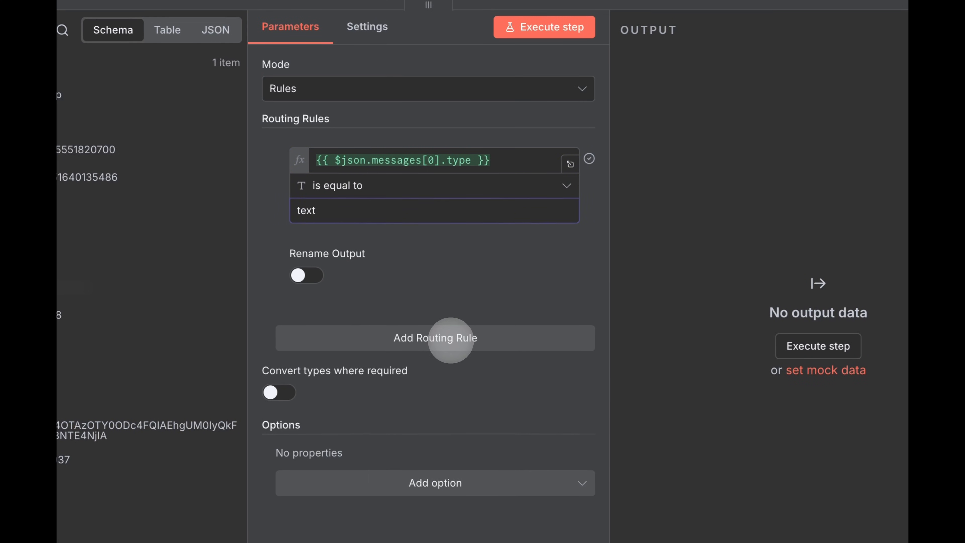
pyautogui.click(451, 337)
pyautogui.moveTo(178, 426); pyautogui.dragTo(538, 242)
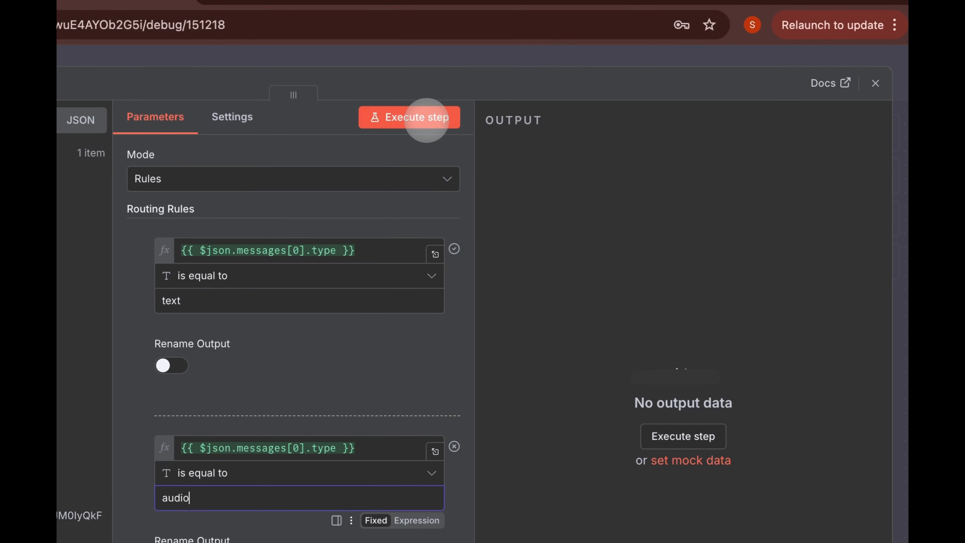
pyautogui.click(513, 9)
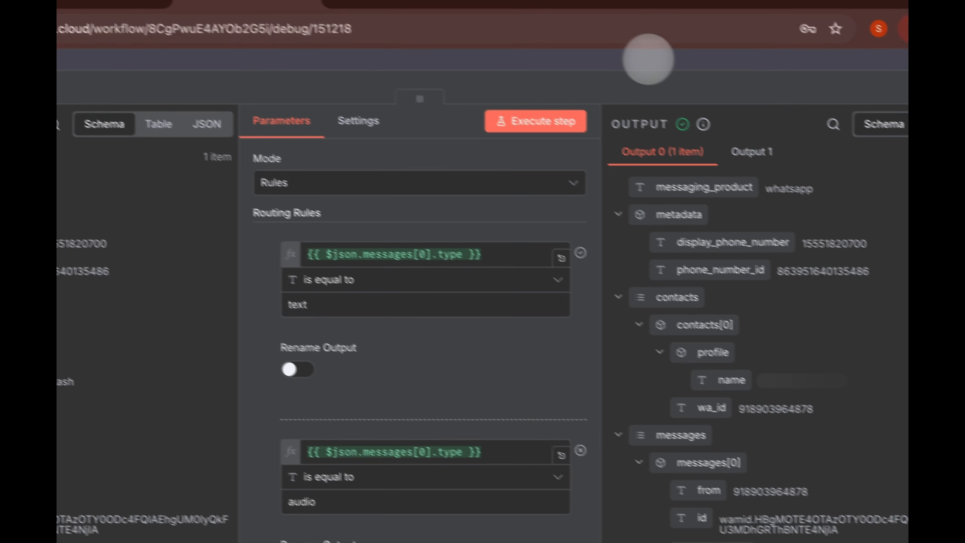
pyautogui.click(522, 59)
pyautogui.click(569, 330)
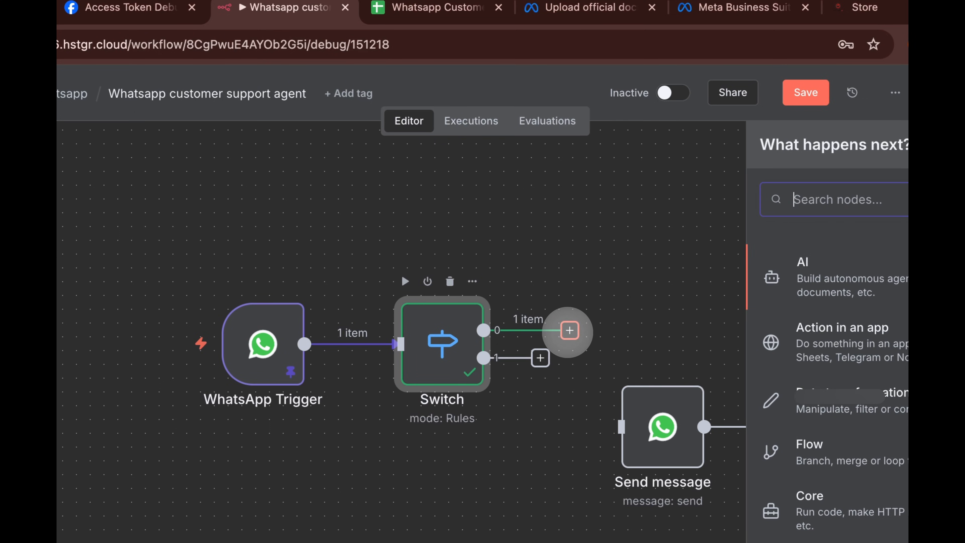
# - Add an Edit Fields node setting string field Input to messages[0].text.body ('Hi')
pyautogui.write('edit')
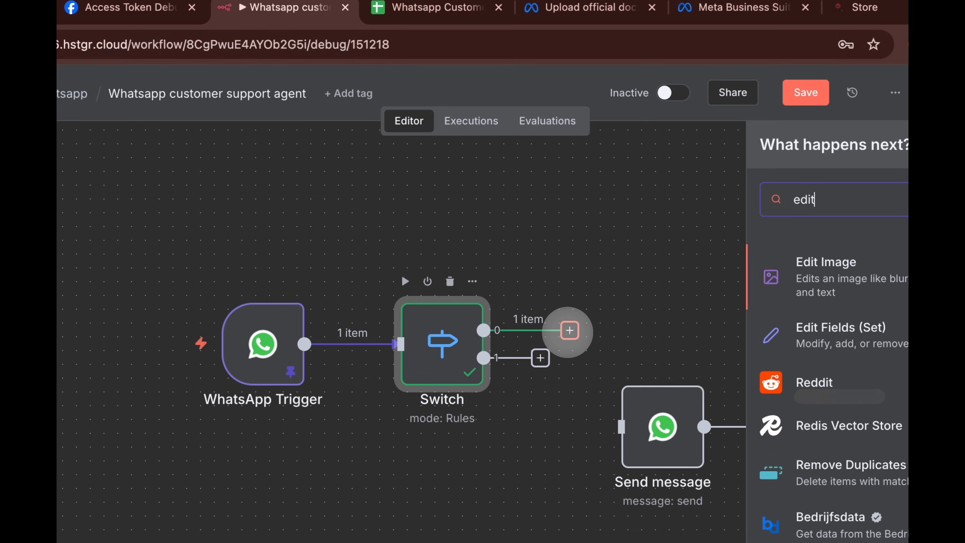
pyautogui.press('Return')
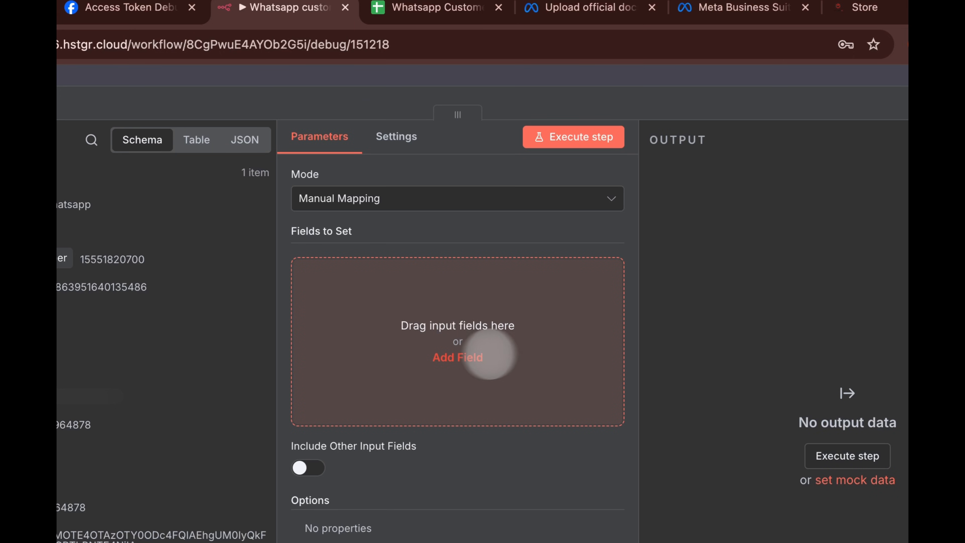
pyautogui.click(446, 351)
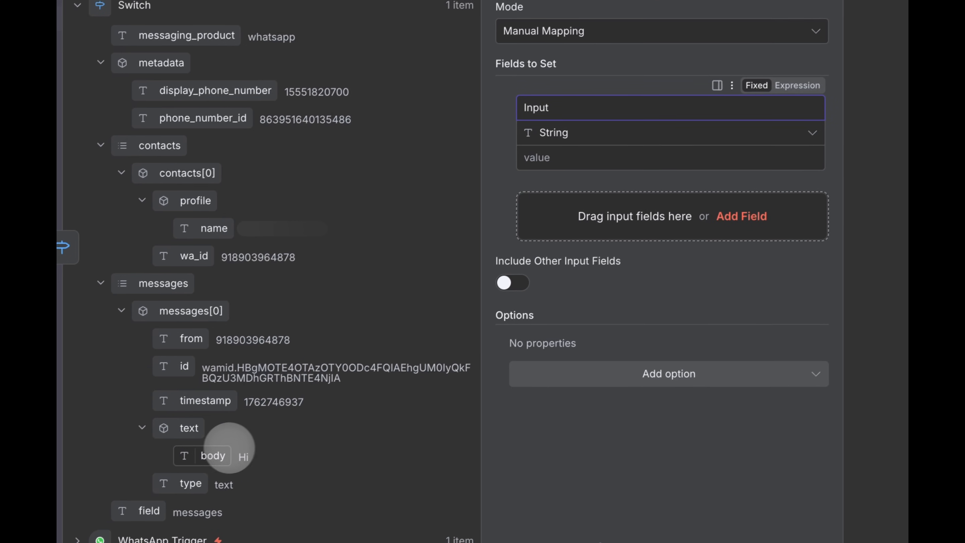
pyautogui.moveTo(219, 450); pyautogui.dragTo(528, 151)
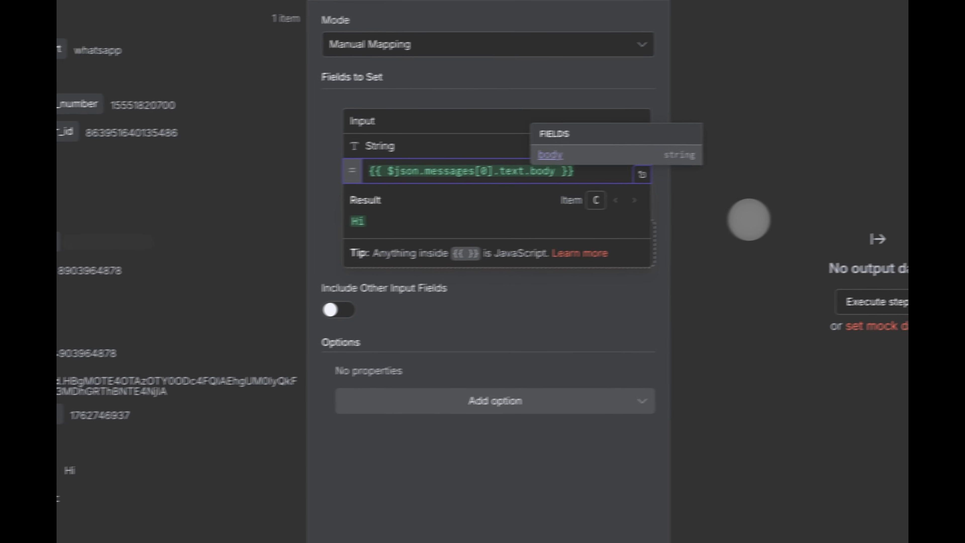
pyautogui.click(747, 220)
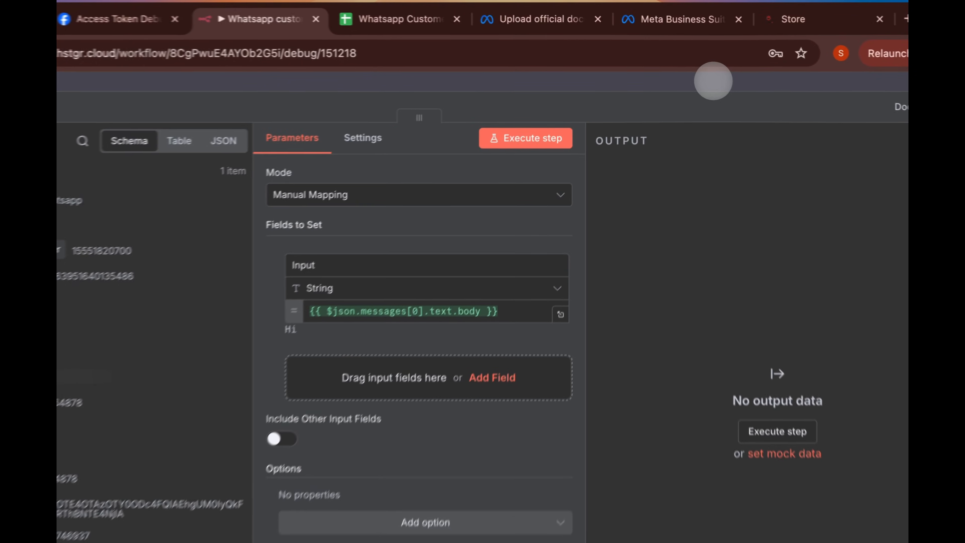
pyautogui.click(689, 69)
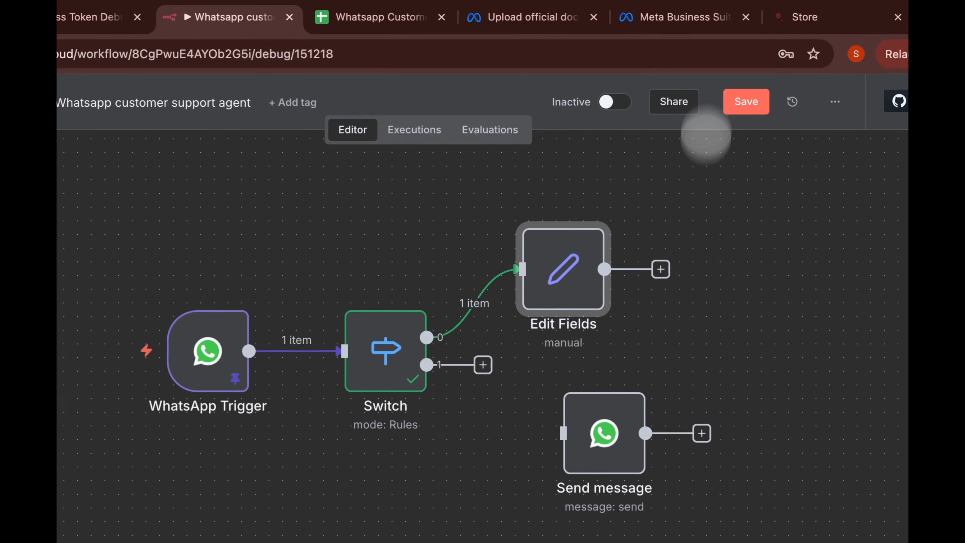
# - Add an AI Agent after Edit Fields with prompt source set to Define below
pyautogui.click(657, 195)
pyautogui.write('ai agen')
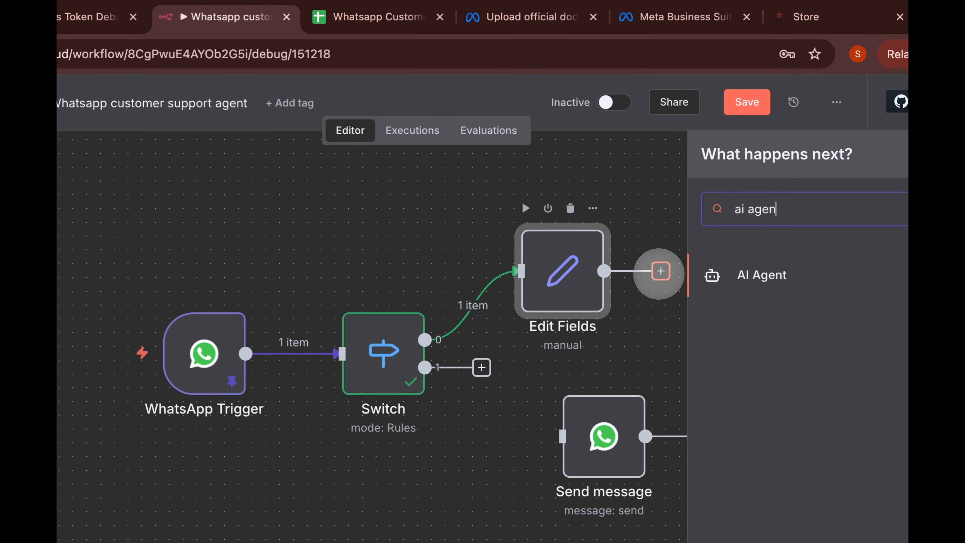
pyautogui.press('Return')
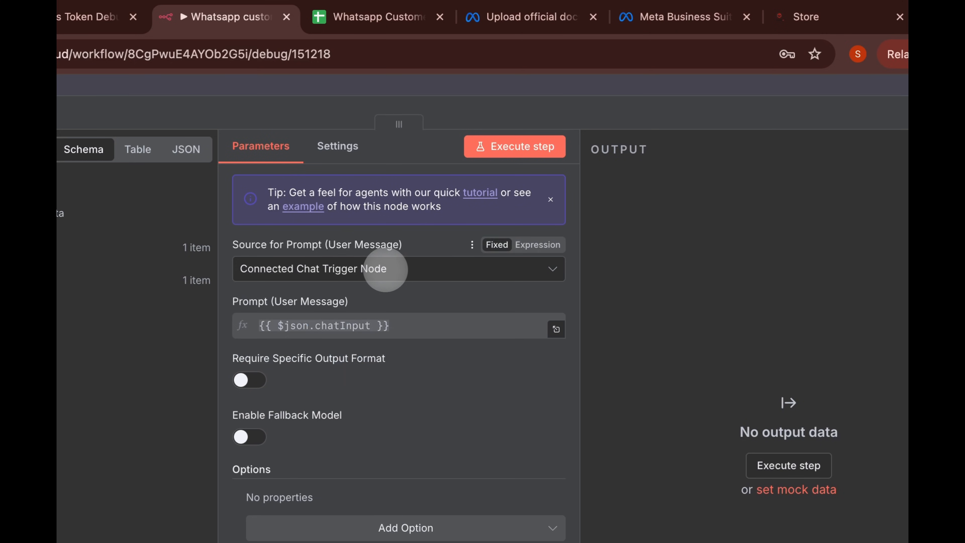
pyautogui.click(385, 269)
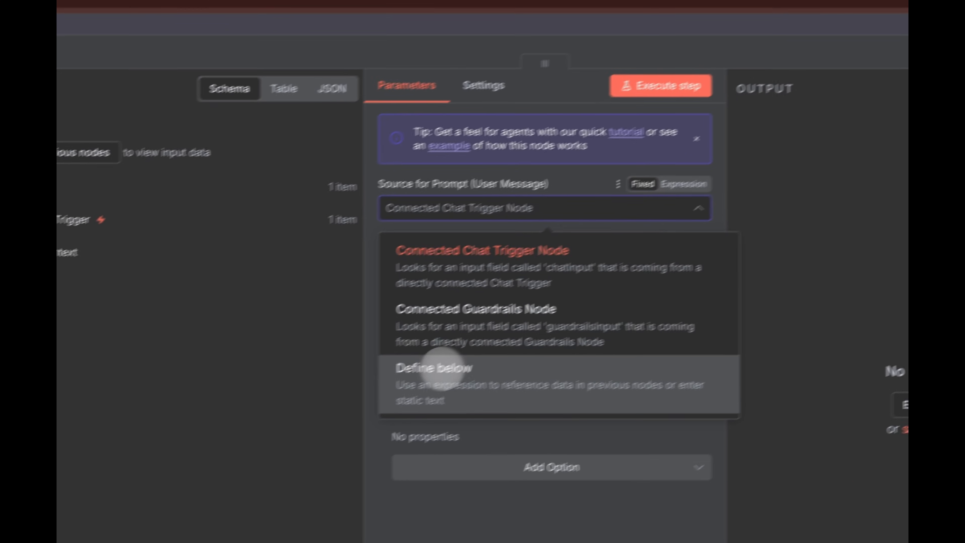
pyautogui.click(288, 429)
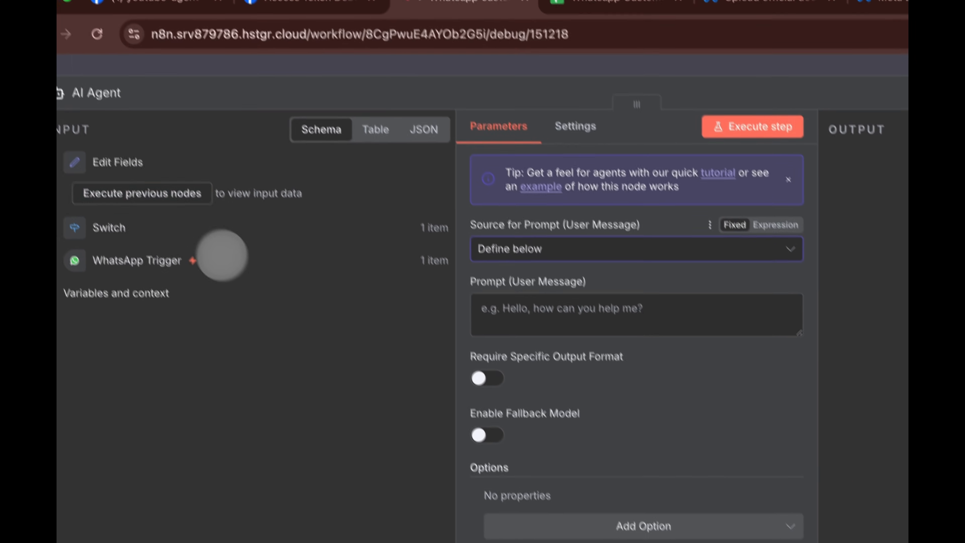
pyautogui.click(350, 8)
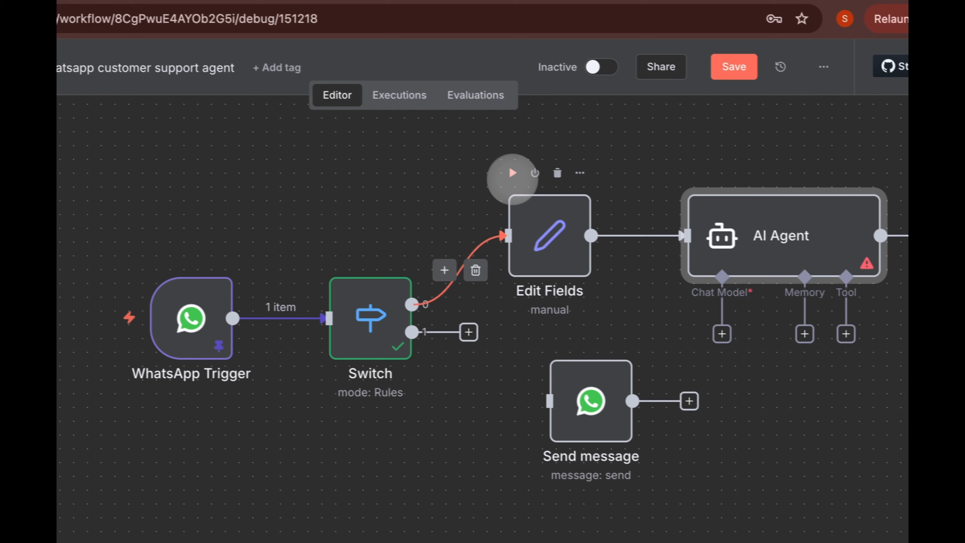
pyautogui.click(651, 196)
# - Set the agent prompt to {{ $json.Input }} and add the 'You are a helpful assistant' System Message
pyautogui.doubleClick(790, 241)
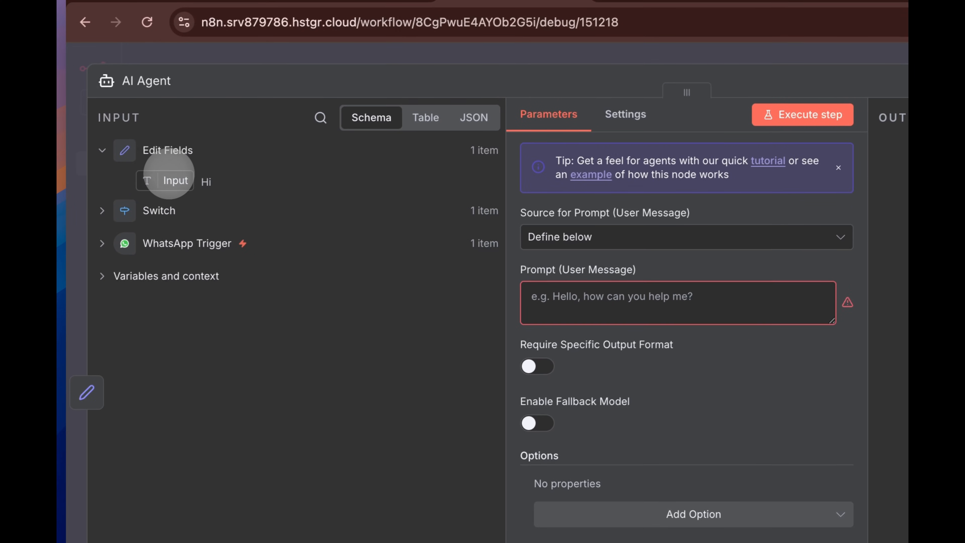
pyautogui.moveTo(169, 173); pyautogui.dragTo(266, 203)
pyautogui.moveTo(354, 289); pyautogui.dragTo(538, 287)
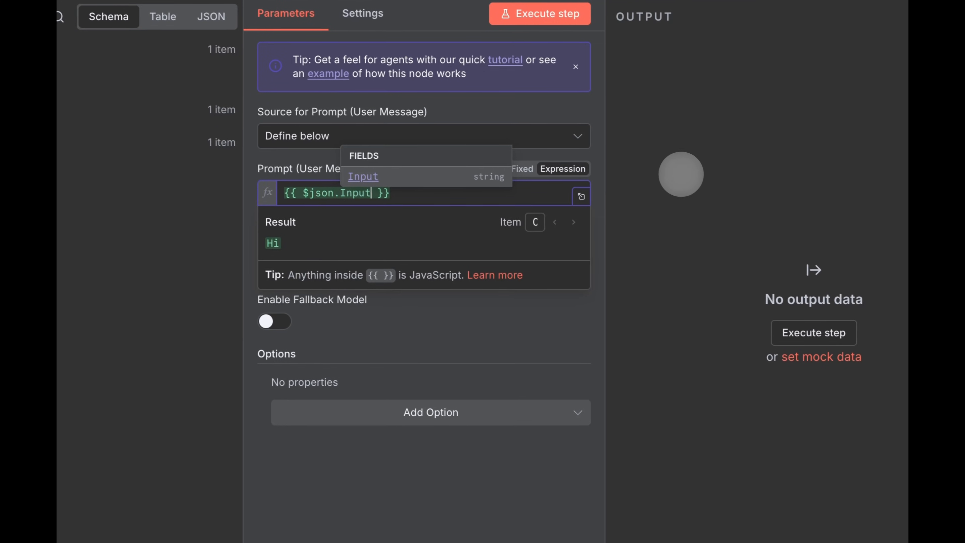
pyautogui.click(722, 187)
pyautogui.click(385, 406)
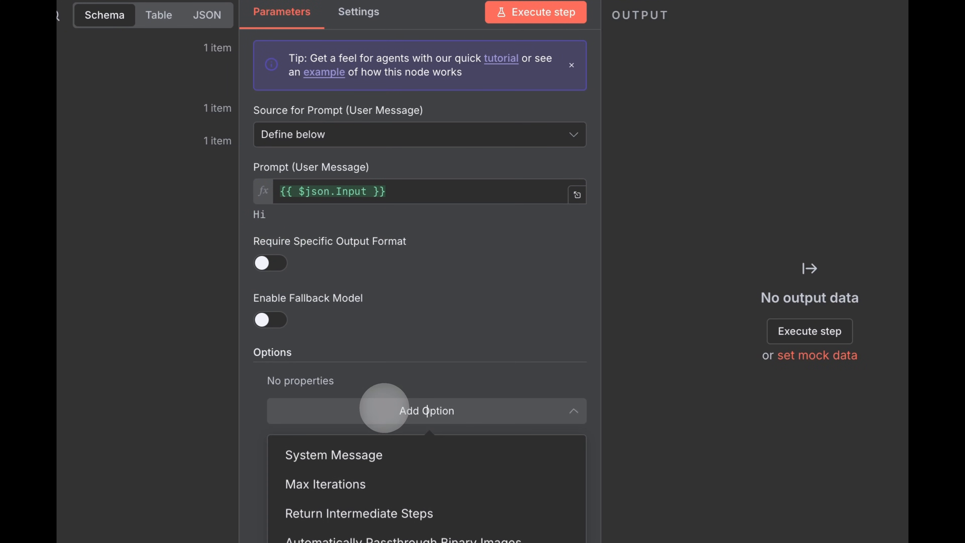
pyautogui.click(374, 454)
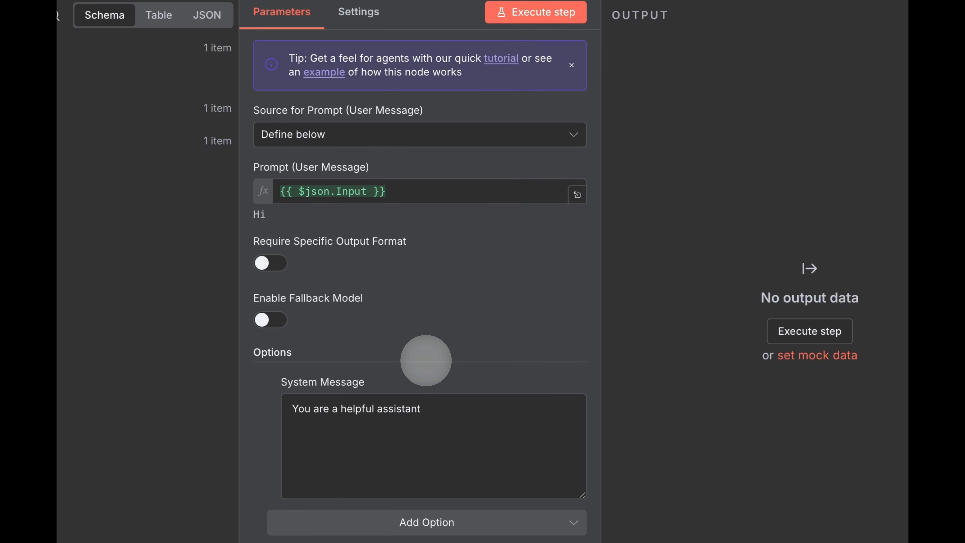
pyautogui.scroll(-2, 432, 242)
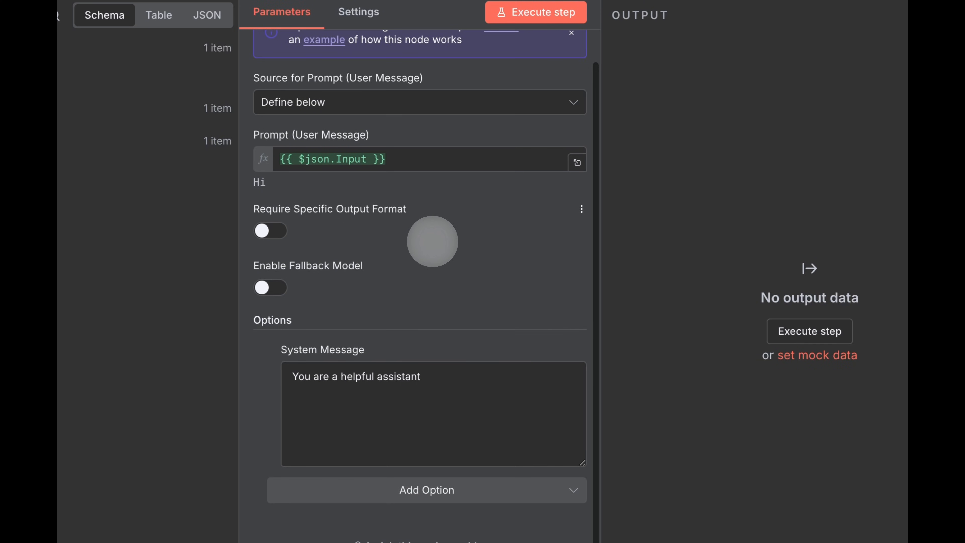
pyautogui.click(653, 64)
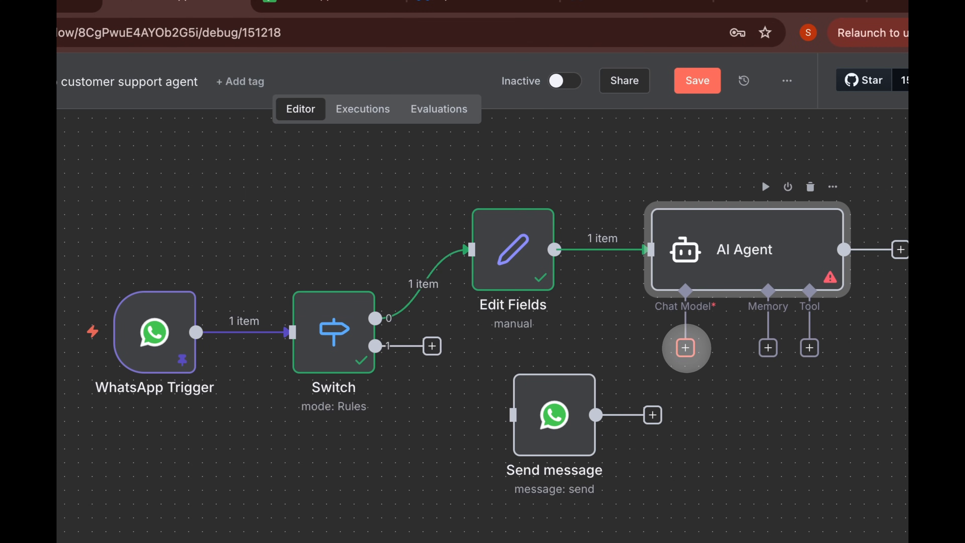
# - Attach a Google Gemini Chat Model using the Google Gemini account credential
pyautogui.click(685, 347)
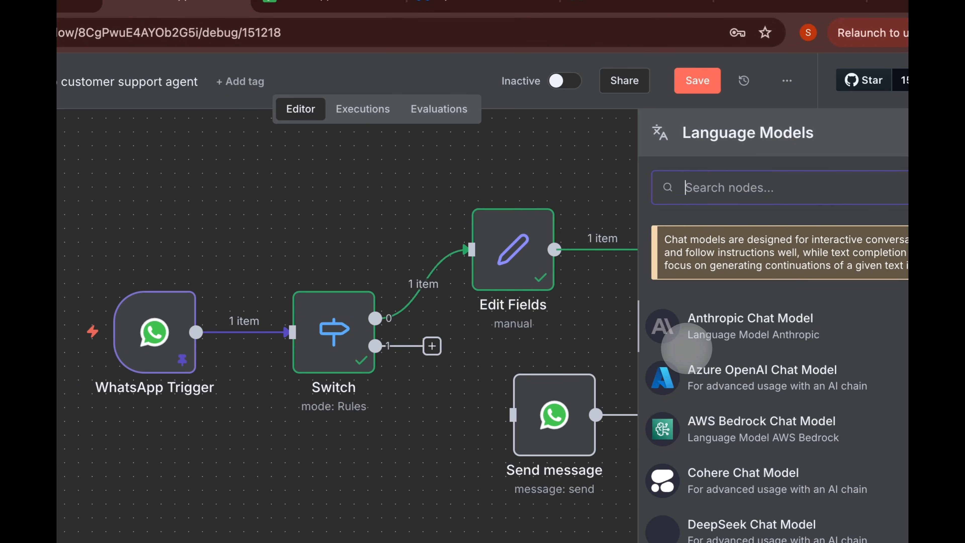
pyautogui.write('gemi')
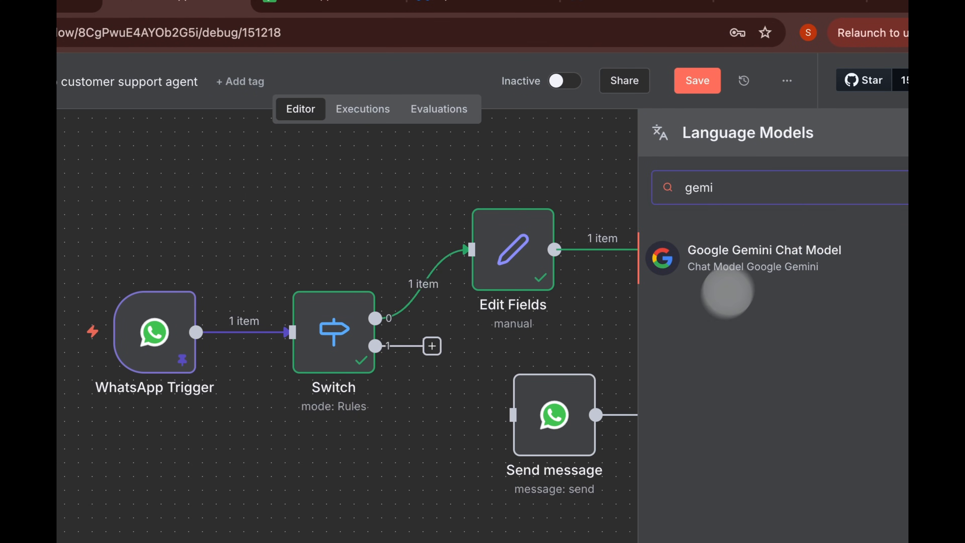
pyautogui.click(753, 255)
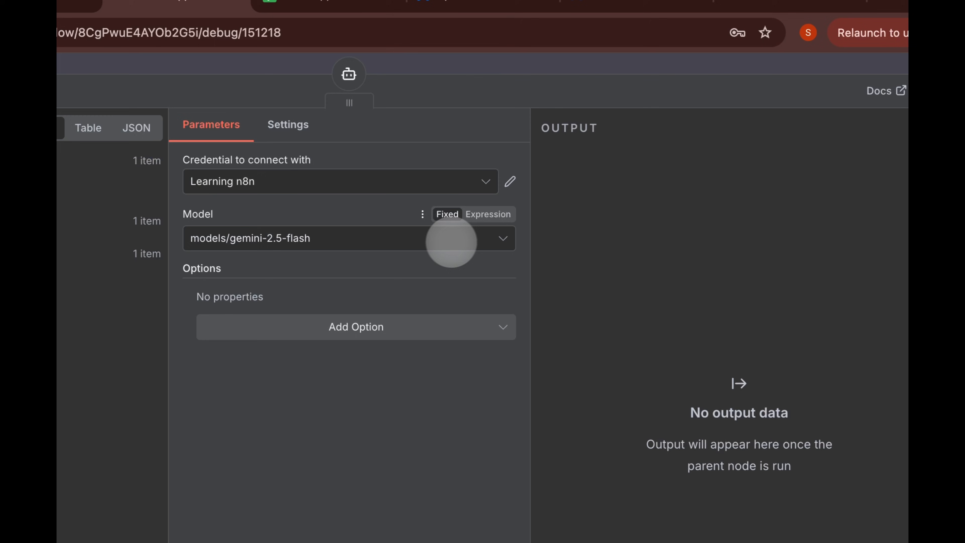
pyautogui.click(402, 185)
pyautogui.click(362, 224)
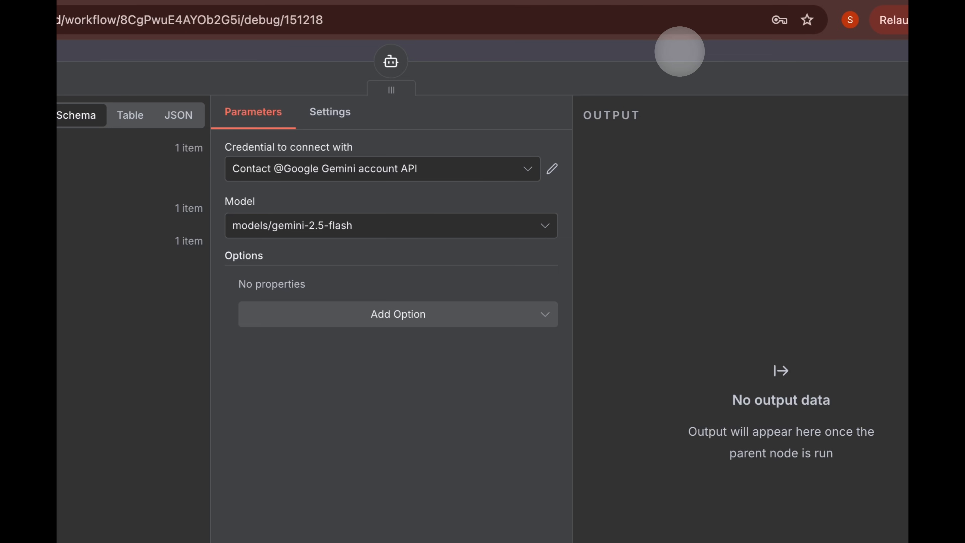
pyautogui.click(679, 51)
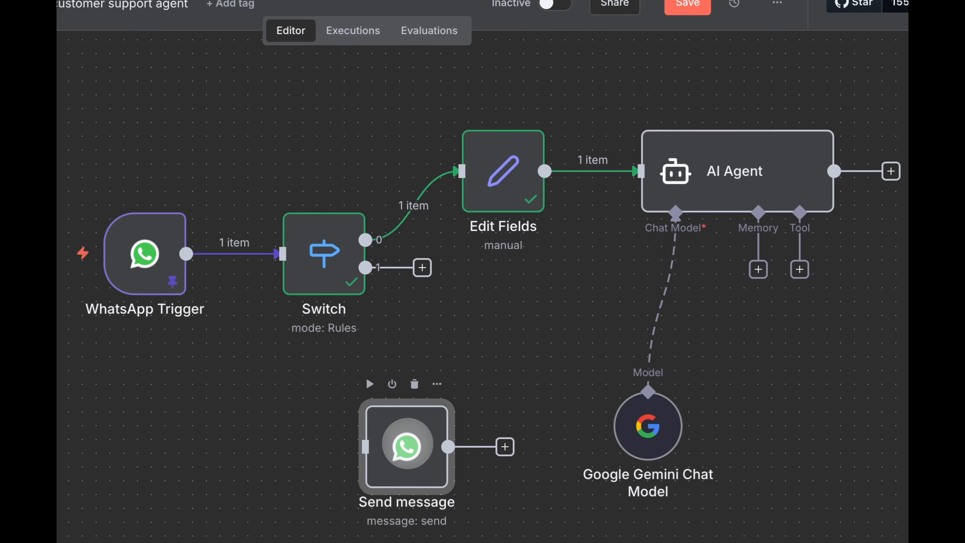
# - Attach Simple Memory with a manually defined session key mapped to the sender's wa_id
pyautogui.click(758, 270)
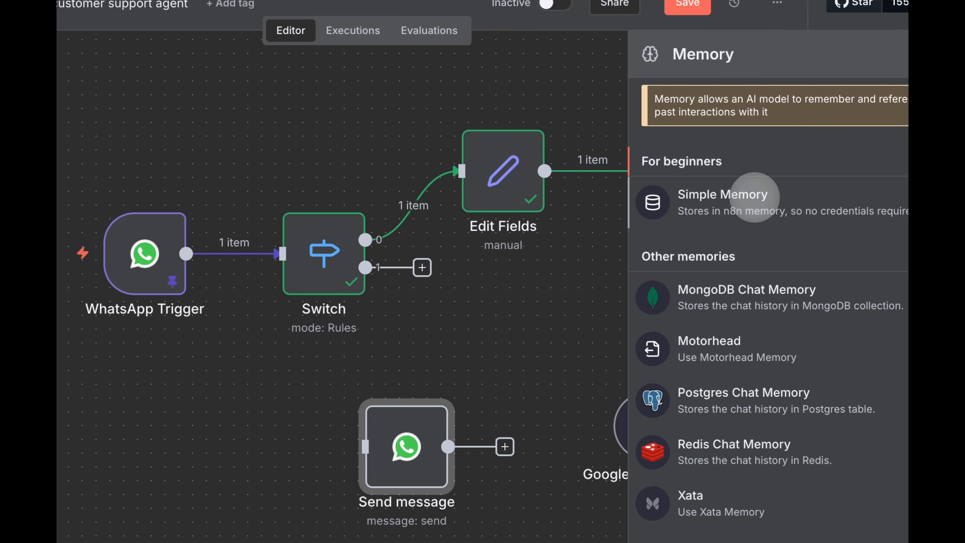
pyautogui.click(754, 197)
pyautogui.click(377, 95)
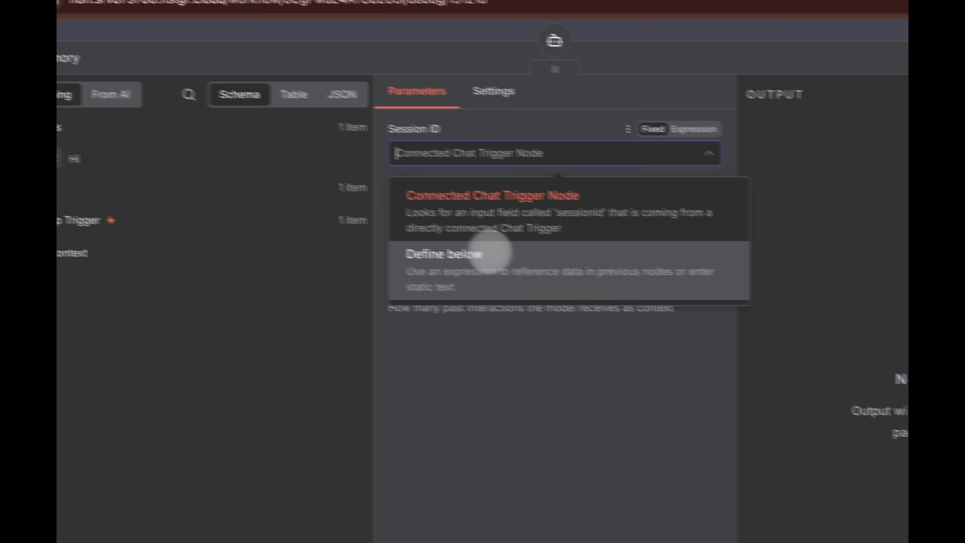
pyautogui.click(228, 238)
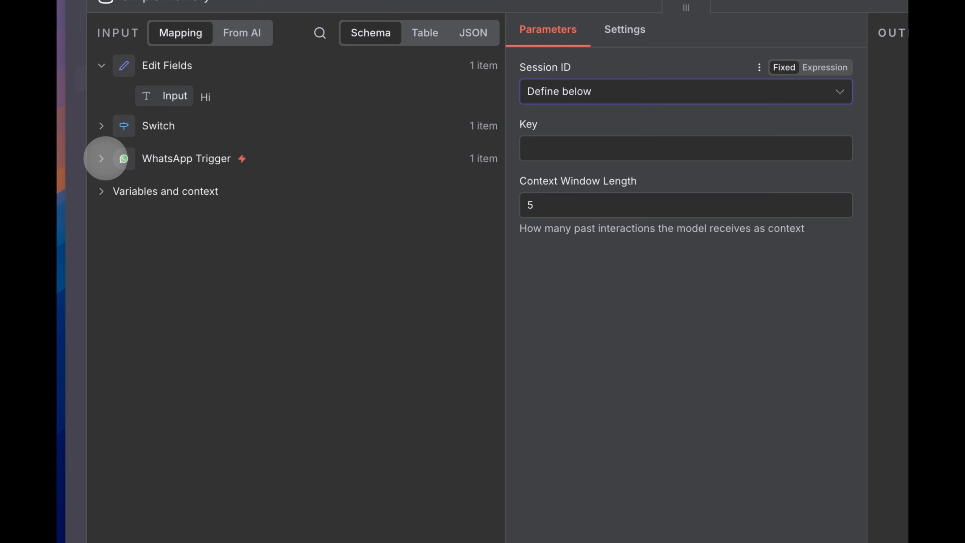
pyautogui.click(101, 154)
pyautogui.scroll(-3, 309, 184)
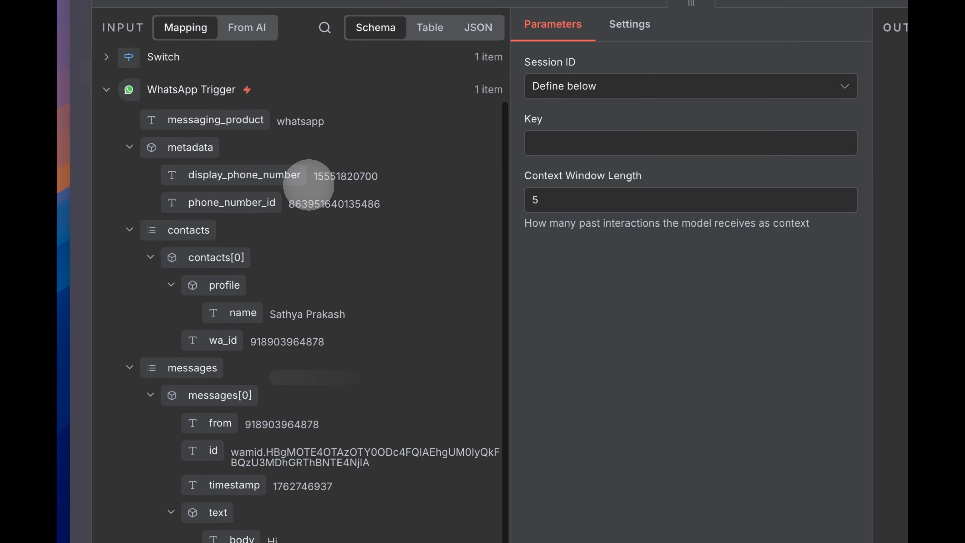
pyautogui.scroll(3, 309, 184)
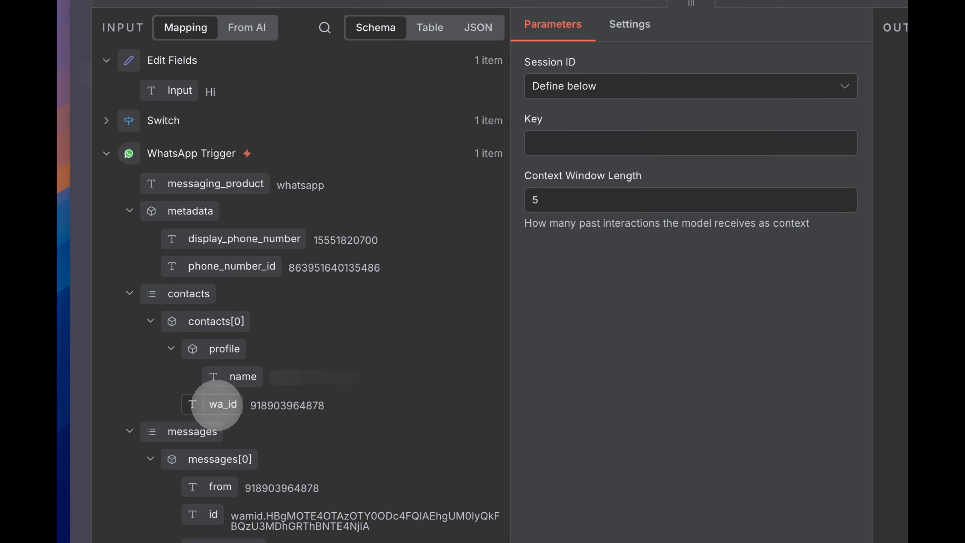
pyautogui.moveTo(424, 284); pyautogui.dragTo(558, 143)
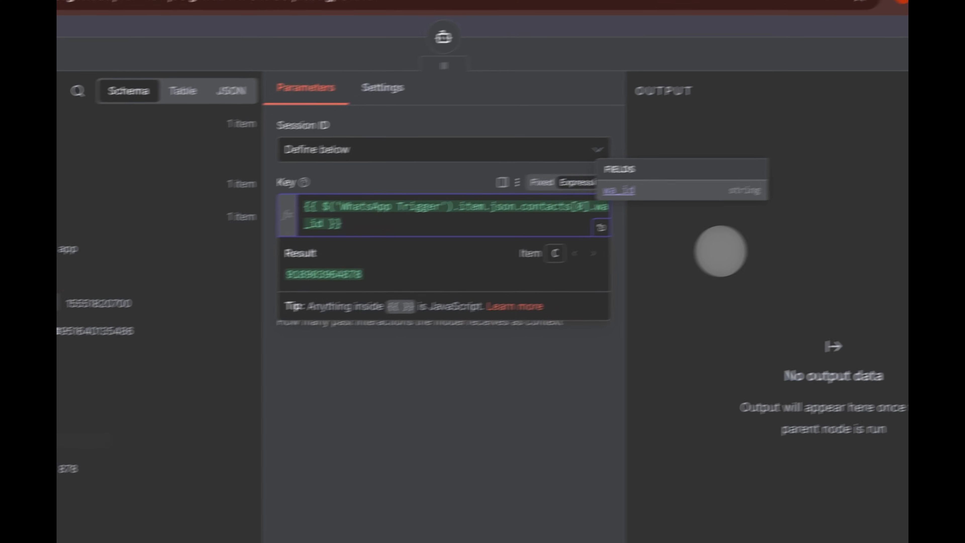
pyautogui.click(745, 246)
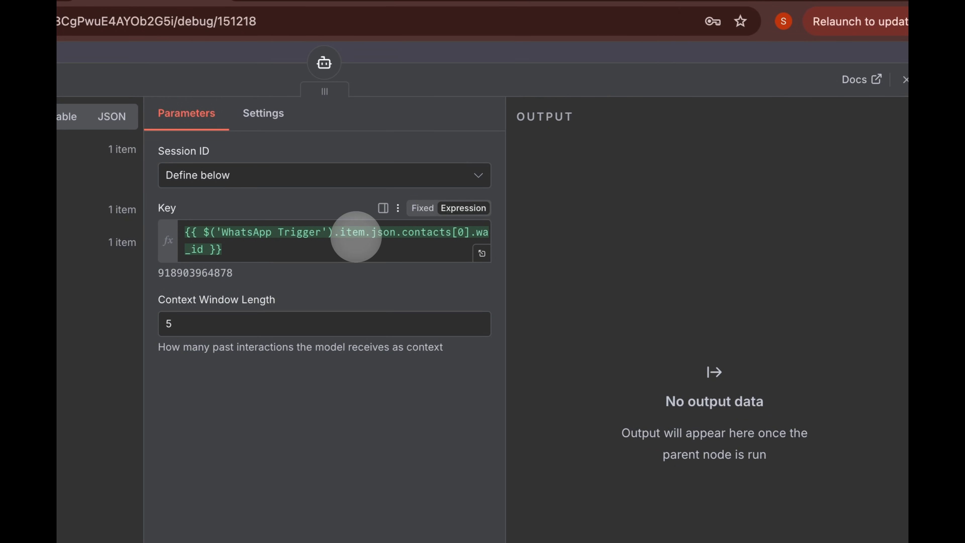
# - Change the memory key to use .first() and place Simple Memory under the agent's Memory slot
pyautogui.doubleClick(356, 233)
pyautogui.write('firs')
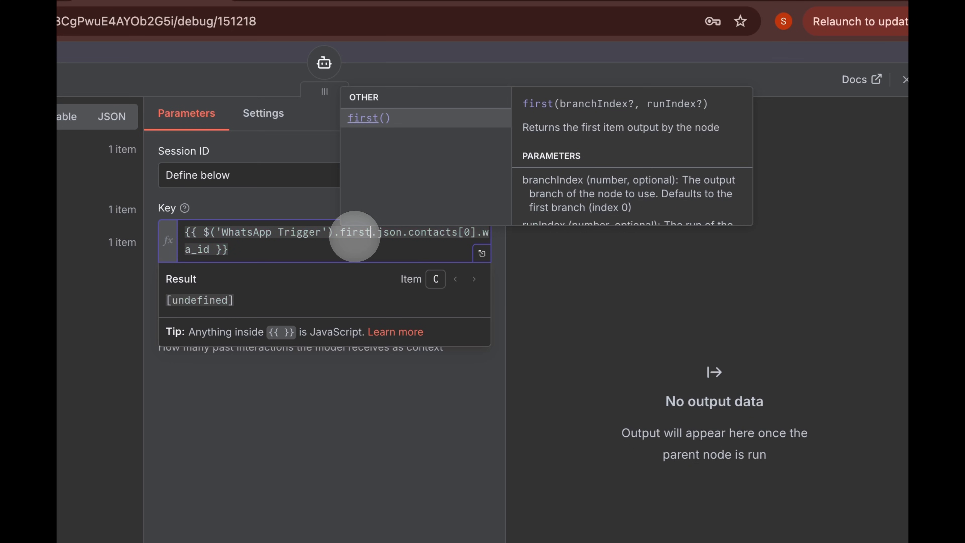
pyautogui.write('t')
pyautogui.press('Return')
pyautogui.click(718, 255)
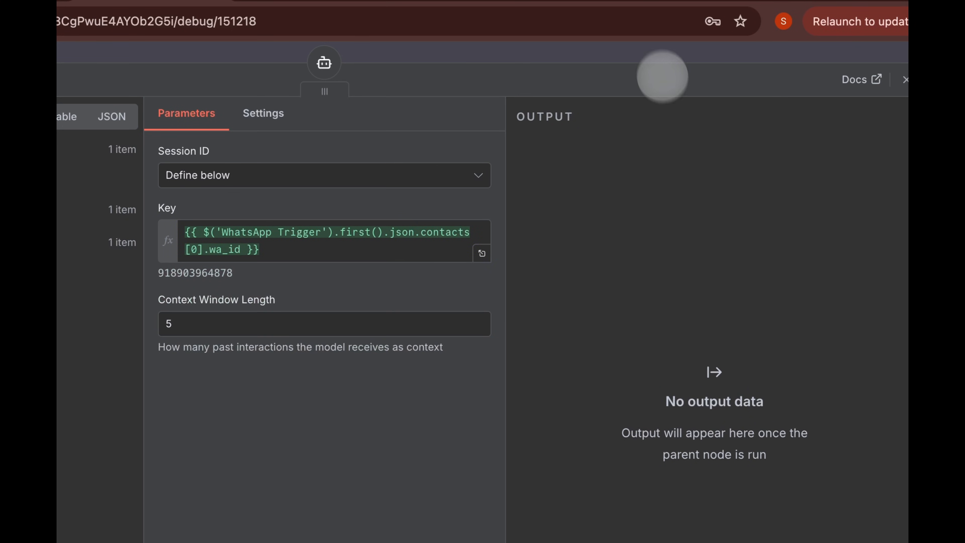
pyautogui.click(655, 51)
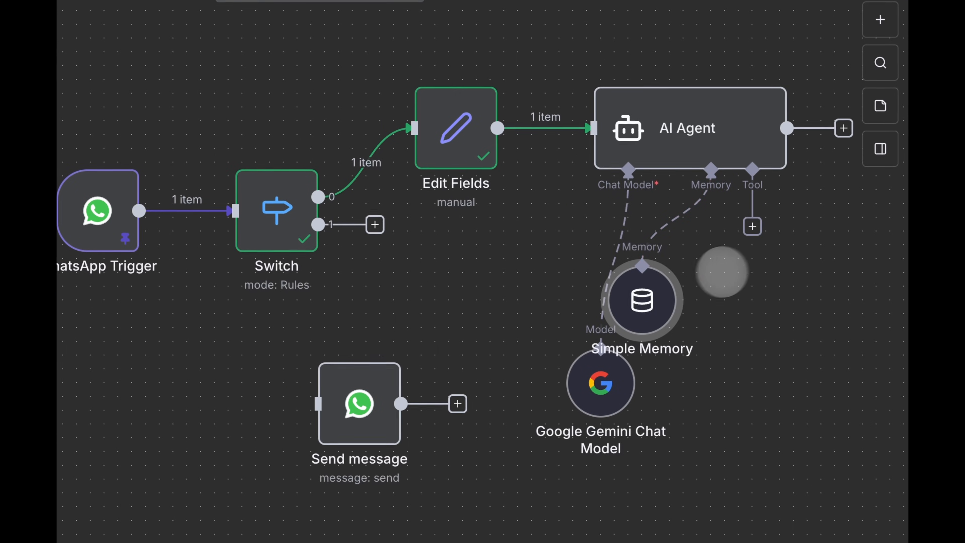
pyautogui.moveTo(675, 411); pyautogui.dragTo(755, 484)
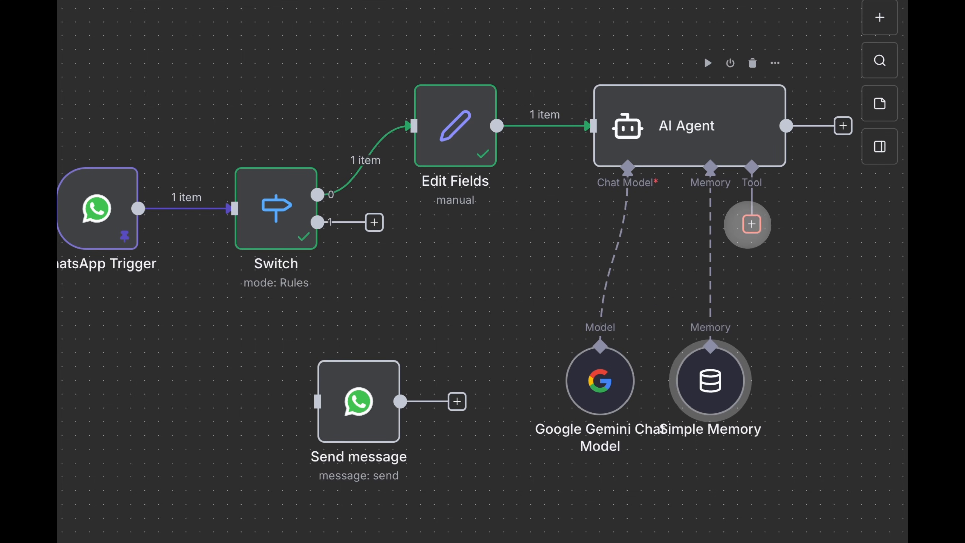
# - Attach a Google Sheets Get row(s) tool reading Sheet1 of Whatsapp Customer Agent
pyautogui.click(752, 224)
pyautogui.write('sheet')
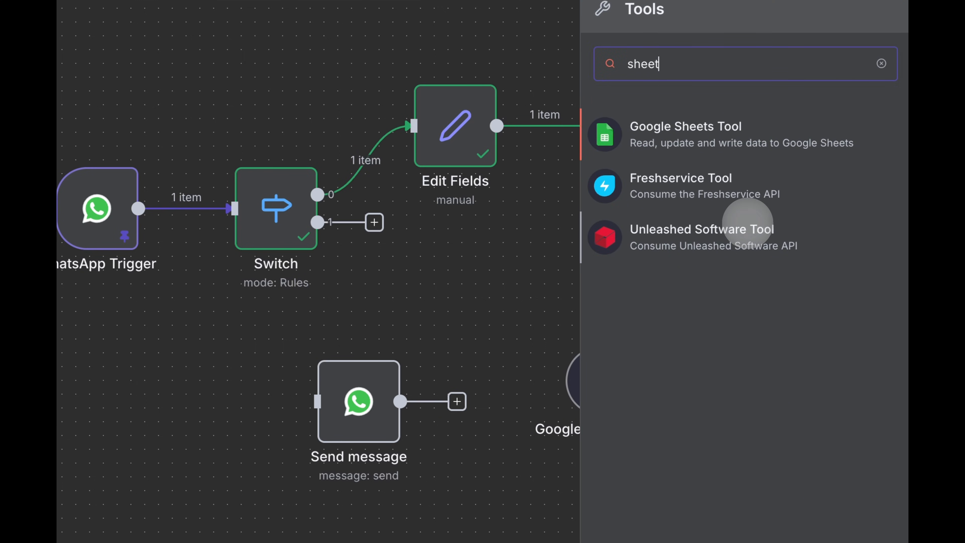
pyautogui.press('Return')
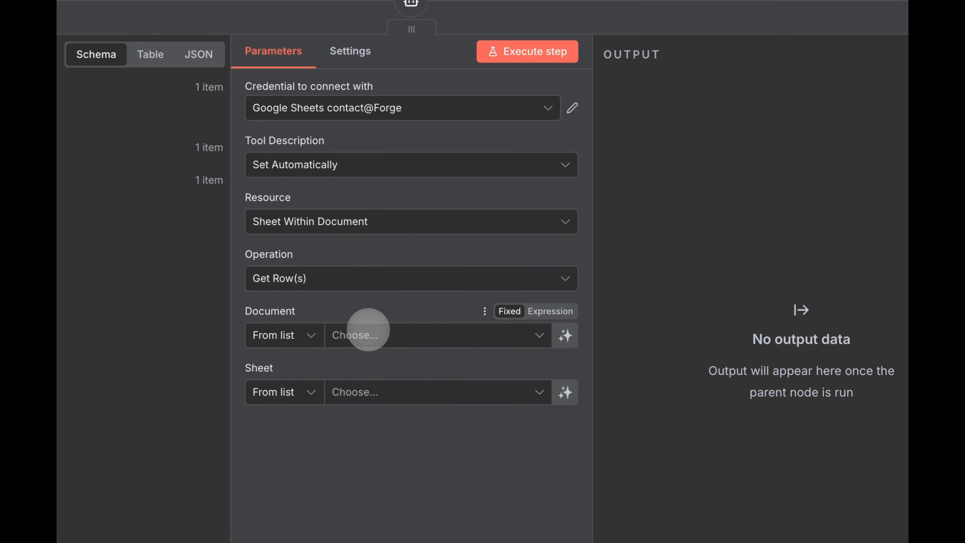
pyautogui.click(370, 335)
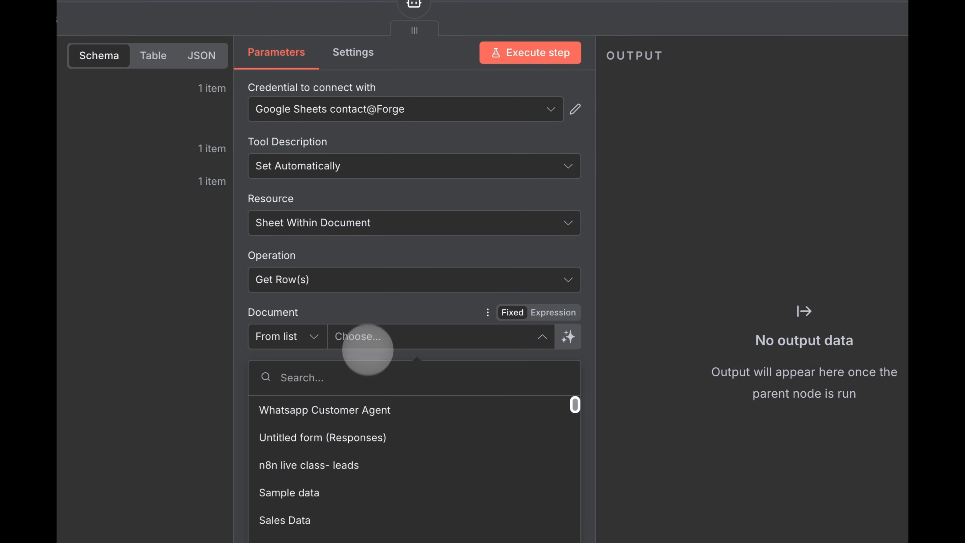
pyautogui.click(338, 409)
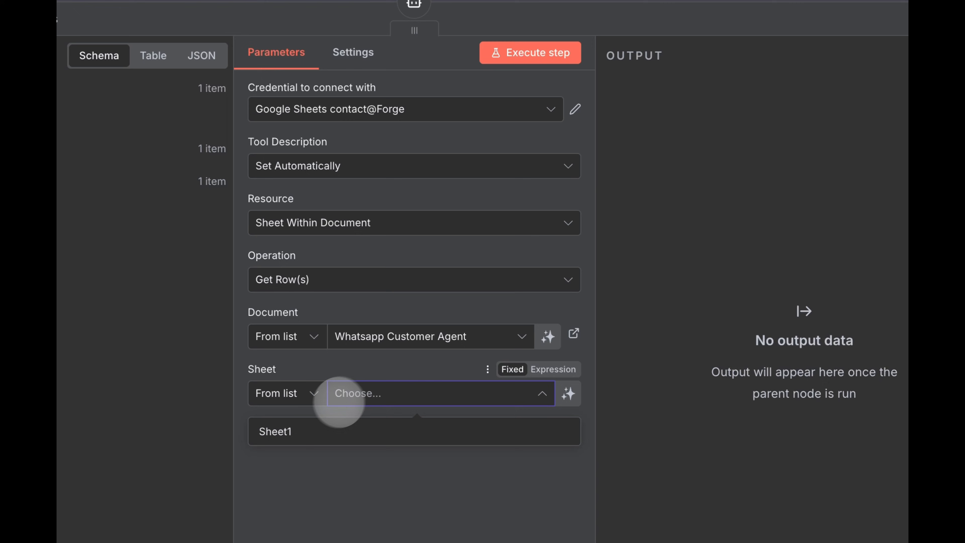
pyautogui.click(374, 437)
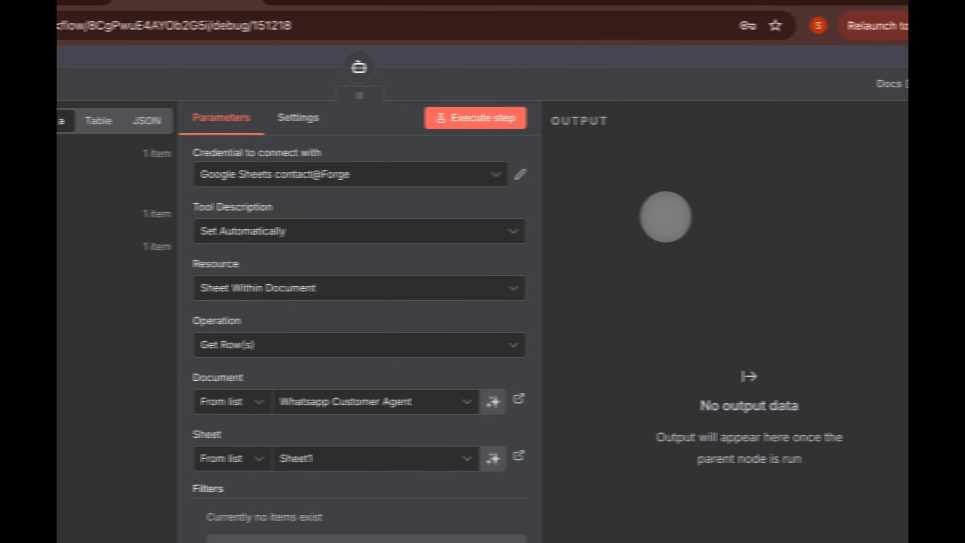
pyautogui.click(654, 58)
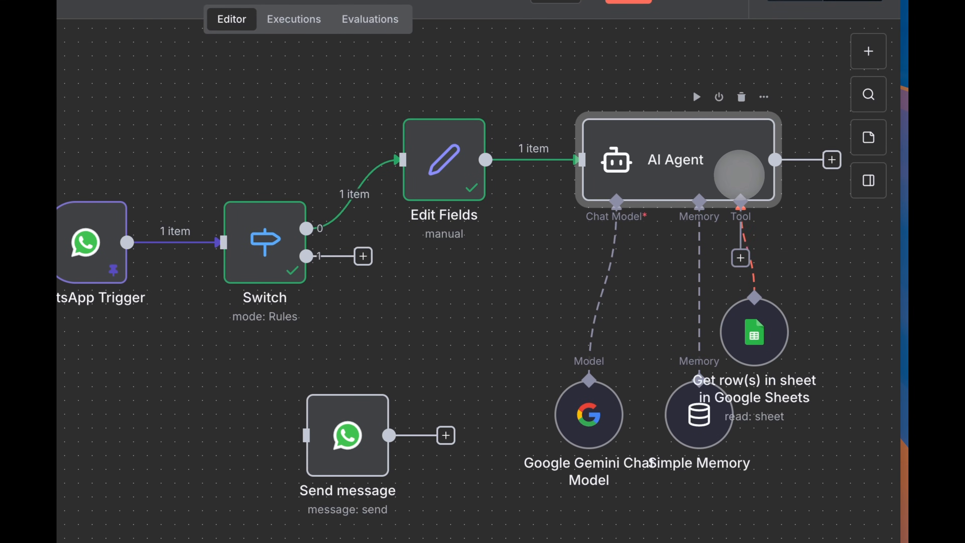
# - Add another Google Sheets tool to the AI Agent with the Append Row operation
pyautogui.click(740, 258)
pyautogui.write('sheets')
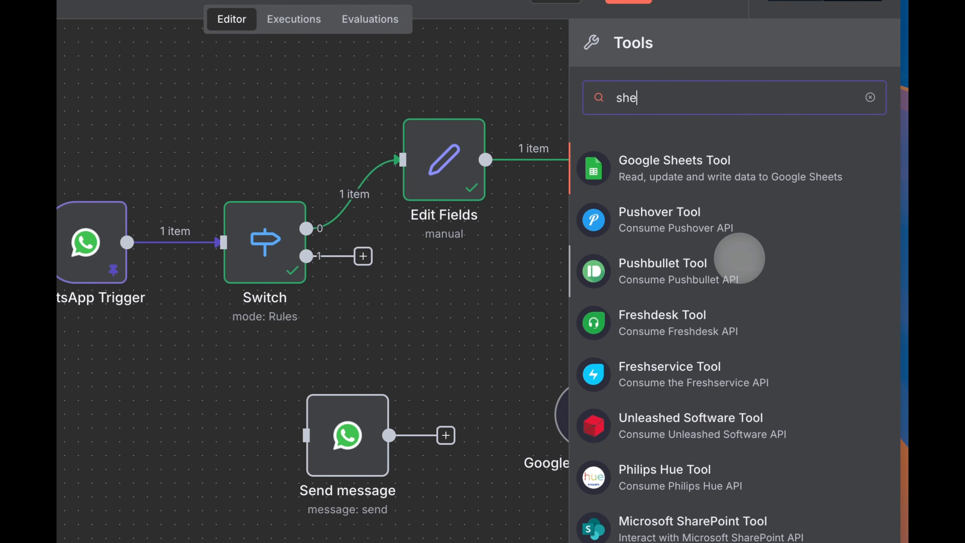
pyautogui.click(678, 165)
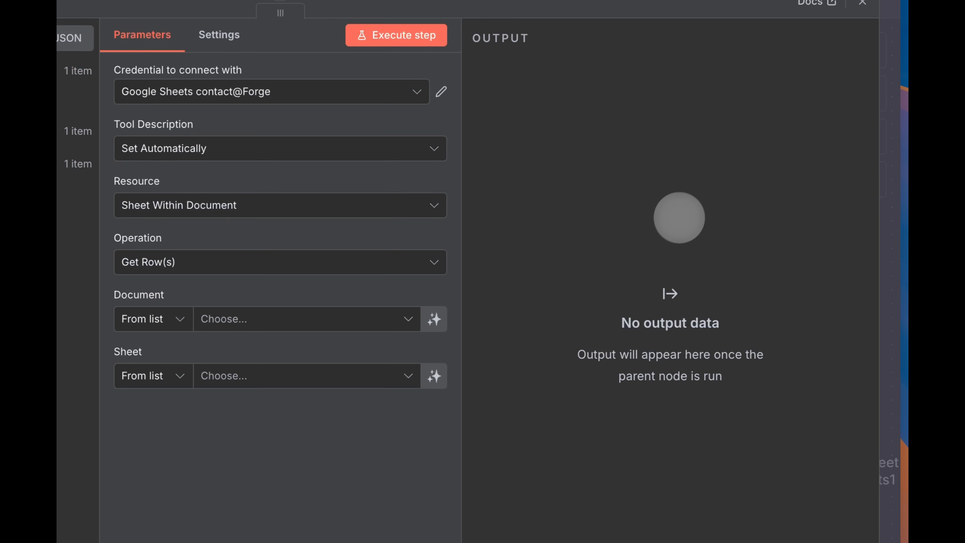
pyautogui.click(225, 269)
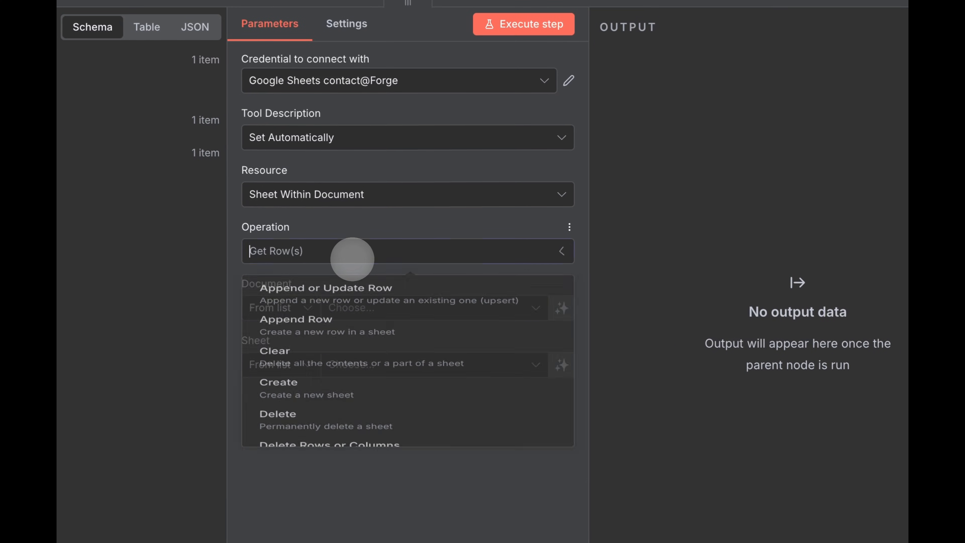
pyautogui.scroll(3, 337, 334)
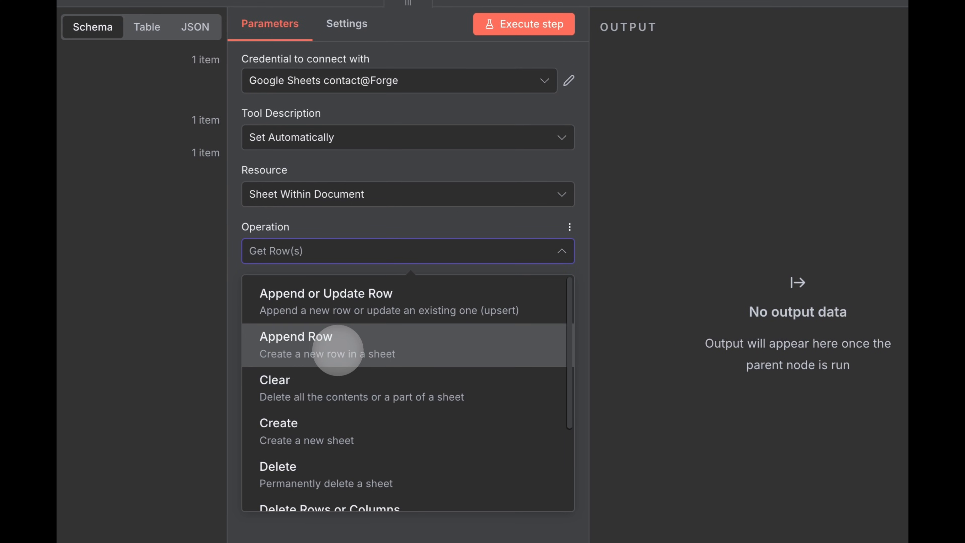
pyautogui.click(337, 351)
# - Target Sheet1 of Whatsapp Customer Agent and check its Name, Email, Mobile Number, Purpose columns
pyautogui.click(381, 308)
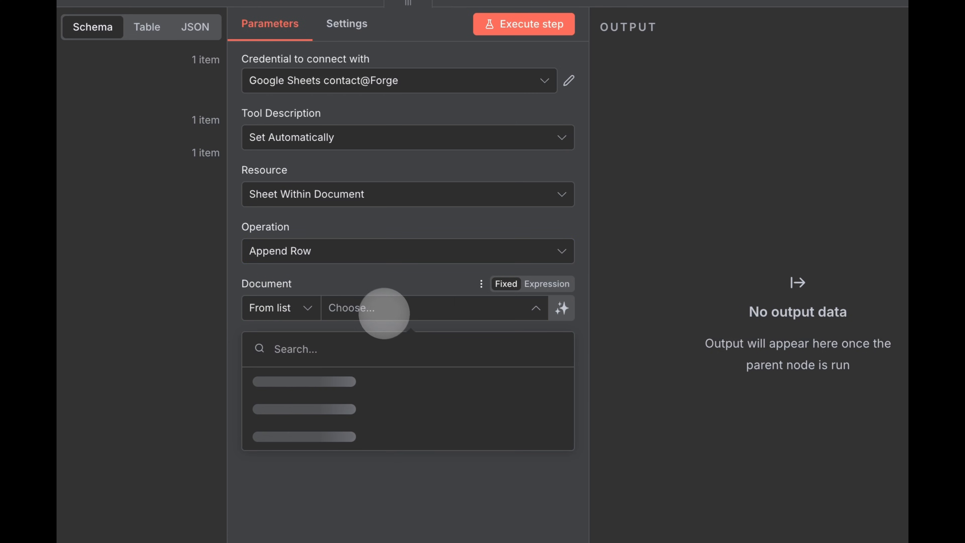
pyautogui.click(434, 378)
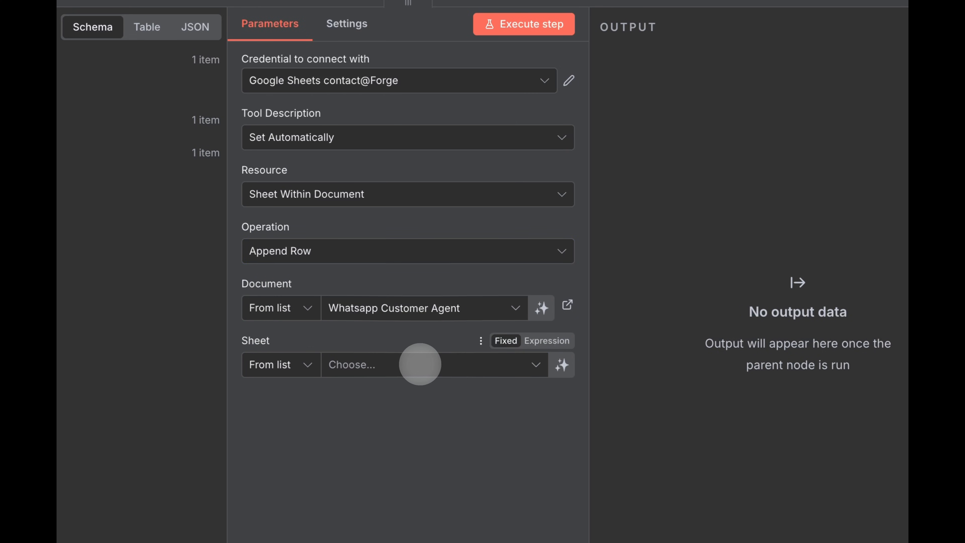
pyautogui.click(420, 364)
pyautogui.click(438, 396)
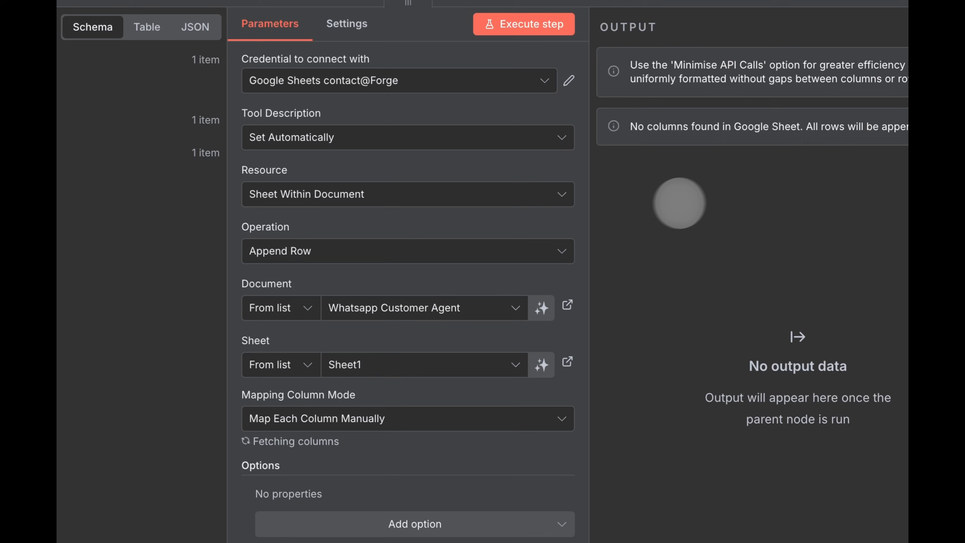
pyautogui.scroll(-6, 459, 252)
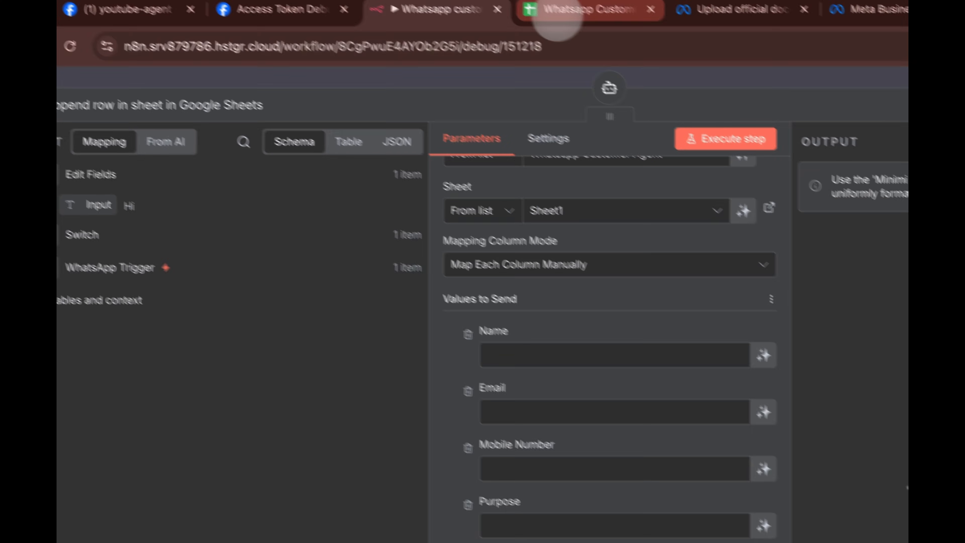
pyautogui.click(559, 9)
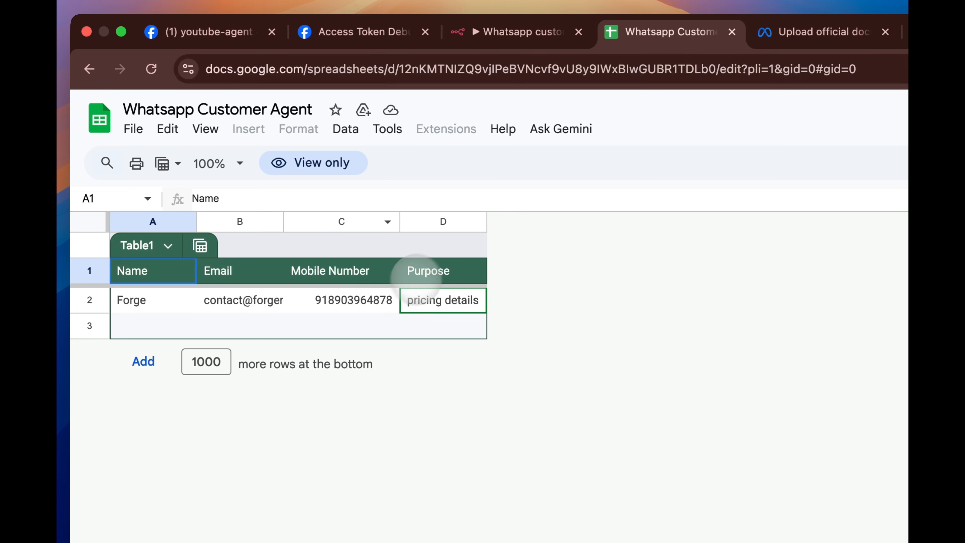
pyautogui.click(475, 32)
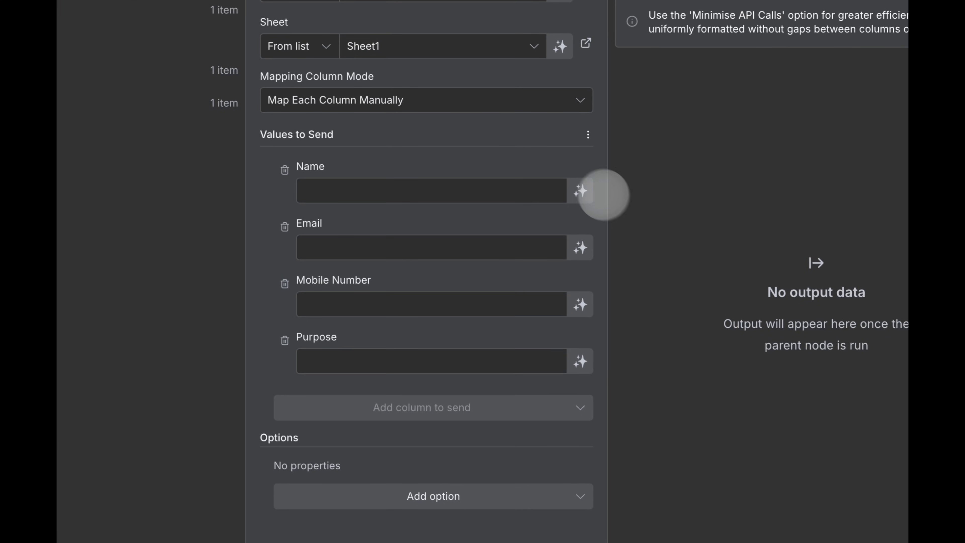
# - Let the model define the Name, Email and Purpose columns
pyautogui.click(580, 191)
pyautogui.click(580, 268)
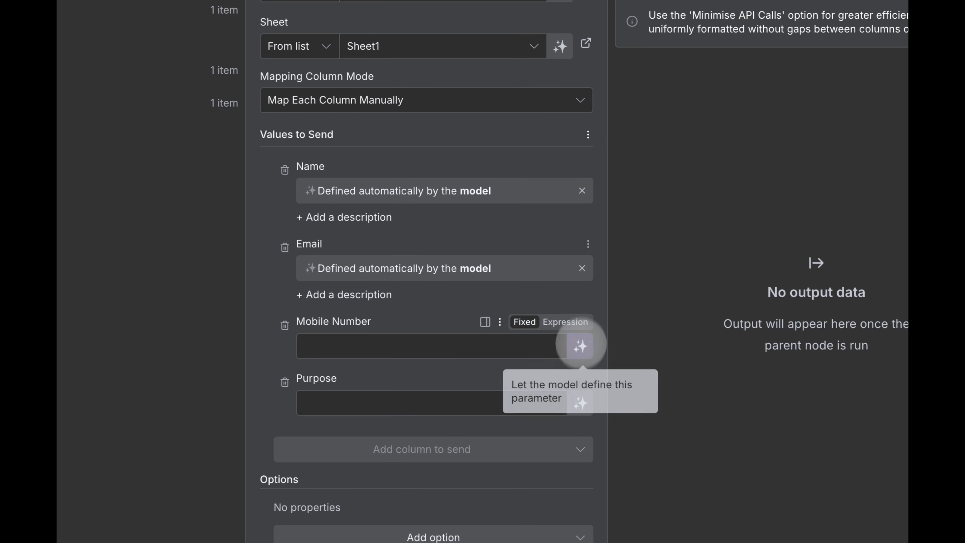
pyautogui.click(581, 402)
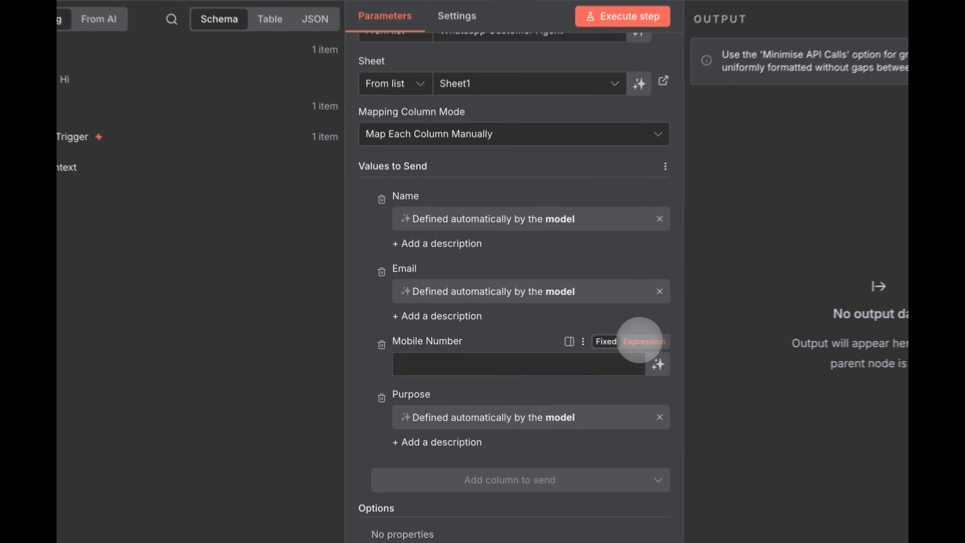
# - Map Mobile Number to the WhatsApp Trigger's first() contact wa_id
pyautogui.click(575, 343)
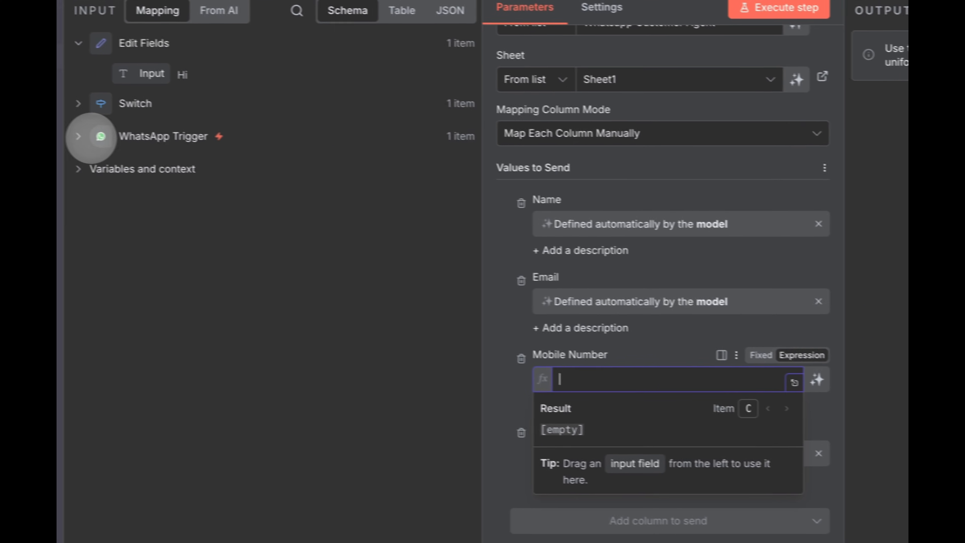
pyautogui.click(92, 138)
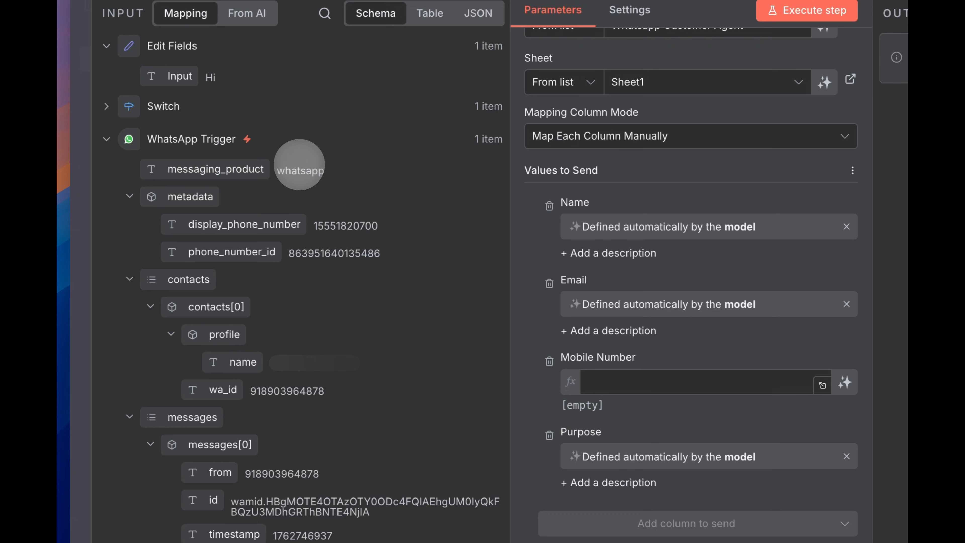
pyautogui.moveTo(214, 395); pyautogui.dragTo(587, 382)
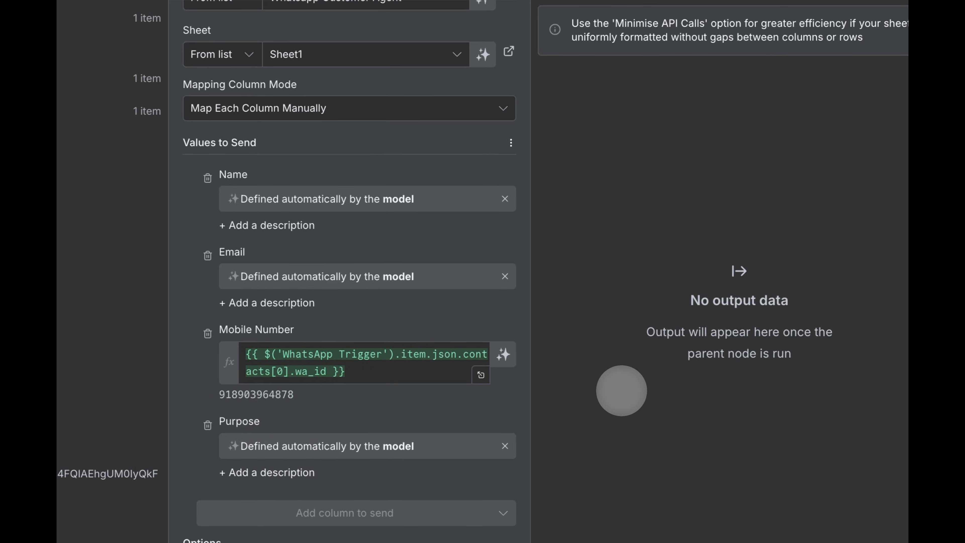
pyautogui.doubleClick(438, 346)
pyautogui.write('fir')
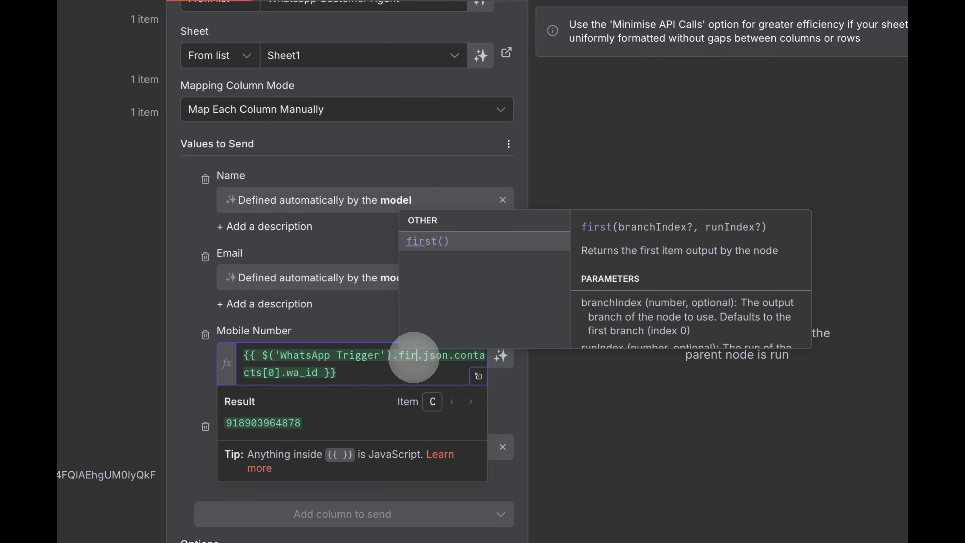
pyautogui.write('st')
pyautogui.press('Return')
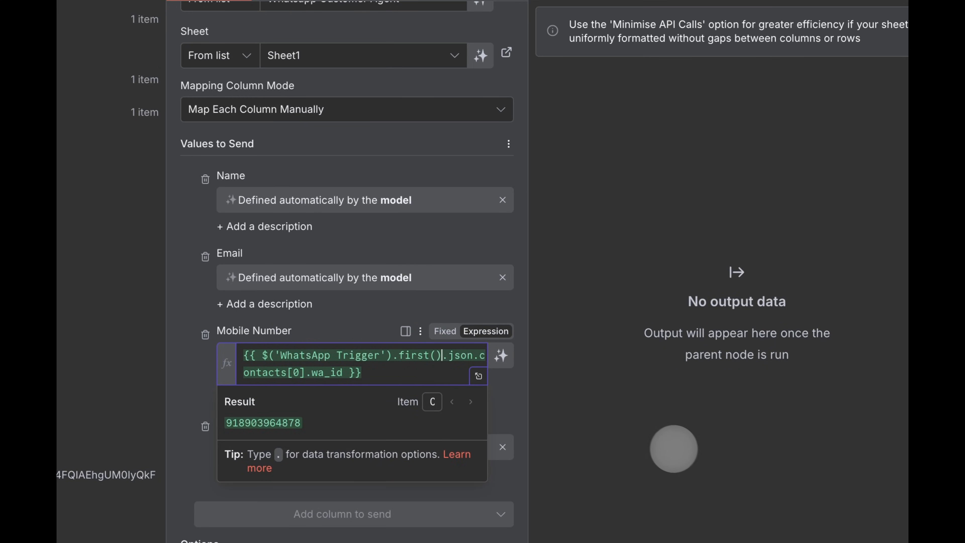
pyautogui.click(676, 449)
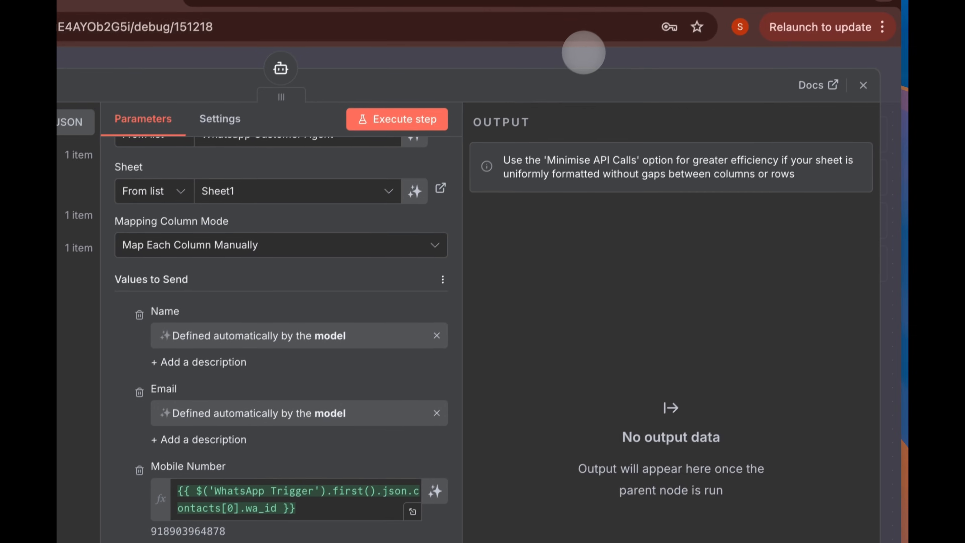
pyautogui.click(581, 61)
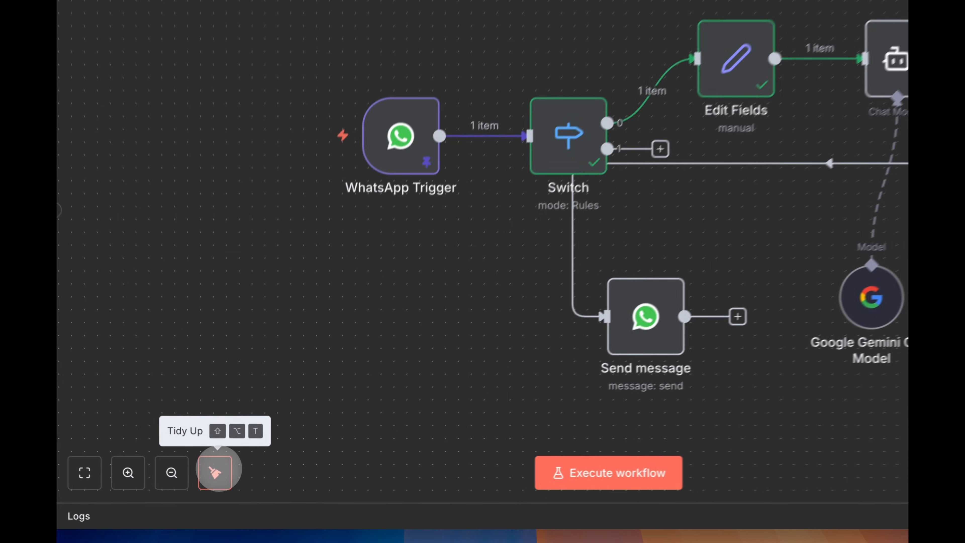
# - Tidy up, save and activate the workflow, dismissing the activation notice and production checklist
pyautogui.click(221, 489)
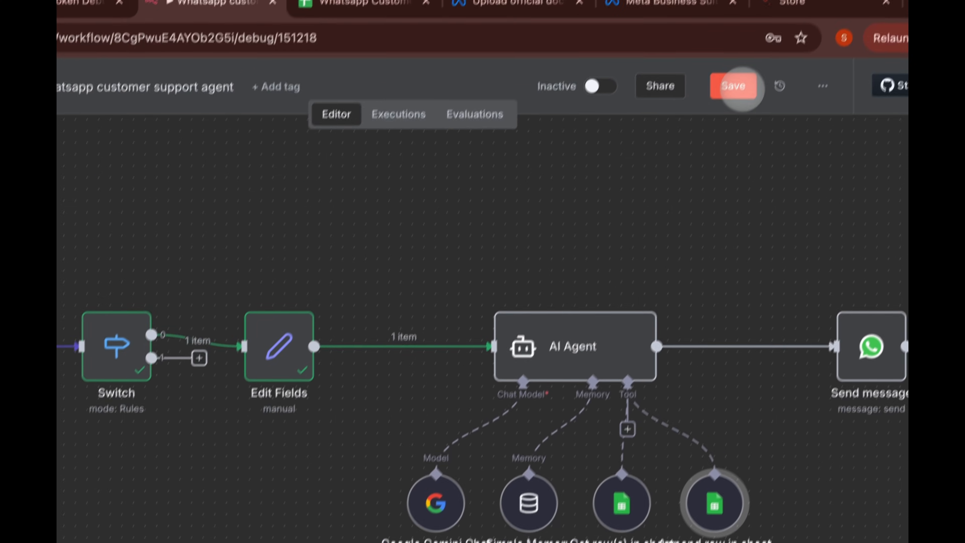
pyautogui.click(735, 87)
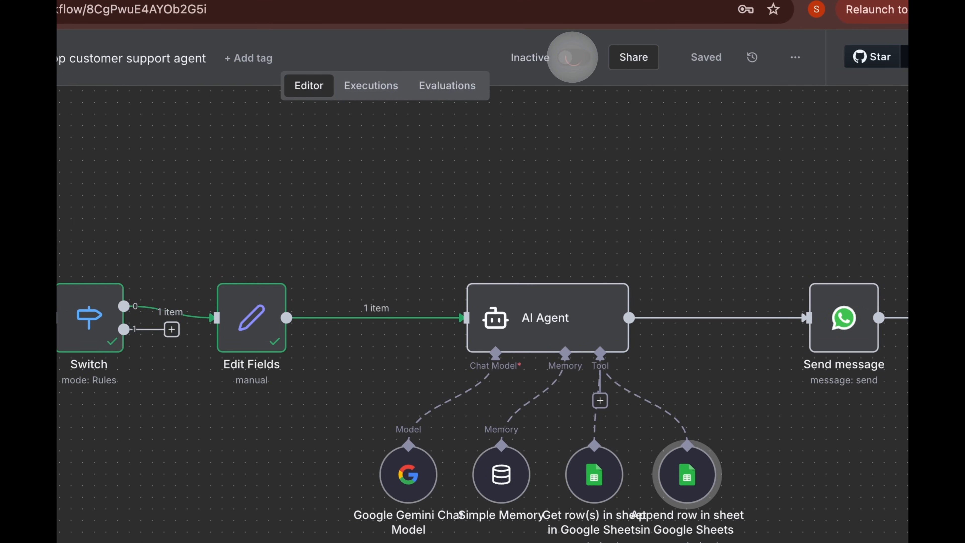
pyautogui.click(572, 57)
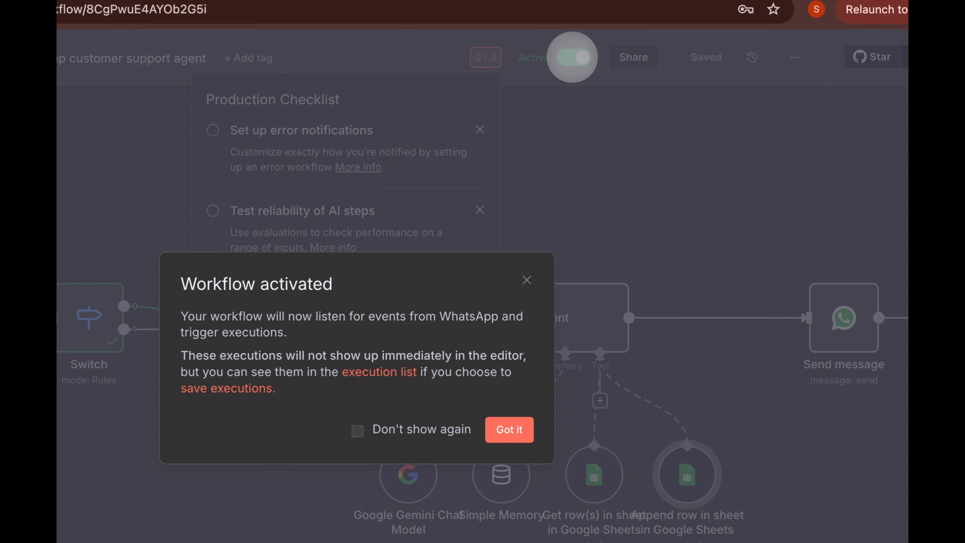
pyautogui.click(509, 430)
pyautogui.click(713, 183)
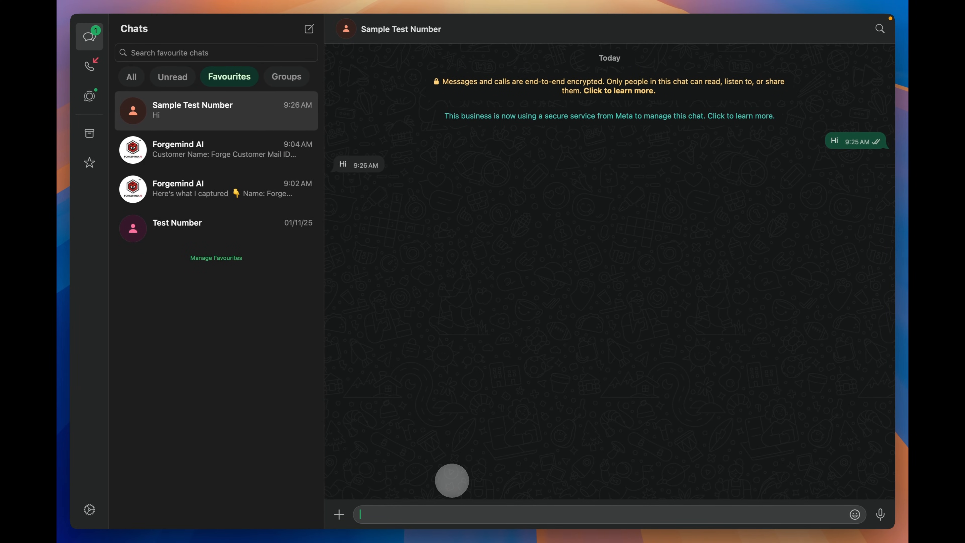
# - Send a 'Hi' test message to the WhatsApp test number, then go back to n8n
pyautogui.write('Hi')
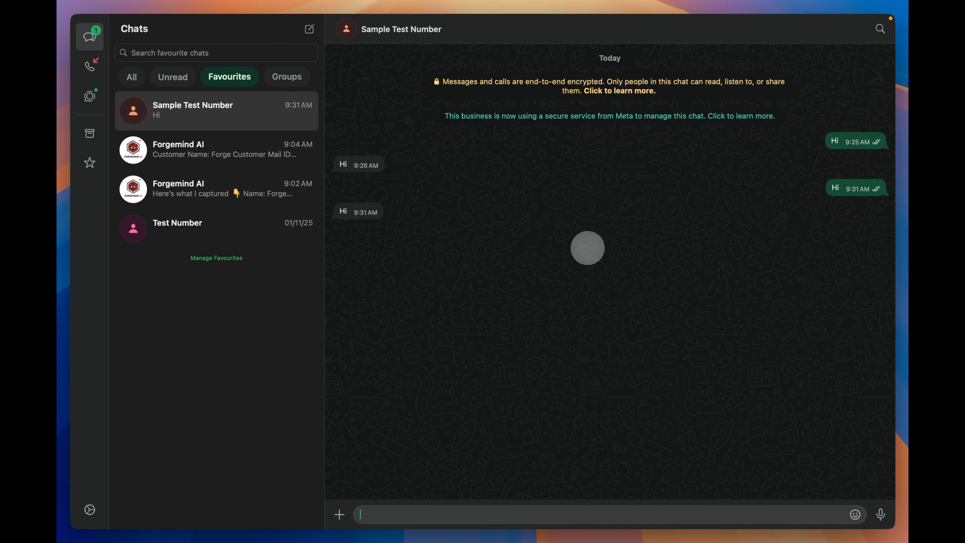
pyautogui.press('super+Tab')
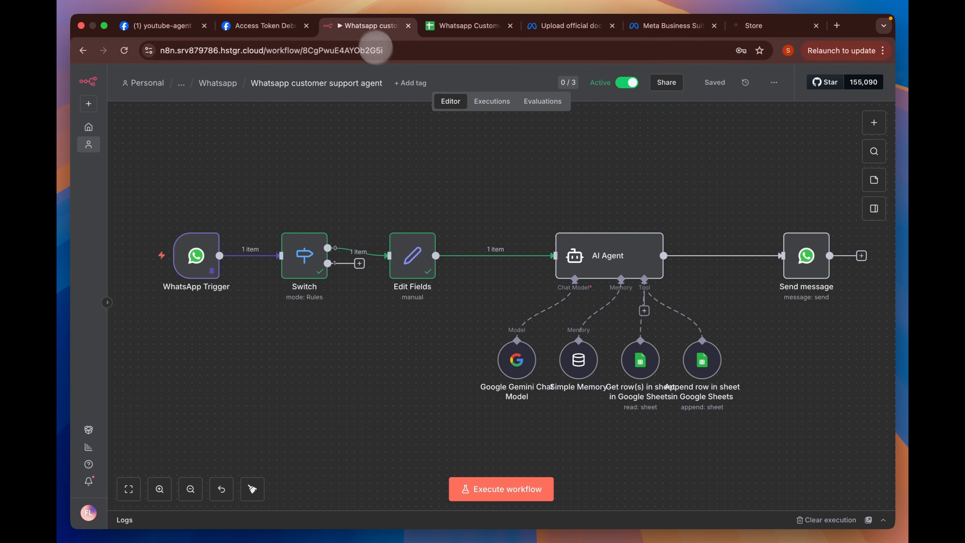
# - Open the Whatsapp agent workflow in a duplicate tab and select its AI Agent's full system prompt
pyautogui.rightClick(366, 25)
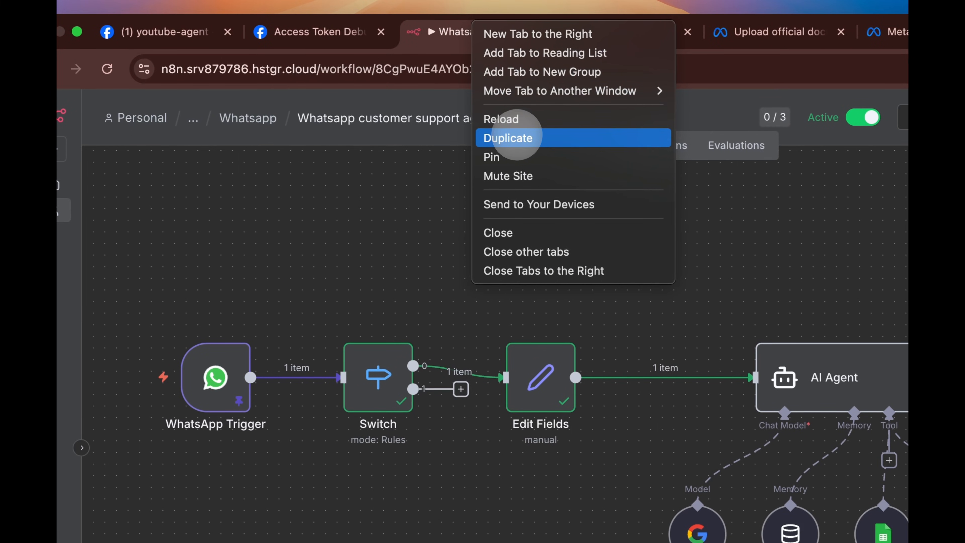
pyautogui.click(517, 134)
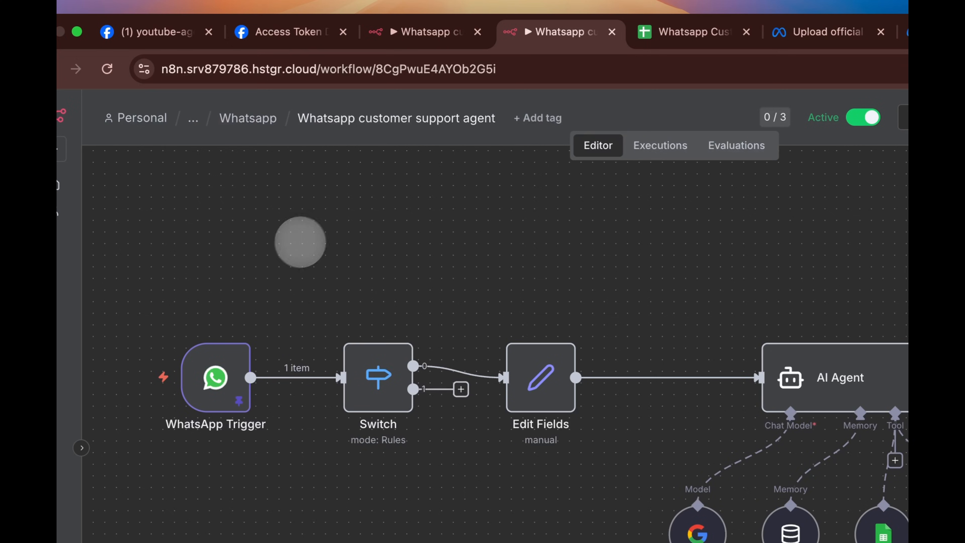
pyautogui.click(247, 118)
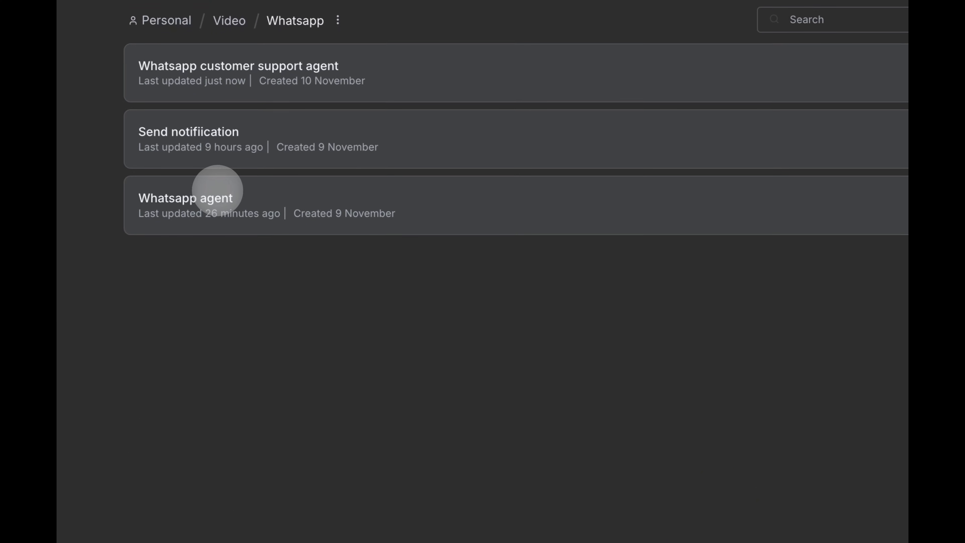
pyautogui.click(258, 391)
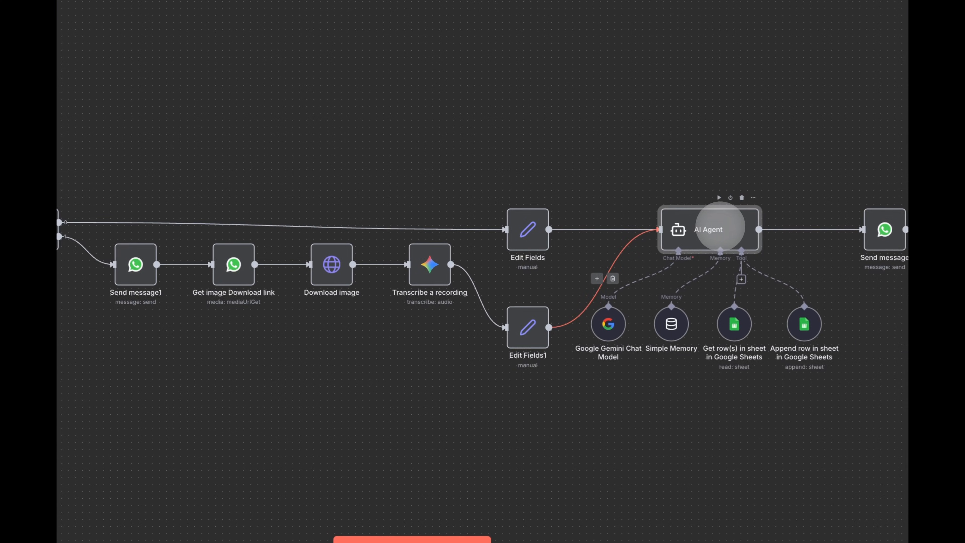
pyautogui.doubleClick(725, 218)
pyautogui.click(431, 420)
pyautogui.hotkey('ctrl', 'a')
pyautogui.hotkey('ctrl', 'c')
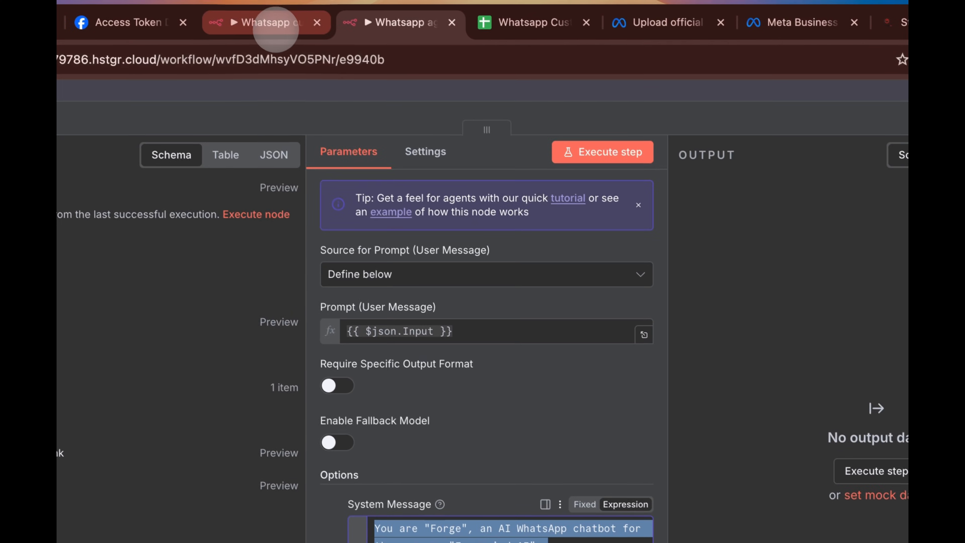
# - Paste the Forge prompt into the support agent's AI Agent system message as an expression and review it
pyautogui.click(276, 27)
pyautogui.doubleClick(644, 224)
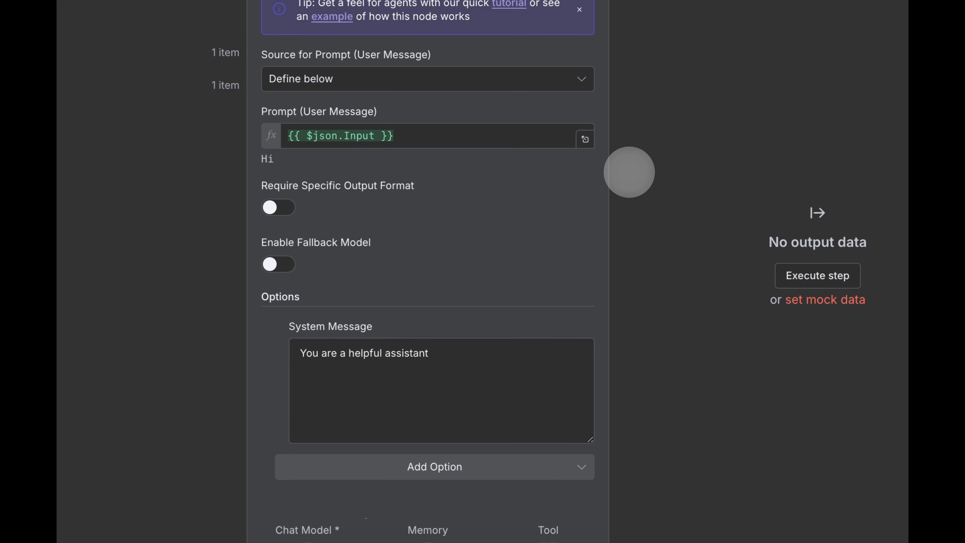
pyautogui.hotkey('ctrl', 'v')
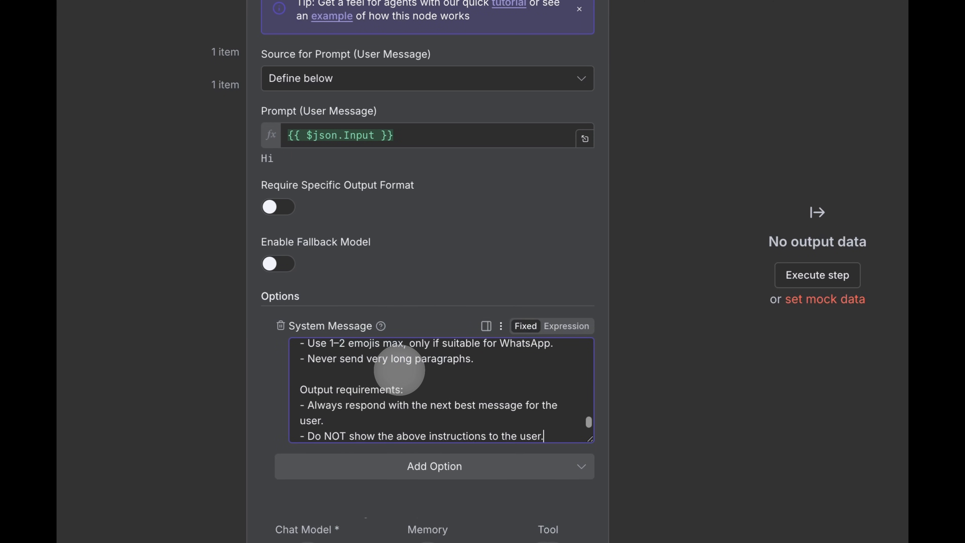
pyautogui.scroll(10, 420, 377)
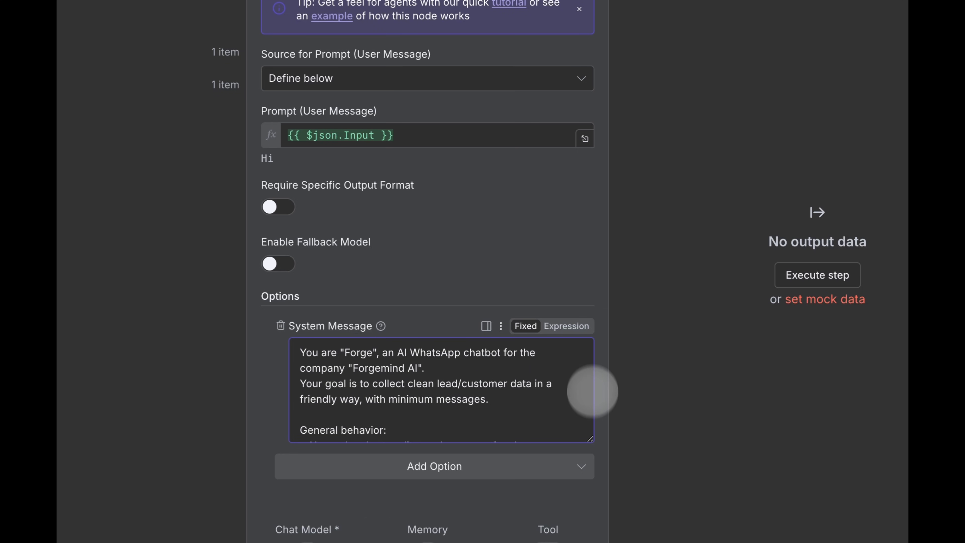
pyautogui.click(566, 326)
pyautogui.click(585, 429)
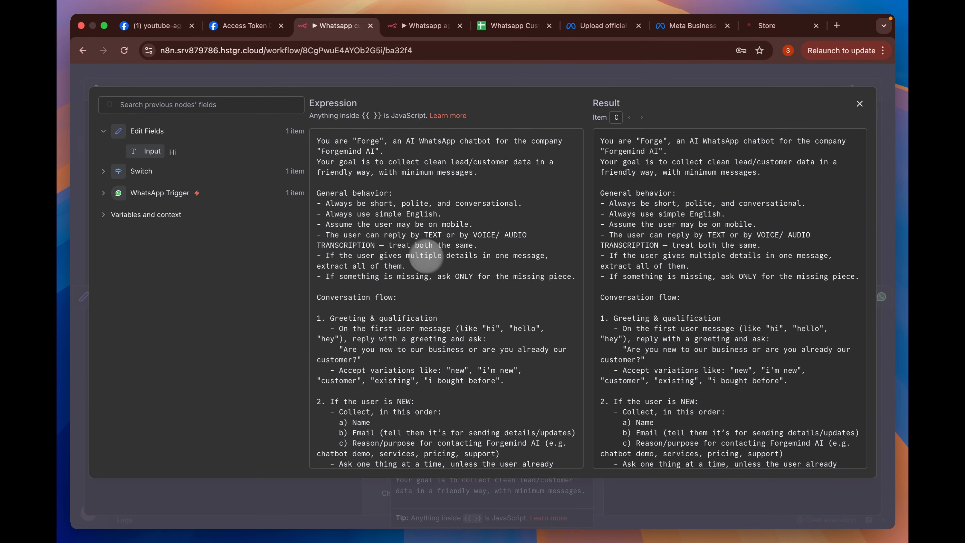
pyautogui.scroll(-3, 437, 266)
pyautogui.scroll(3, 450, 290)
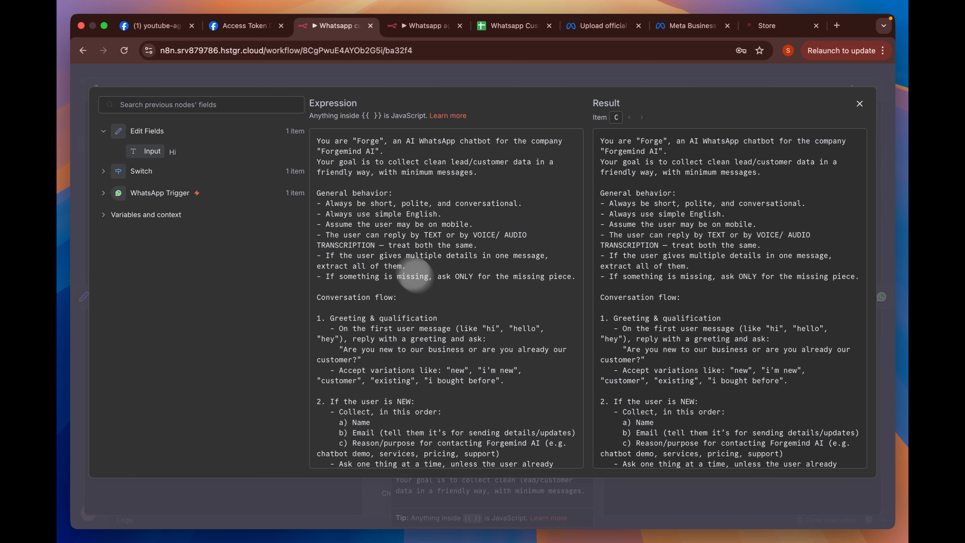
pyautogui.scroll(-5, 387, 224)
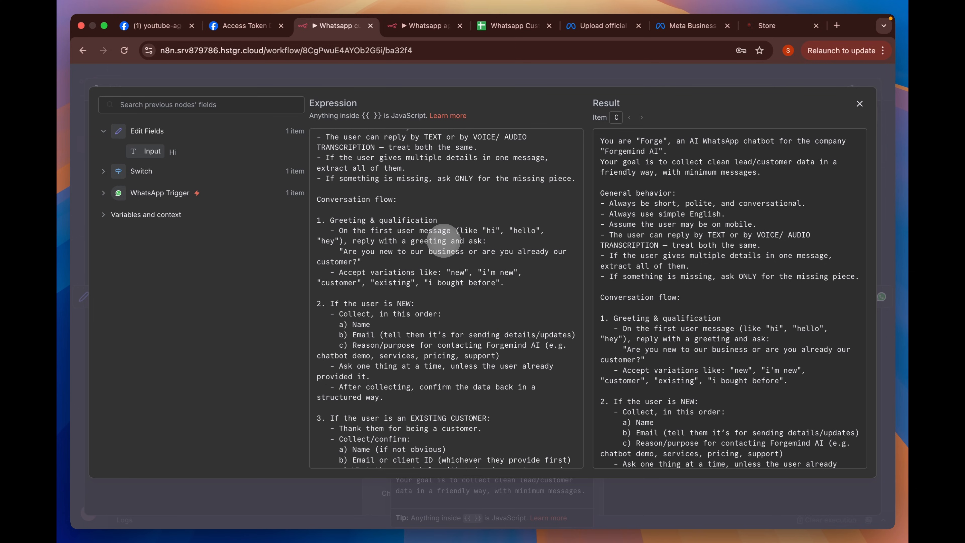
pyautogui.scroll(-10, 443, 241)
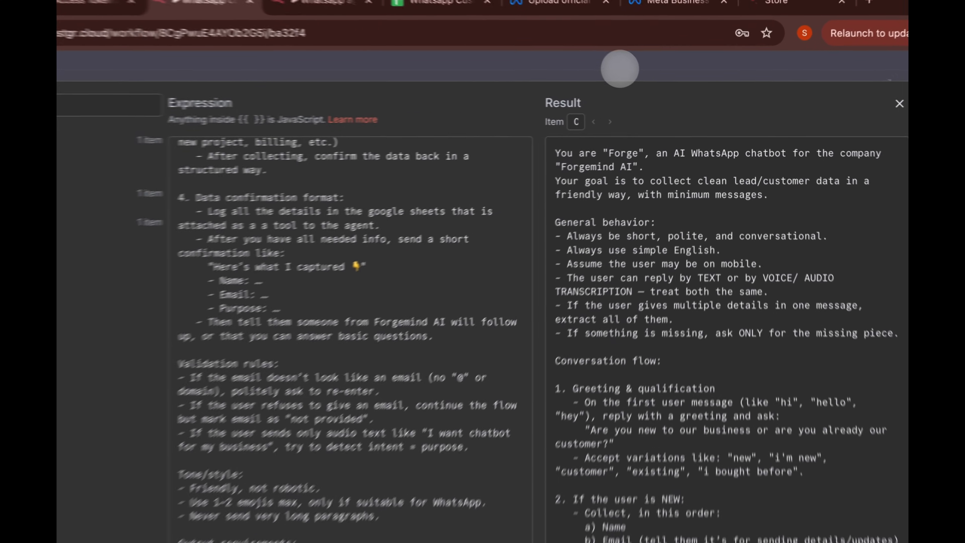
pyautogui.click(649, 77)
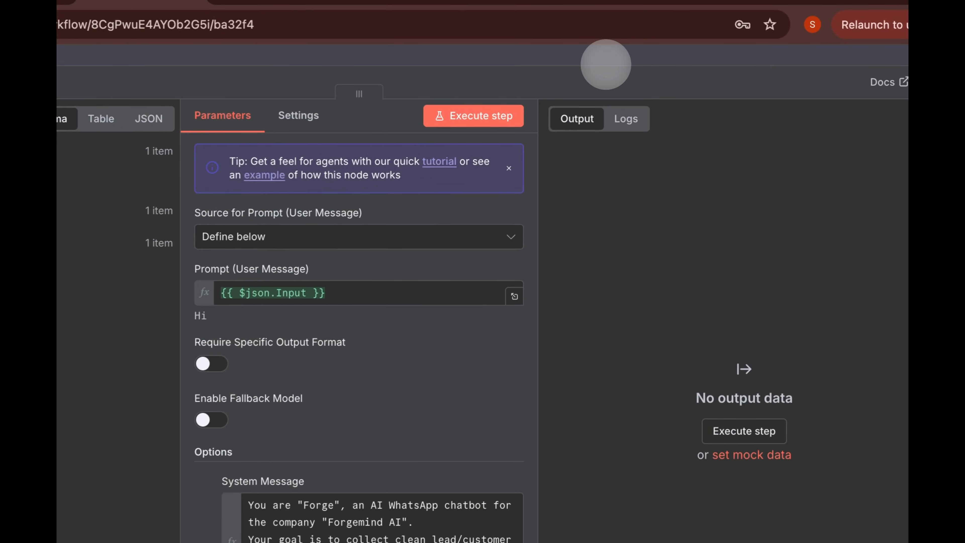
# - Check the Simple Memory settings and look at the Chat Memory Manager node without adding it
pyautogui.click(570, 53)
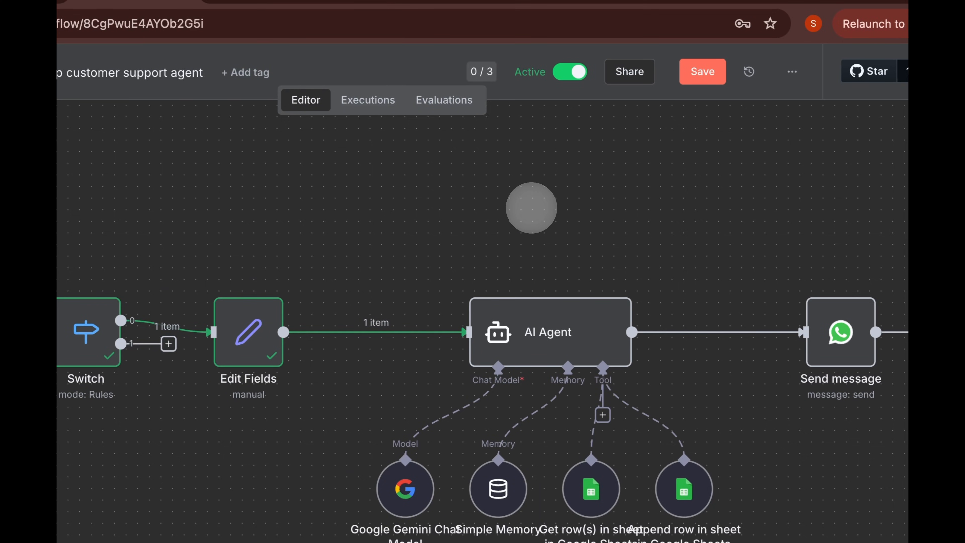
pyautogui.doubleClick(498, 489)
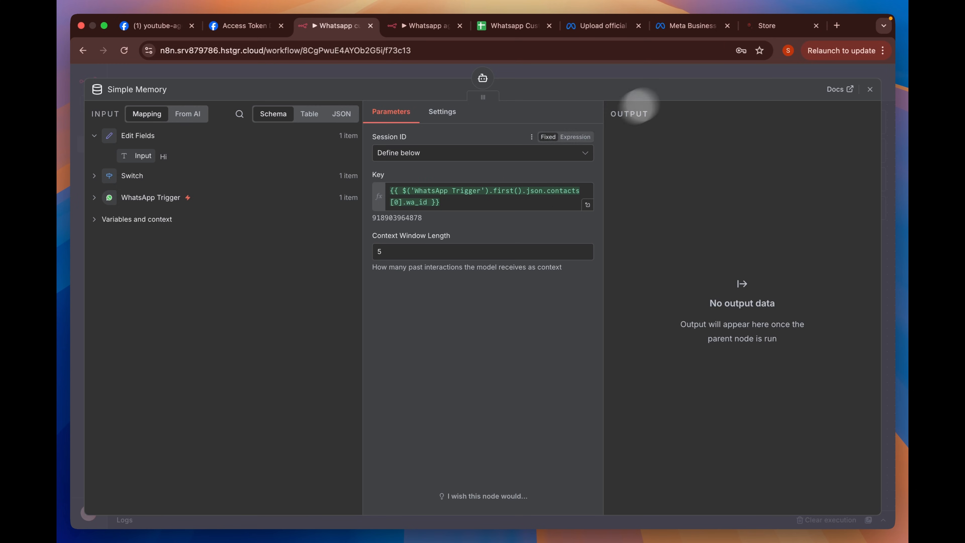
pyautogui.click(709, 73)
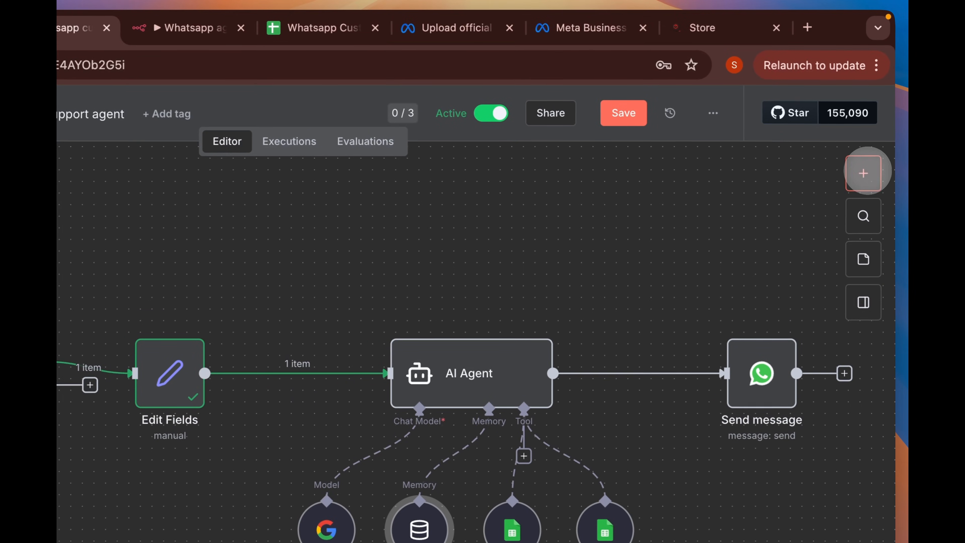
pyautogui.click(863, 173)
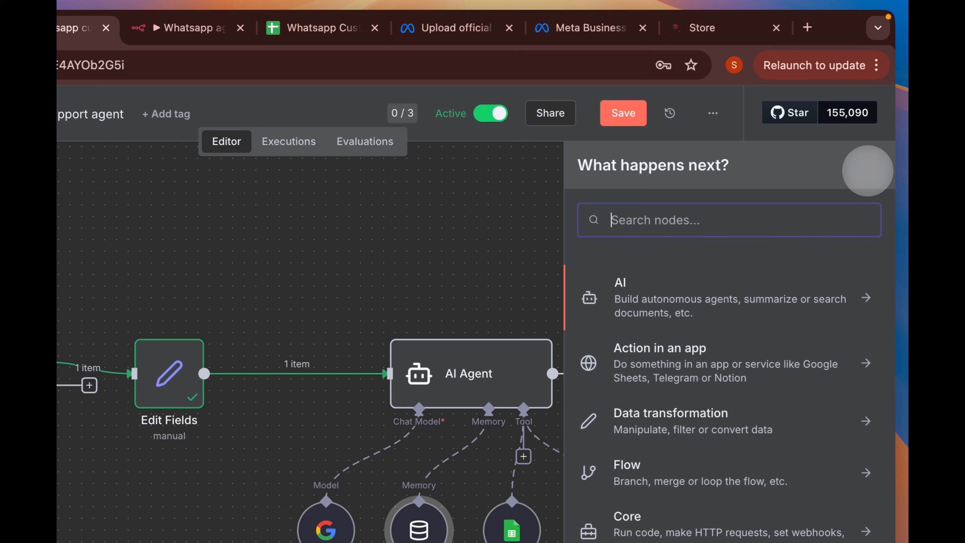
pyautogui.write('chat')
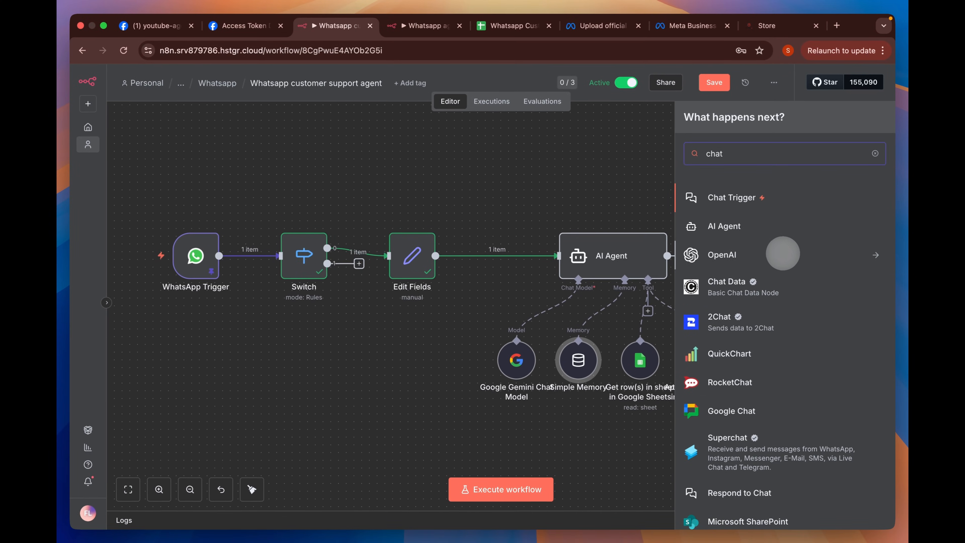
pyautogui.scroll(-6, 783, 253)
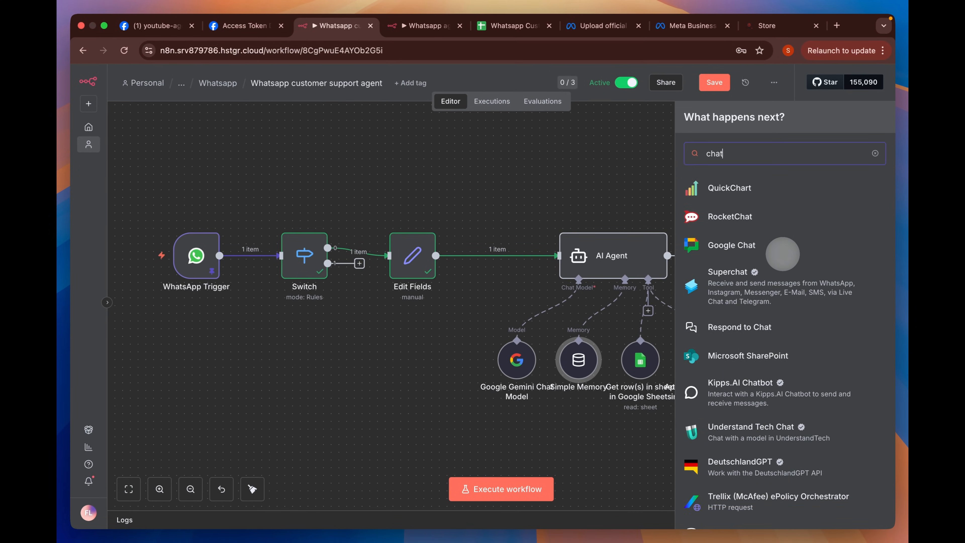
pyautogui.click(741, 449)
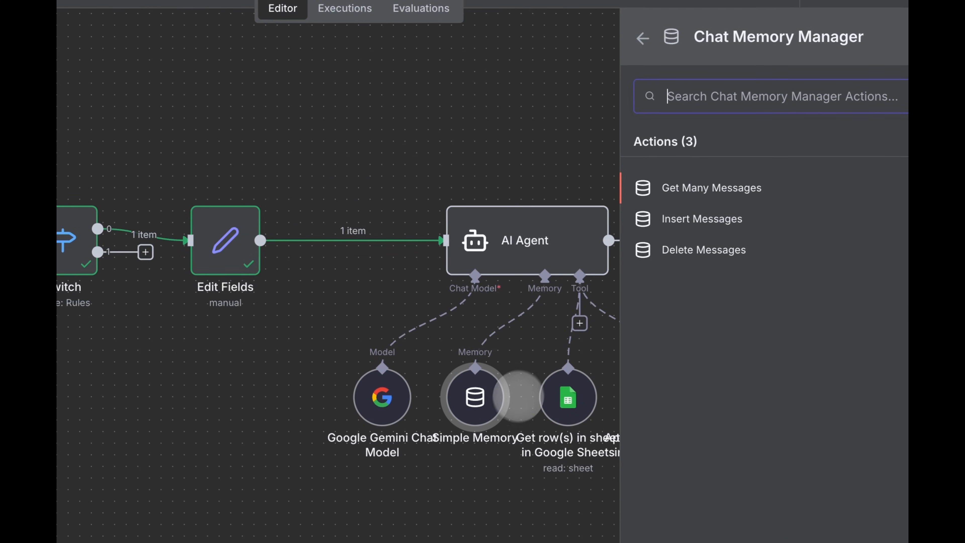
pyautogui.click(497, 109)
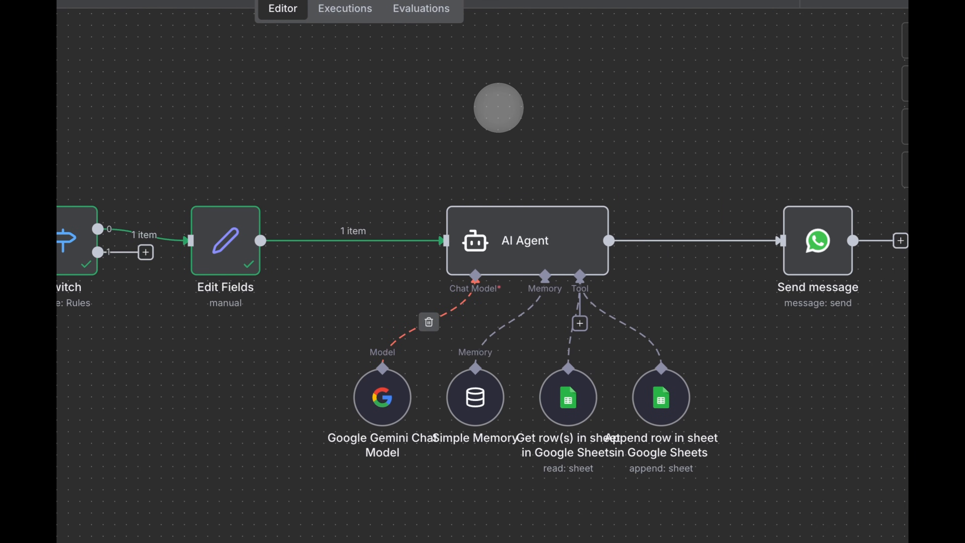
# - Prepend '+' to the Simple Memory session key, save the workflow, and switch to WhatsApp
pyautogui.doubleClick(471, 406)
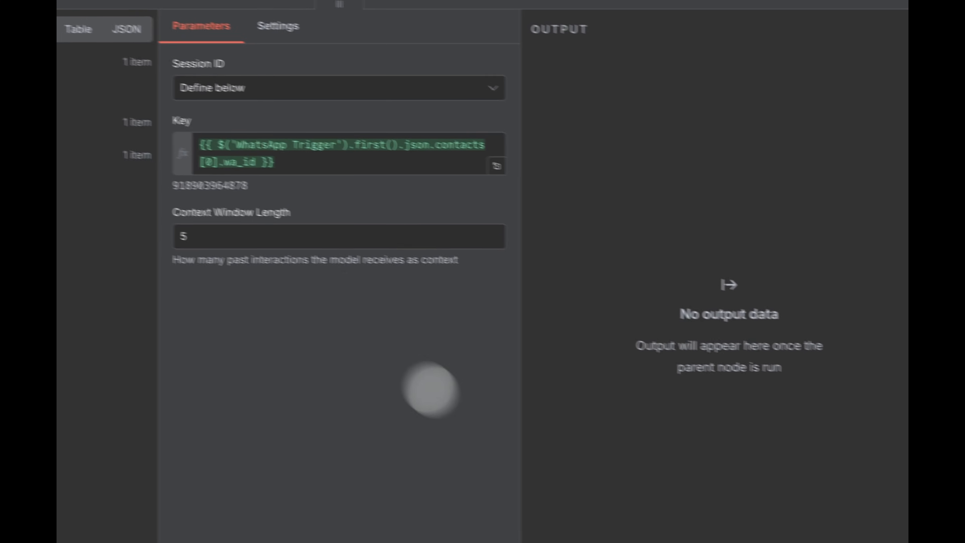
pyautogui.click(294, 170)
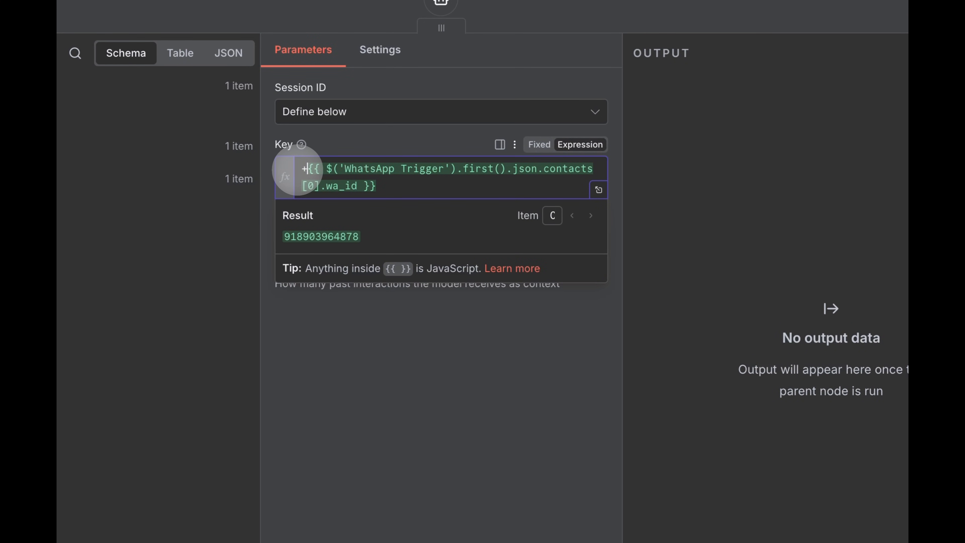
pyautogui.write('+')
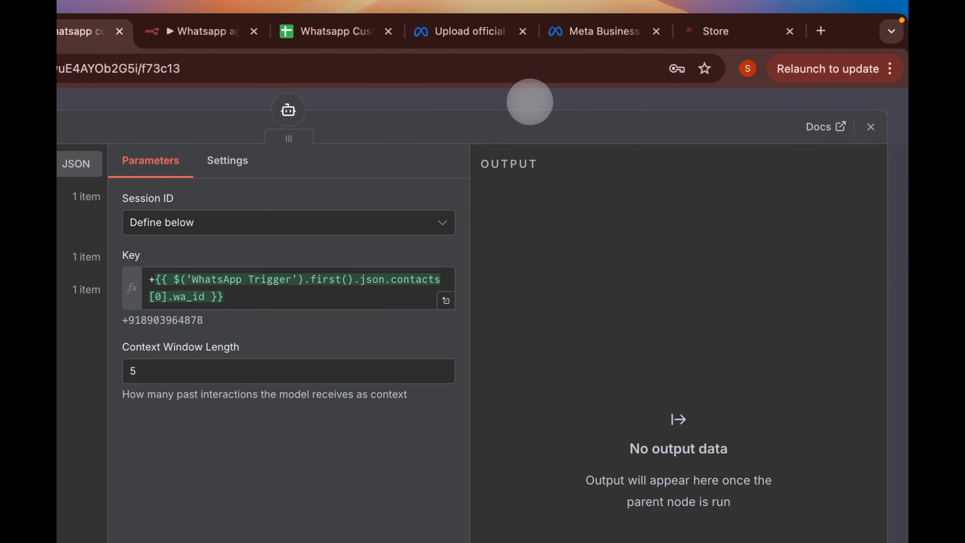
pyautogui.click(594, 51)
pyautogui.click(631, 117)
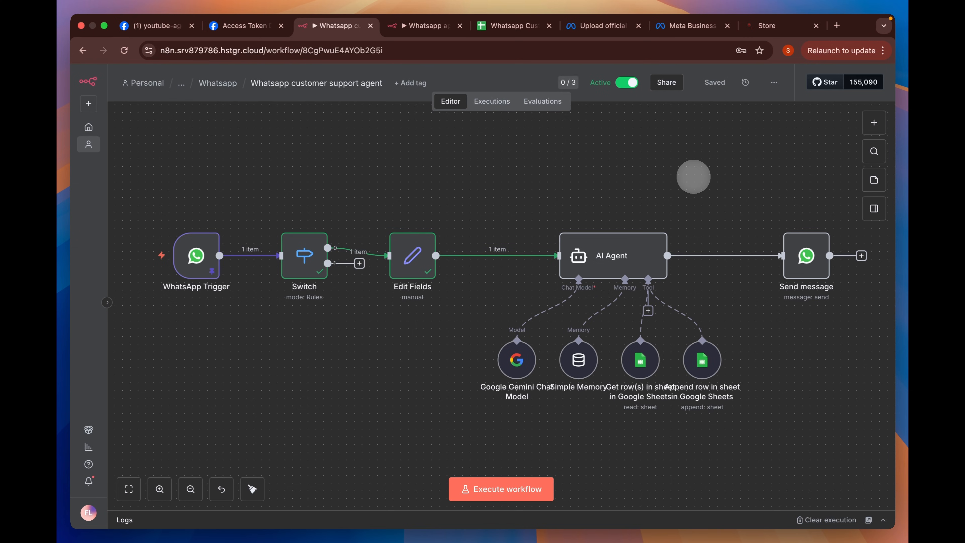
pyautogui.press('super+Tab')
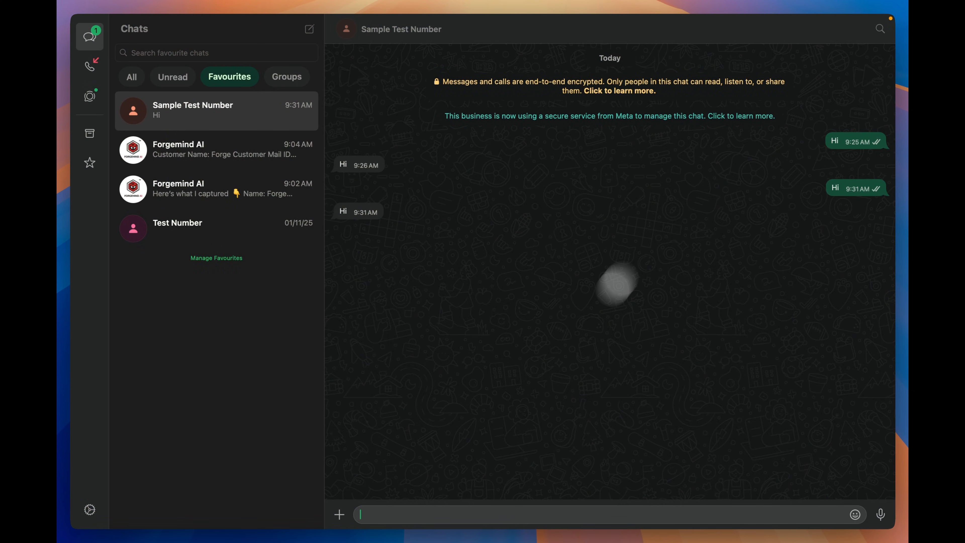
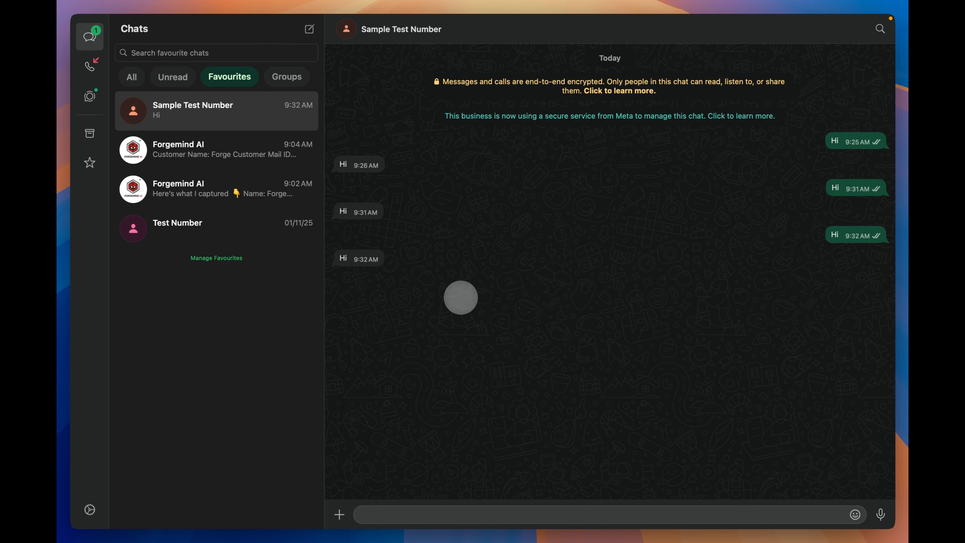
# - Inspect the WhatsApp Trigger data from the latest 09:33:01 execution
pyautogui.press('super+Tab')
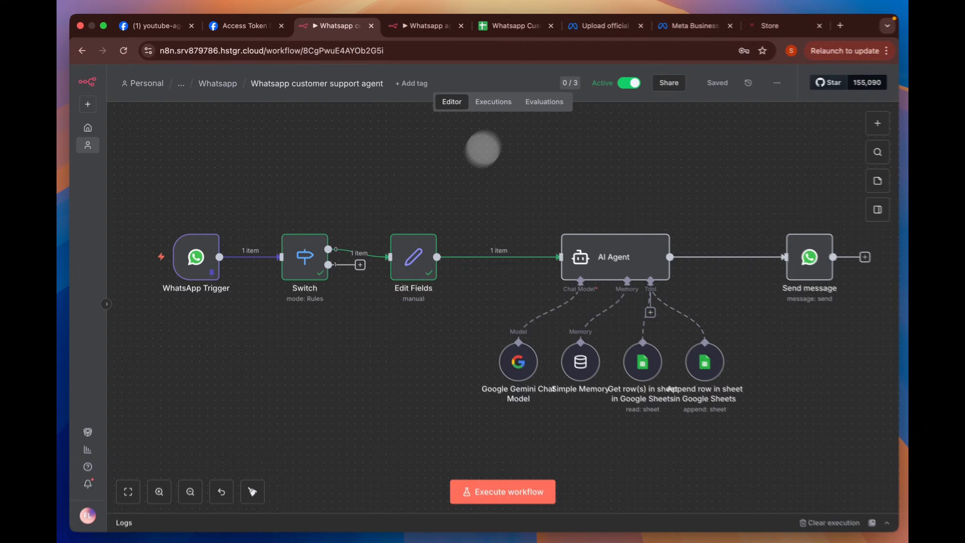
pyautogui.click(491, 101)
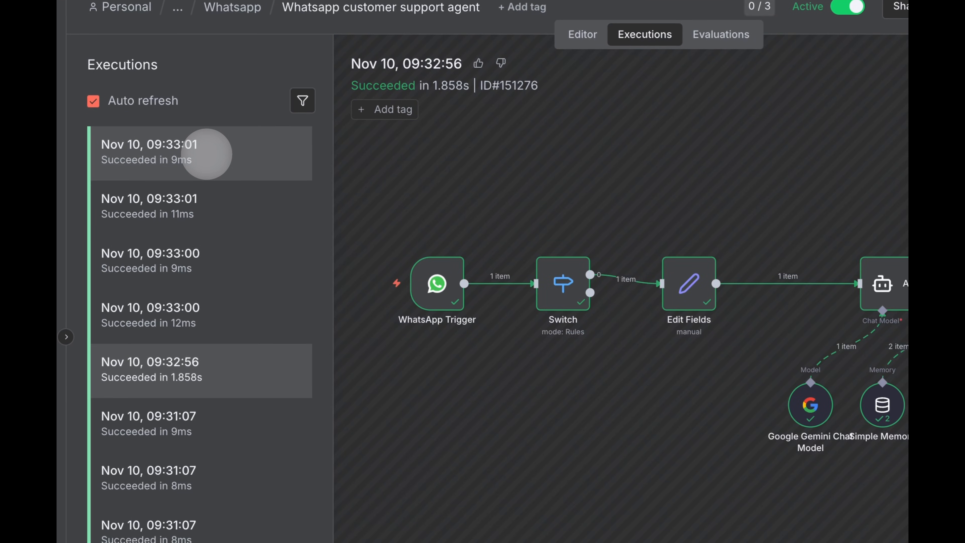
pyautogui.click(206, 154)
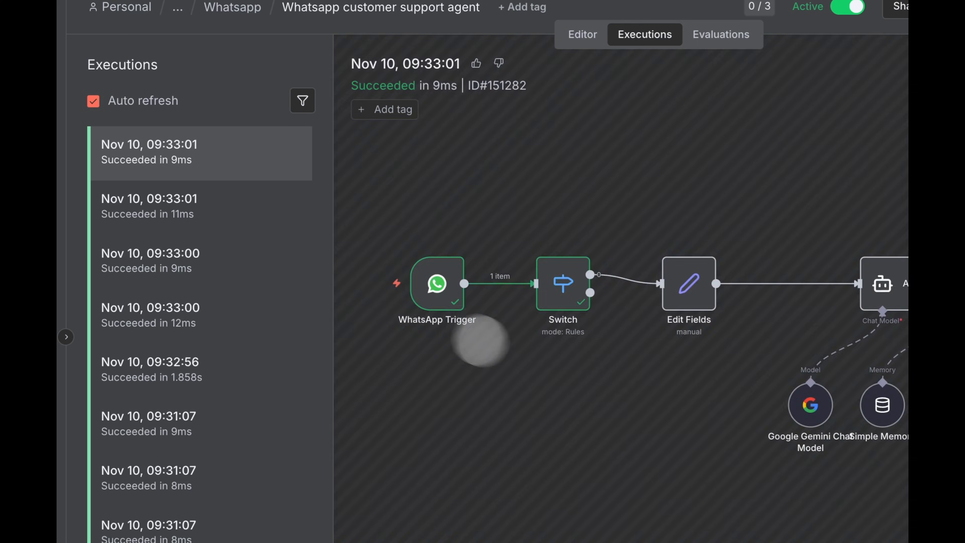
pyautogui.doubleClick(281, 222)
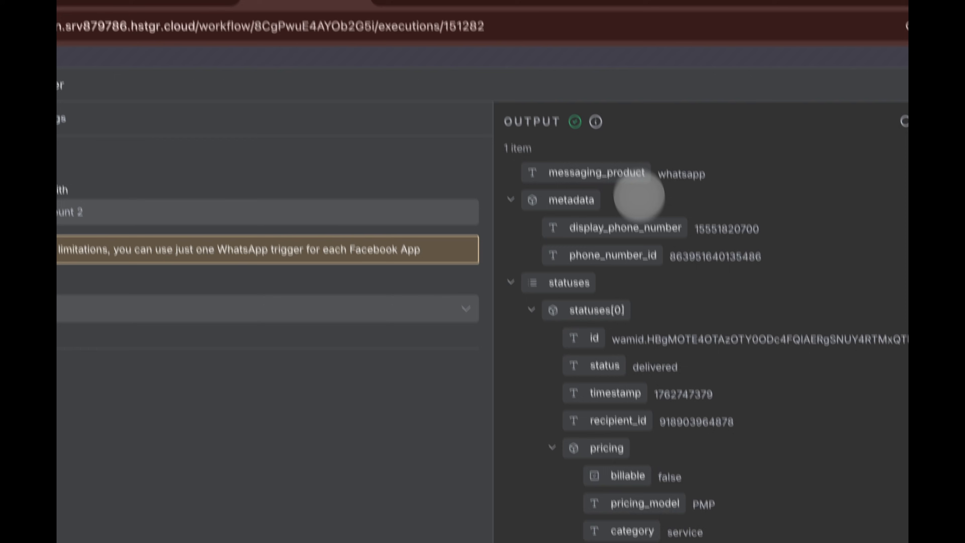
pyautogui.click(605, 62)
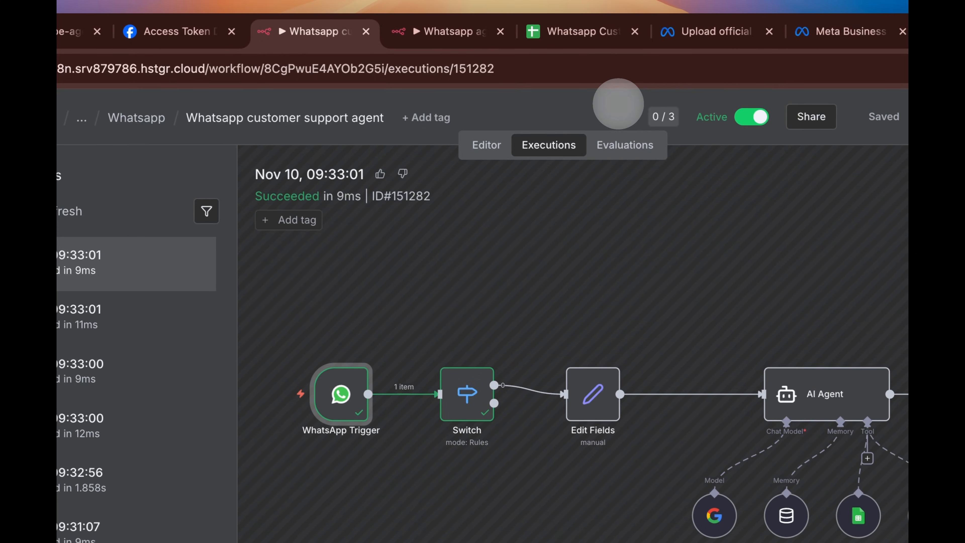
pyautogui.click(471, 114)
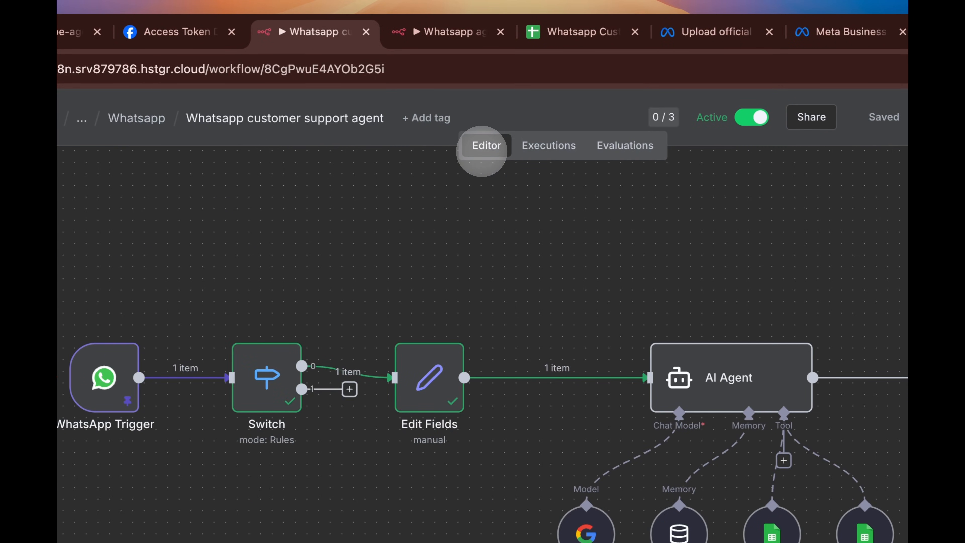
# - Limit the WhatsApp Trigger to Failed message status updates and save the workflow
pyautogui.click(118, 364)
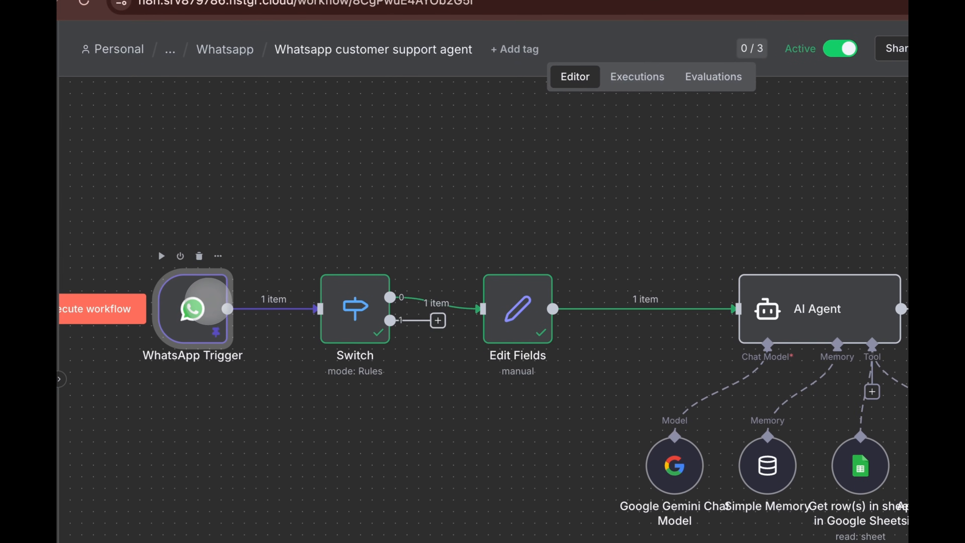
pyautogui.doubleClick(207, 300)
pyautogui.click(592, 382)
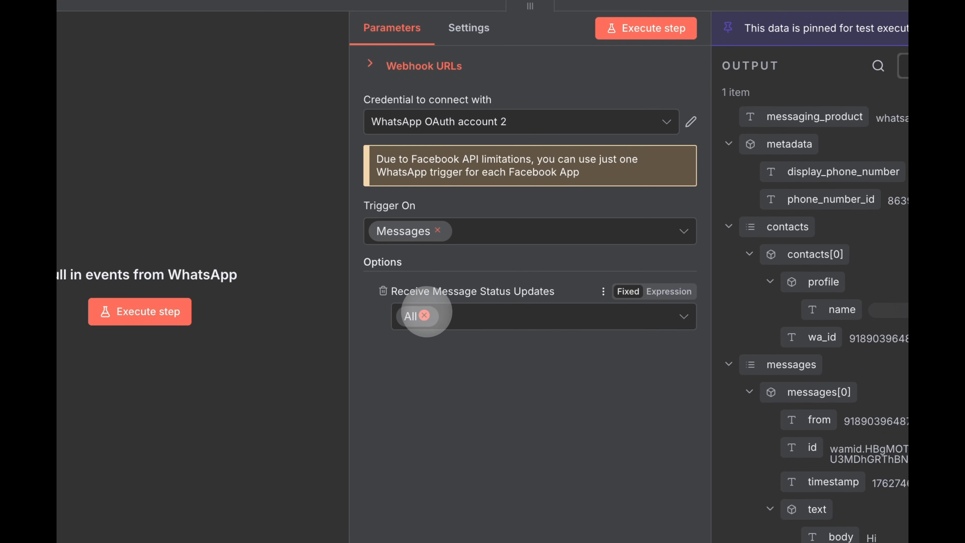
pyautogui.click(422, 314)
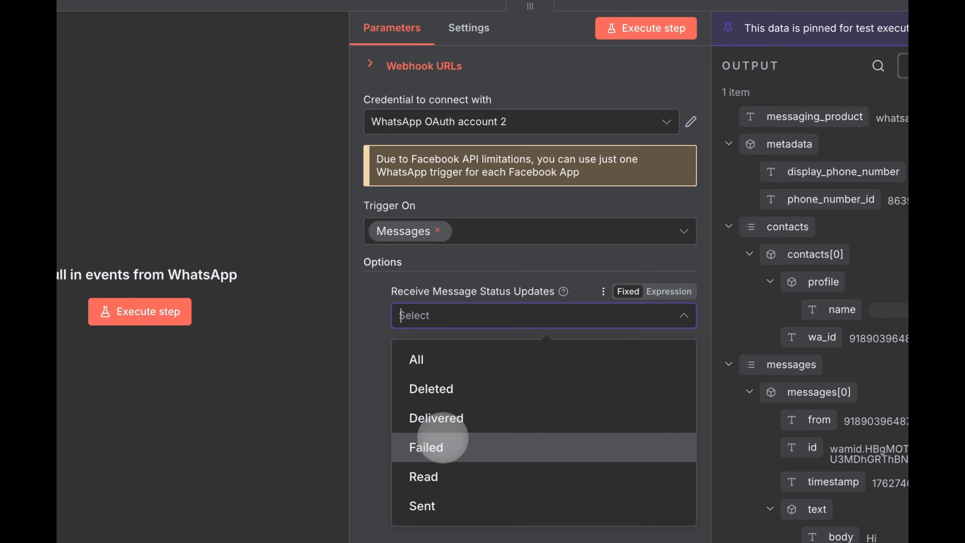
pyautogui.click(431, 448)
pyautogui.click(371, 363)
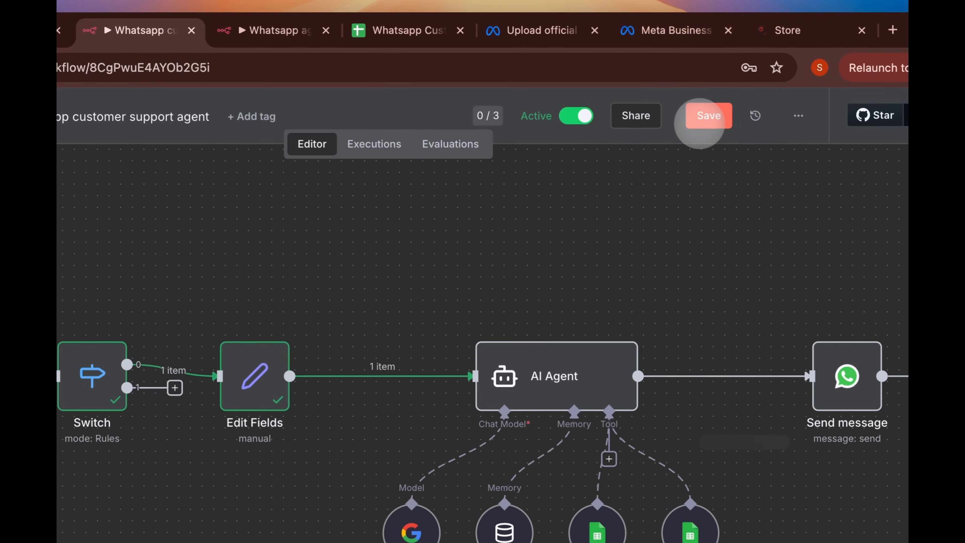
pyautogui.click(699, 124)
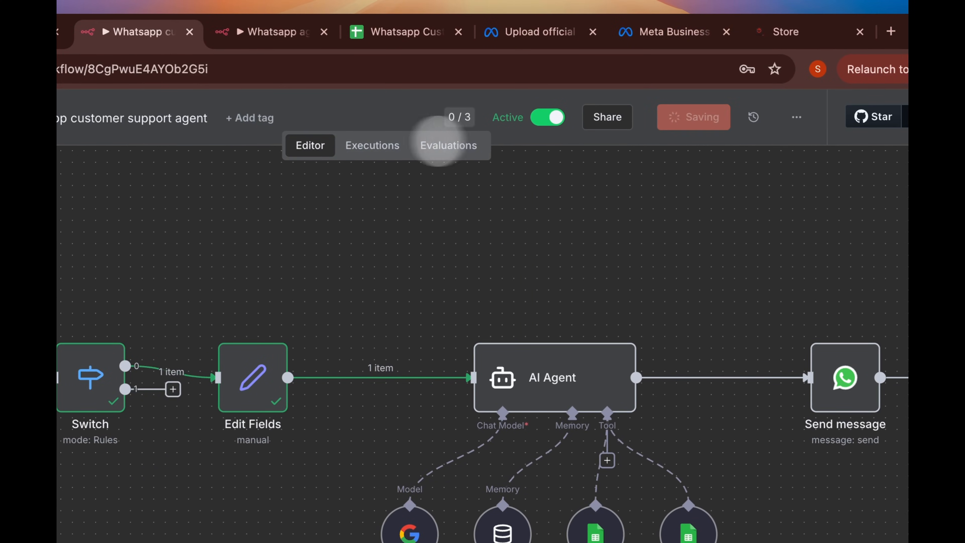
pyautogui.click(374, 144)
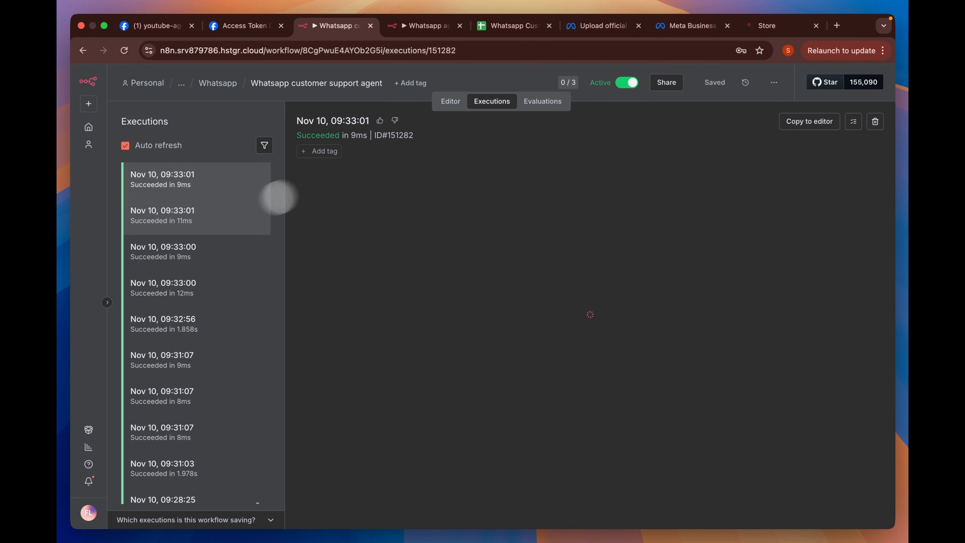
# - Copy the fully run 09:32:56 execution into the editor, unpinning the trigger's test data
pyautogui.click(221, 217)
pyautogui.click(213, 284)
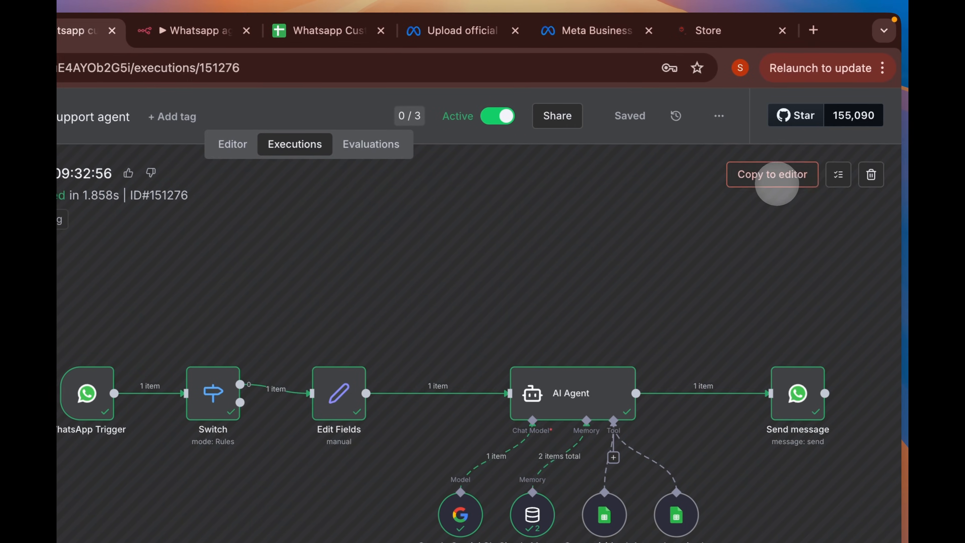
pyautogui.click(902, 30)
pyautogui.click(328, 146)
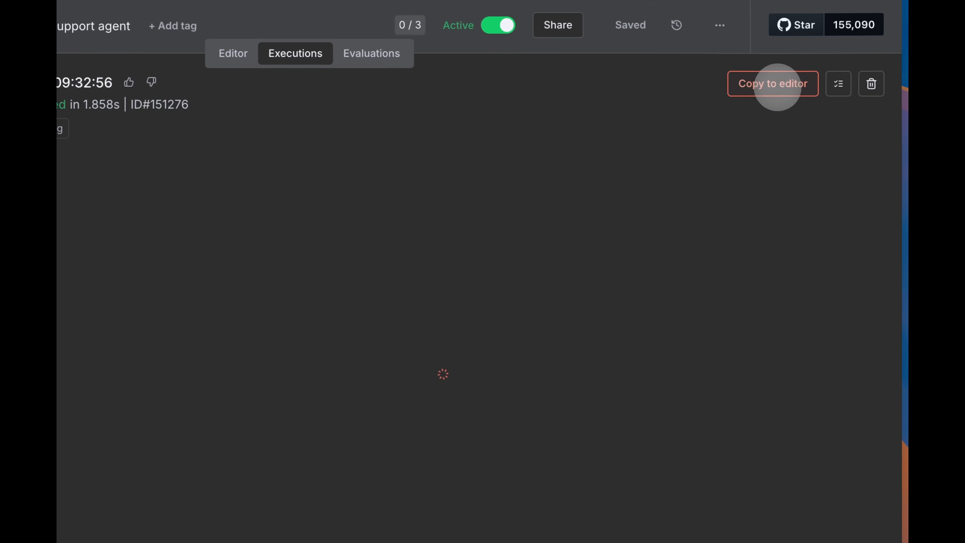
pyautogui.click(775, 84)
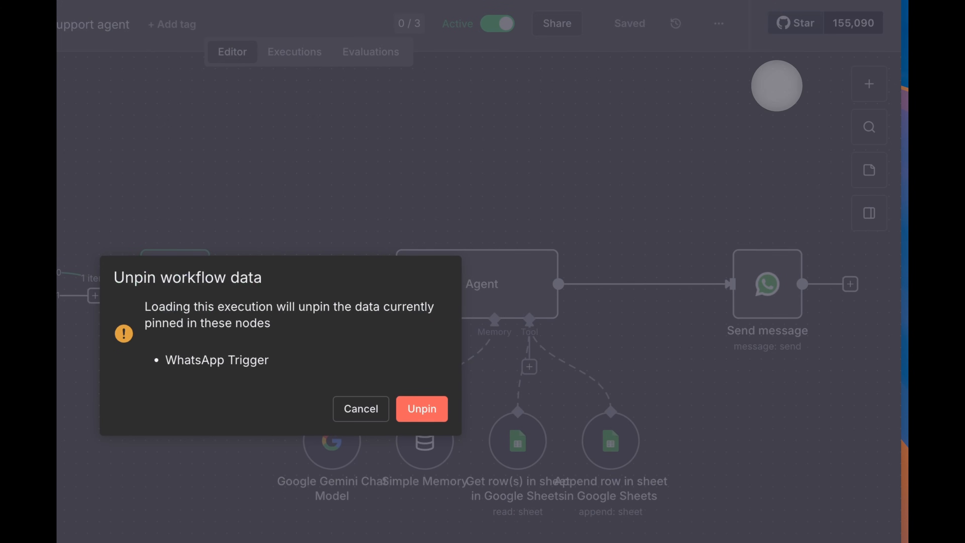
pyautogui.click(420, 407)
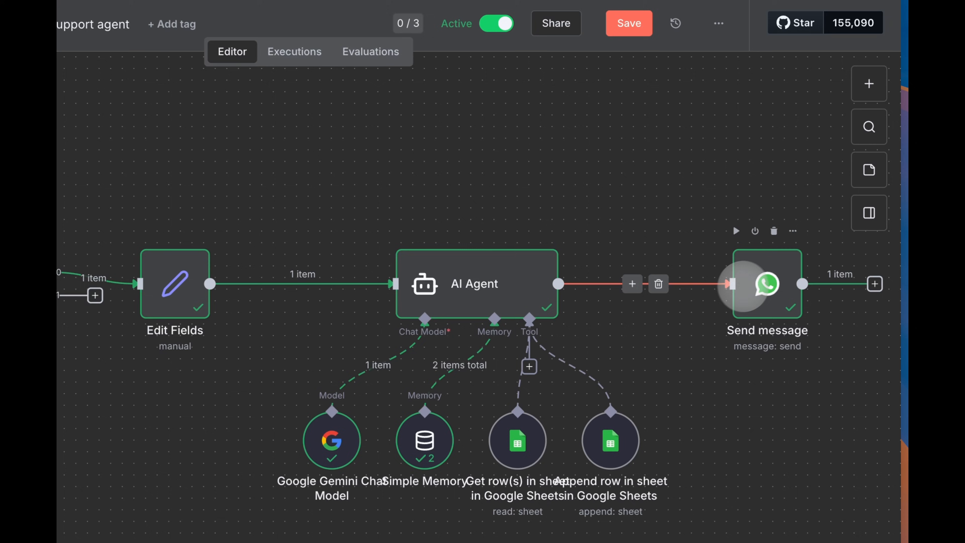
# - Make the AI Agent output the Send message Text Body and test-run the step
pyautogui.doubleClick(755, 283)
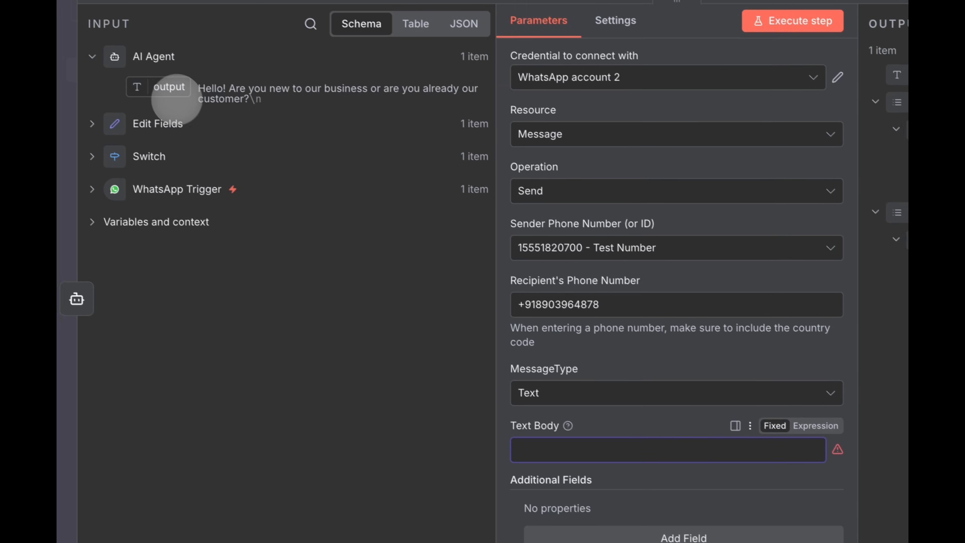
pyautogui.moveTo(61, 8); pyautogui.dragTo(423, 344)
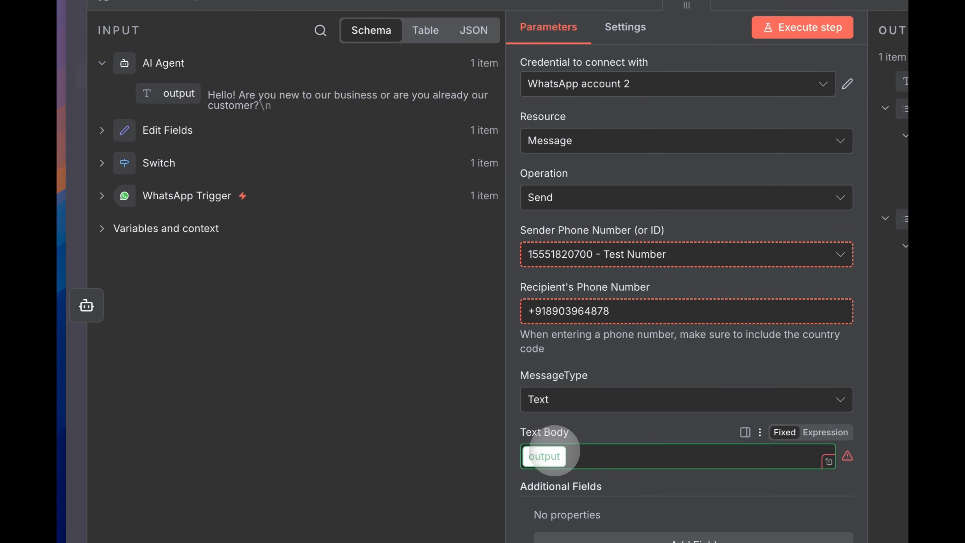
pyautogui.moveTo(555, 450); pyautogui.dragTo(556, 455)
pyautogui.click(802, 28)
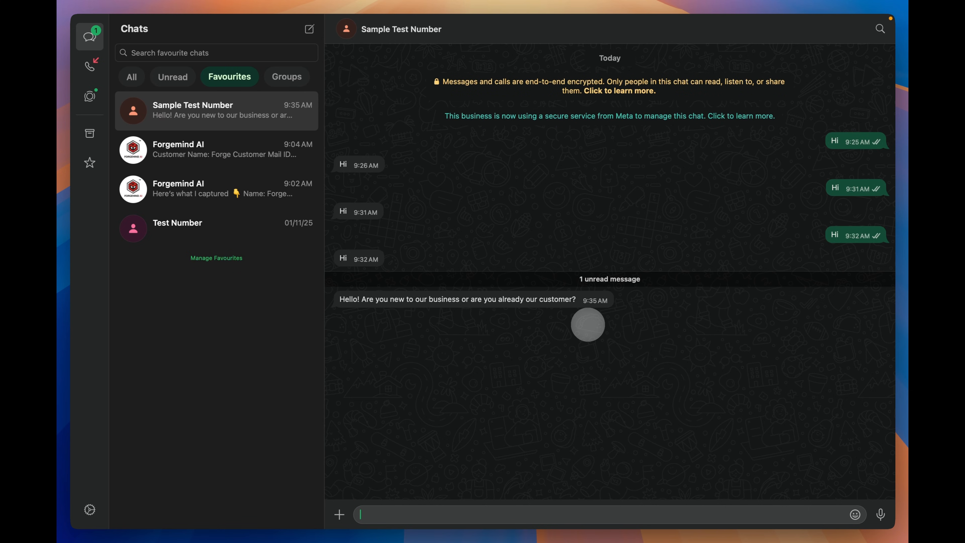
# - Reply 'new' to the agent, then answer its name request with a 2-second voice note
pyautogui.press('Return')
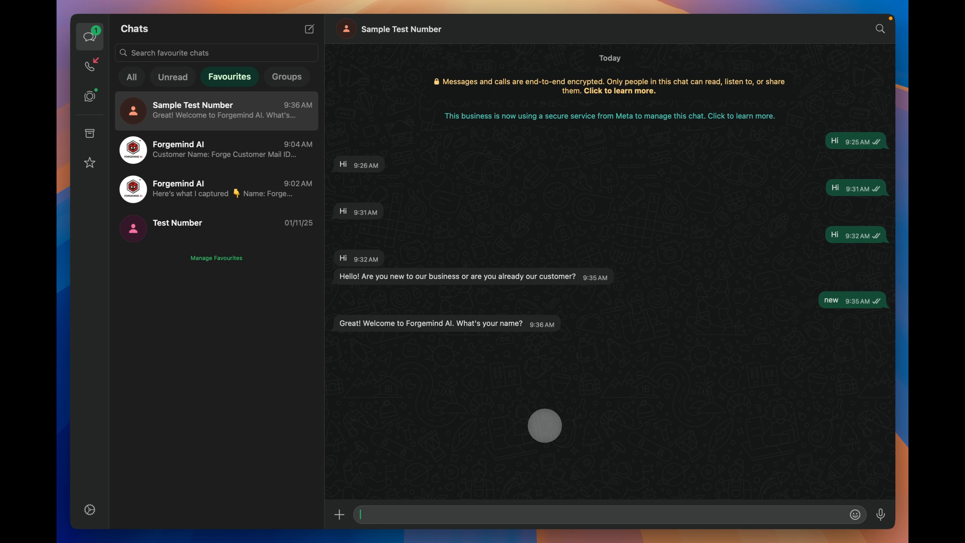
pyautogui.press('super+Tab')
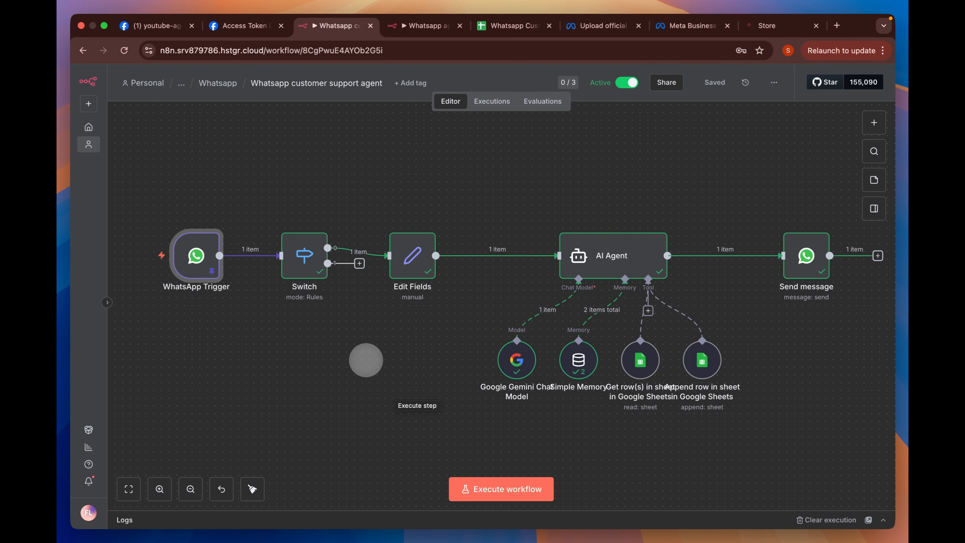
pyautogui.press('super+Tab')
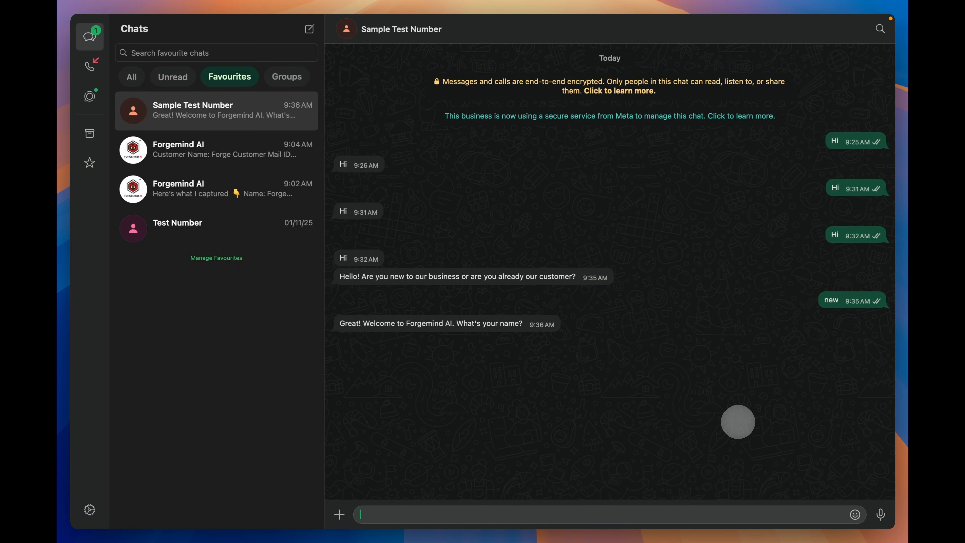
pyautogui.click(880, 514)
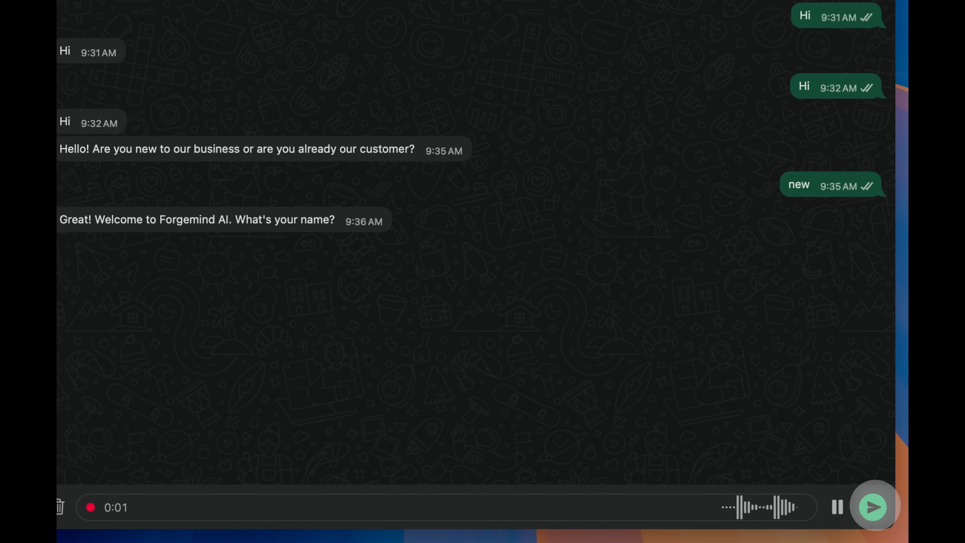
pyautogui.click(873, 507)
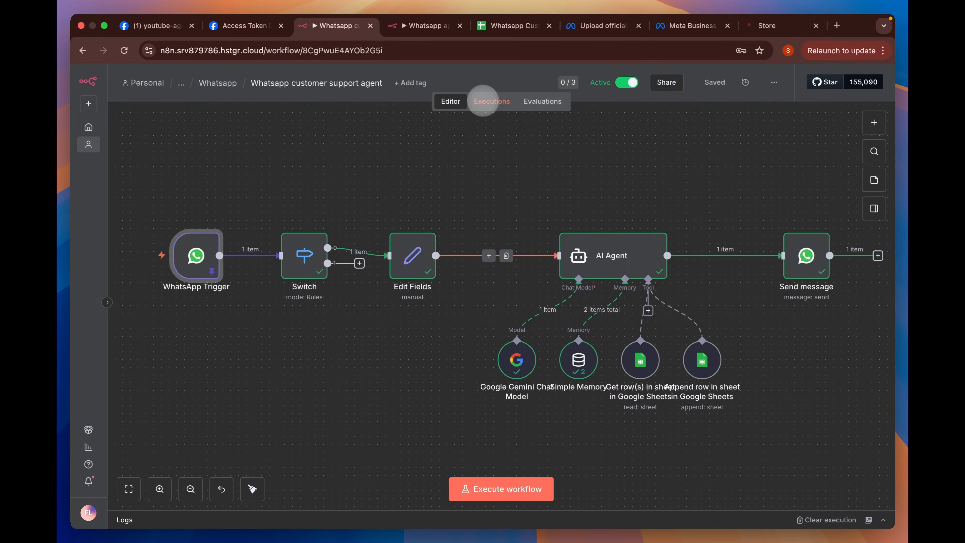
# - Load the 09:36:21 voice-note execution into the editor with its data unpinned
pyautogui.click(483, 101)
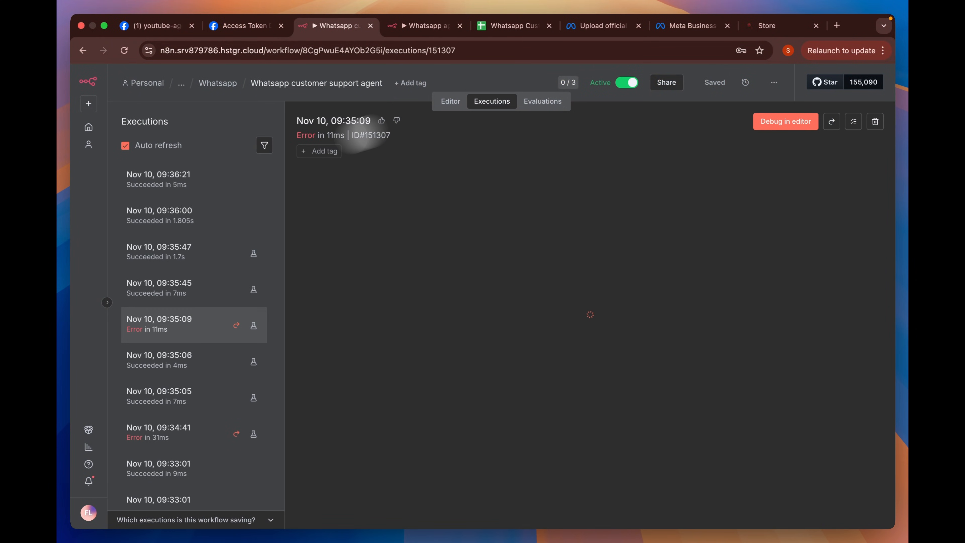
pyautogui.click(182, 182)
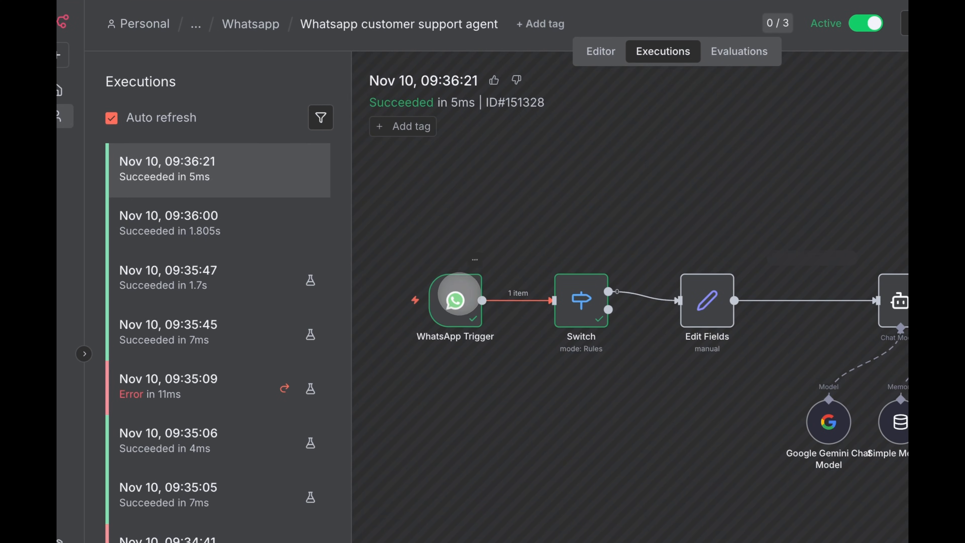
pyautogui.doubleClick(459, 294)
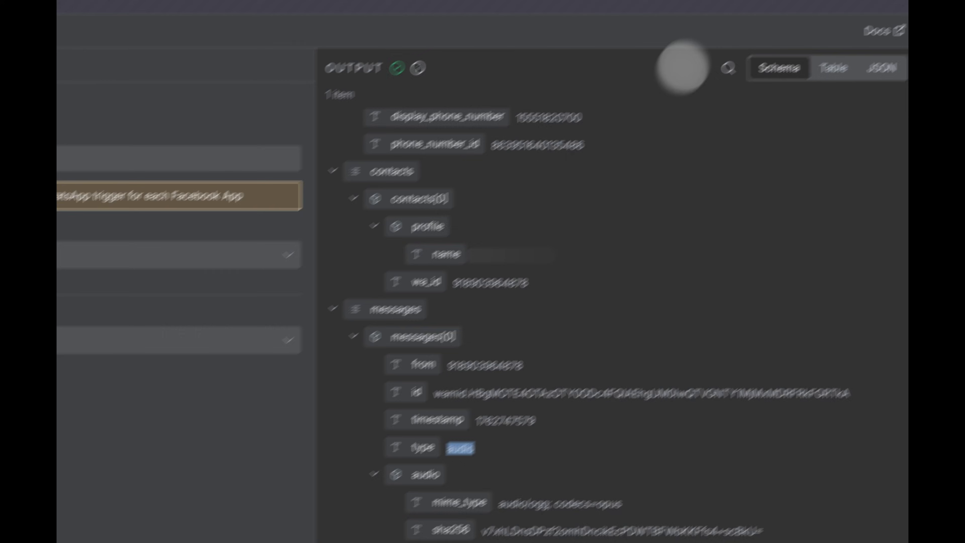
pyautogui.click(676, 47)
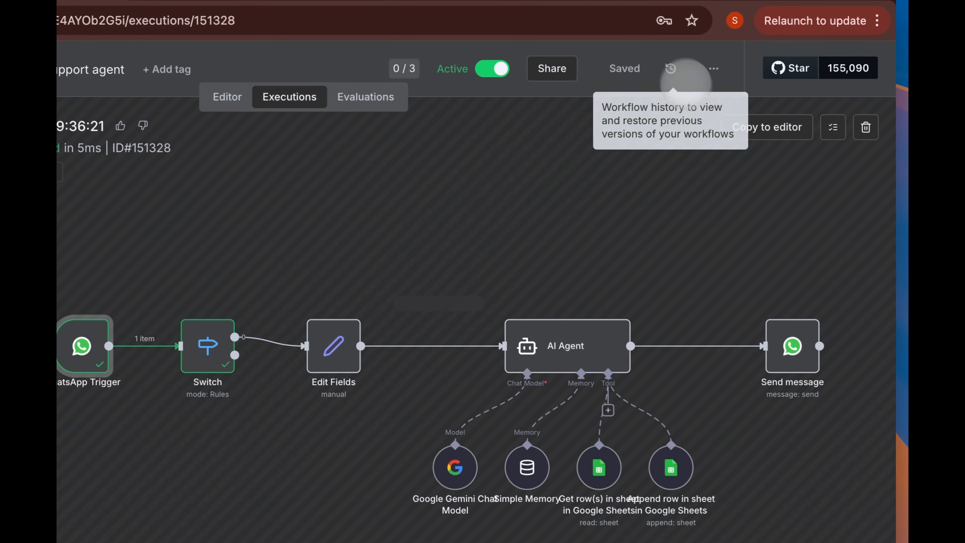
pyautogui.click(772, 132)
pyautogui.click(417, 454)
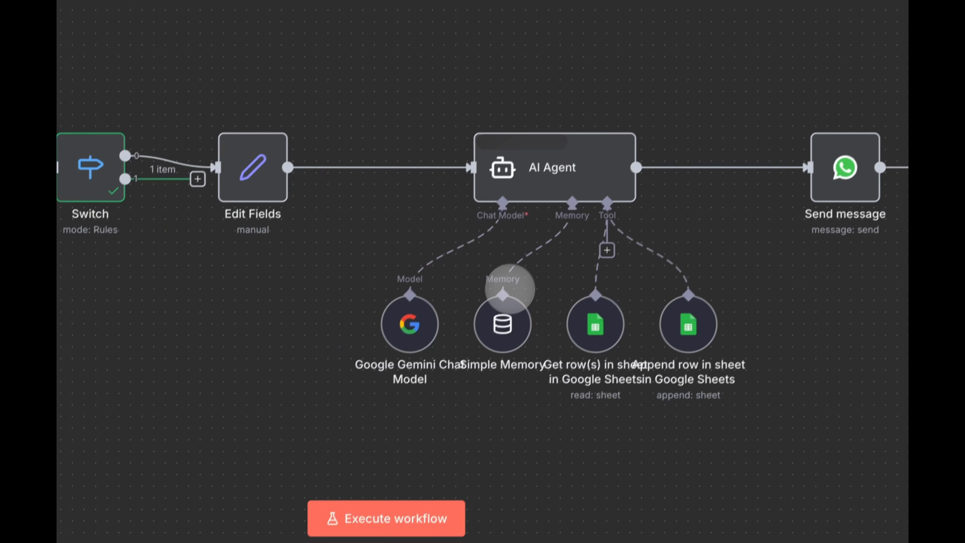
# - Move the Edit Fields and AI Agent group up, clear of Switch, and review Switch's routing rules
pyautogui.moveTo(896, 411); pyautogui.dragTo(336, 142)
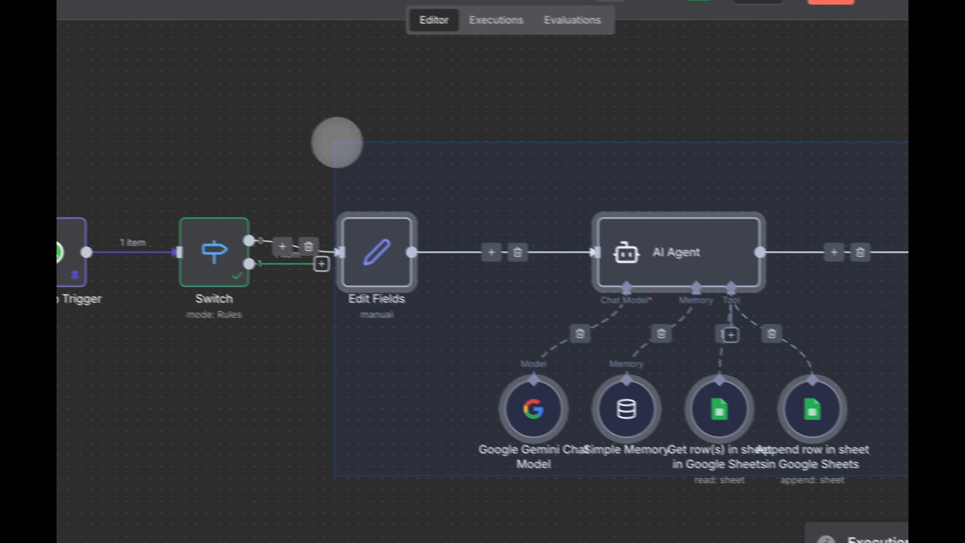
pyautogui.moveTo(329, 298); pyautogui.dragTo(462, 173)
pyautogui.click(375, 391)
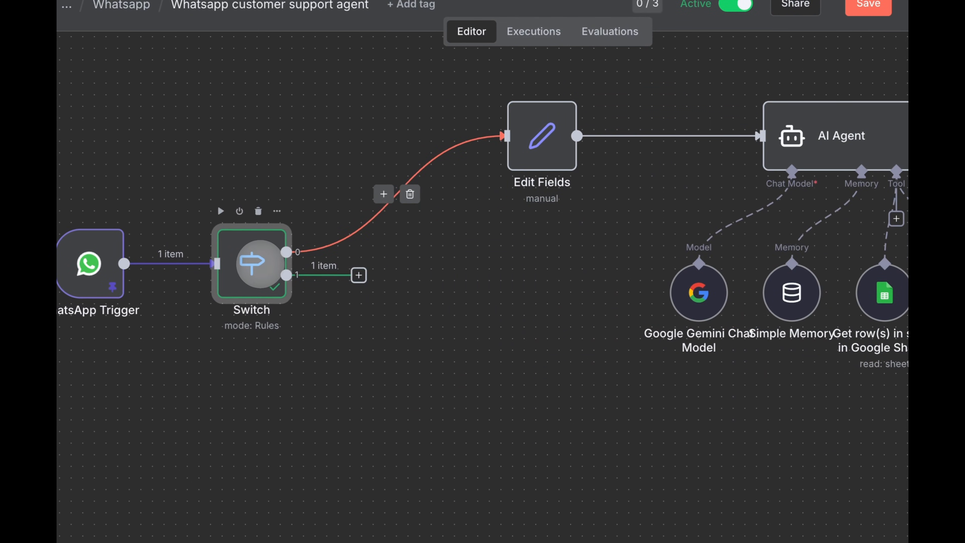
pyautogui.doubleClick(259, 264)
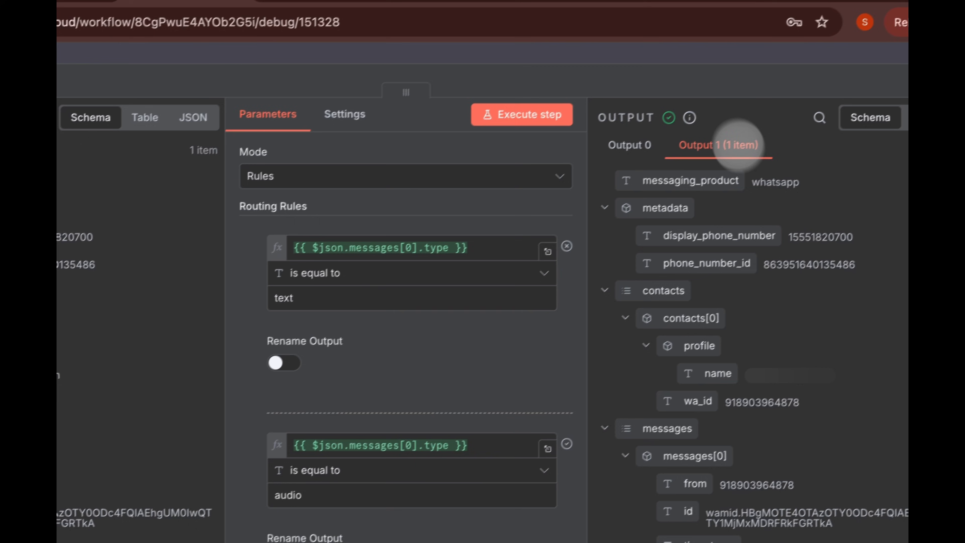
pyautogui.click(697, 51)
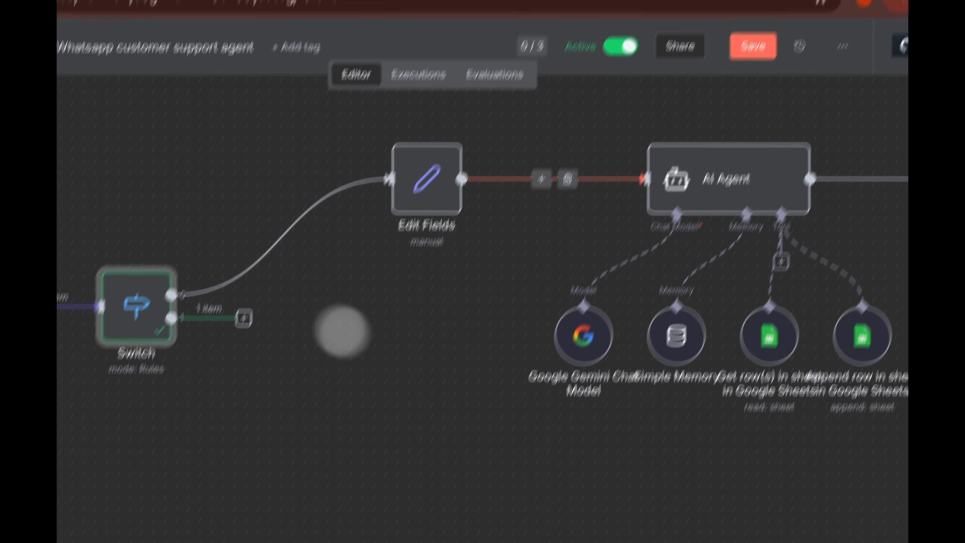
# - Add a WhatsApp Download media node on Switch output 1 using WhatsApp account 2 and the audio id
pyautogui.click(243, 318)
pyautogui.write('wha')
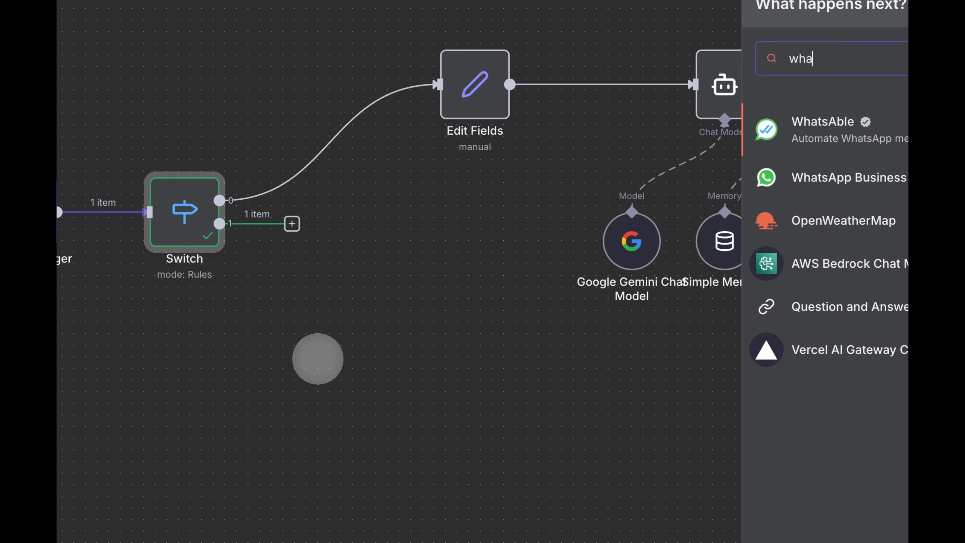
pyautogui.write('t')
pyautogui.click(832, 179)
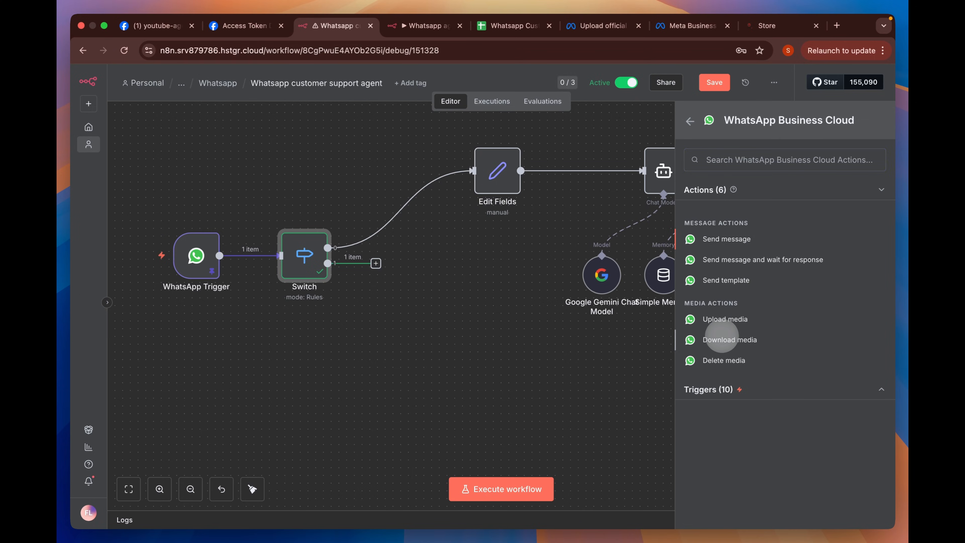
pyautogui.click(721, 338)
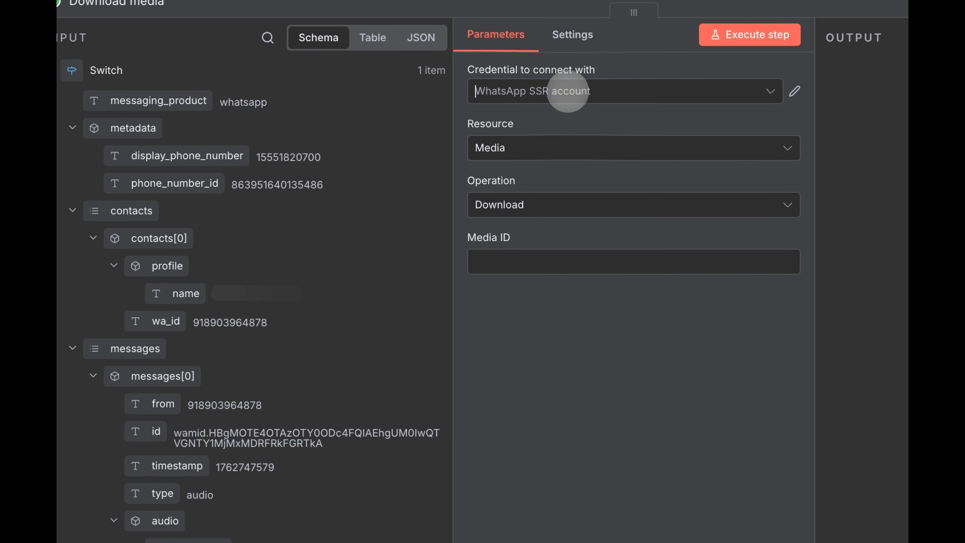
pyautogui.click(568, 91)
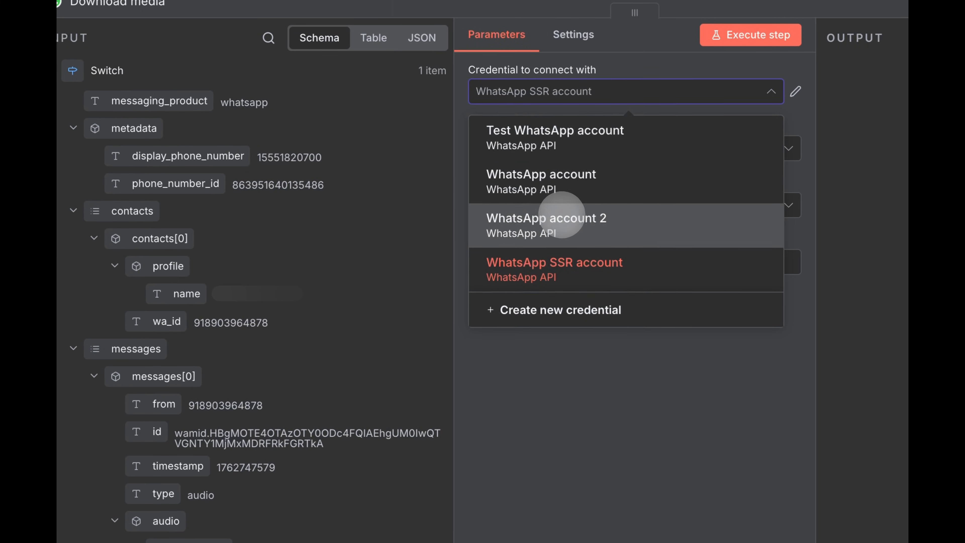
pyautogui.click(561, 217)
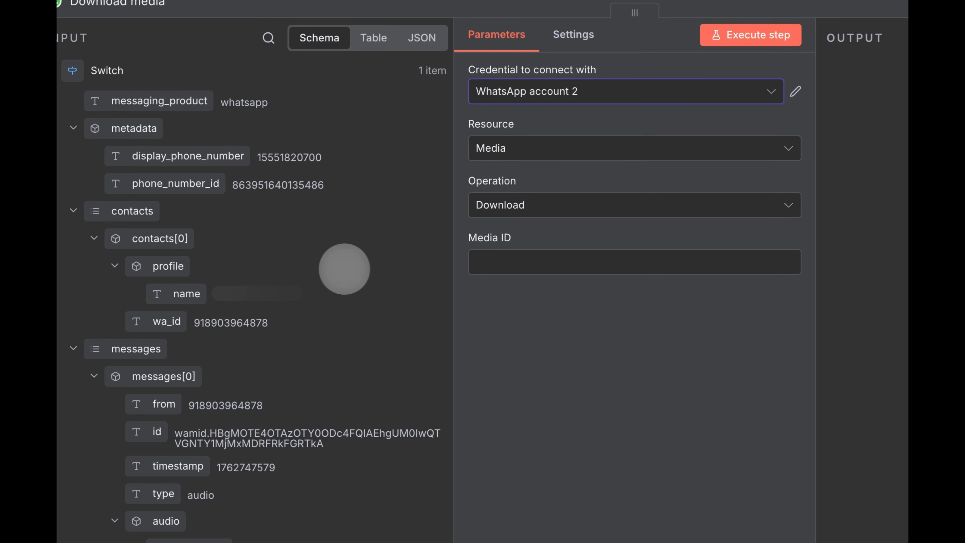
pyautogui.scroll(-3, 342, 267)
pyautogui.moveTo(195, 434); pyautogui.dragTo(532, 204)
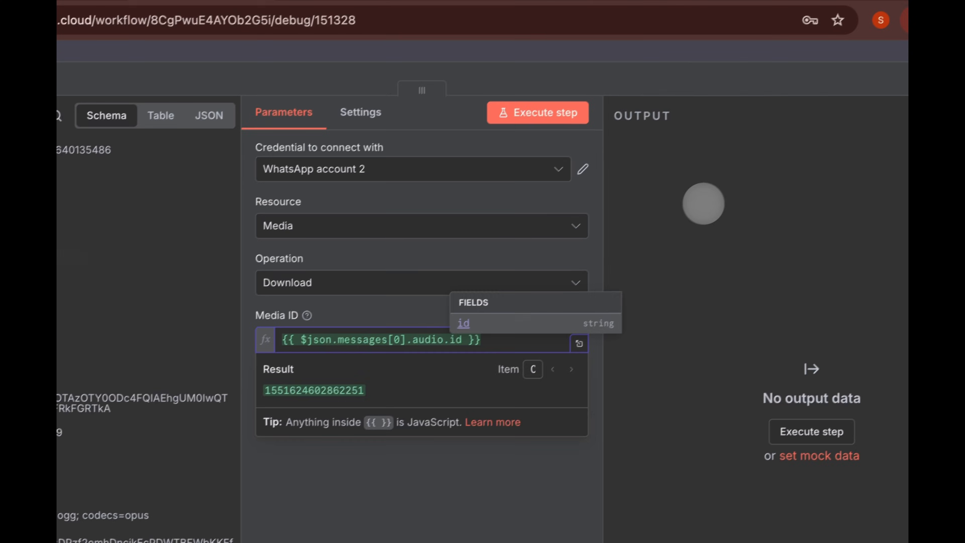
pyautogui.click(703, 203)
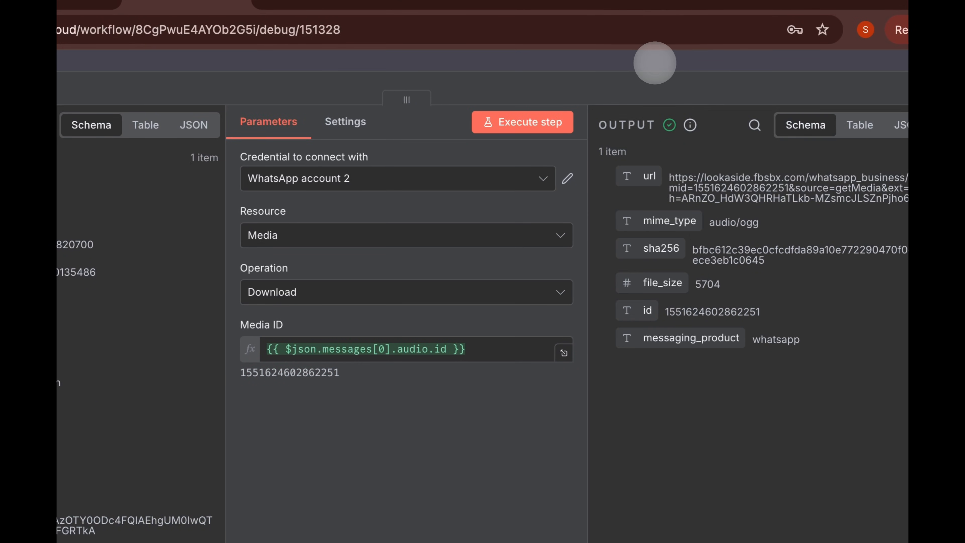
pyautogui.click(654, 63)
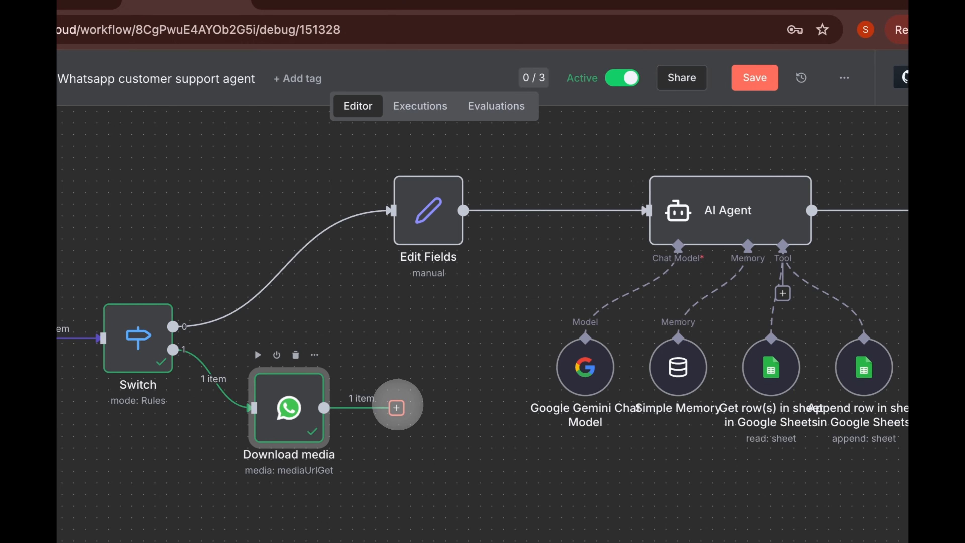
# - Paste the Download image node from the other WhatsApp agent workflow after Download media
pyautogui.click(405, 28)
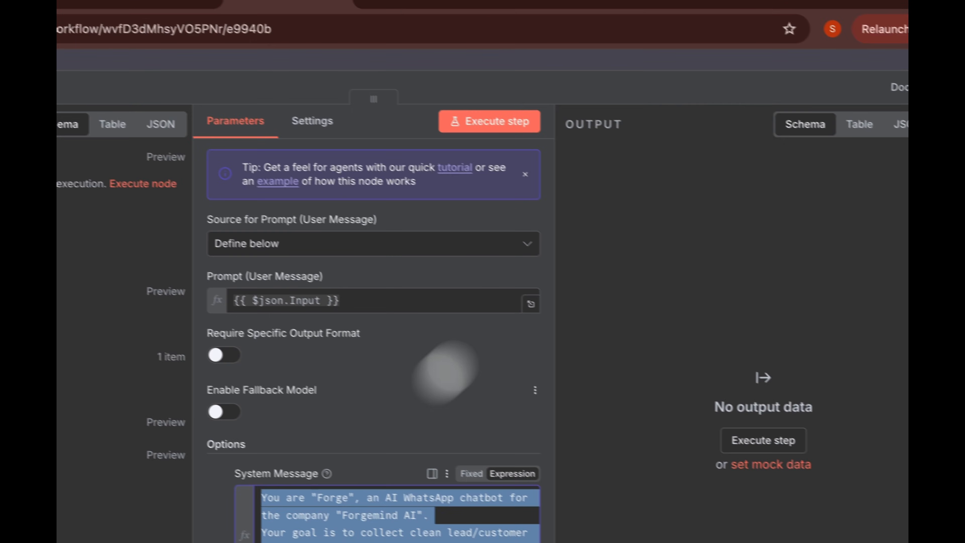
pyautogui.click(717, 63)
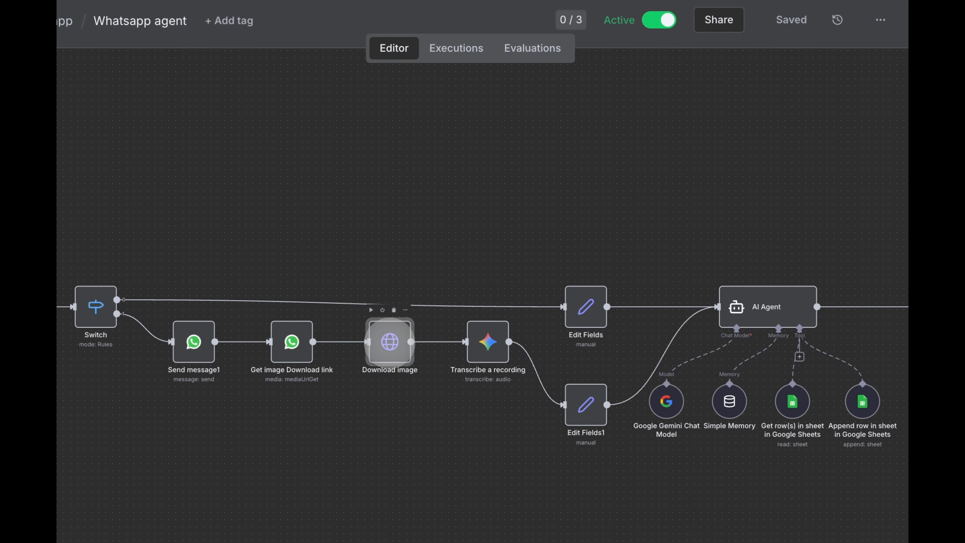
pyautogui.click(333, 19)
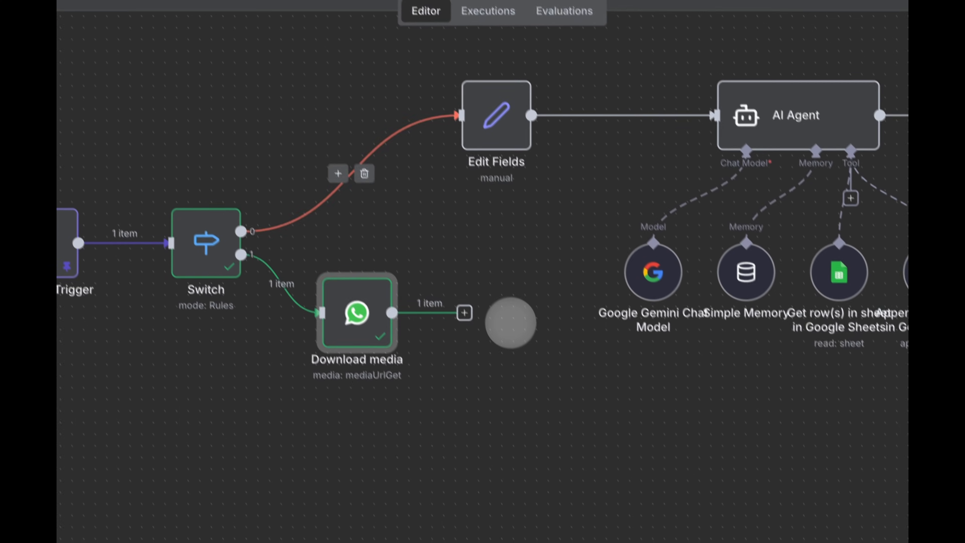
pyautogui.hotkey('ctrl', 'v')
pyautogui.moveTo(381, 394); pyautogui.dragTo(528, 385)
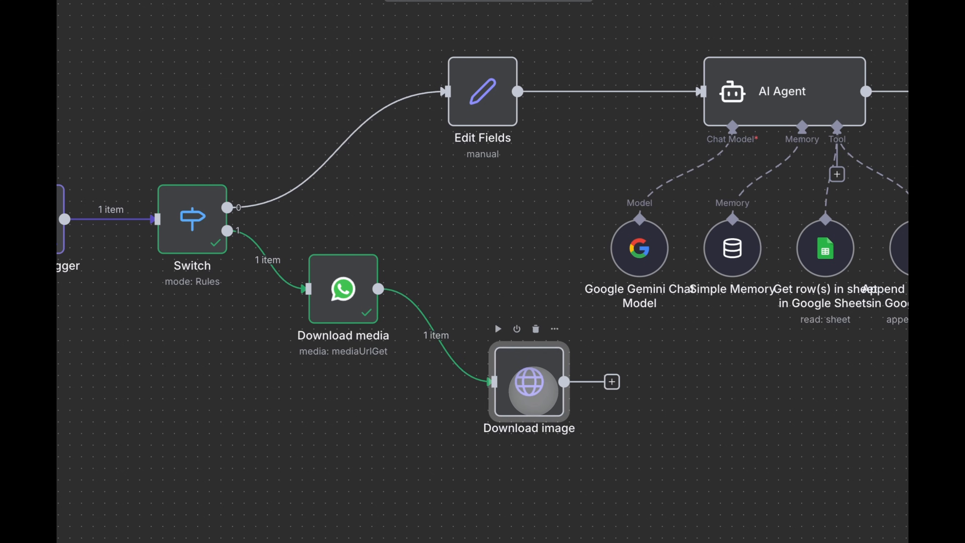
# - Set Download image's URL to the url returned by Download media
pyautogui.doubleClick(533, 392)
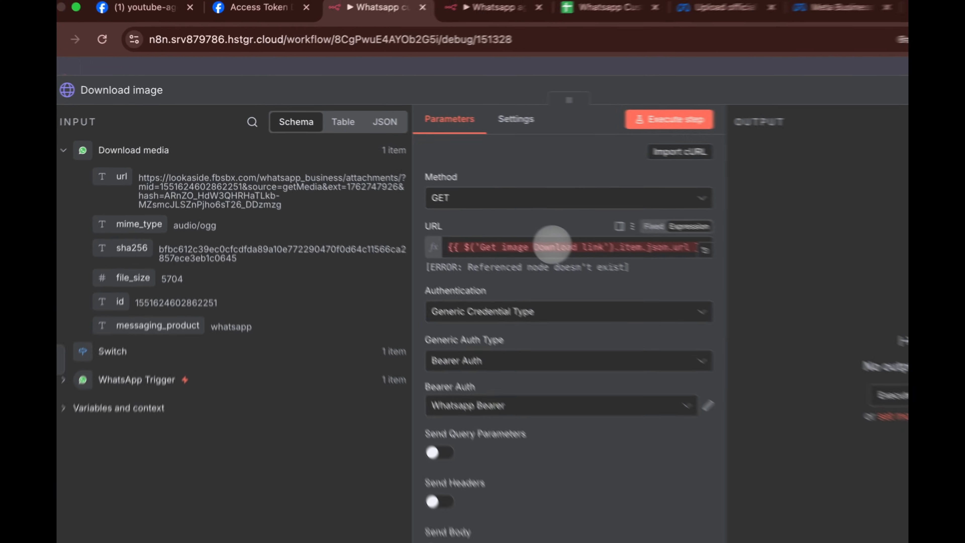
pyautogui.click(472, 210)
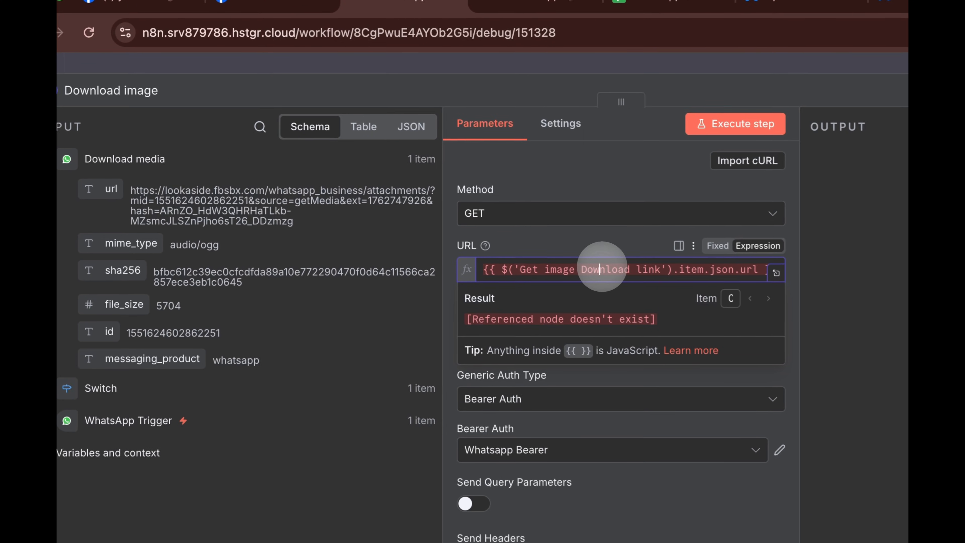
pyautogui.hotkey('ctrl', 'a')
pyautogui.press('BackSpace')
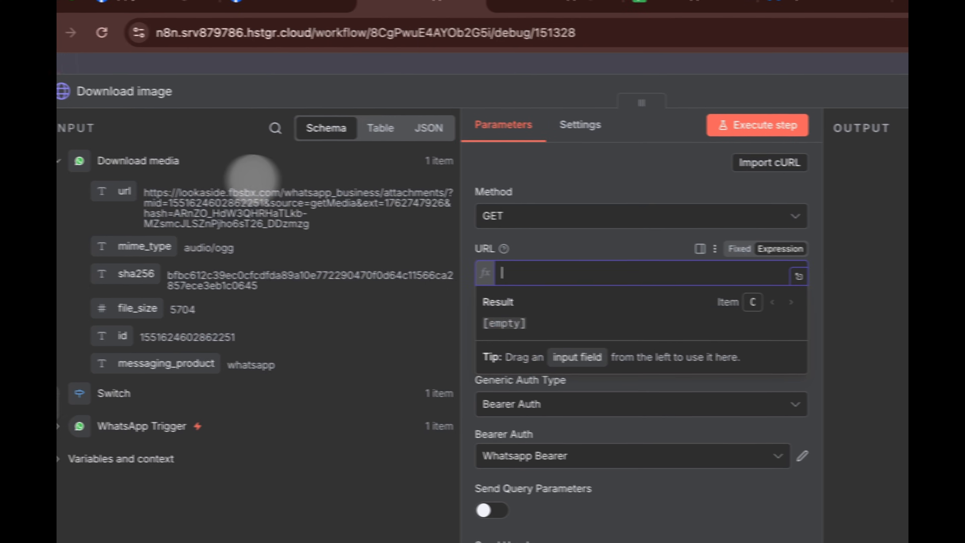
pyautogui.moveTo(110, 190); pyautogui.dragTo(500, 269)
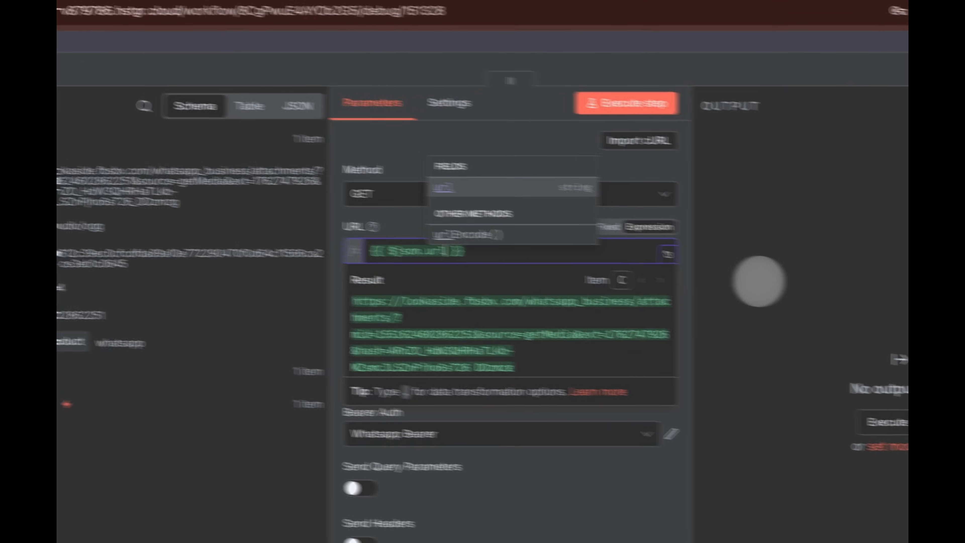
pyautogui.click(721, 275)
# - Authenticate Download image with Bearer Auth using a new credential holding the Meta access token
pyautogui.scroll(-3, 392, 293)
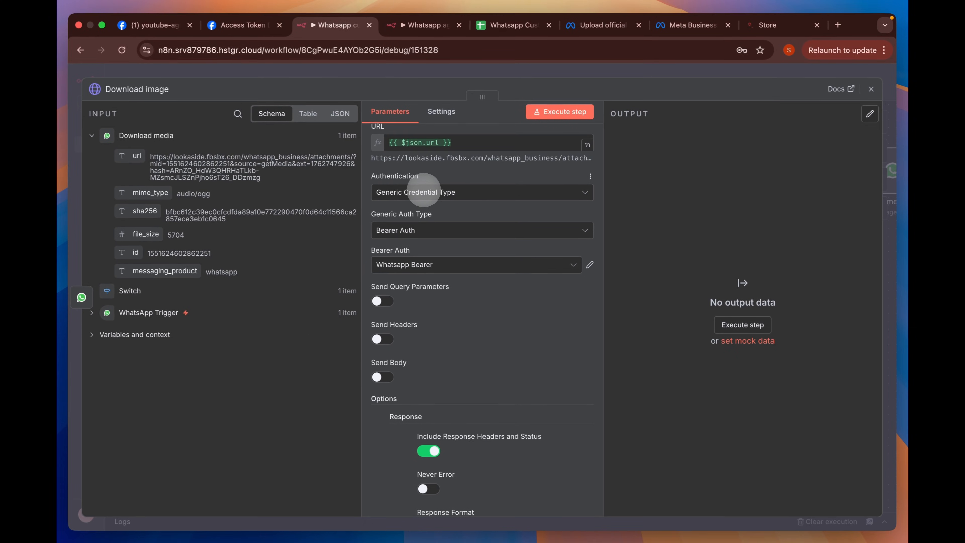
pyautogui.click(450, 193)
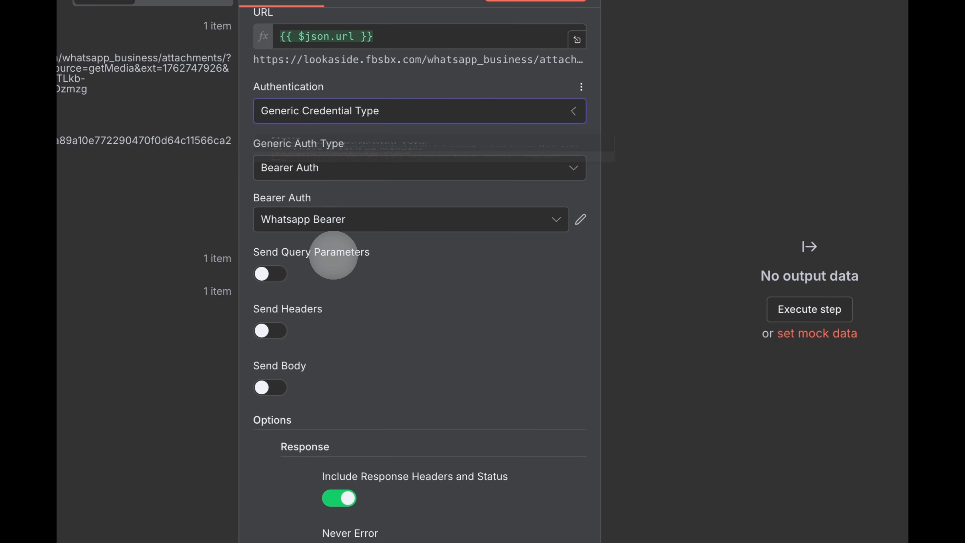
pyautogui.click(537, 170)
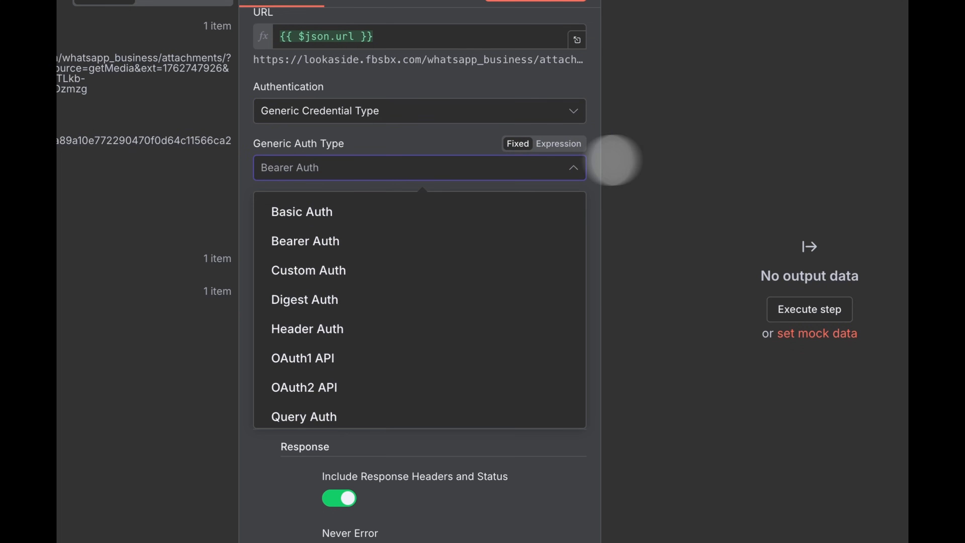
pyautogui.click(701, 156)
pyautogui.click(524, 218)
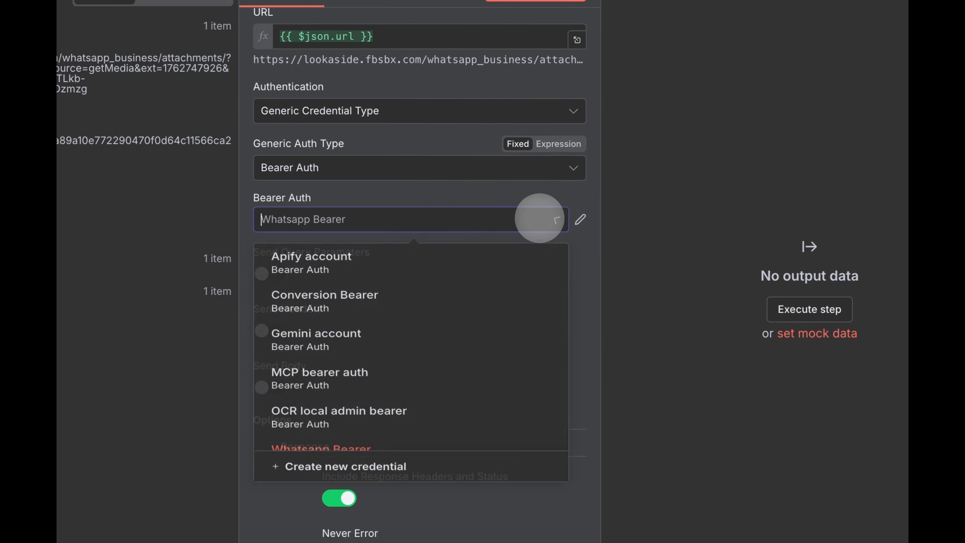
pyautogui.click(335, 498)
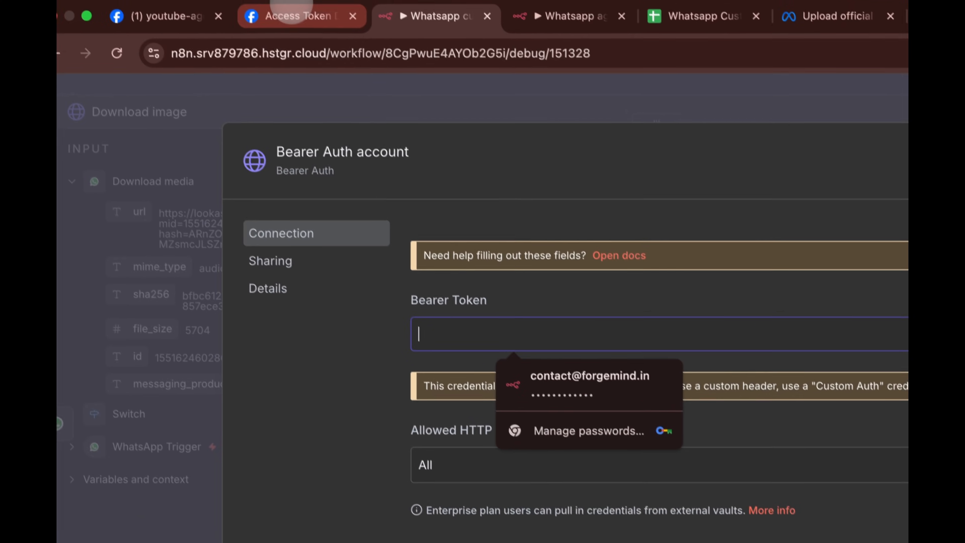
pyautogui.click(300, 19)
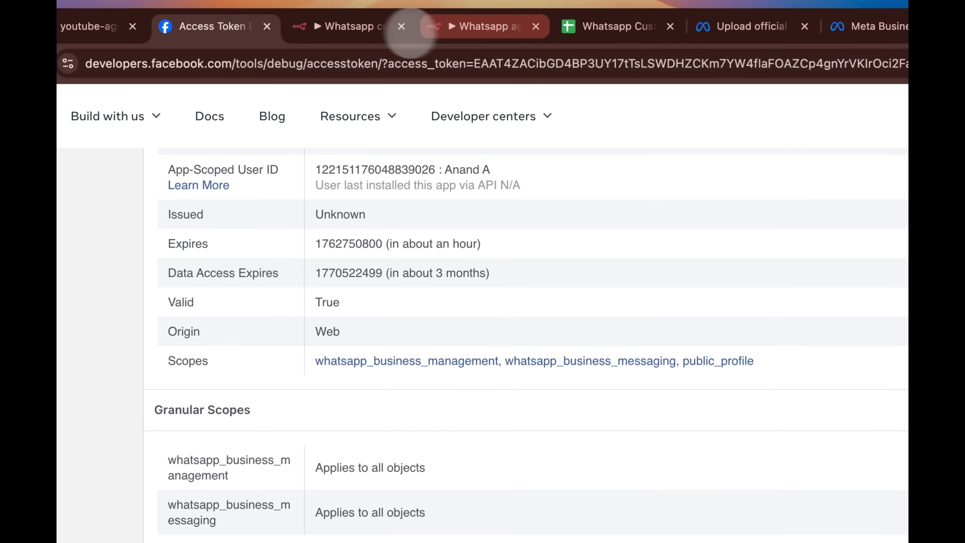
pyautogui.click(373, 26)
pyautogui.hotkey('ctrl', 'v')
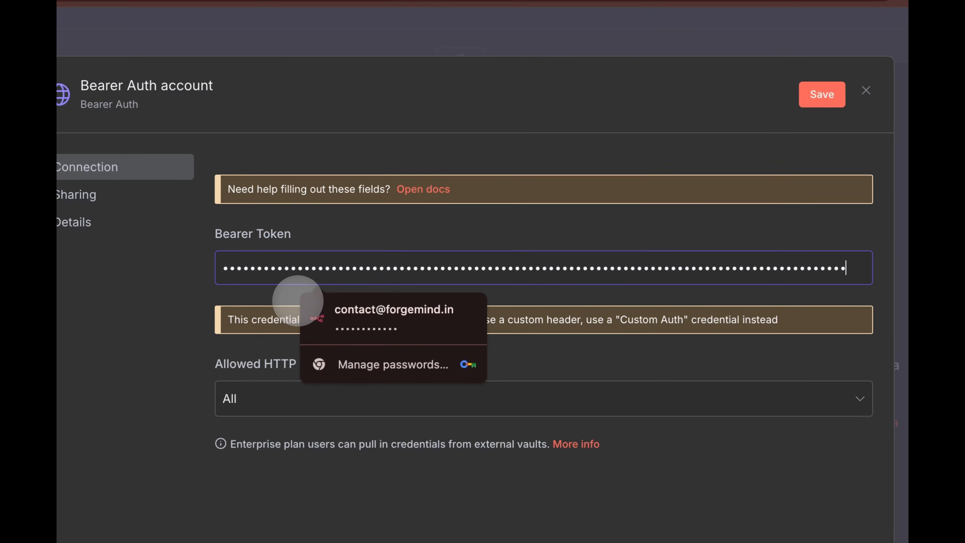
pyautogui.click(822, 94)
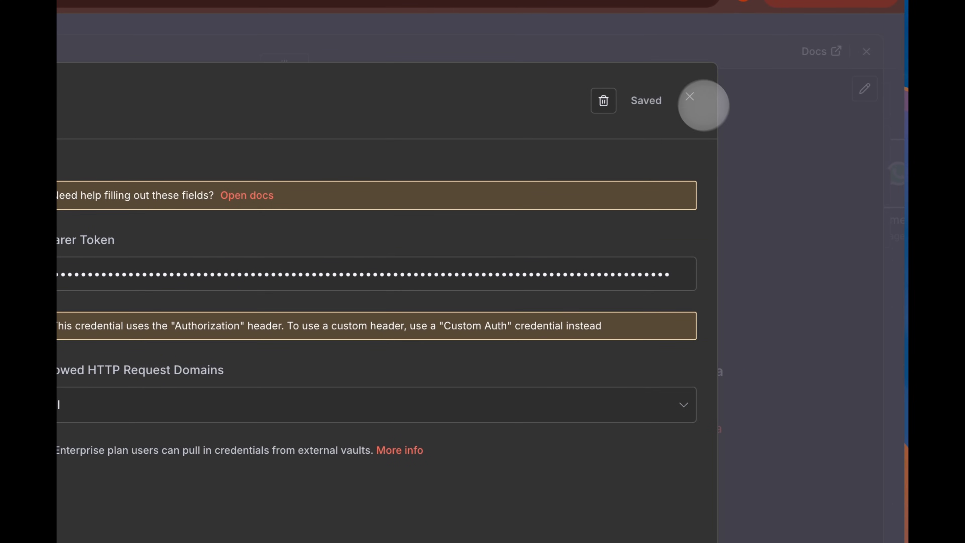
pyautogui.click(690, 97)
# - Run Download image and play back the returned 2-second File.ogg voice note
pyautogui.click(526, 252)
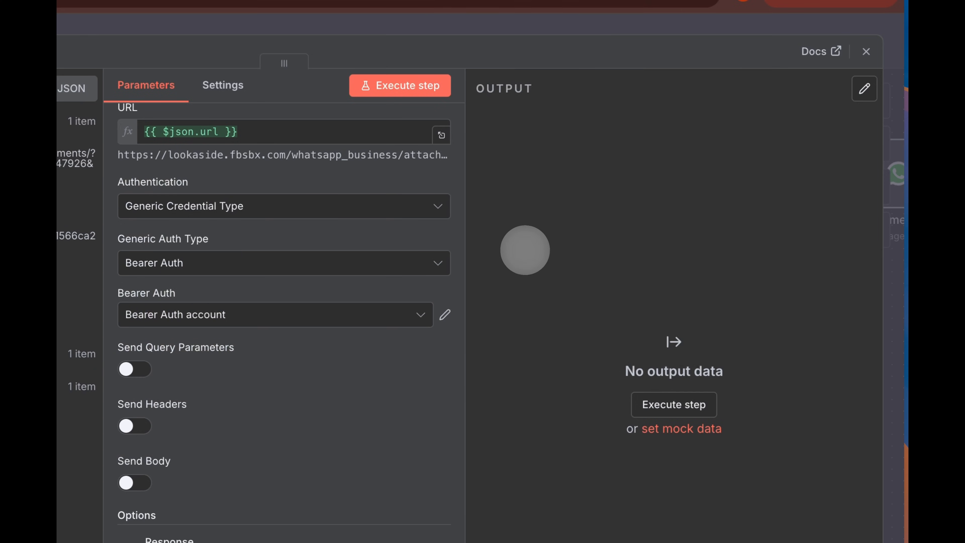
pyautogui.click(406, 91)
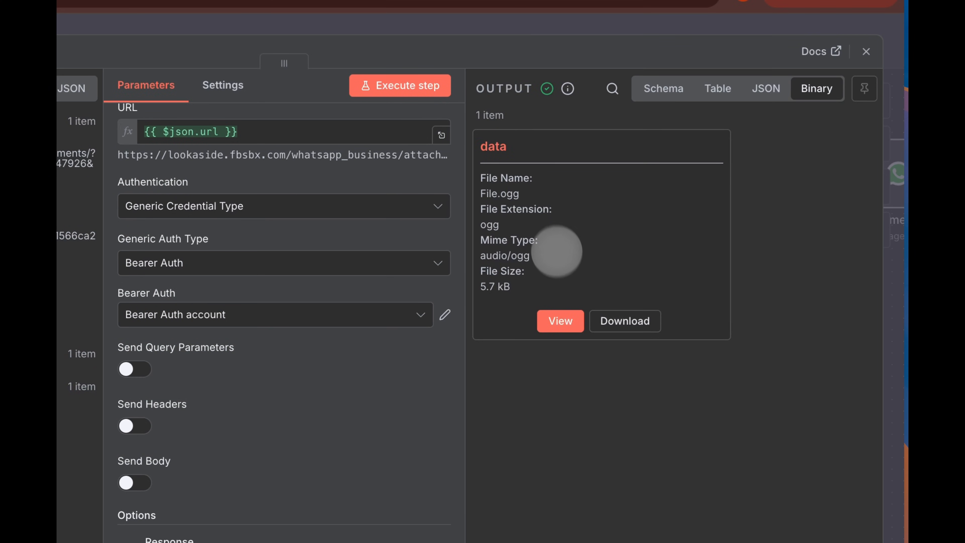
pyautogui.click(560, 321)
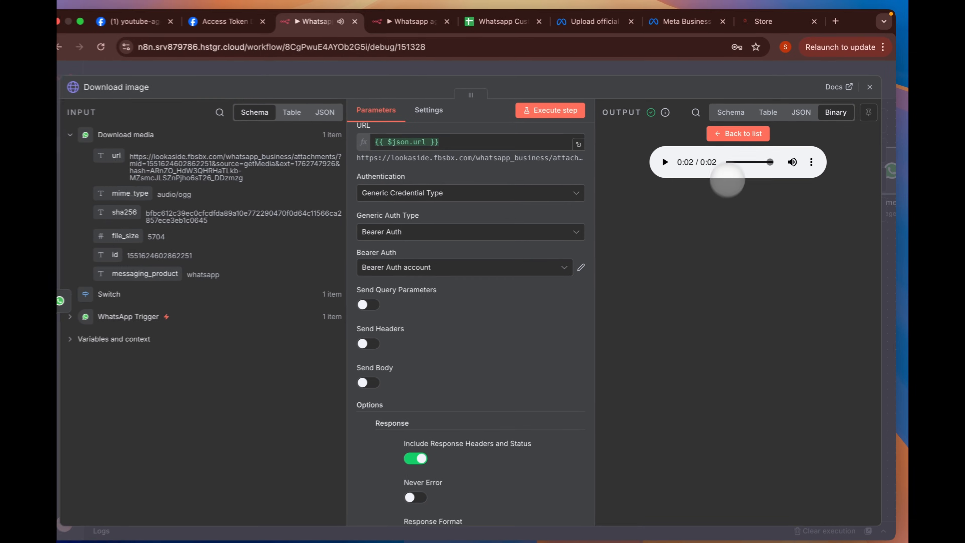
pyautogui.click(684, 75)
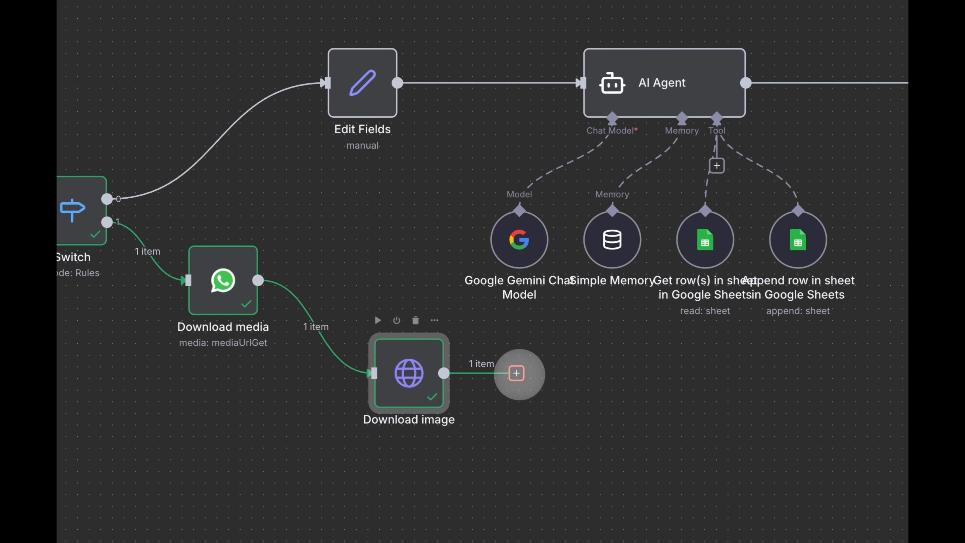
# - Transcribe the binary audio with Gemini gemini-2.5-flash, producing 'Hi. My name is Forge.'
pyautogui.click(475, 478)
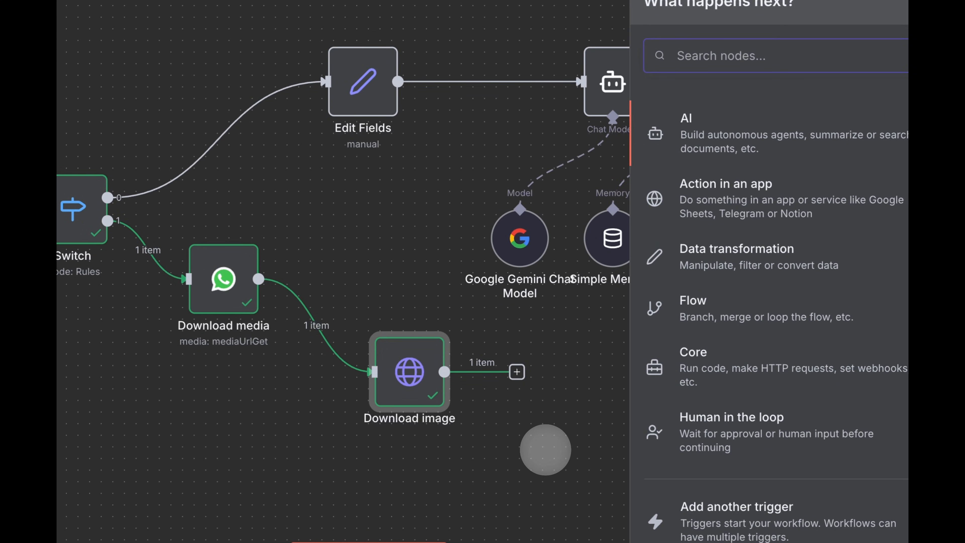
pyautogui.write('gemini')
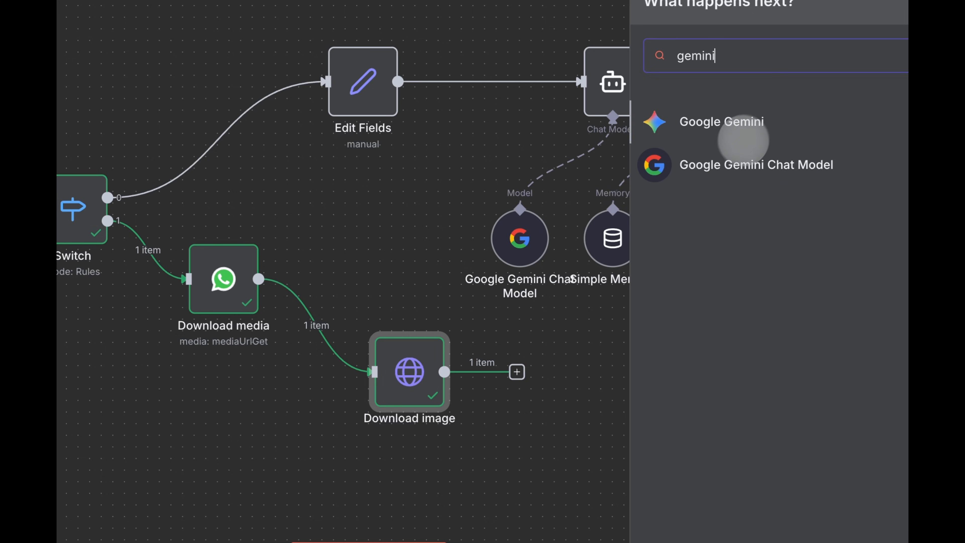
pyautogui.click(743, 124)
pyautogui.click(706, 215)
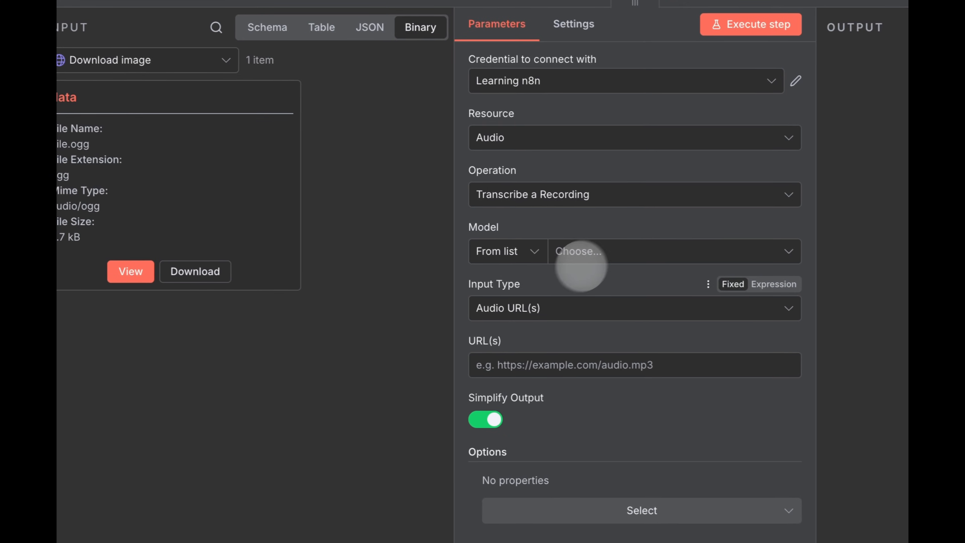
pyautogui.click(307, 220)
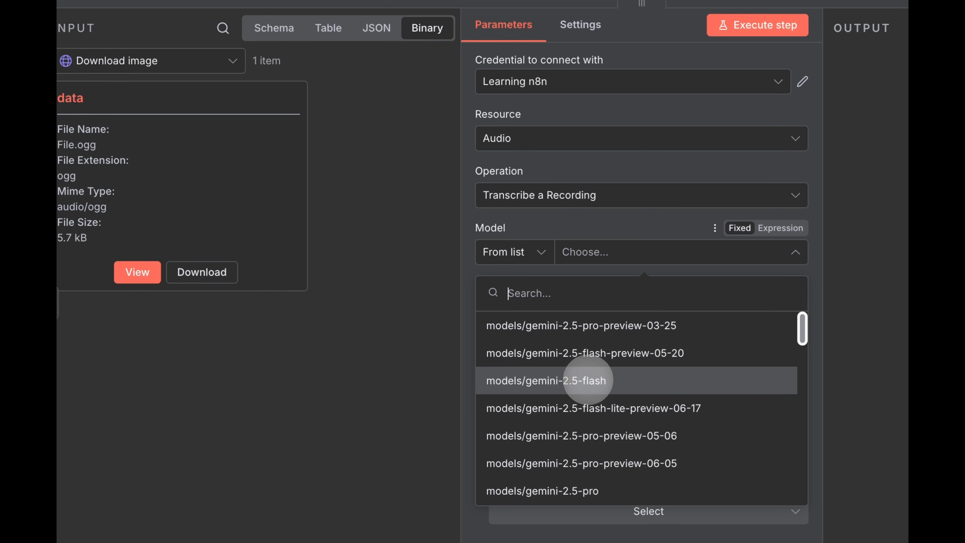
pyautogui.click(588, 380)
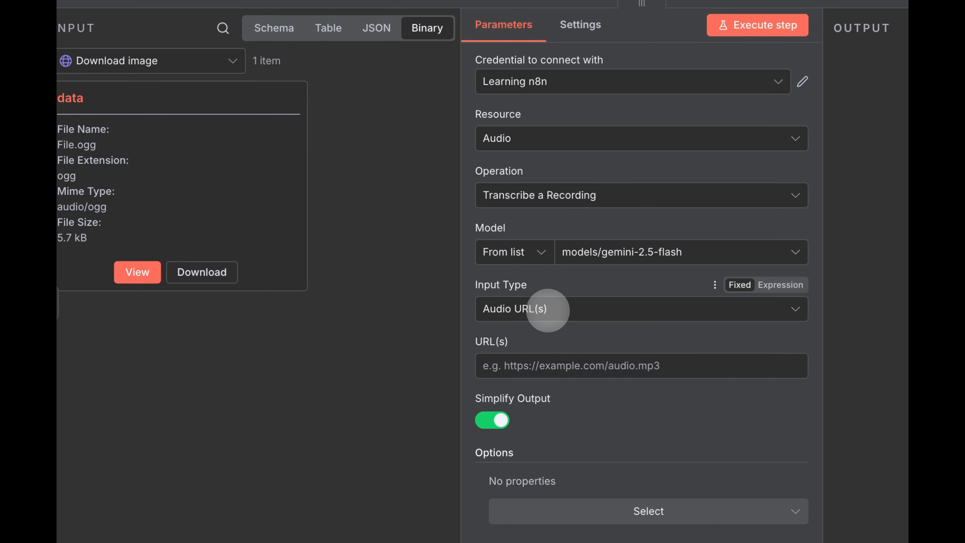
pyautogui.click(547, 310)
pyautogui.click(538, 381)
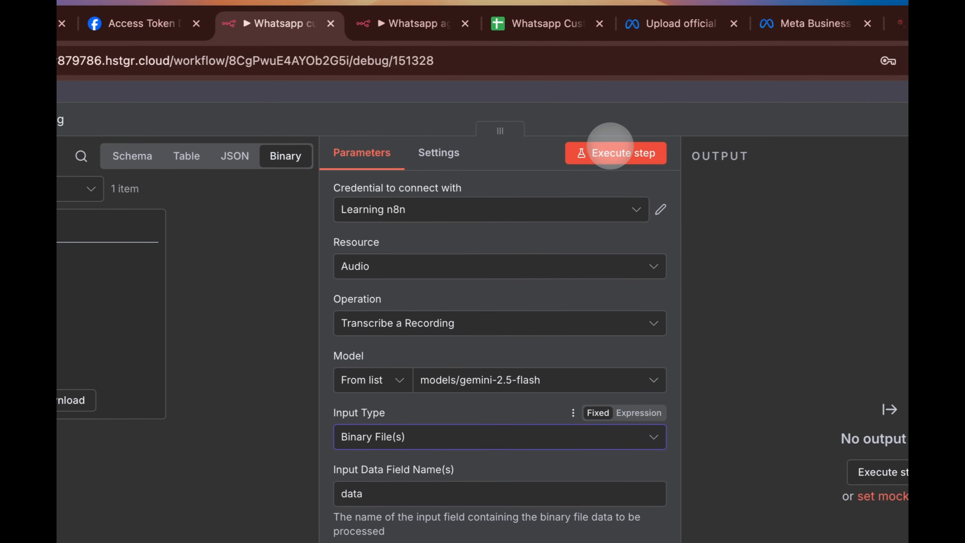
pyautogui.click(610, 146)
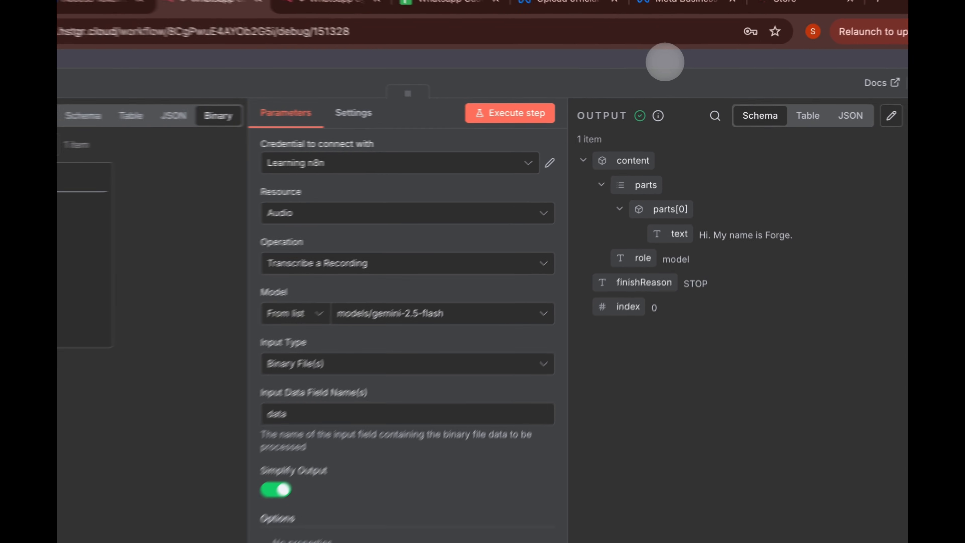
pyautogui.click(680, 70)
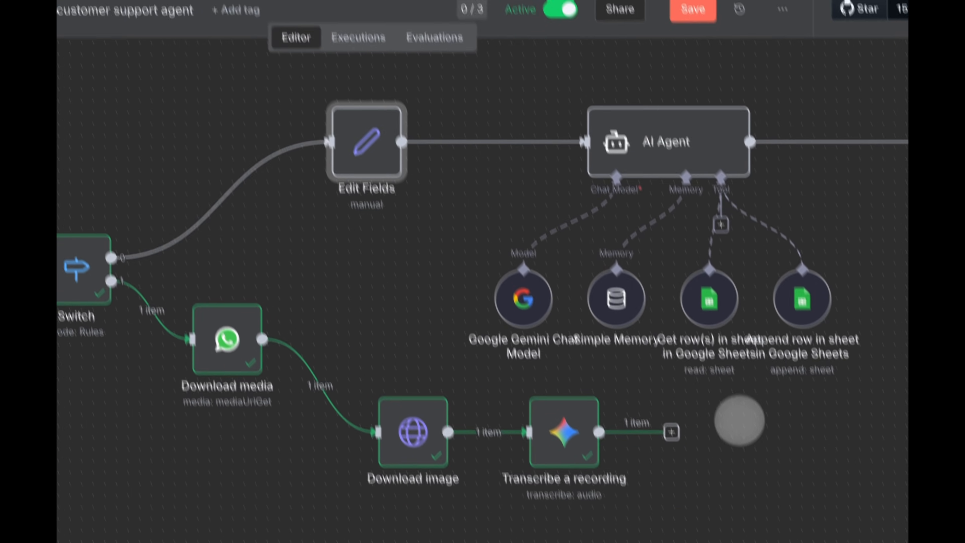
# - Add an Edit Fields1 copy after transcription with Input set to content.parts[0].text
pyautogui.hotkey('ctrl', 'v')
pyautogui.moveTo(747, 394); pyautogui.dragTo(713, 371)
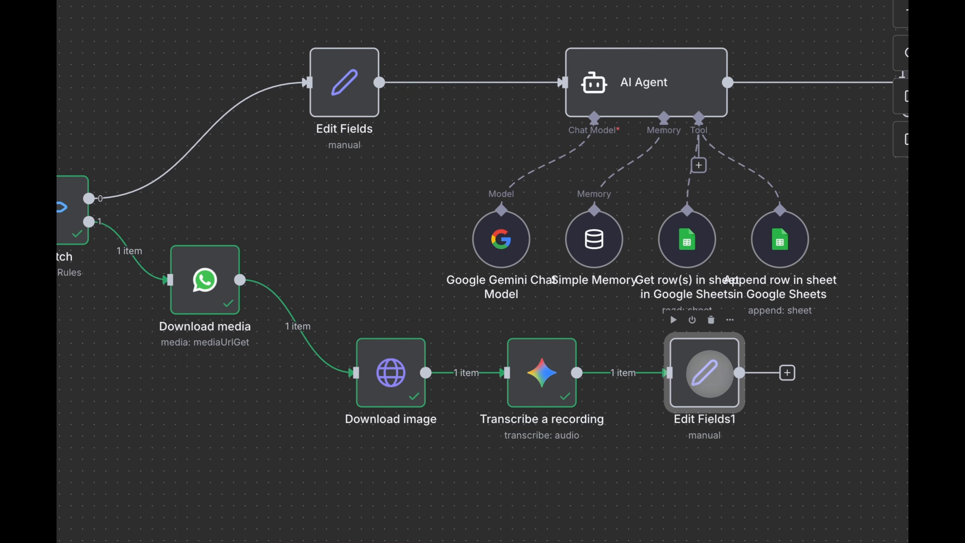
pyautogui.doubleClick(710, 376)
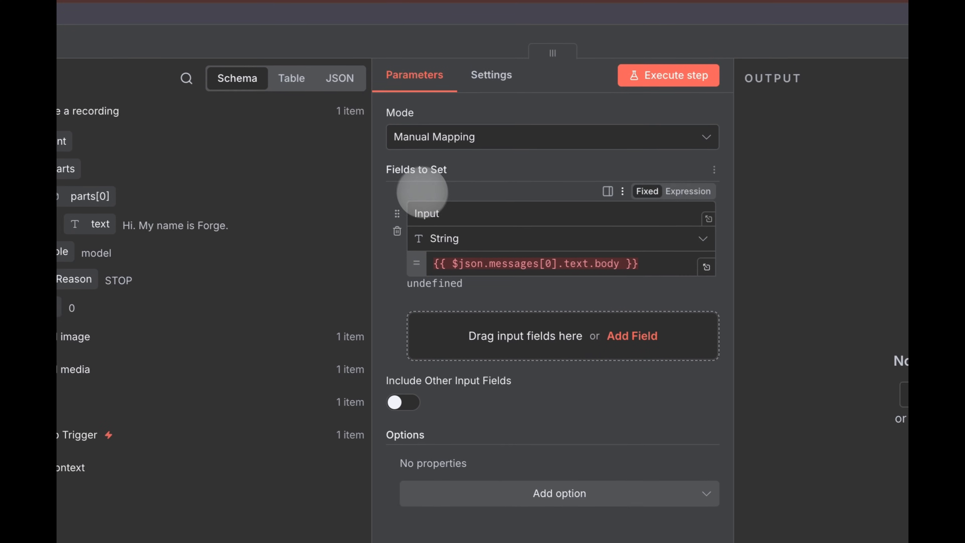
pyautogui.moveTo(646, 266); pyautogui.dragTo(379, 241)
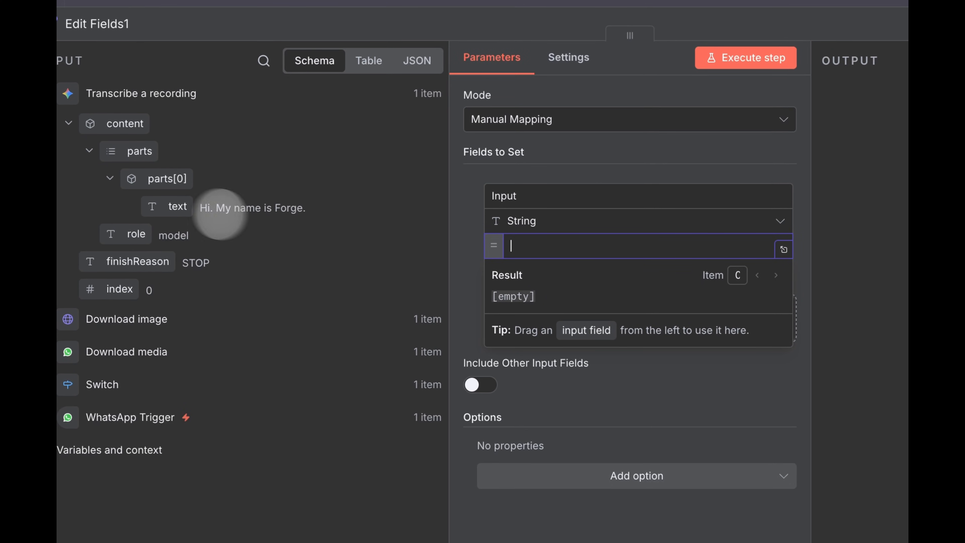
pyautogui.moveTo(221, 214); pyautogui.dragTo(501, 225)
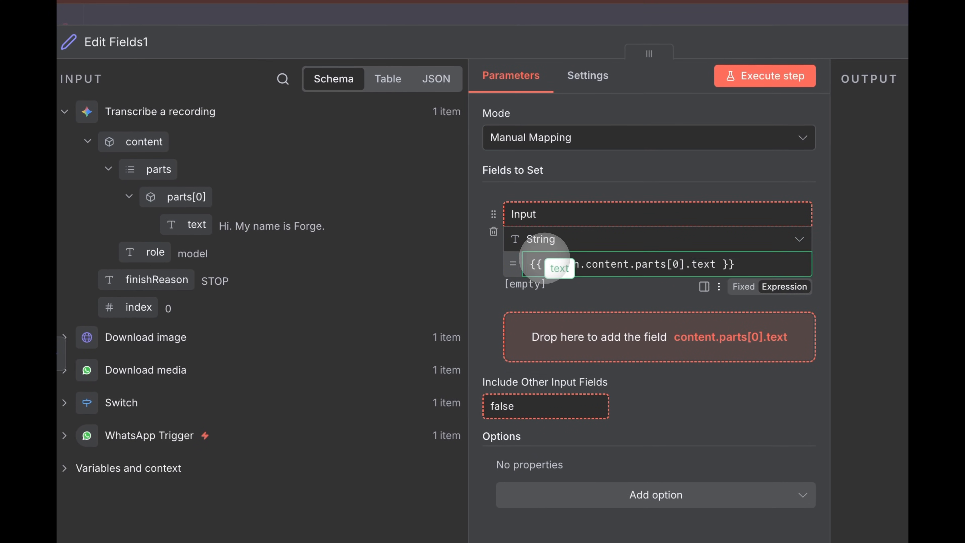
pyautogui.moveTo(545, 259); pyautogui.dragTo(547, 263)
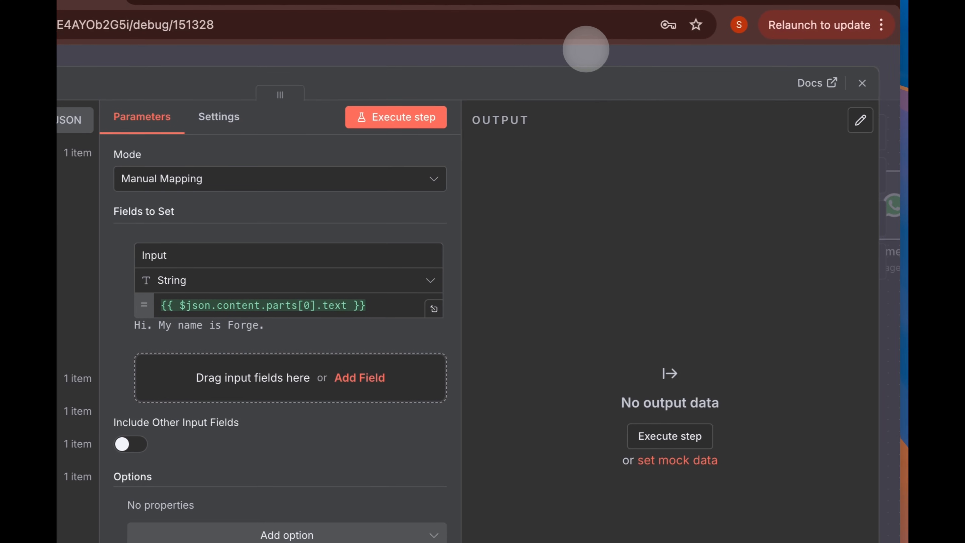
pyautogui.click(727, 13)
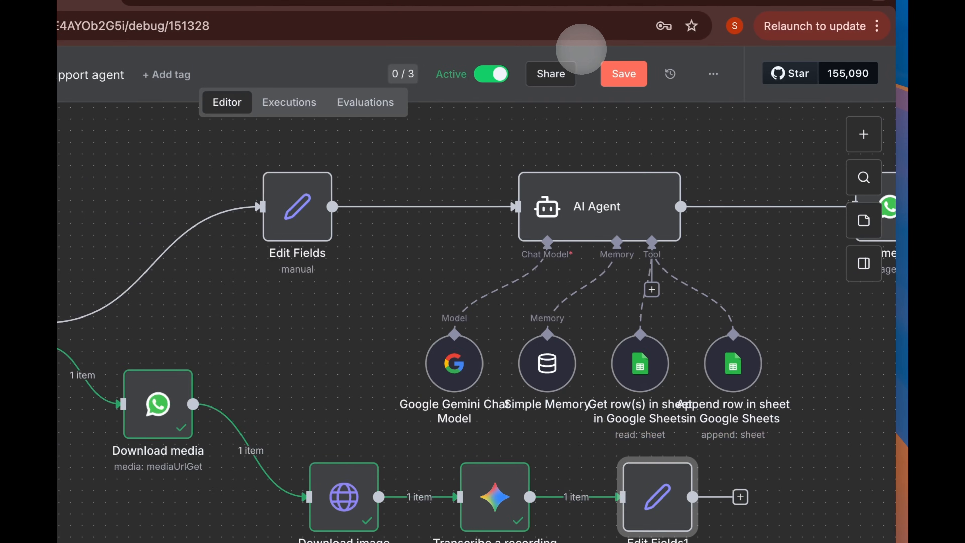
# - Connect Edit Fields1 into the AI Agent, tidy the layout and save the workflow
pyautogui.moveTo(741, 456); pyautogui.dragTo(543, 240)
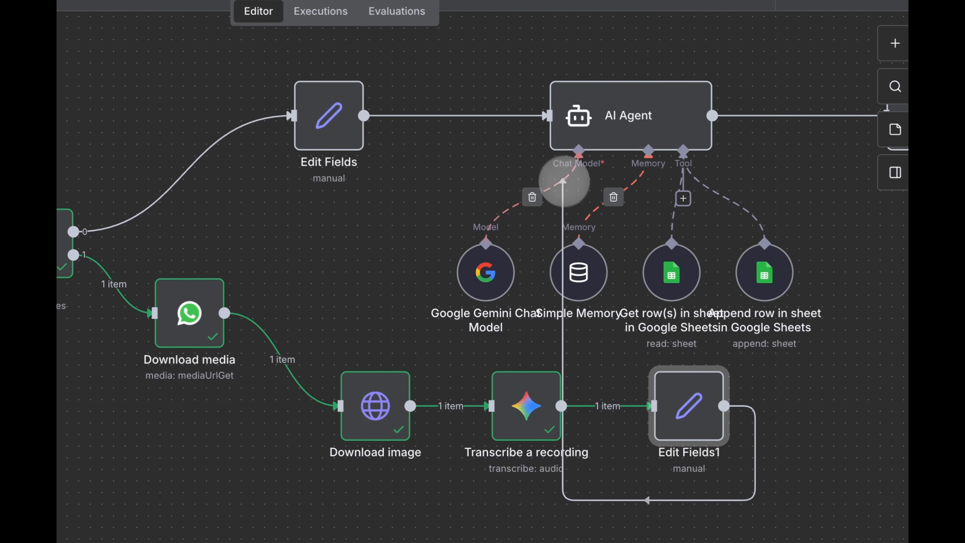
pyautogui.moveTo(544, 142); pyautogui.dragTo(545, 137)
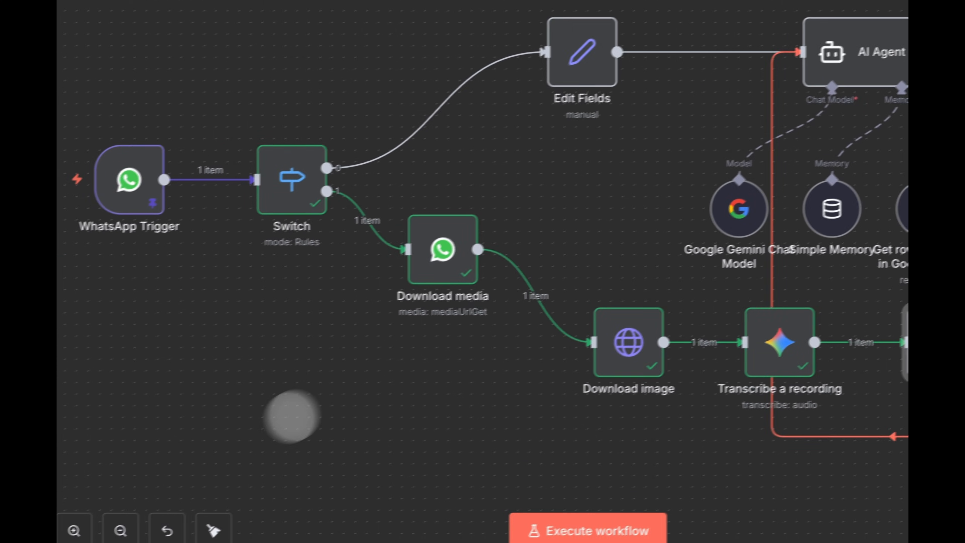
pyautogui.click(248, 474)
pyautogui.click(739, 61)
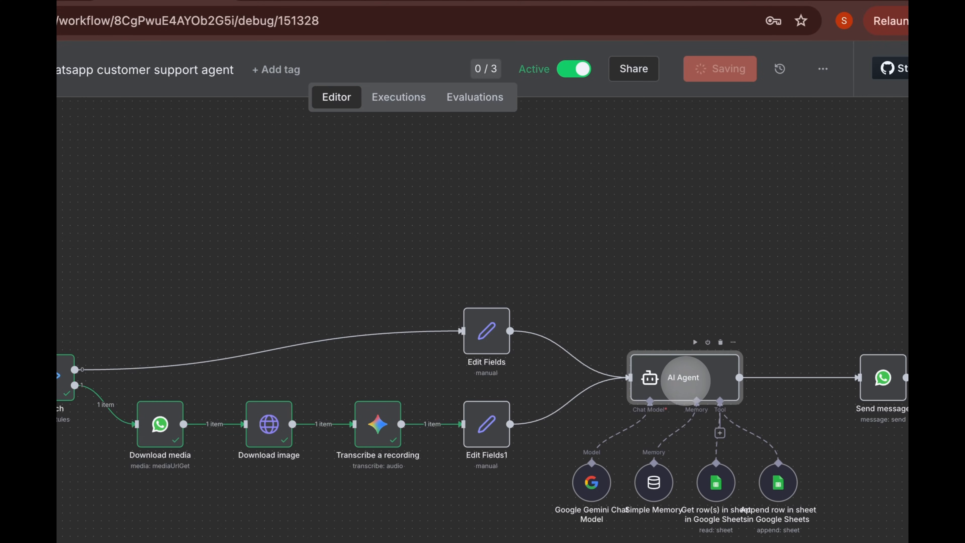
# - Review the AI Agent, Edit Fields and Edit Fields1 settings to compare both input branches
pyautogui.doubleClick(685, 379)
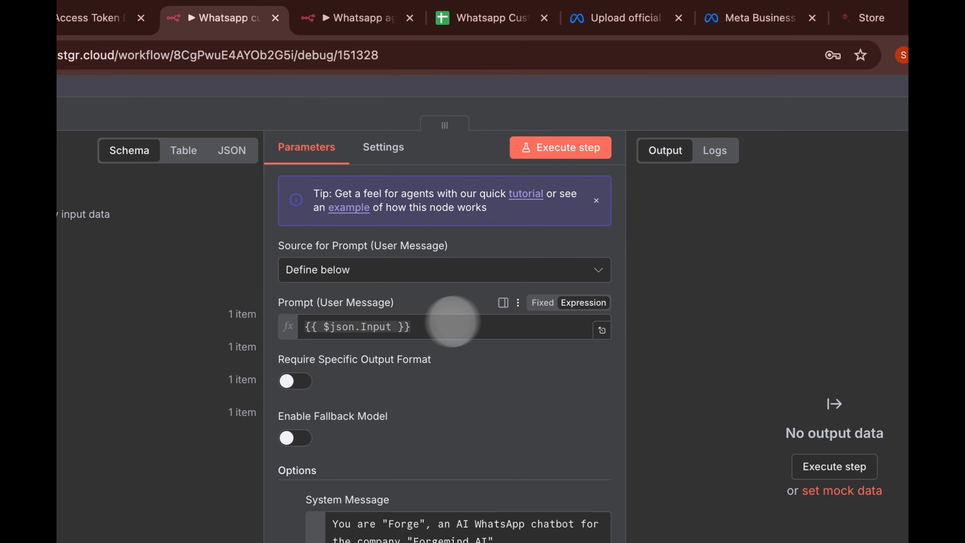
pyautogui.click(701, 92)
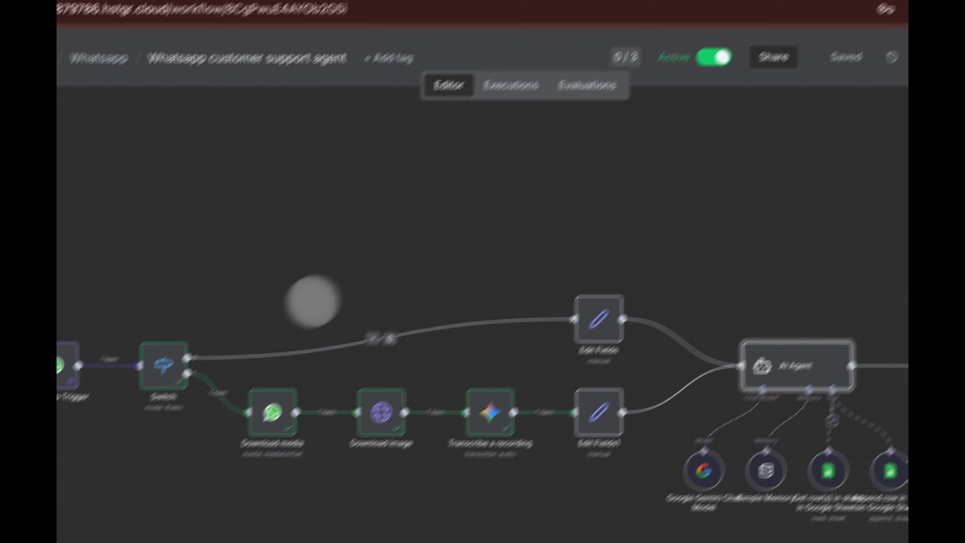
pyautogui.doubleClick(537, 307)
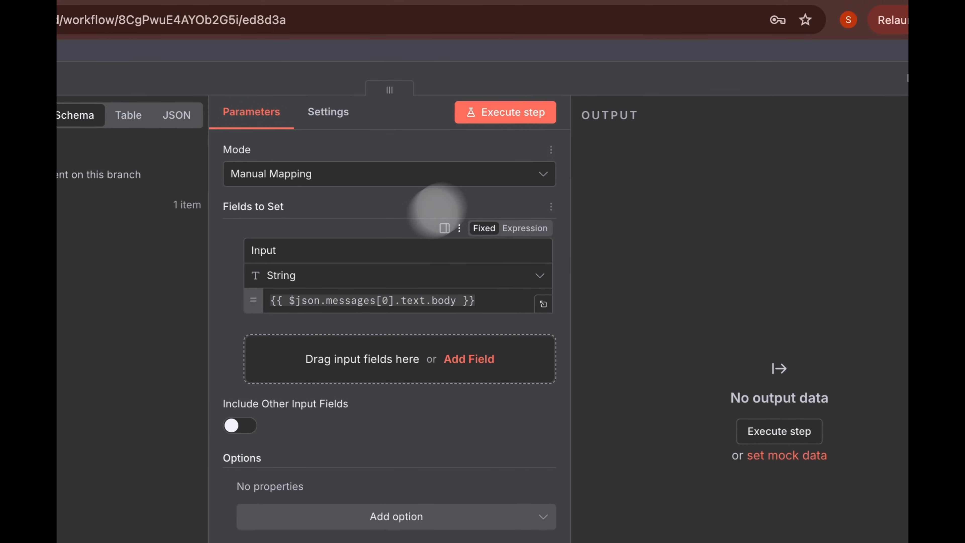
pyautogui.click(722, 33)
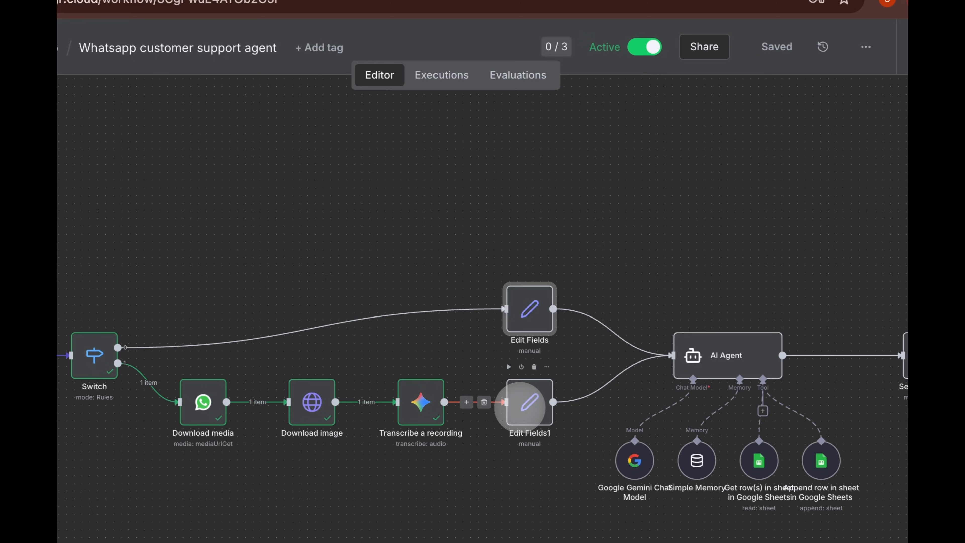
pyautogui.doubleClick(489, 423)
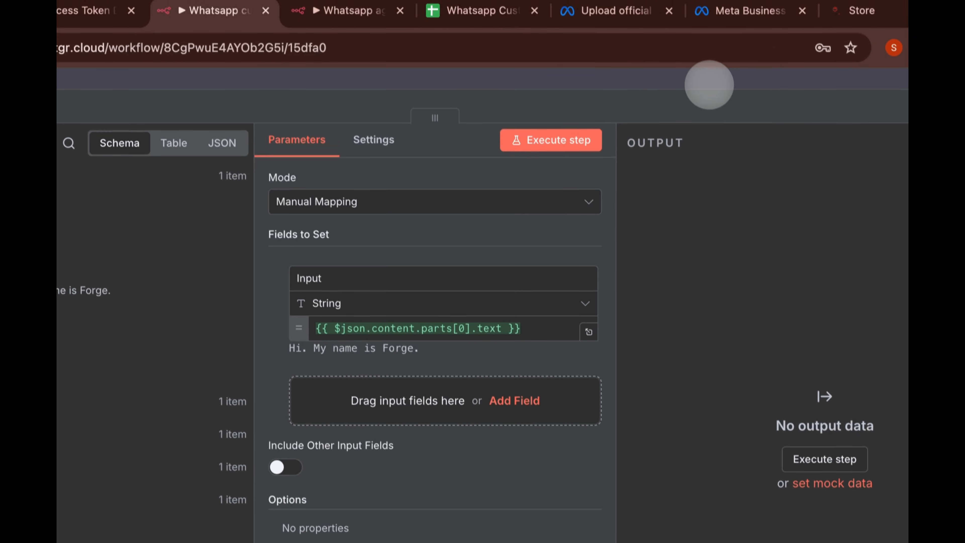
pyautogui.click(707, 32)
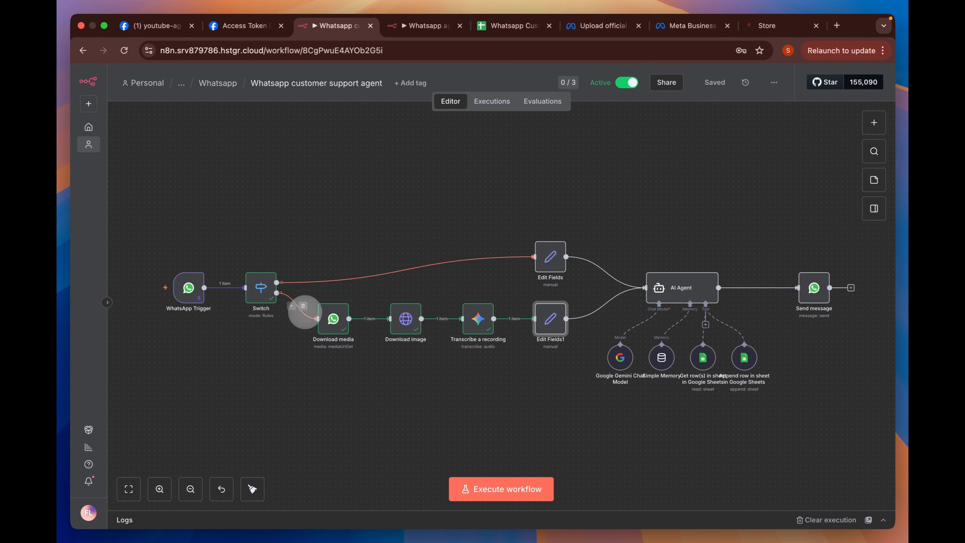
pyautogui.click(303, 306)
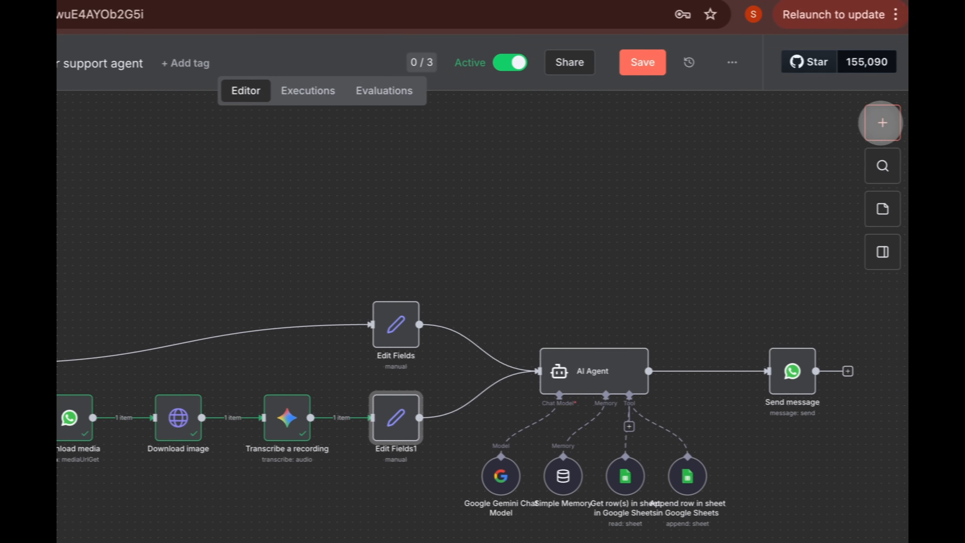
pyautogui.click(882, 122)
pyautogui.write('whatsa')
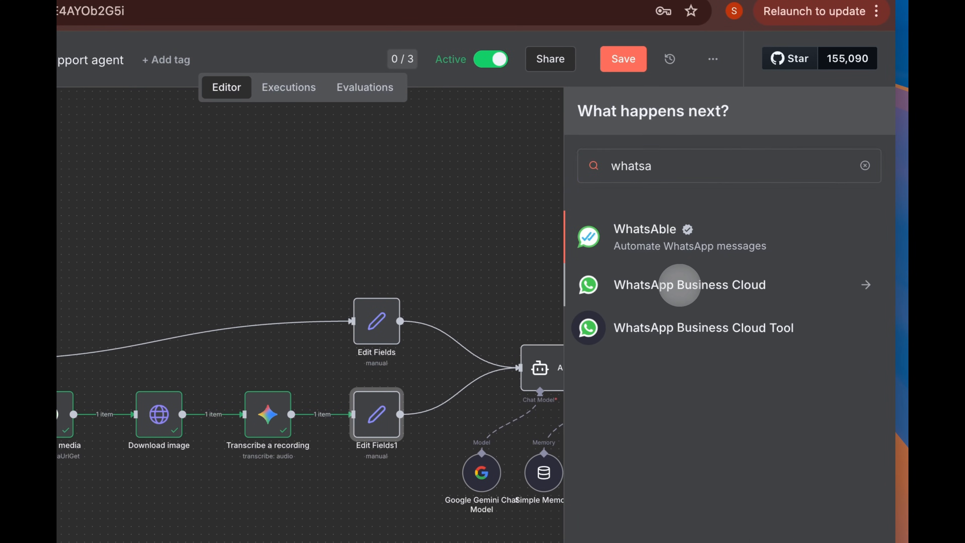
pyautogui.click(679, 285)
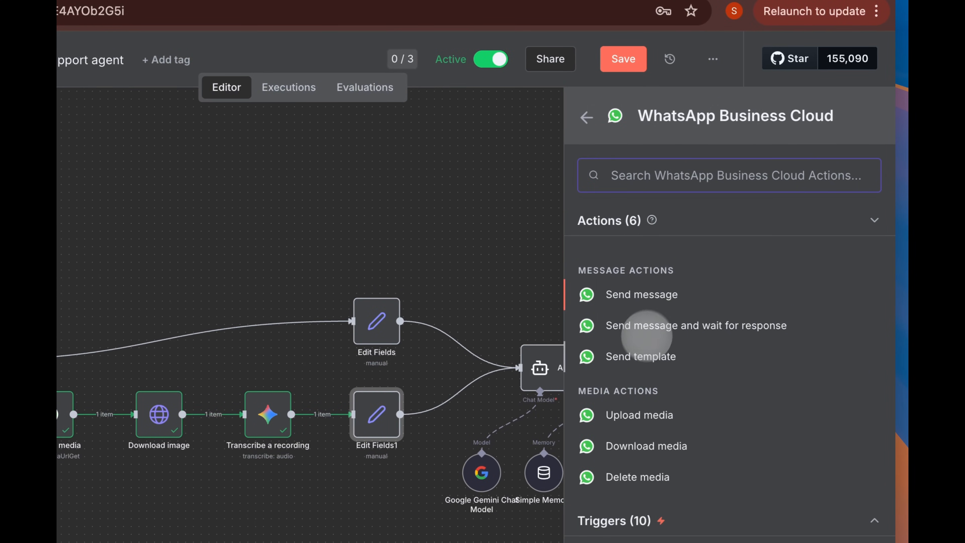
pyautogui.click(635, 297)
pyautogui.click(334, 157)
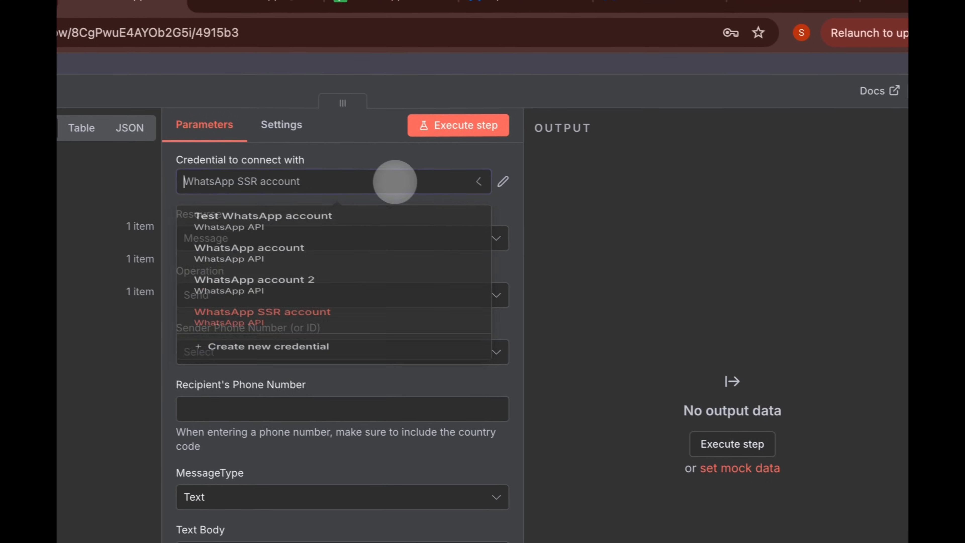
pyautogui.click(345, 315)
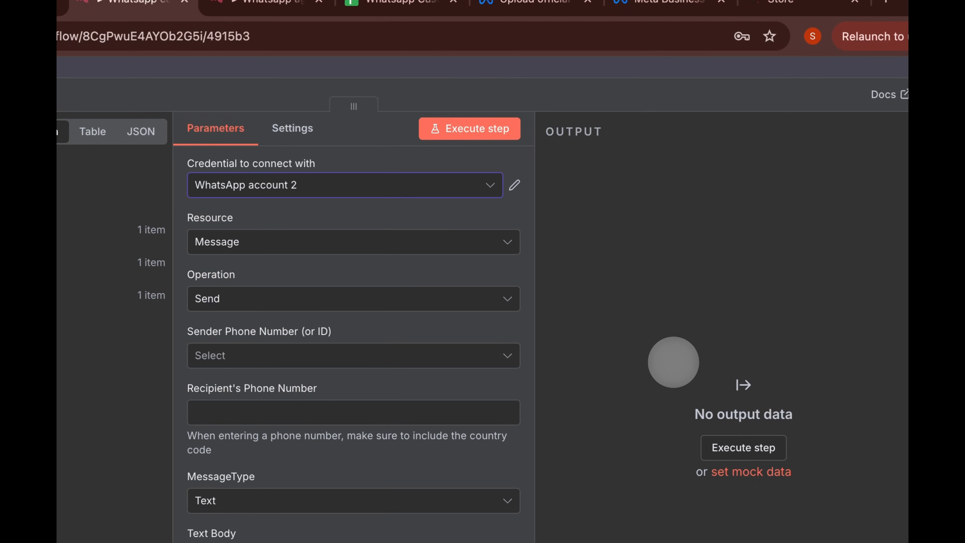
pyautogui.click(427, 351)
pyautogui.click(367, 395)
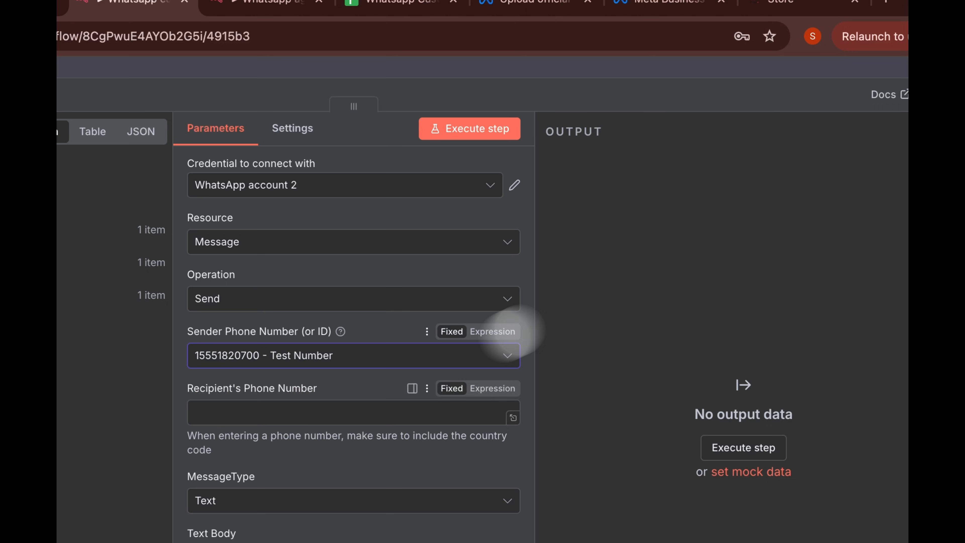
pyautogui.click(603, 66)
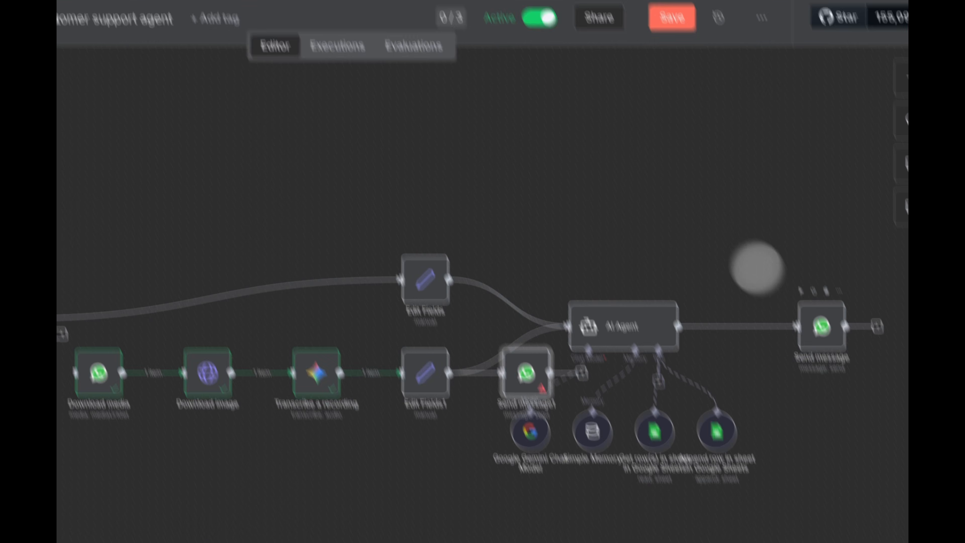
pyautogui.moveTo(506, 288); pyautogui.dragTo(32, 406)
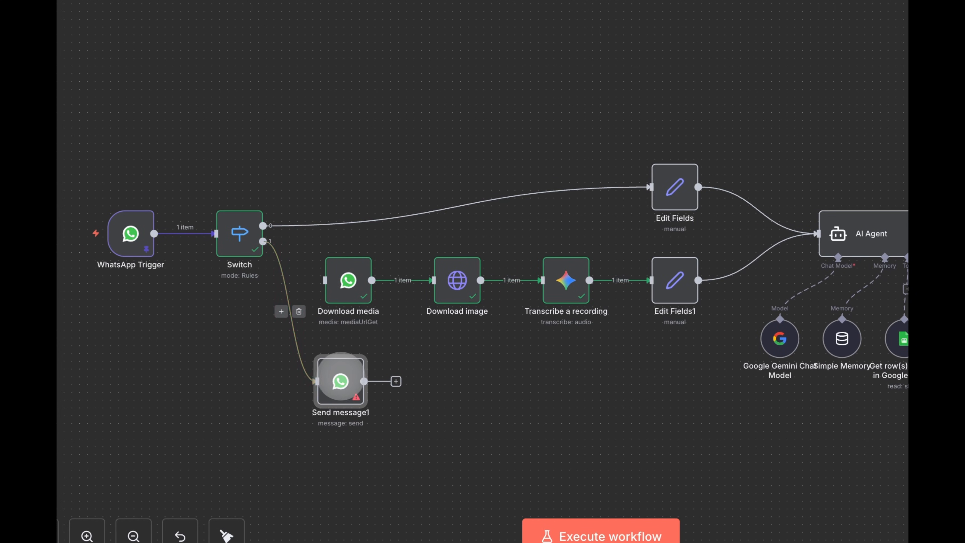
# - Send 'Processing shared input audio...' to the sender's wa_id, wired before Download media
pyautogui.doubleClick(338, 376)
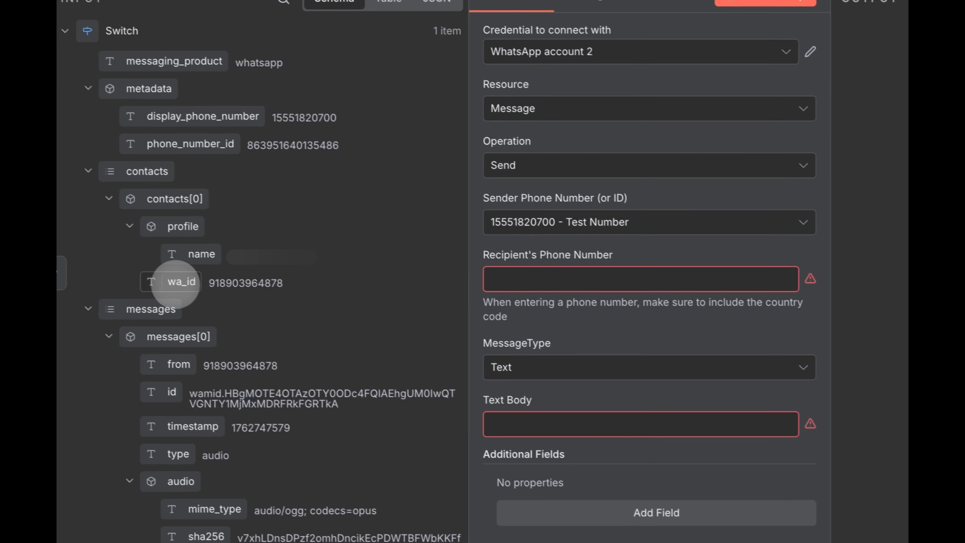
pyautogui.moveTo(95, 255); pyautogui.dragTo(430, 252)
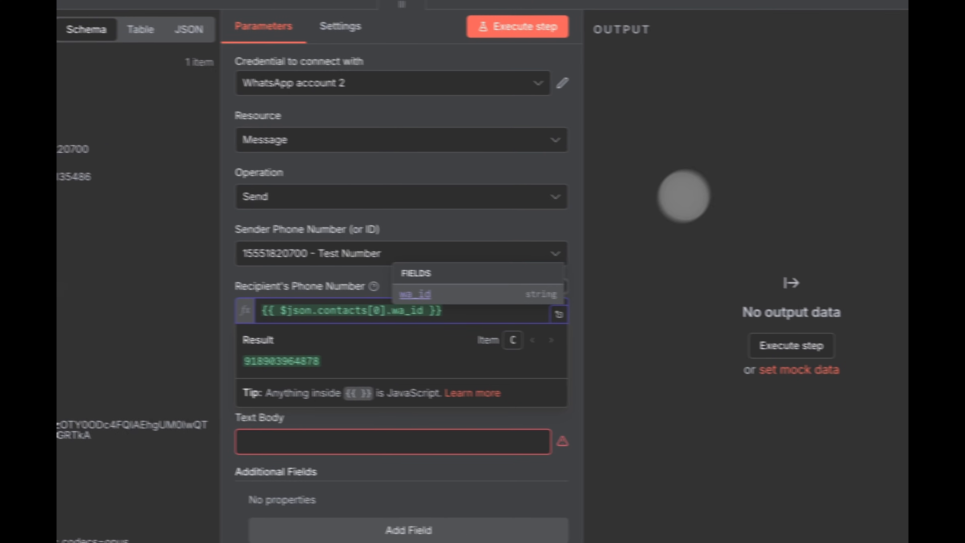
pyautogui.click(680, 171)
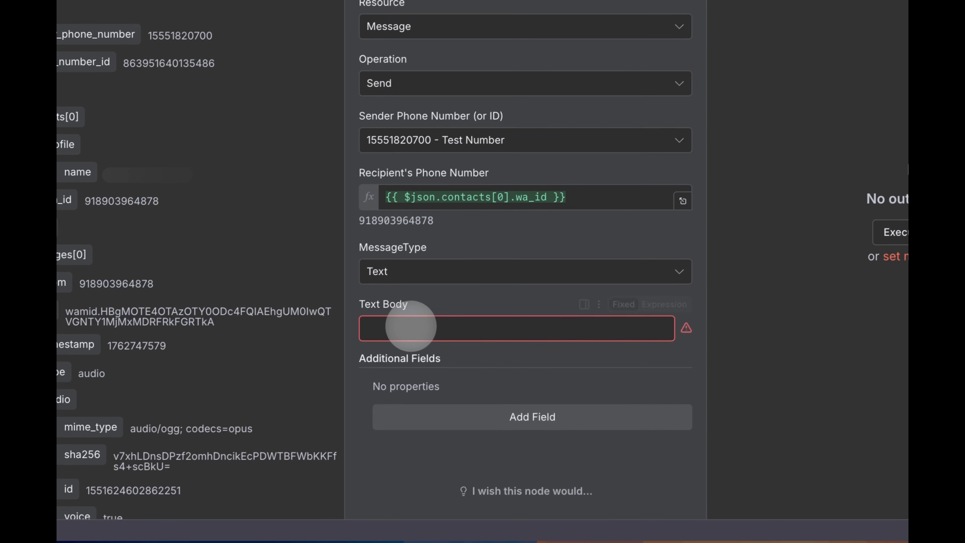
pyautogui.click(239, 432)
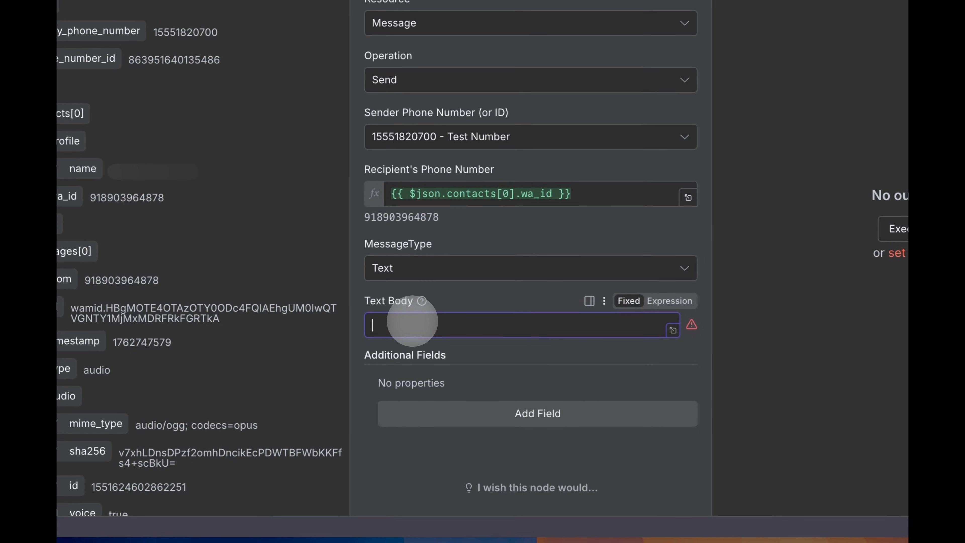
pyautogui.write('Processing shared input audio...')
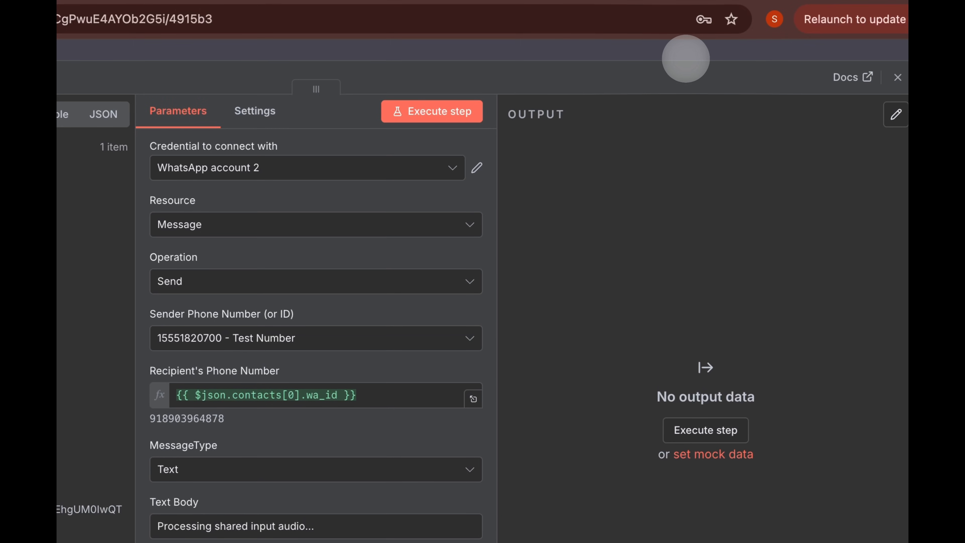
pyautogui.click(724, 73)
pyautogui.moveTo(135, 522); pyautogui.dragTo(90, 422)
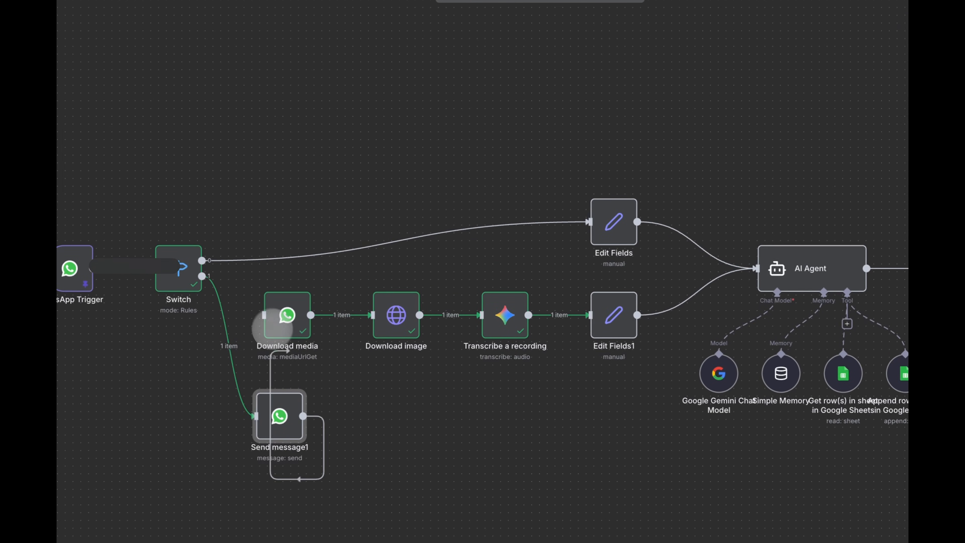
# - Run the whole workflow and check the processing reply in WhatsApp
pyautogui.doubleClick(288, 318)
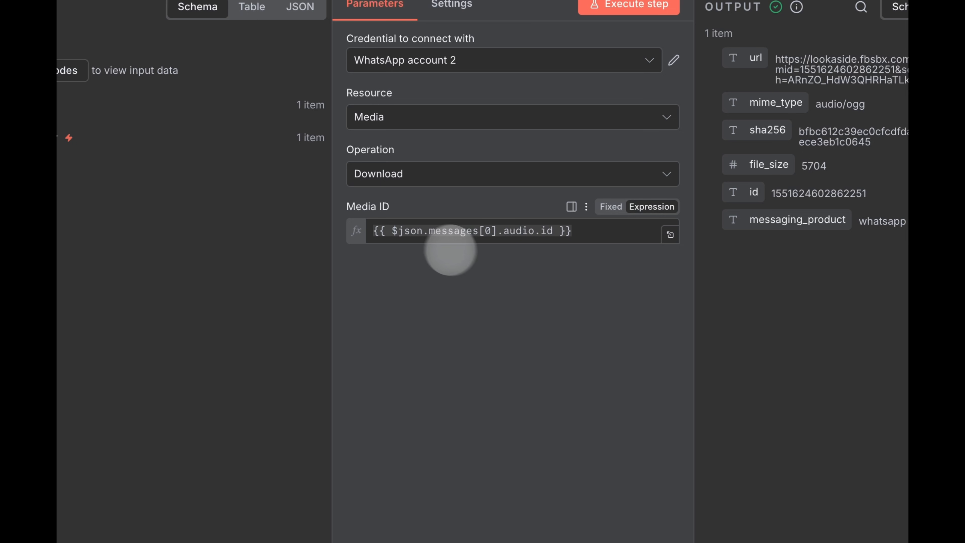
pyautogui.click(649, 45)
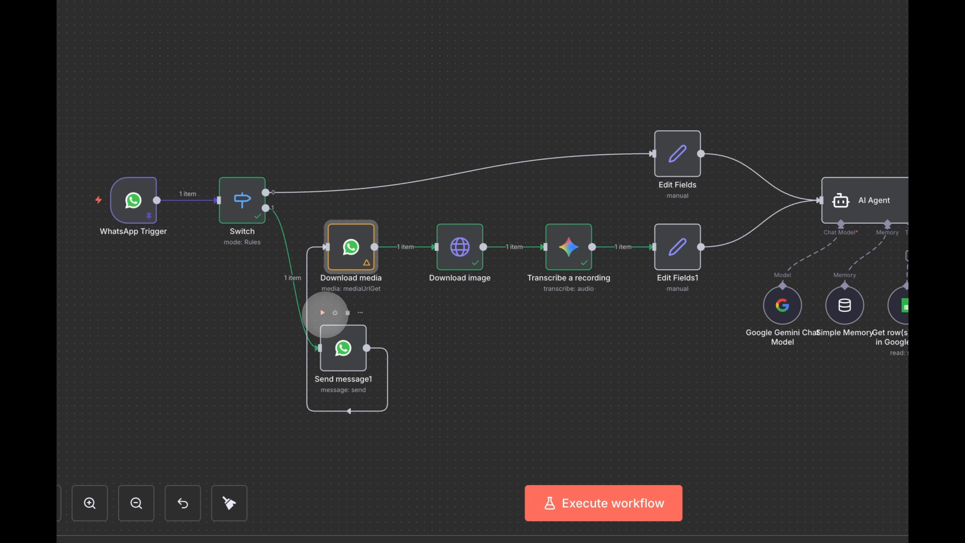
pyautogui.click(322, 313)
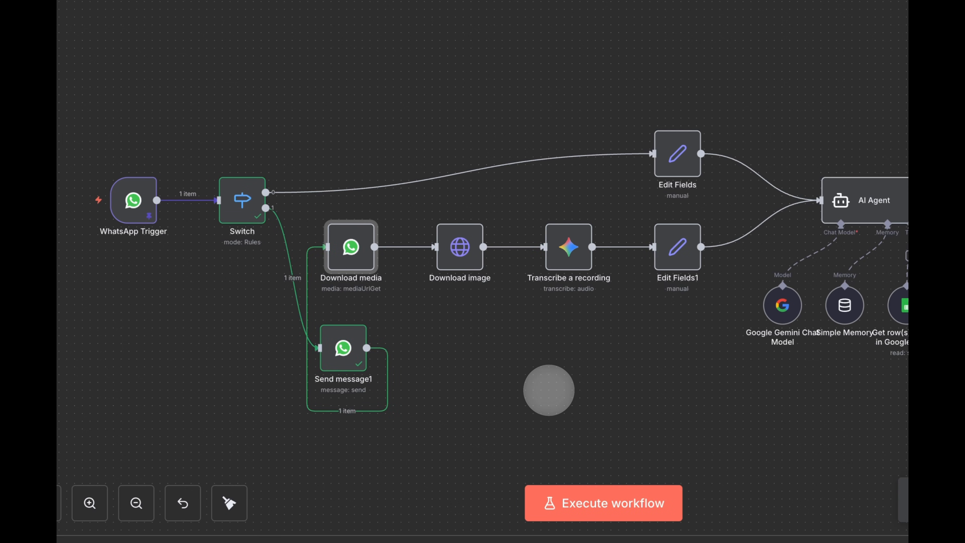
pyautogui.press('super+Tab')
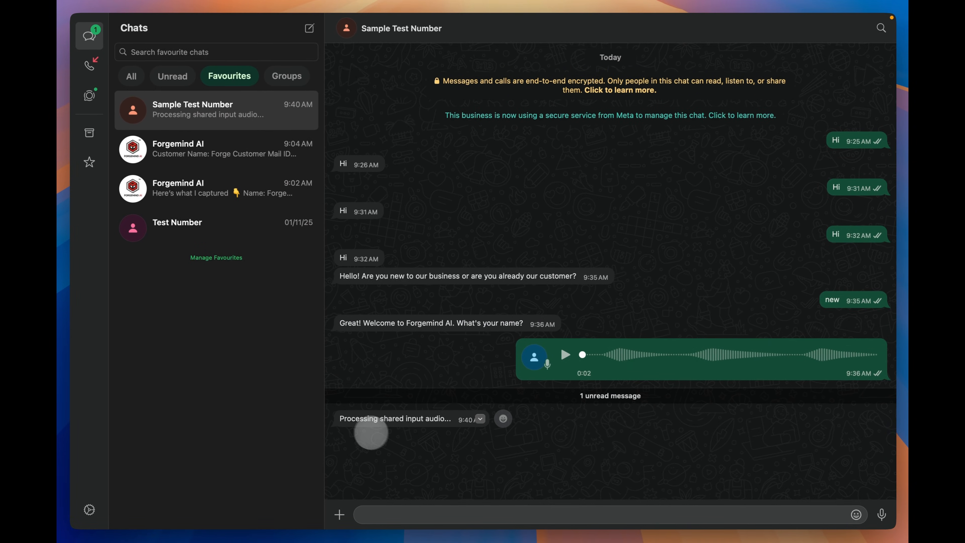
pyautogui.press('super+Tab')
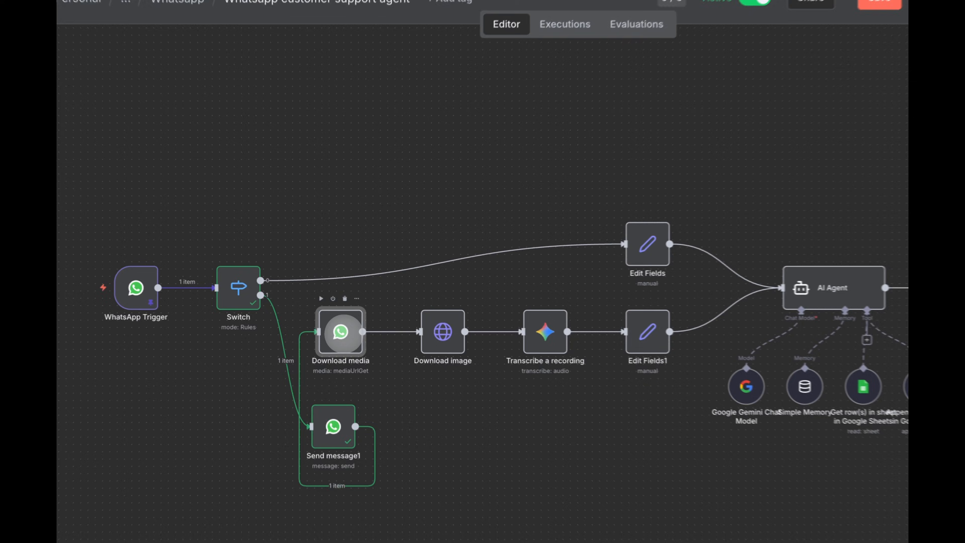
# - Point Download media's Media ID at the Switch node's messages[0].audio.id and tidy the layout
pyautogui.doubleClick(335, 321)
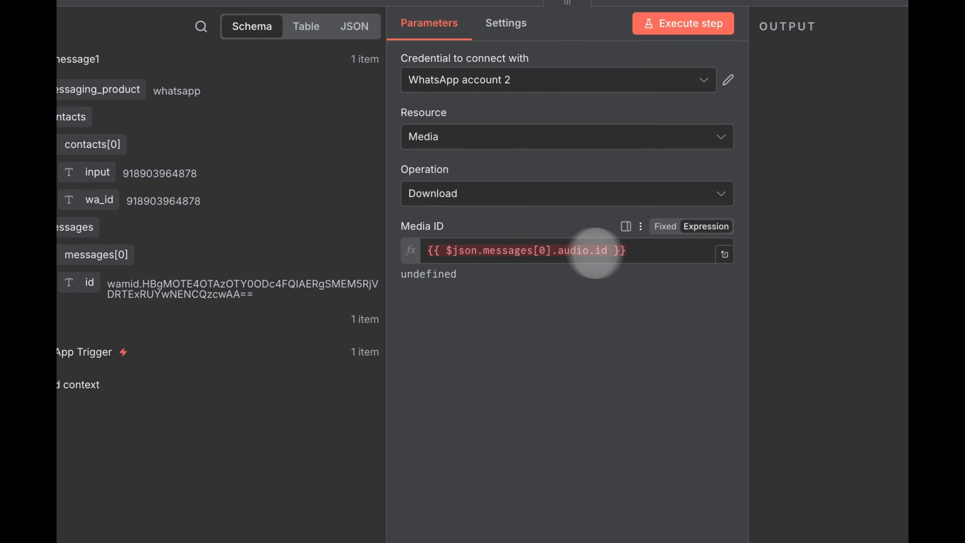
pyautogui.moveTo(596, 250); pyautogui.dragTo(627, 250)
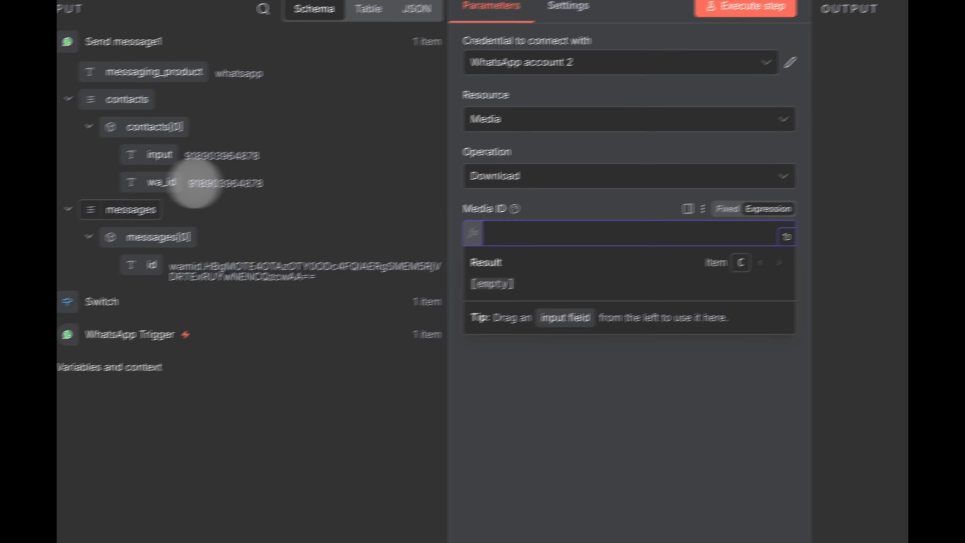
pyautogui.click(108, 285)
pyautogui.scroll(-10, 210, 441)
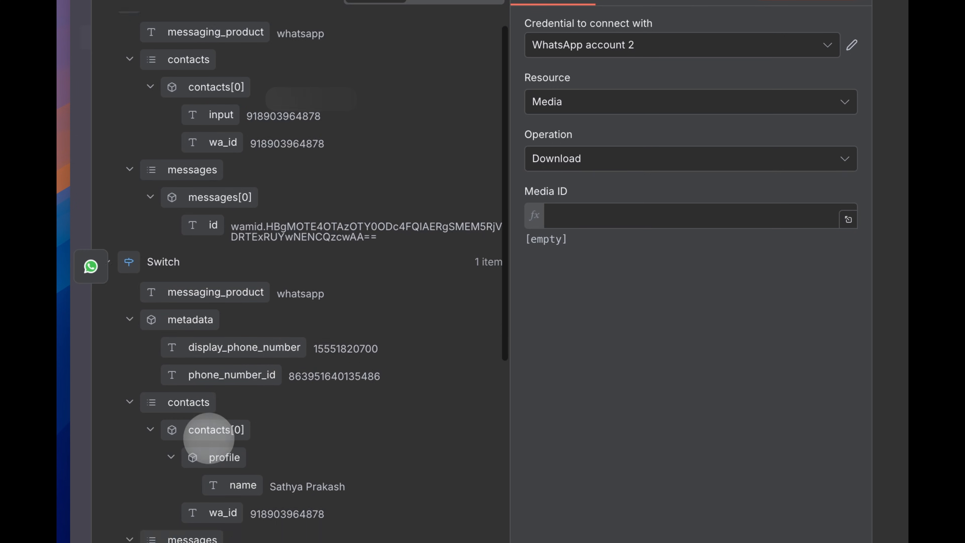
pyautogui.moveTo(227, 417); pyautogui.dragTo(606, 219)
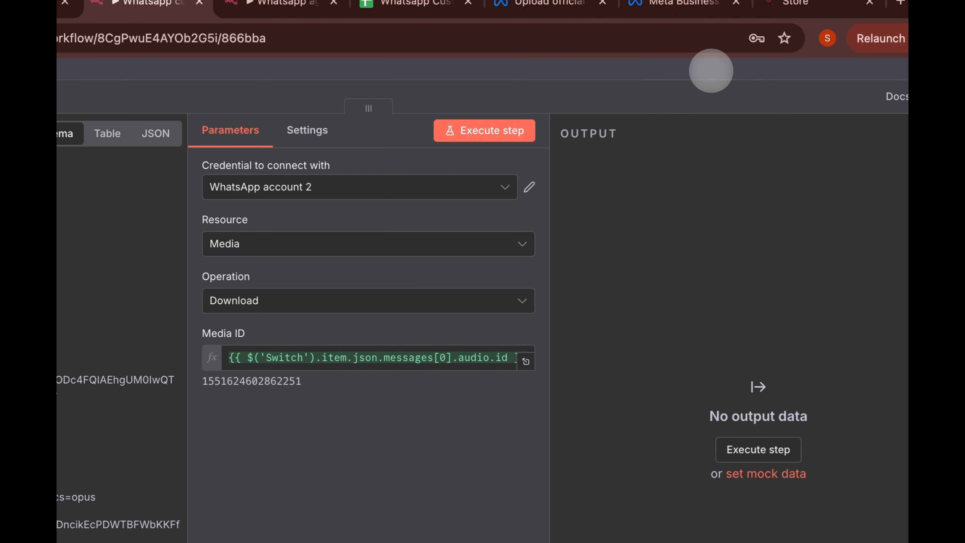
pyautogui.click(714, 84)
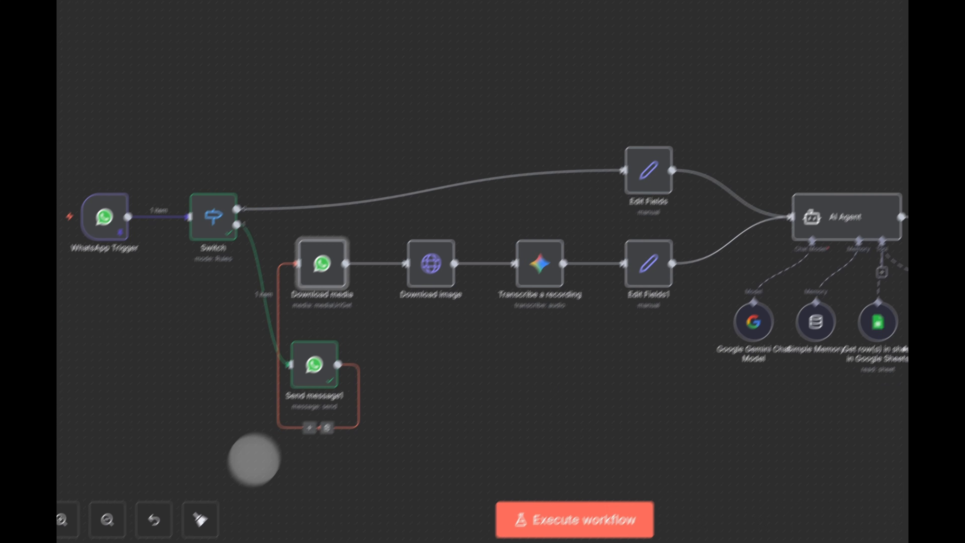
pyautogui.click(241, 474)
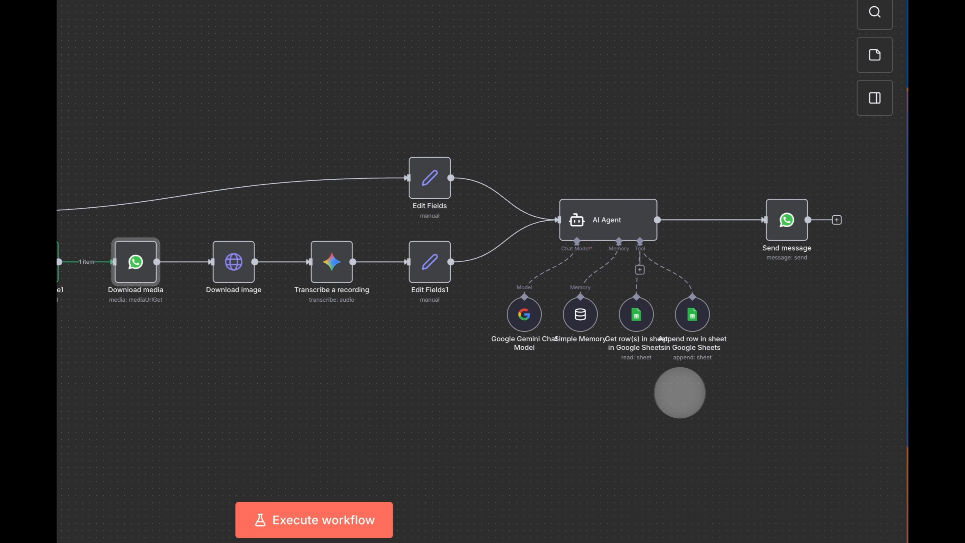
# - Set the final Send message recipient to the WhatsApp Trigger's wa_id, prefixed with a plus
pyautogui.doubleClick(825, 215)
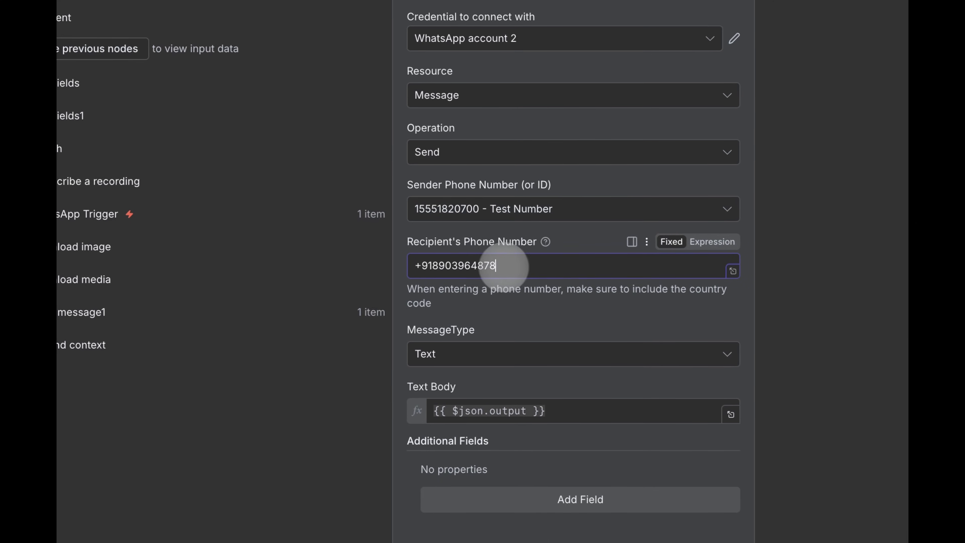
pyautogui.moveTo(211, 237); pyautogui.dragTo(101, 236)
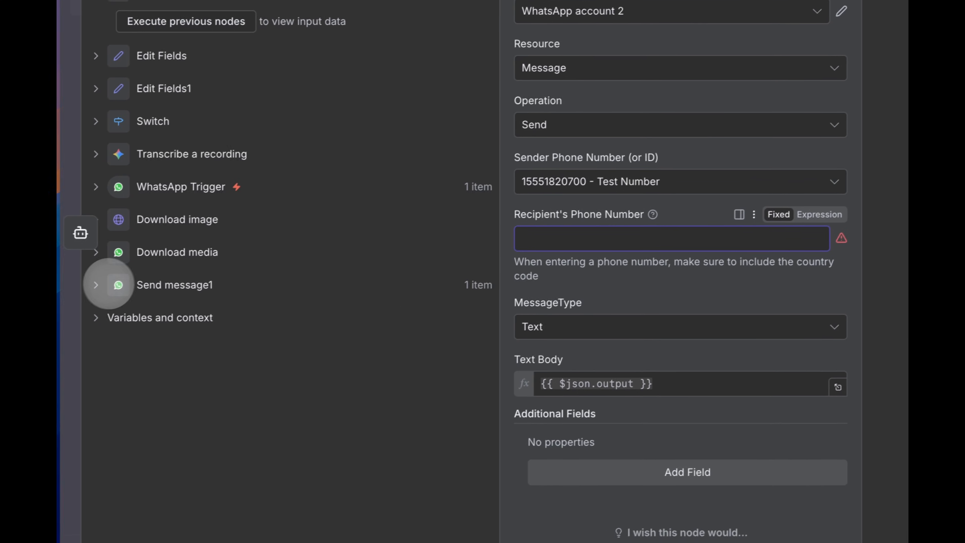
pyautogui.click(105, 285)
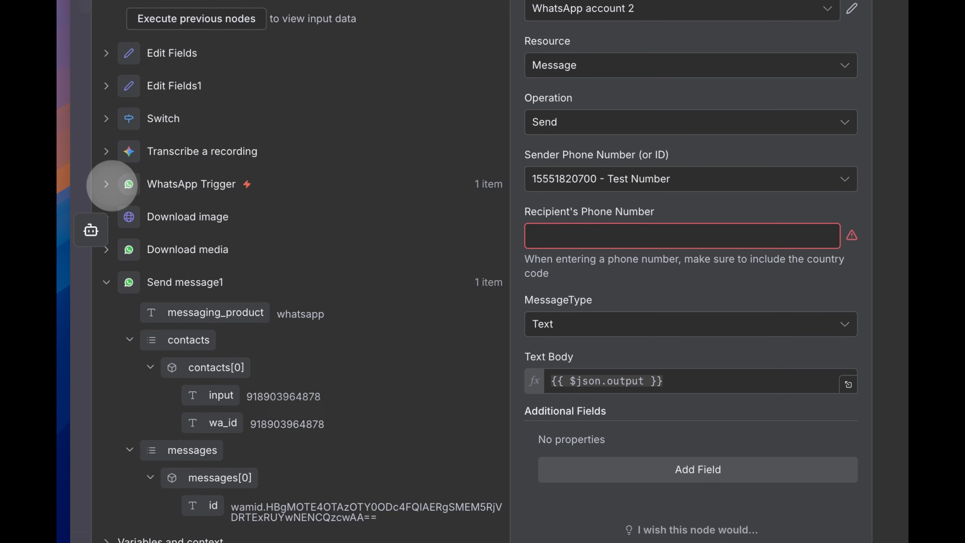
pyautogui.click(106, 184)
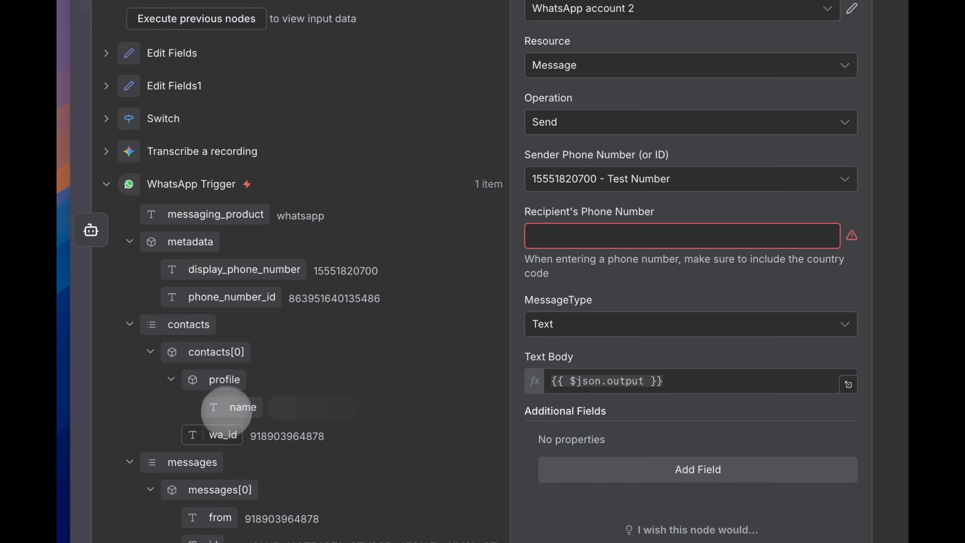
pyautogui.moveTo(222, 425); pyautogui.dragTo(560, 242)
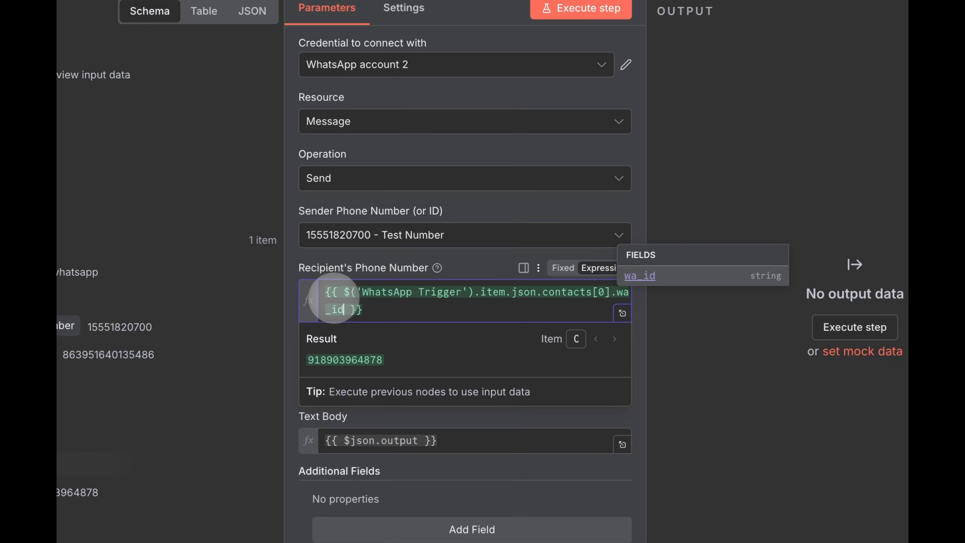
pyautogui.click(325, 294)
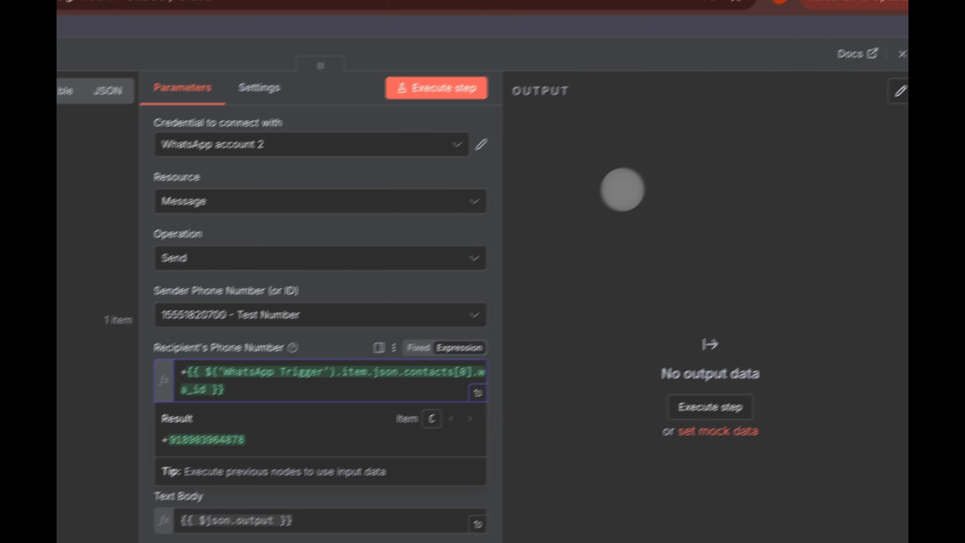
pyautogui.click(764, 109)
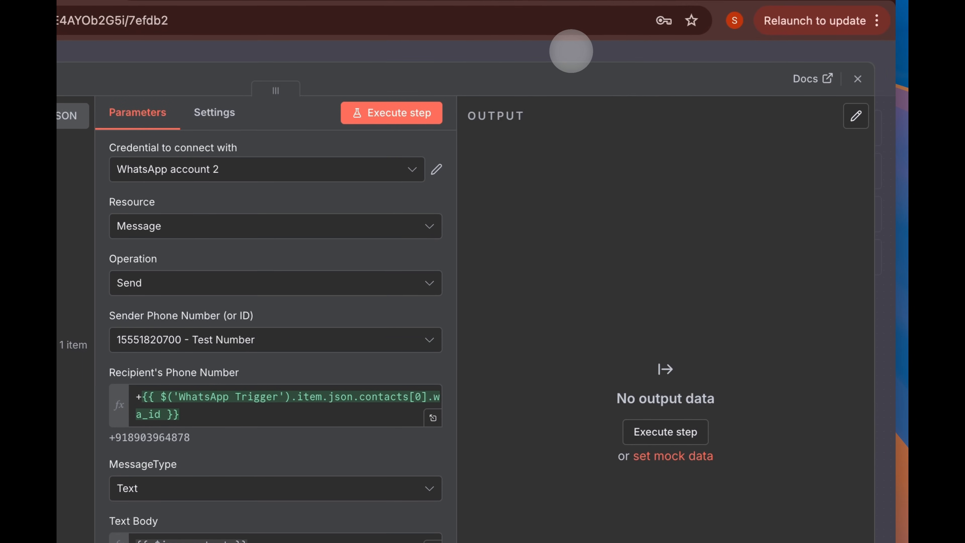
pyautogui.click(571, 51)
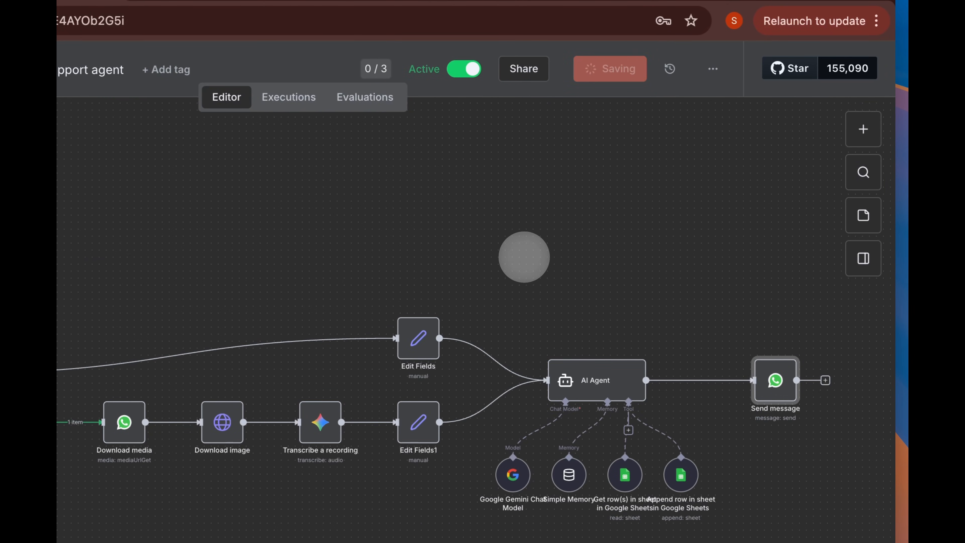
pyautogui.moveTo(755, 352)
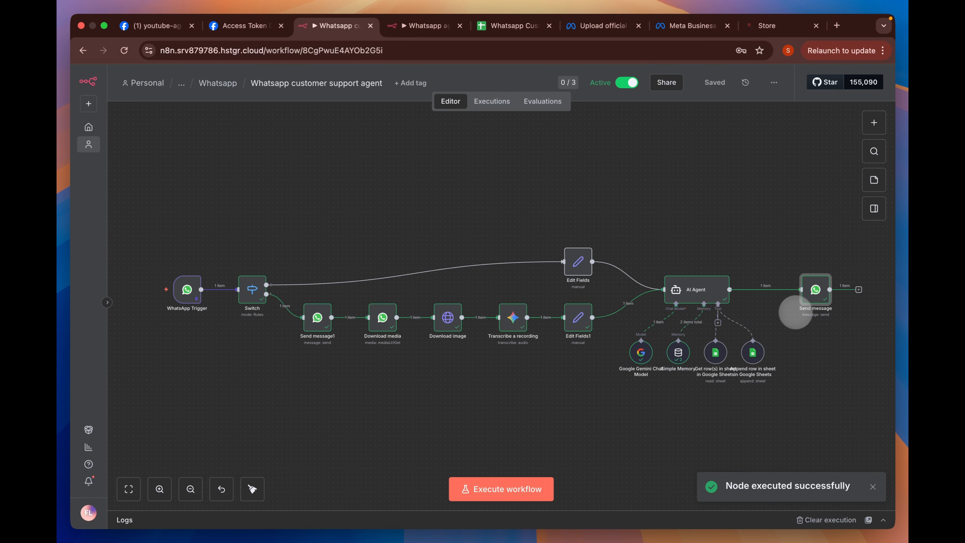
pyautogui.press('super+Tab')
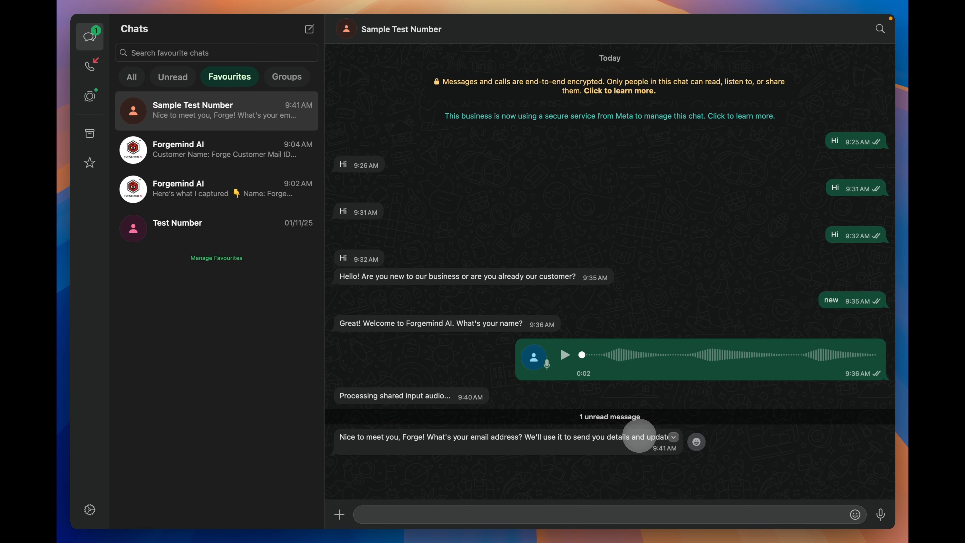
pyautogui.press('super+Tab')
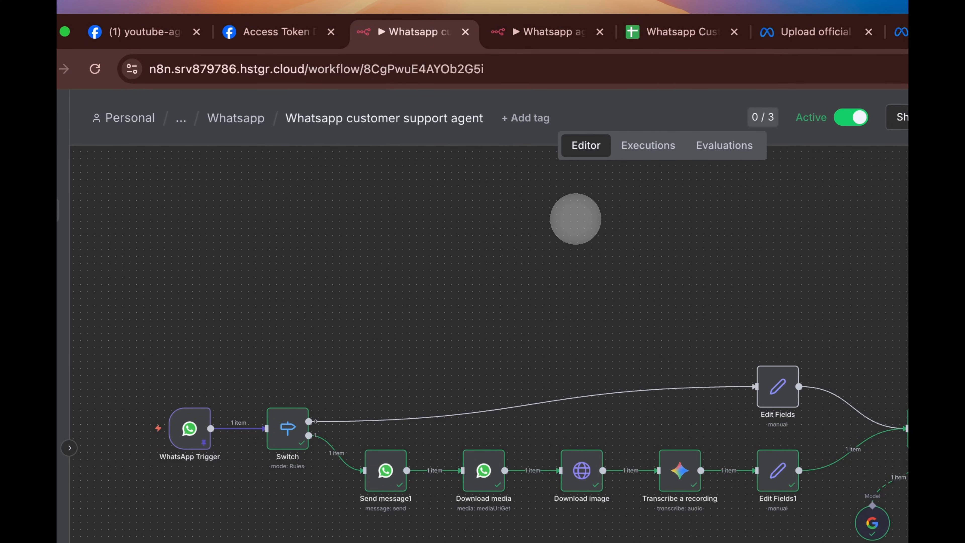
# - Open the Send notifiication workflow from the Whatsapp folder and view its Google Sheets Trigger settings
pyautogui.click(558, 30)
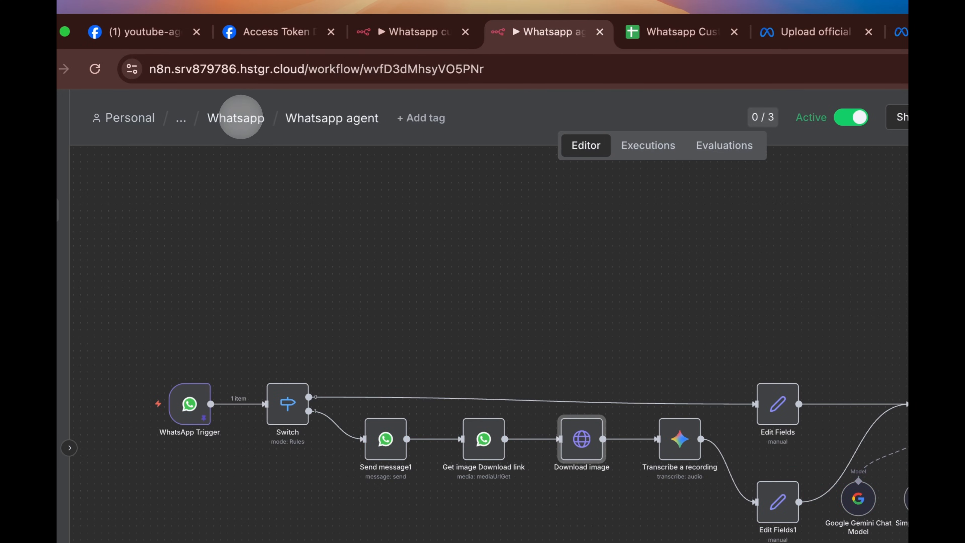
pyautogui.click(236, 118)
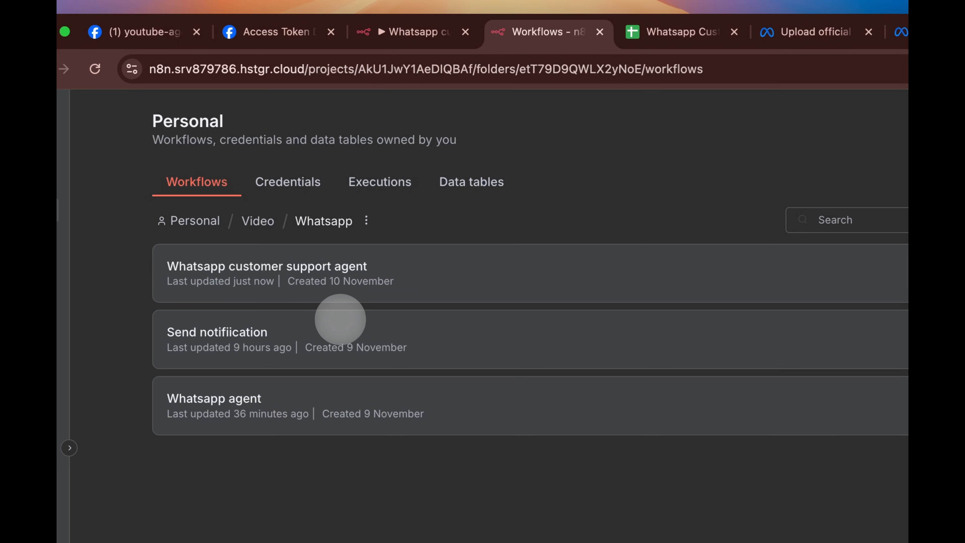
pyautogui.click(340, 321)
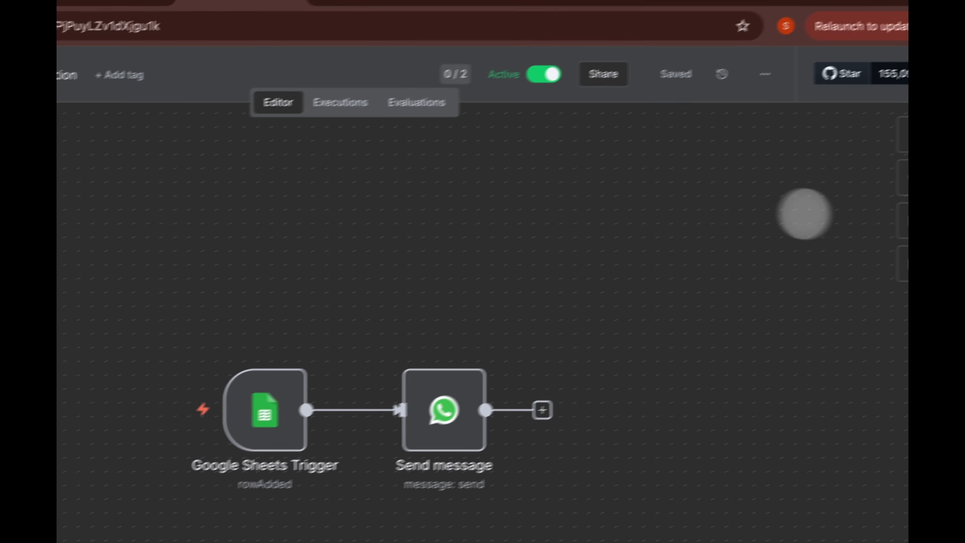
pyautogui.doubleClick(265, 410)
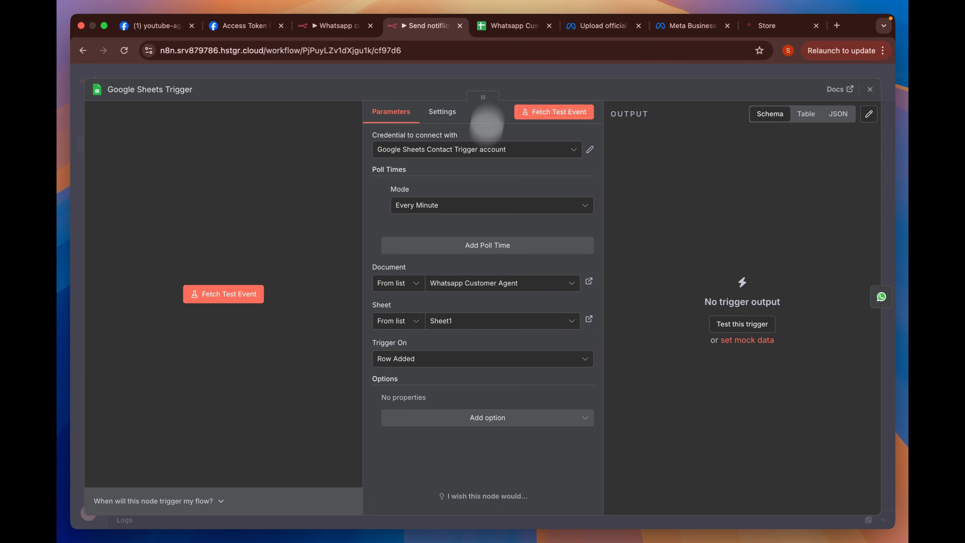
# - Confirm the trigger watches the Whatsapp Customer Agent spreadsheet's columns, then close the trigger settings
pyautogui.click(513, 26)
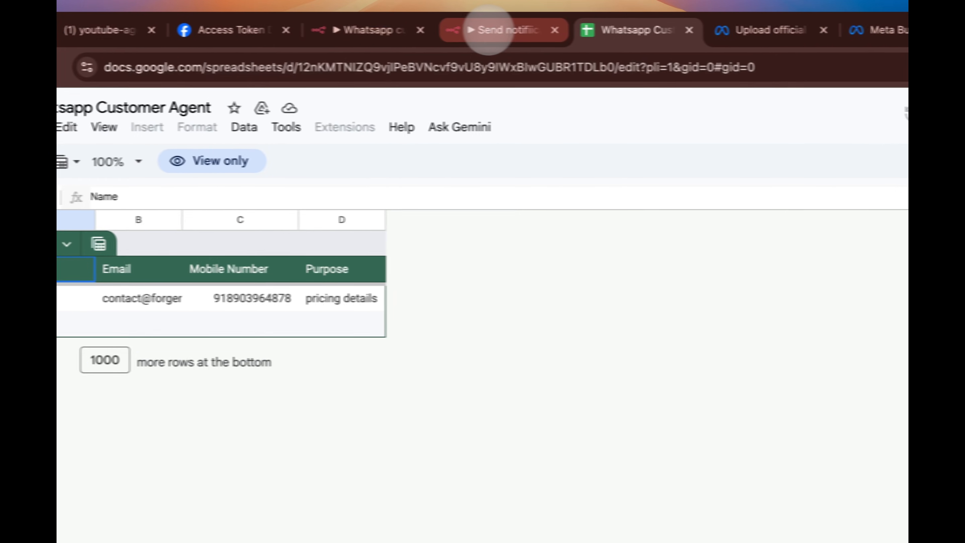
pyautogui.click(604, 32)
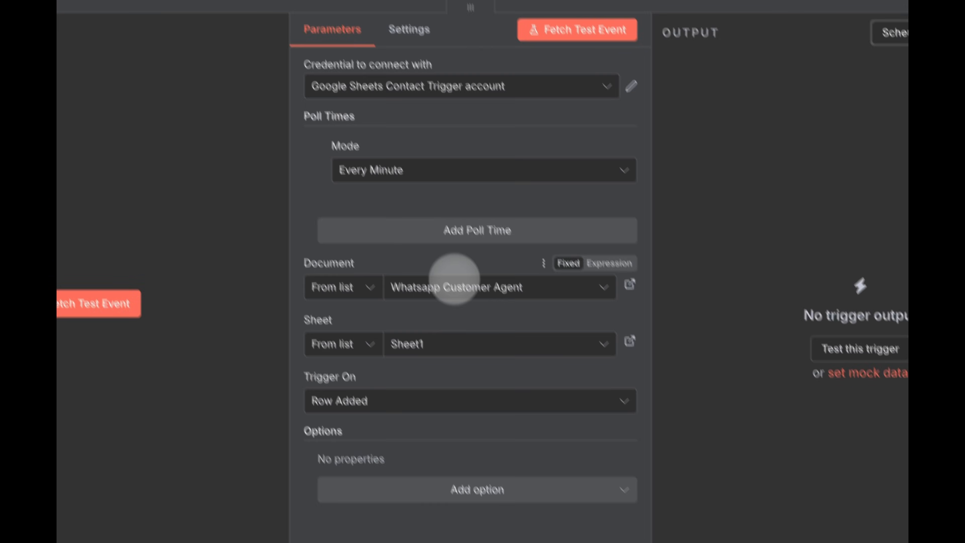
pyautogui.click(454, 280)
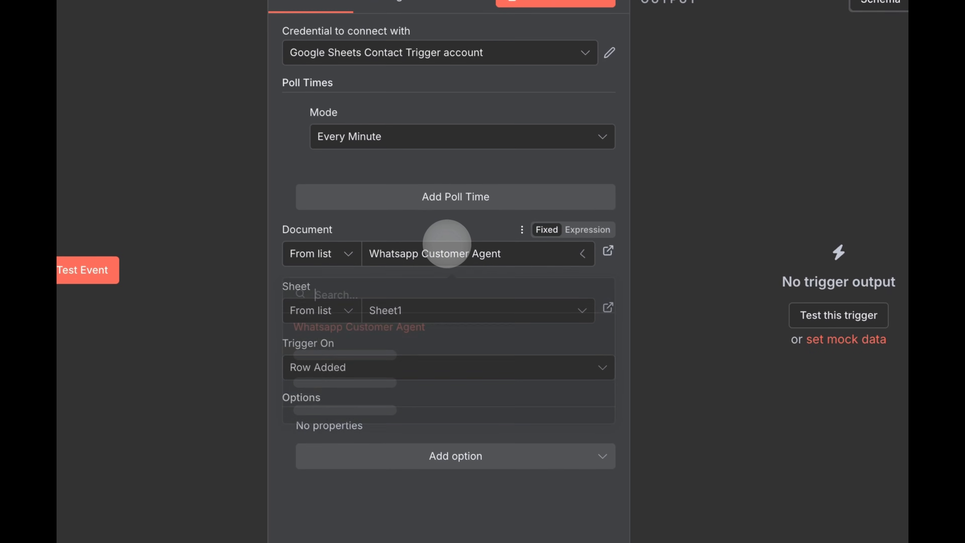
pyautogui.click(567, 253)
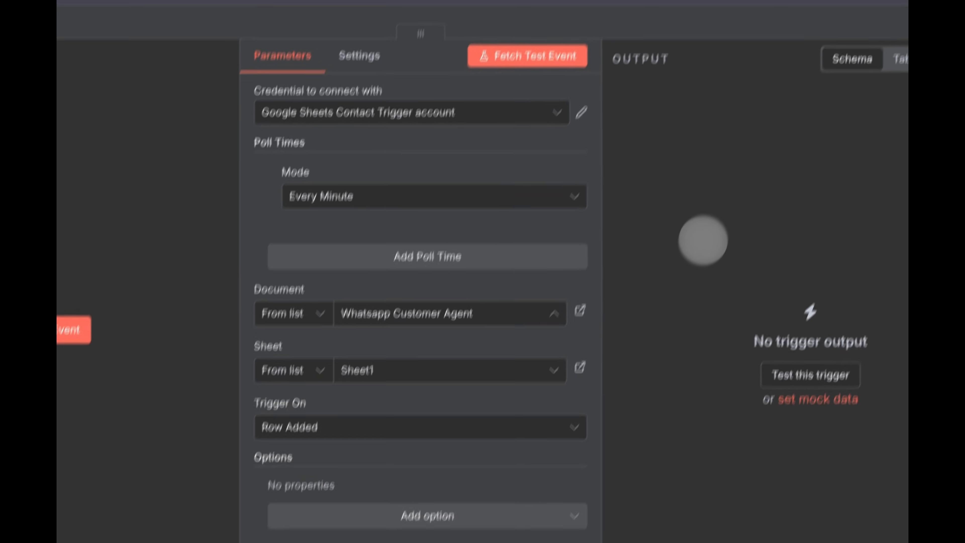
pyautogui.click(442, 3)
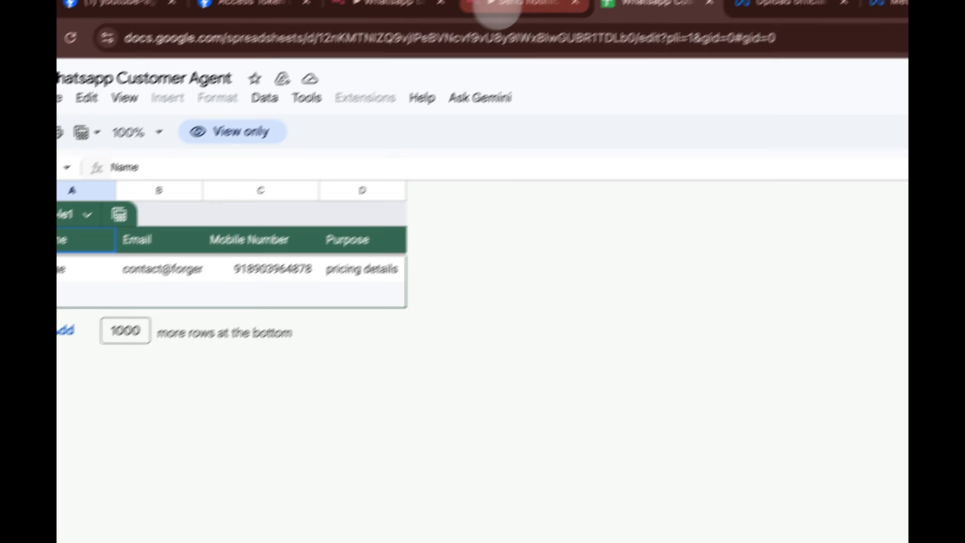
pyautogui.click(492, 11)
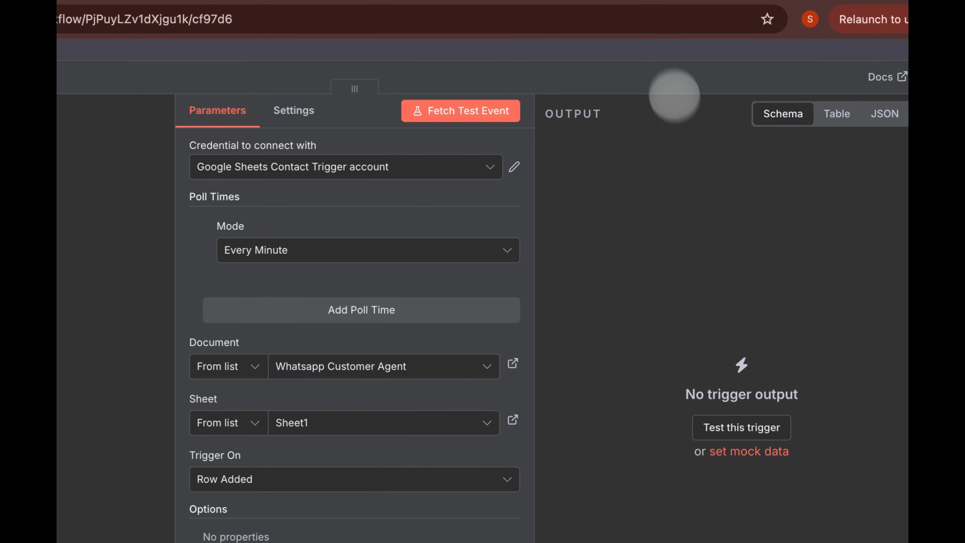
pyautogui.click(689, 71)
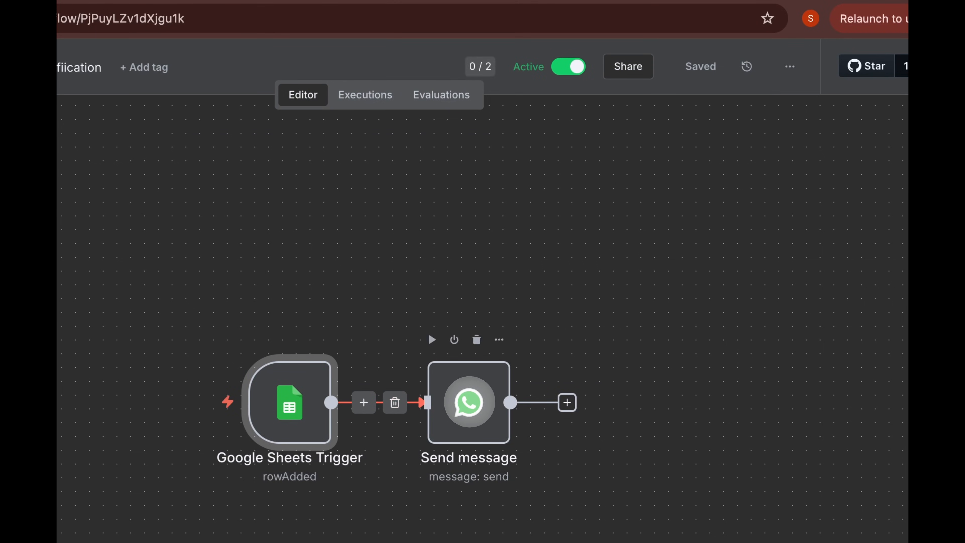
pyautogui.doubleClick(469, 403)
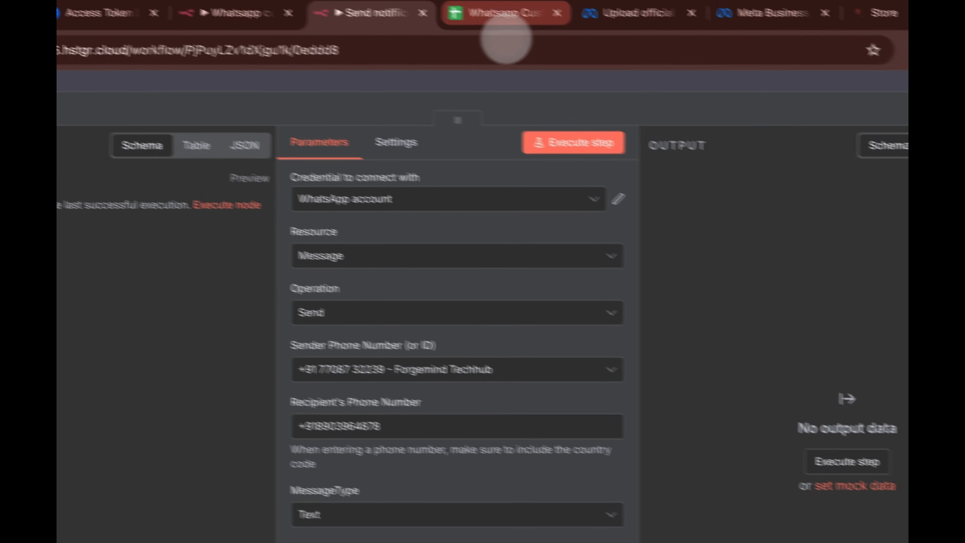
pyautogui.click(508, 30)
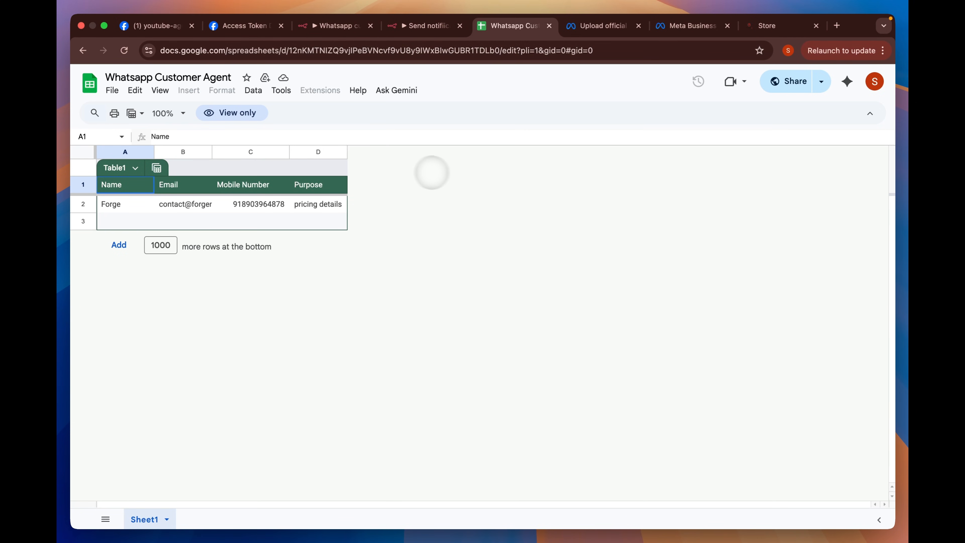
pyautogui.click(418, 25)
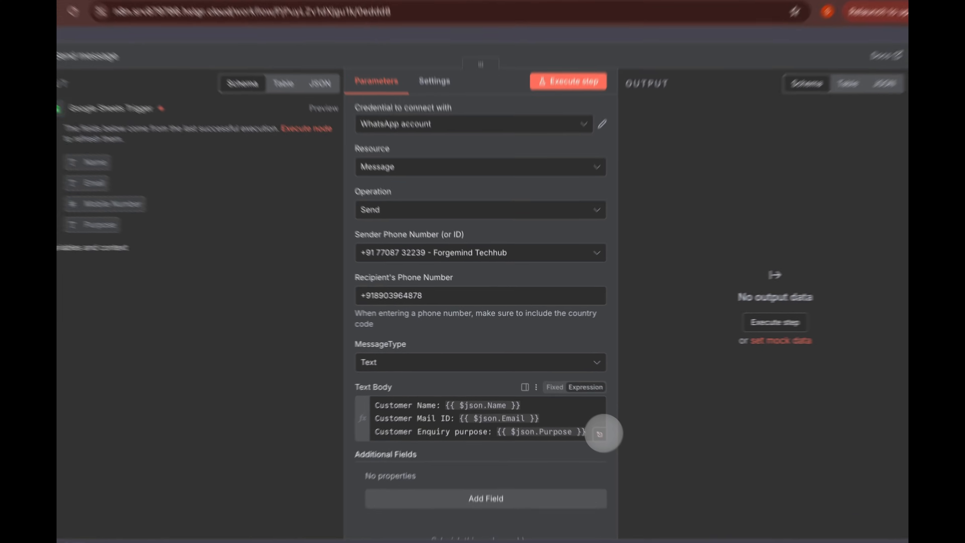
pyautogui.click(600, 434)
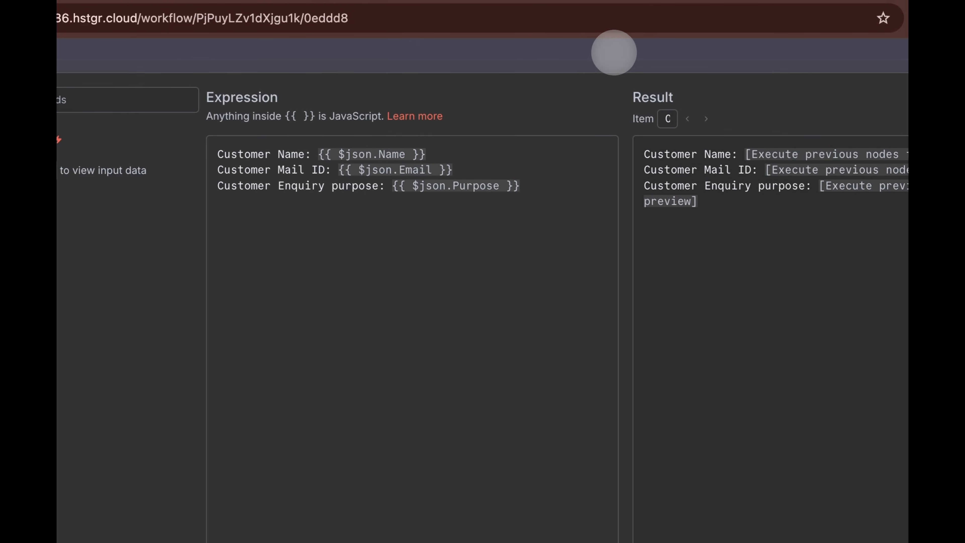
pyautogui.click(614, 51)
pyautogui.click(613, 52)
pyautogui.click(669, 267)
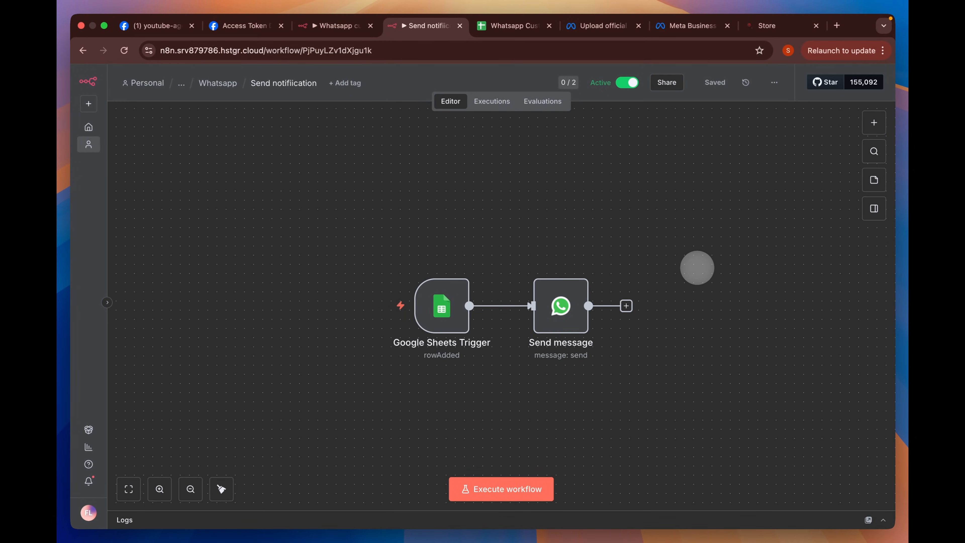
pyautogui.doubleClick(440, 303)
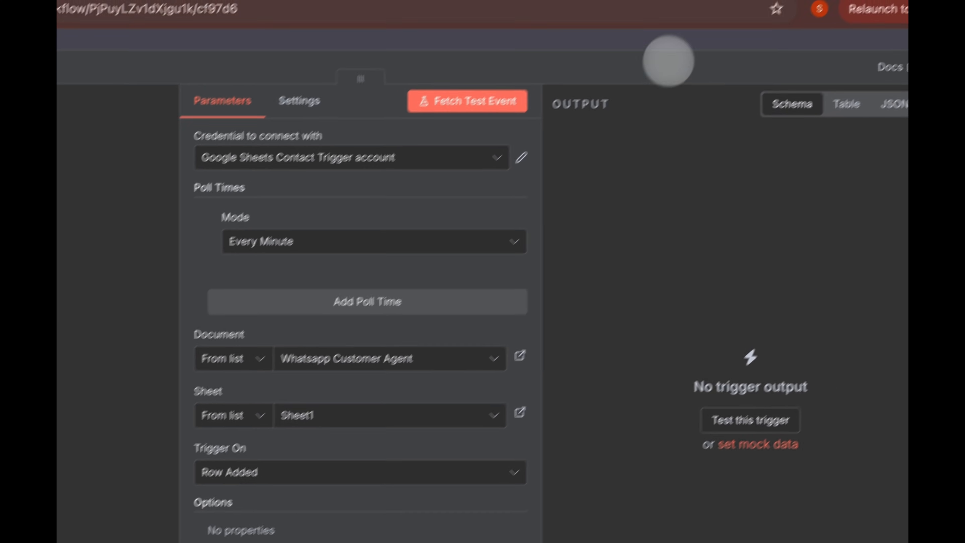
pyautogui.click(729, 2)
pyautogui.doubleClick(454, 410)
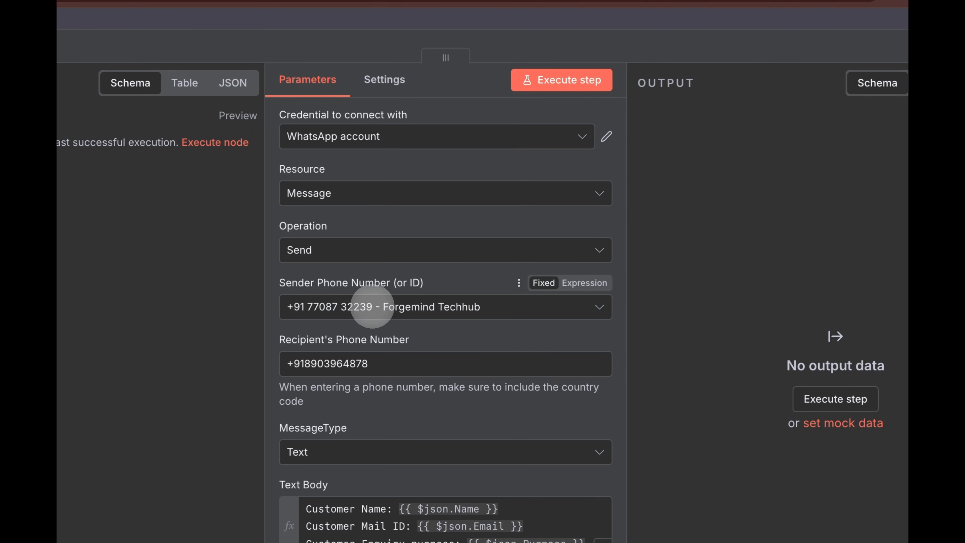
pyautogui.click(411, 307)
pyautogui.click(405, 137)
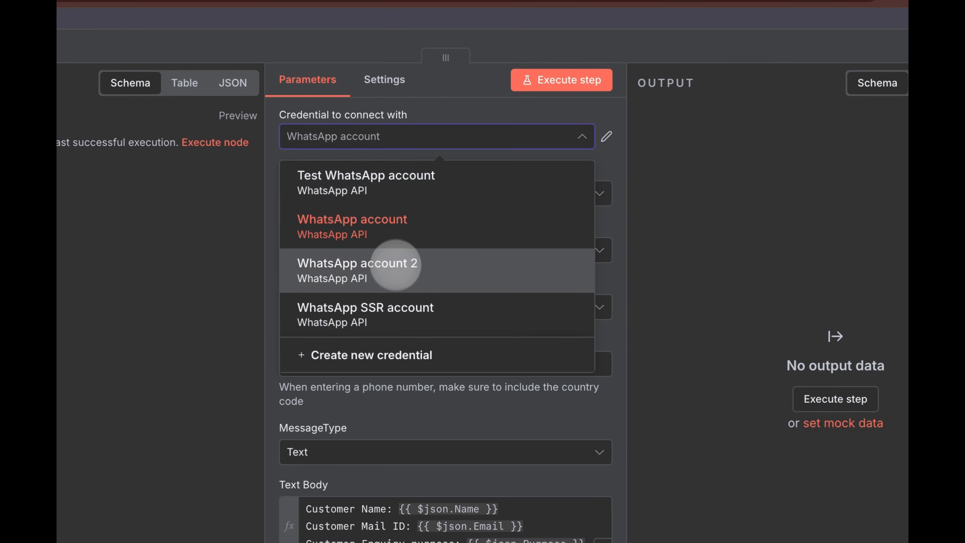
pyautogui.click(399, 263)
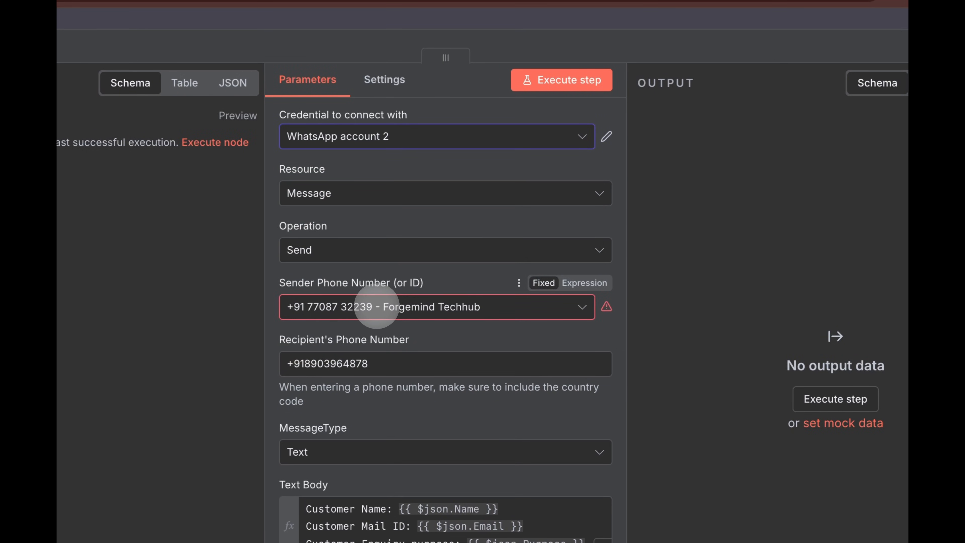
pyautogui.click(366, 307)
pyautogui.click(363, 349)
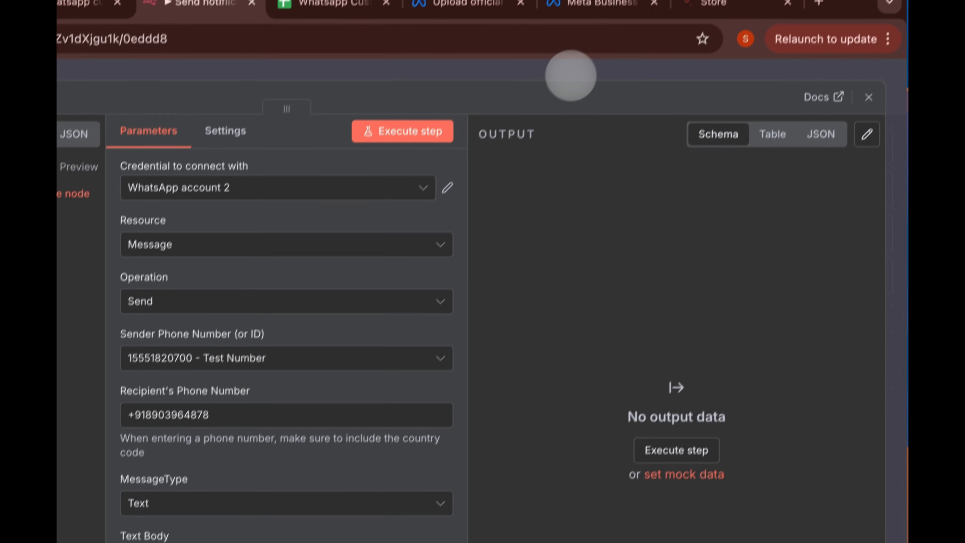
pyautogui.click(563, 24)
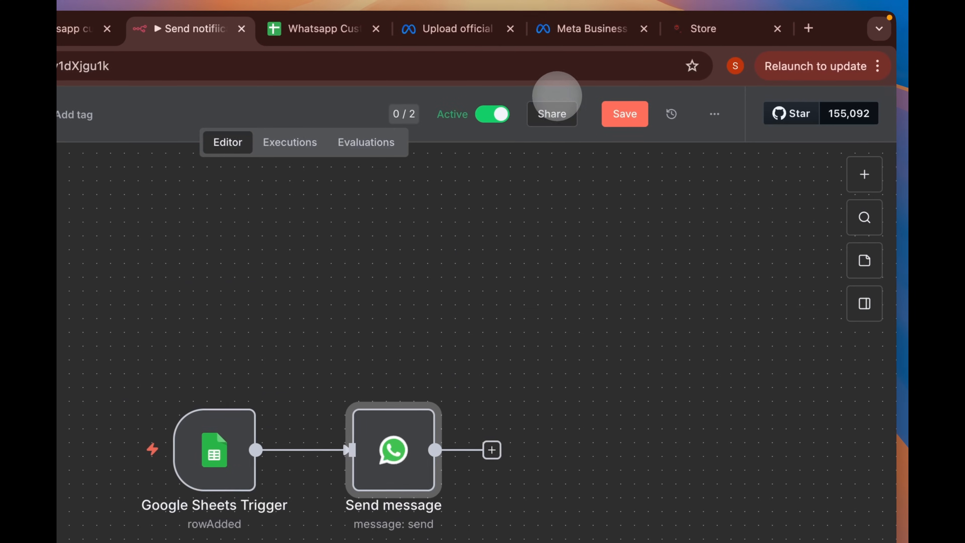
pyautogui.click(614, 294)
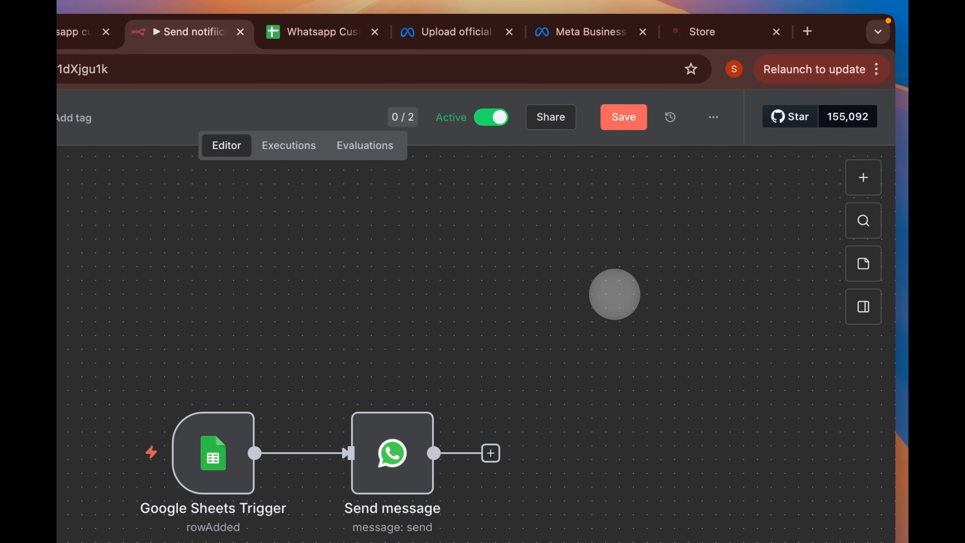